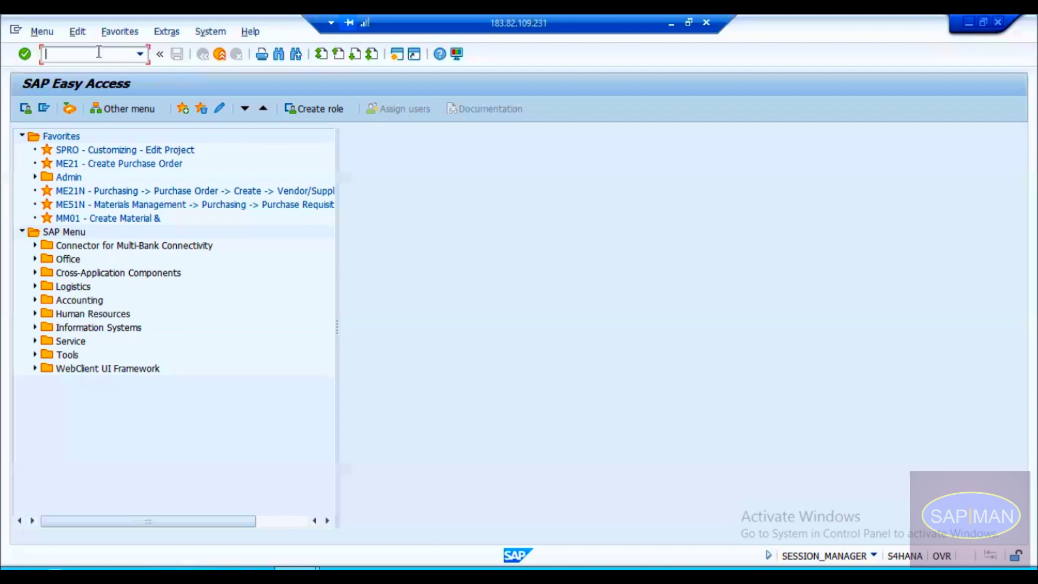
Step: Start transaction LTMC and maximize the browser window it opens
type("ltmc")
key("Return")
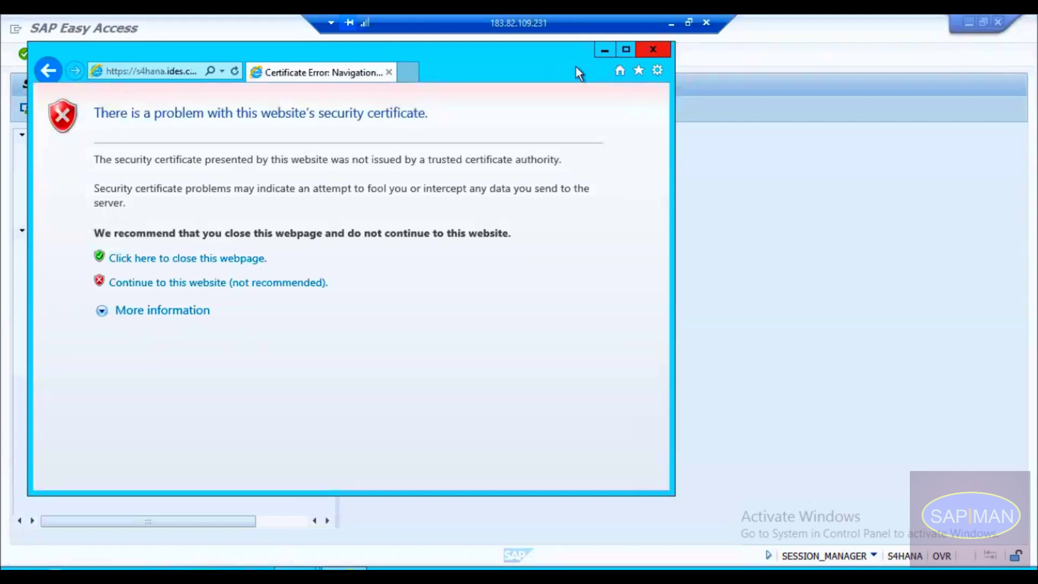
left_click(626, 50)
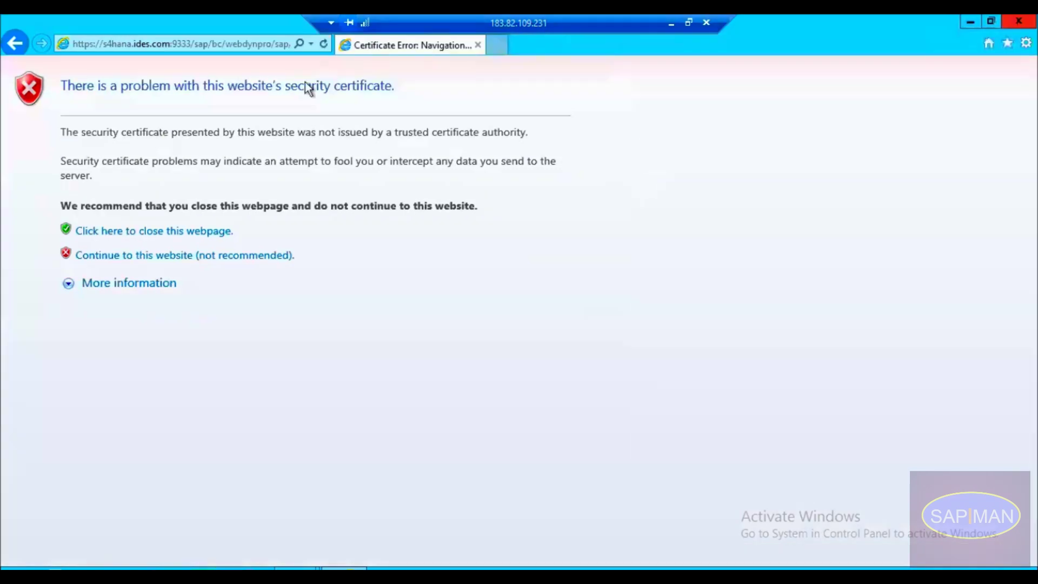
Step: Copy the page's full web address from Internet Explorer and open it in Chrome
left_click(187, 40)
key("ctrl+c")
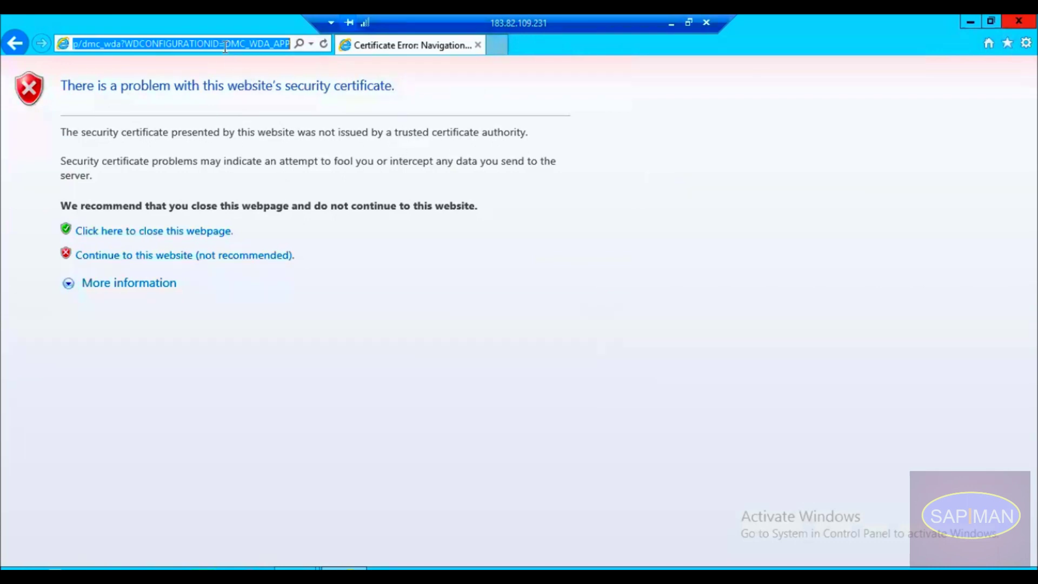
left_click(185, 45)
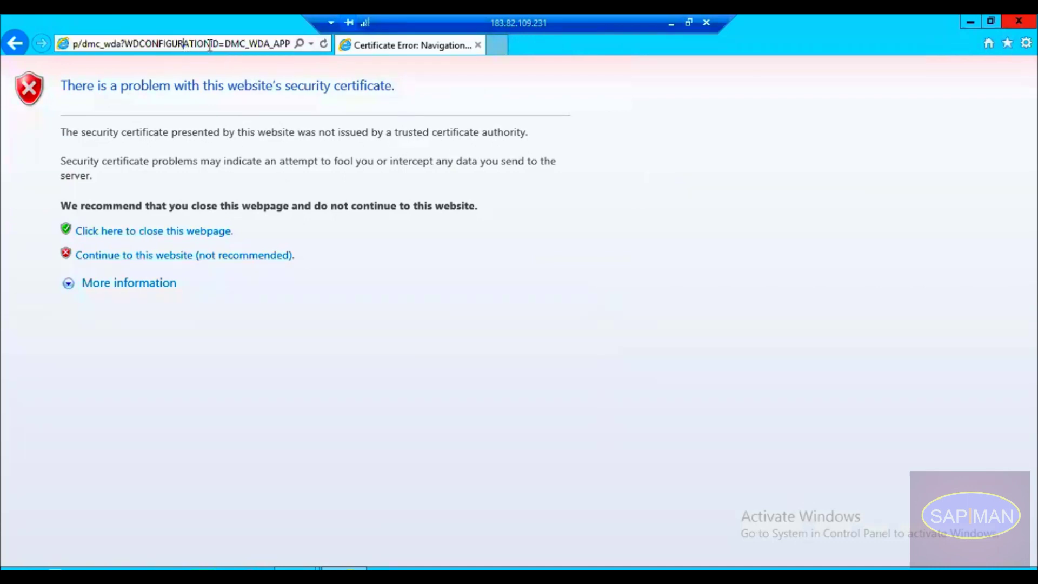
key("ctrl+a")
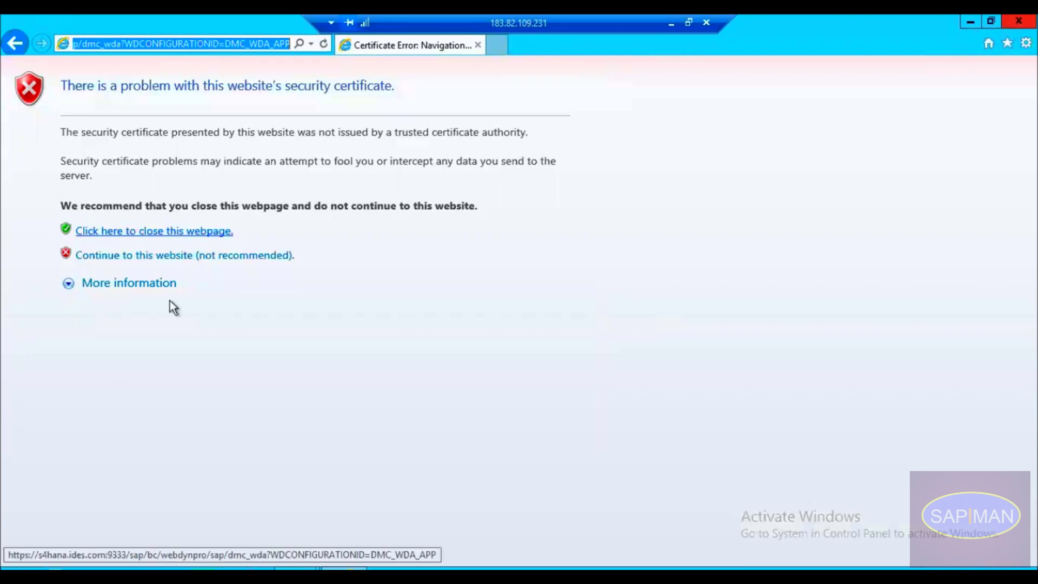
left_click(250, 569)
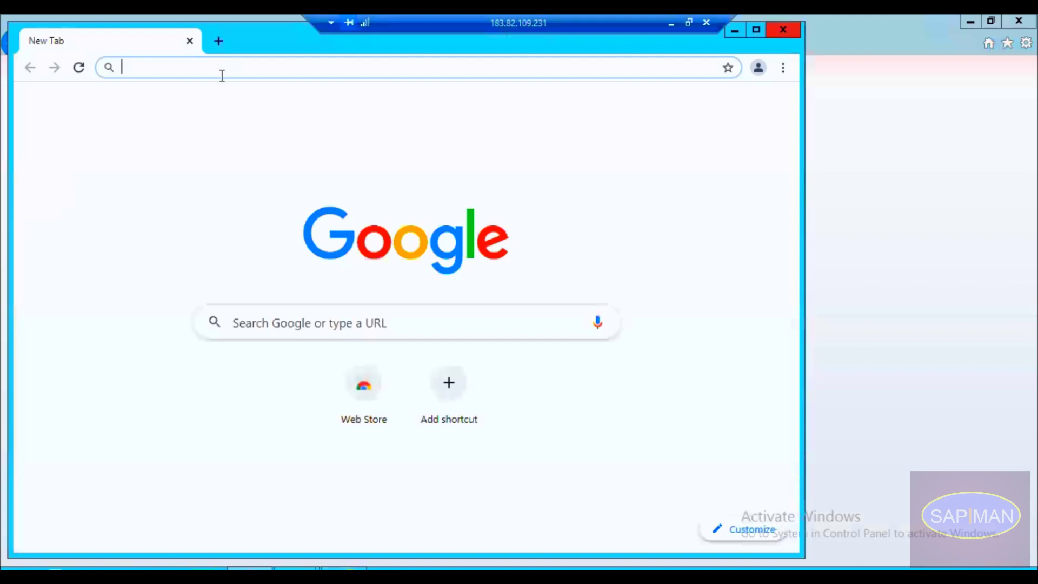
key("ctrl+v")
key("Return")
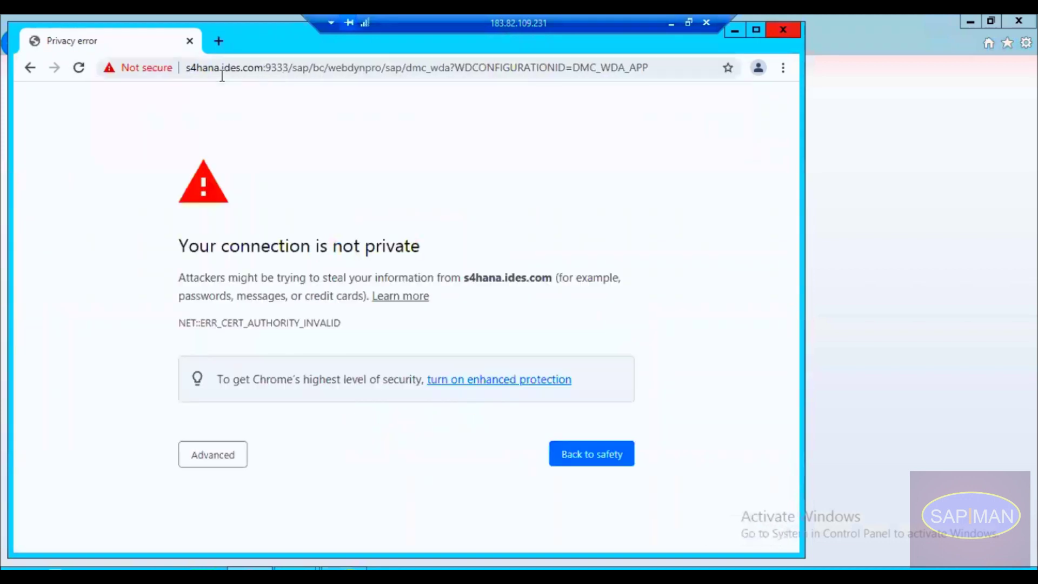
Step: Maximize the Chrome window and proceed past the certificate warning to s4hana.ides.com
left_click(756, 30)
left_click(329, 448)
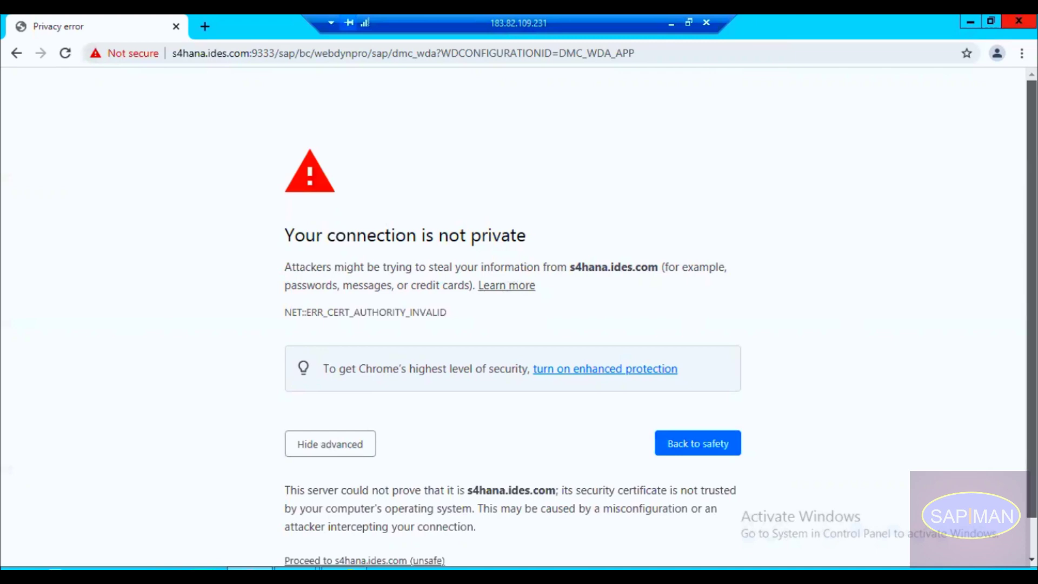
scroll(730, 259, "down", 1)
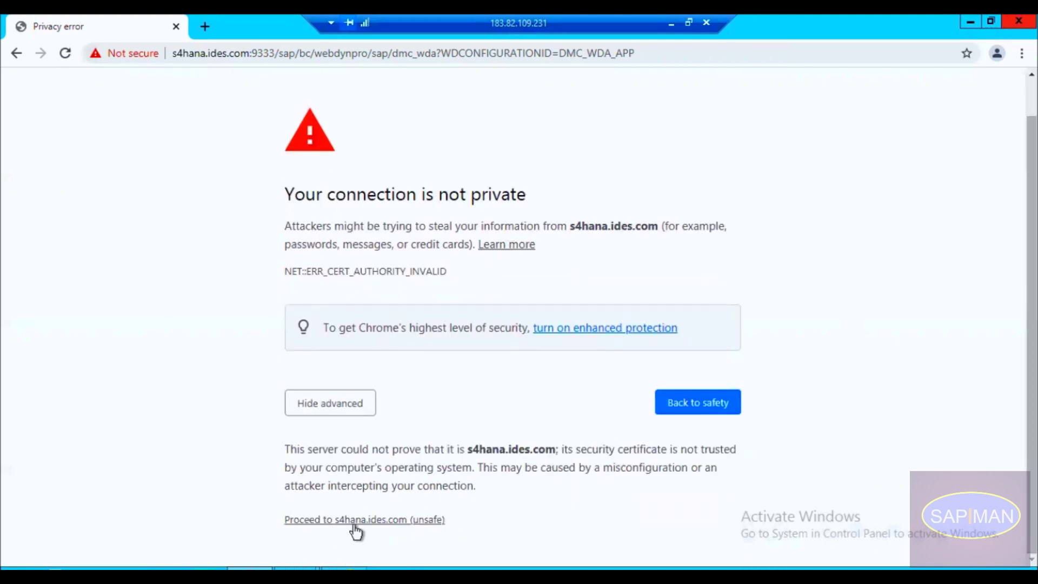
left_click(389, 524)
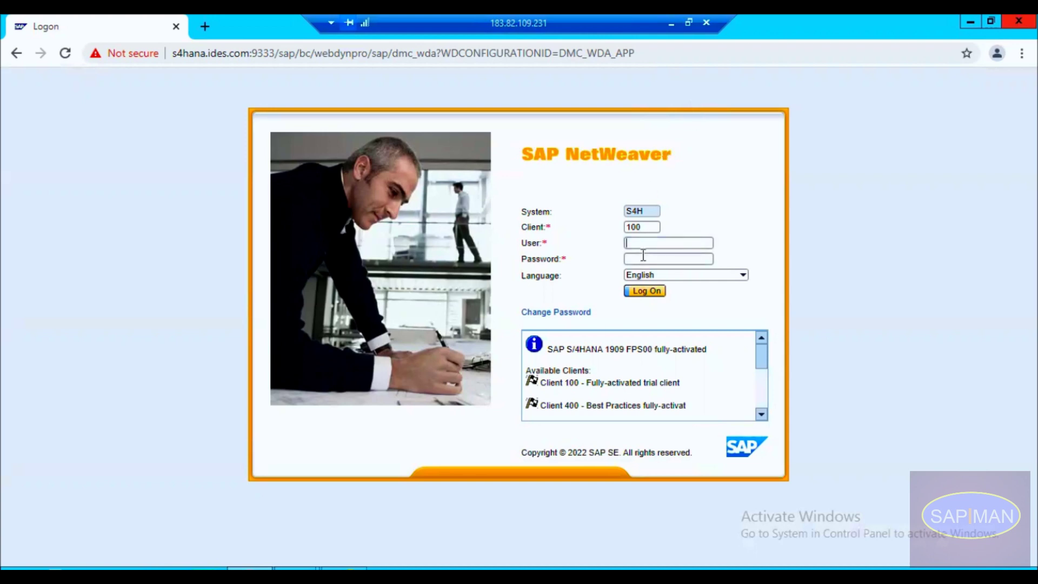
Step: Log on to client 100 with the user name and account password
type("besi")
key("Tab")
type("**********")
left_click(643, 227)
scroll(757, 359, "down", 1)
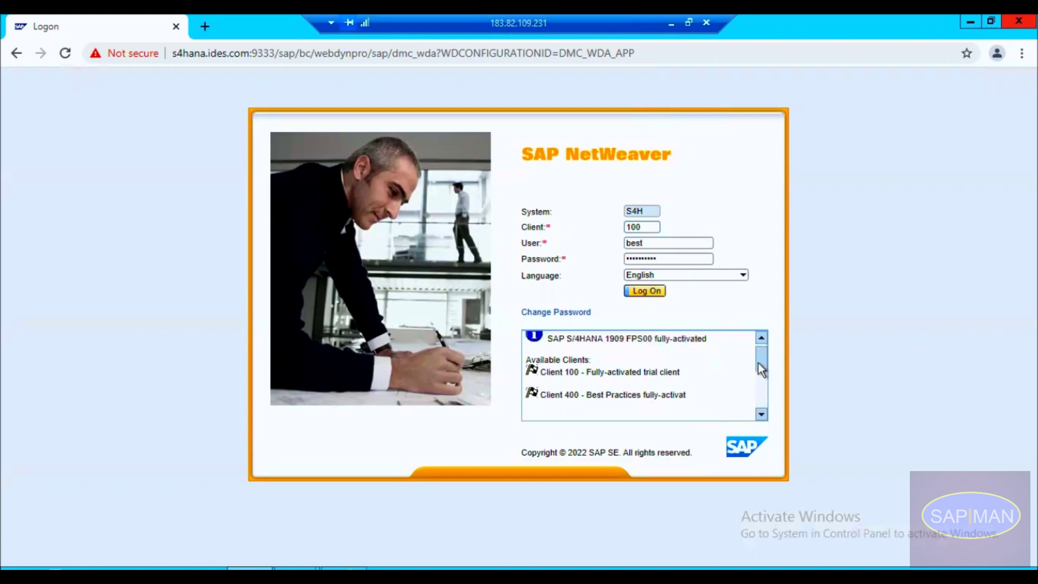
scroll(760, 361, "up", 1)
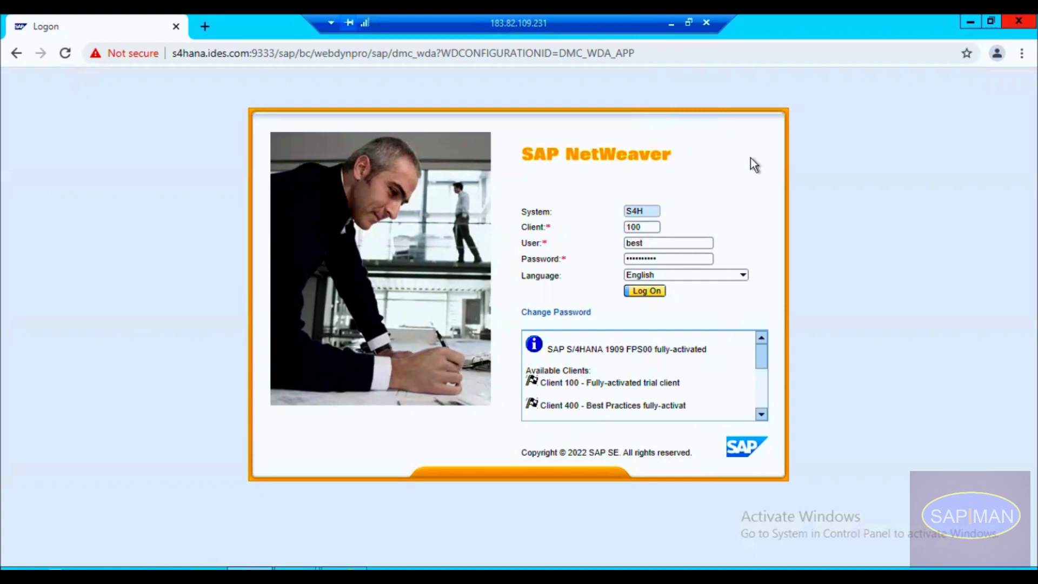
left_click(637, 226)
left_click(642, 294)
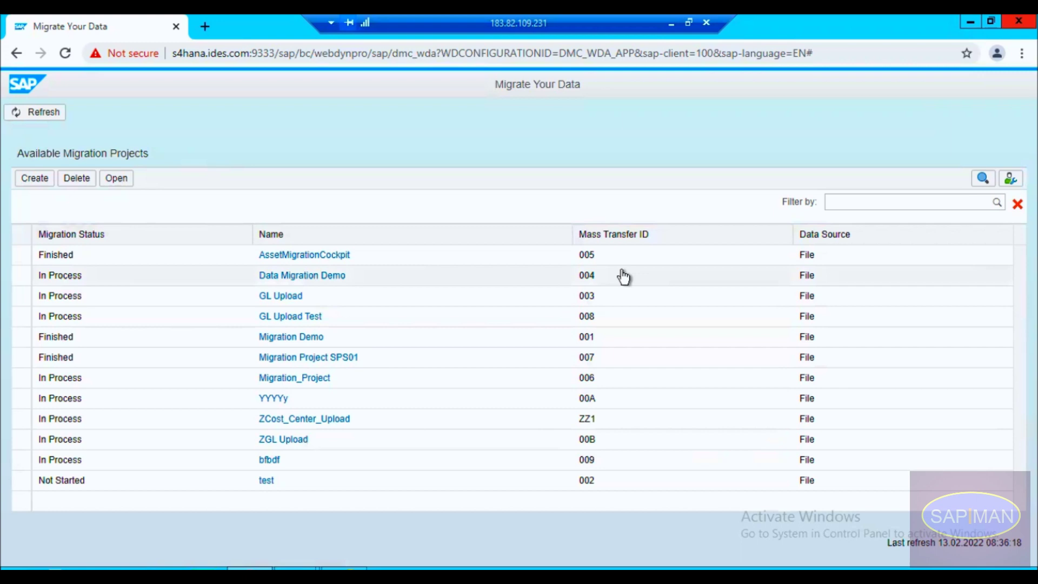
Step: Narrow the Name and Mass Transfer ID columns in the list of available migration projects
left_click_drag(572, 234, 427, 223)
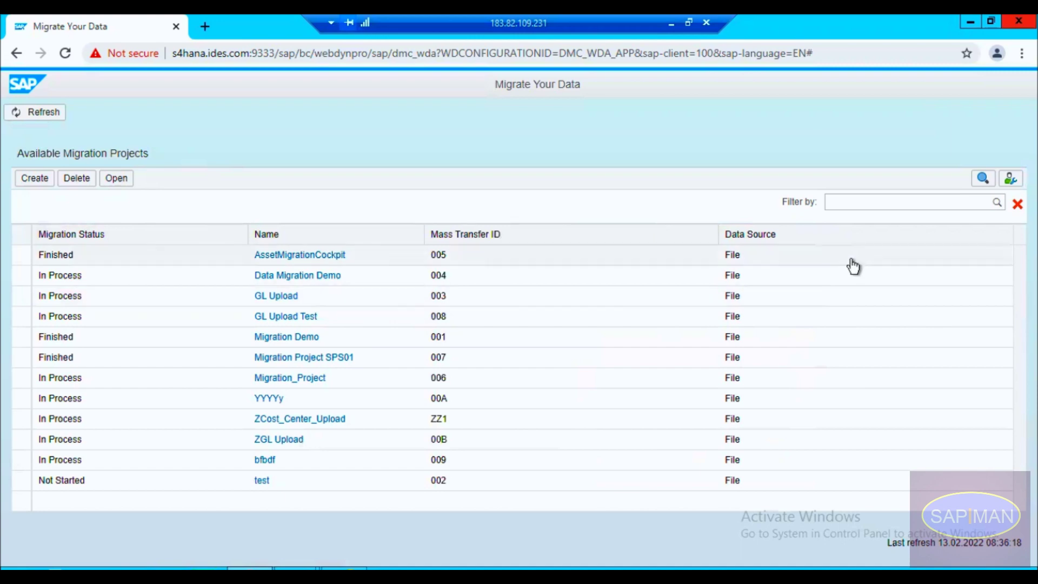
left_click_drag(718, 232, 586, 219)
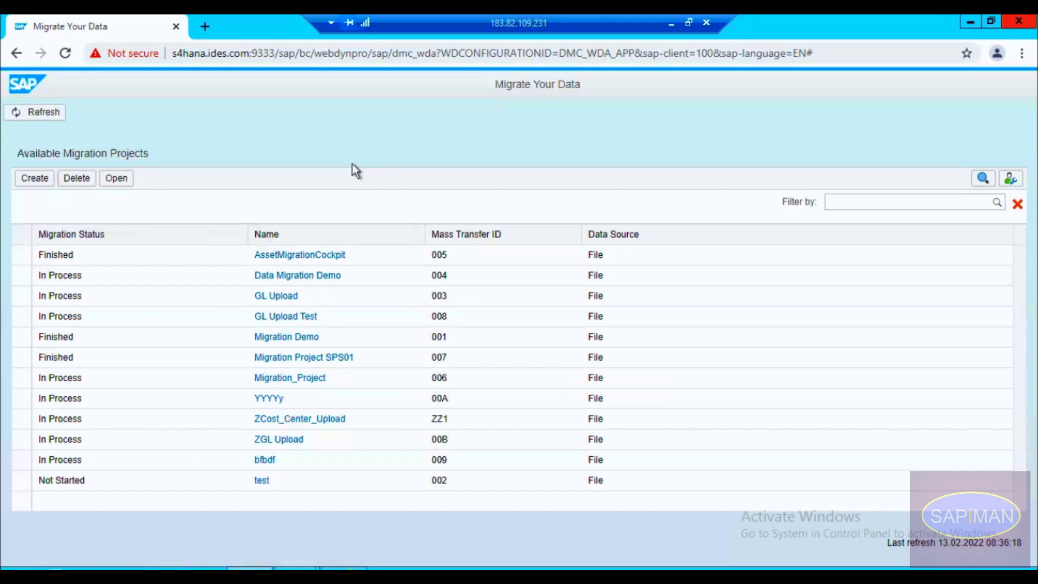
Step: Start creating a migration project and generate a new mass transfer ID for it
left_click(35, 181)
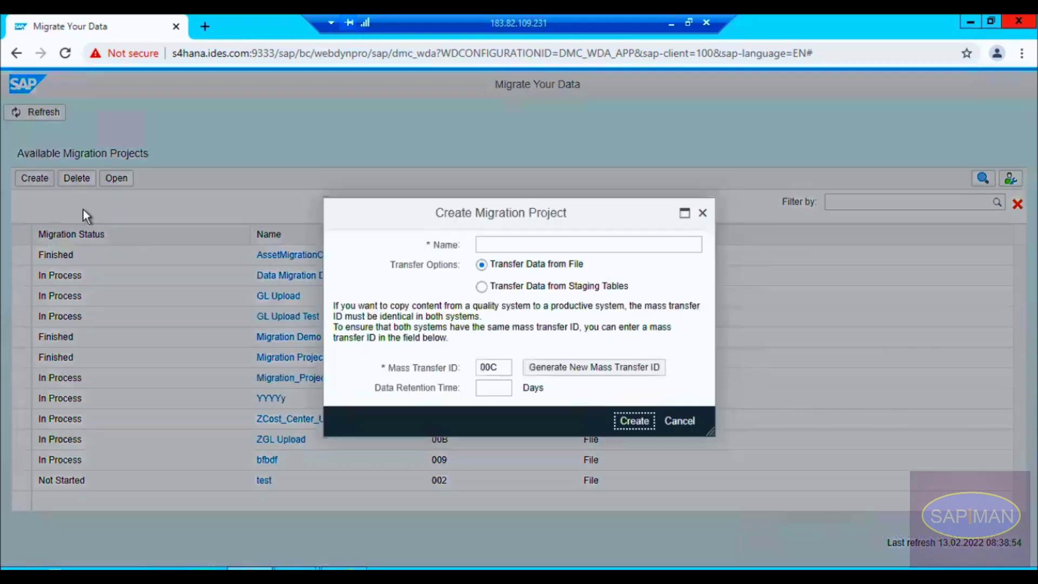
left_click(509, 245)
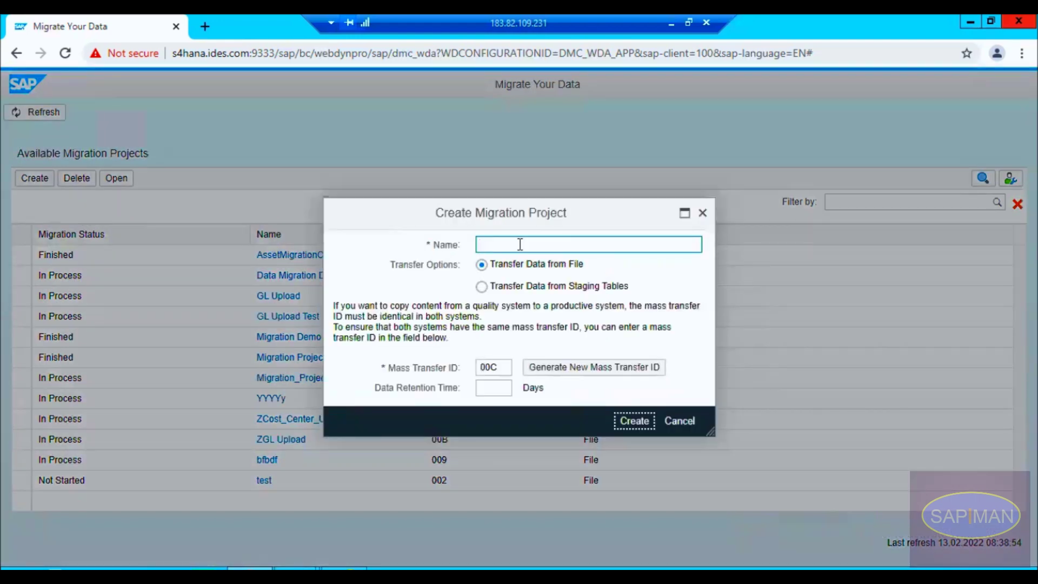
left_click_drag(507, 211, 584, 115)
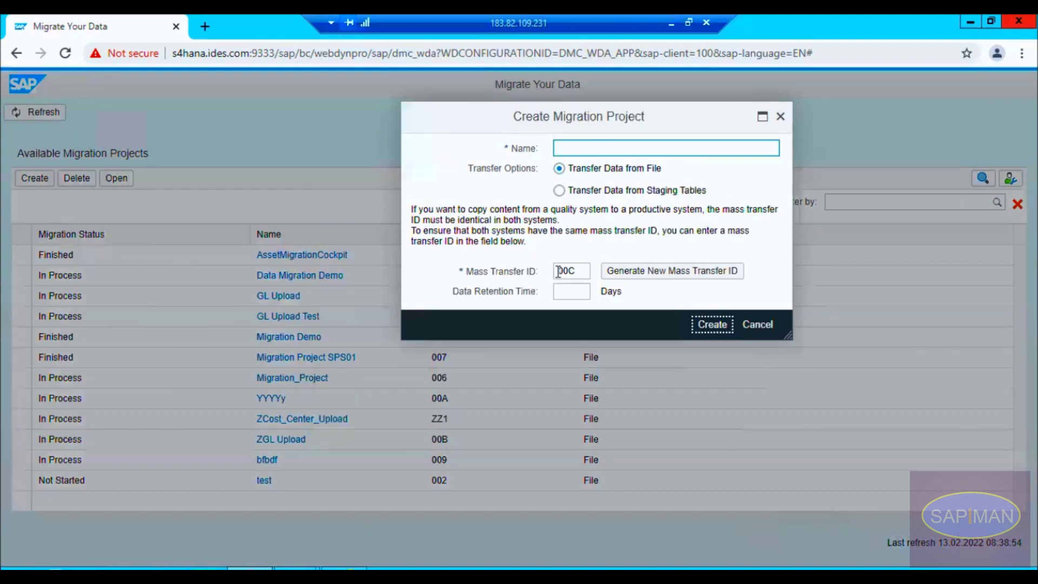
left_click_drag(579, 271, 543, 271)
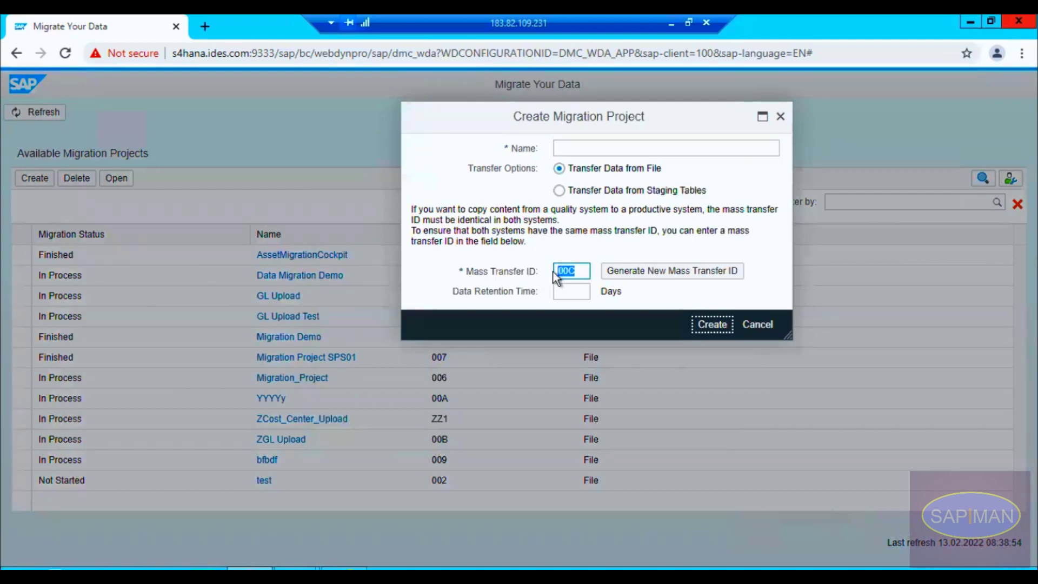
left_click(578, 273)
left_click_drag(577, 271, 546, 268)
left_click(656, 278)
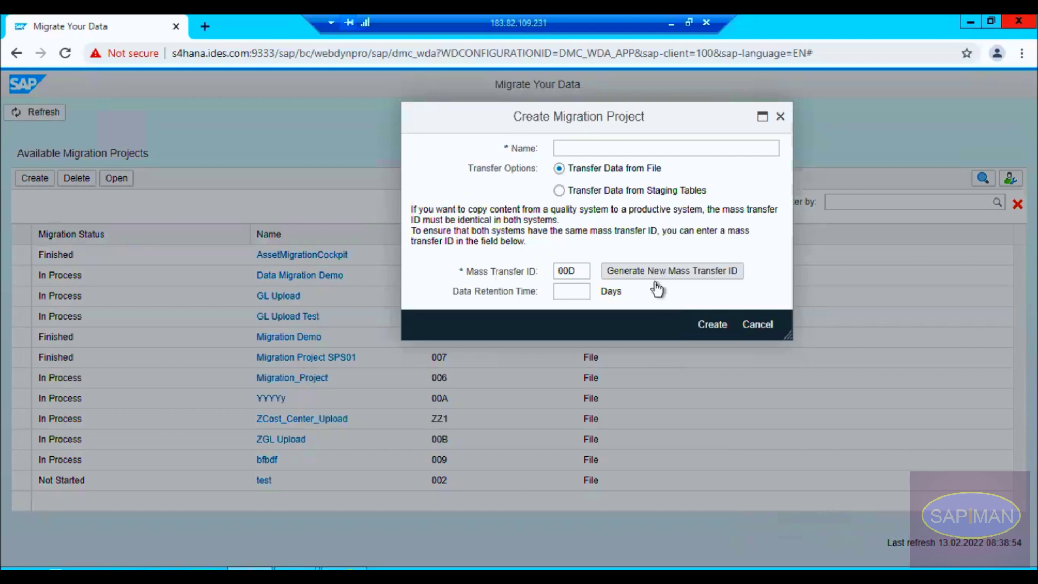
left_click_drag(577, 272, 546, 269)
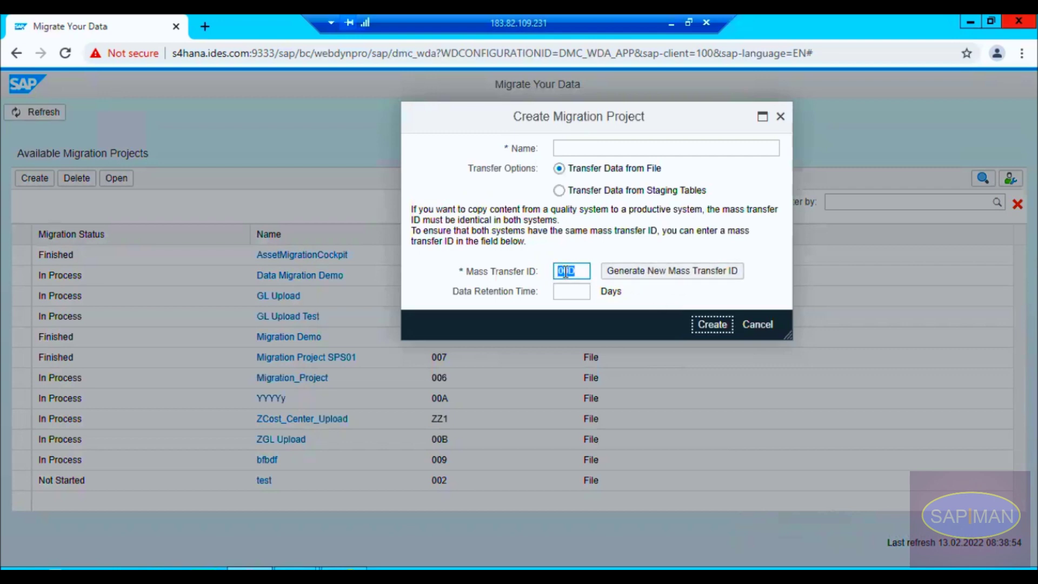
left_click(637, 300)
left_click(576, 271)
Step: Name the migration project "PP : Production Version" and select Transfer Data from File as its transfer option
left_click(609, 146)
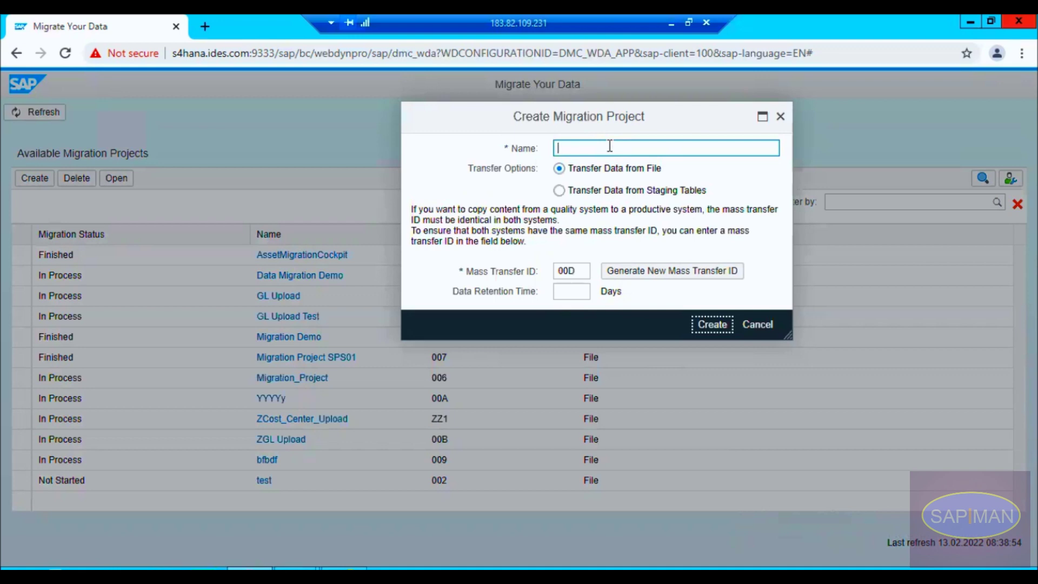
type("PP : Production Version")
triple_click(562, 147)
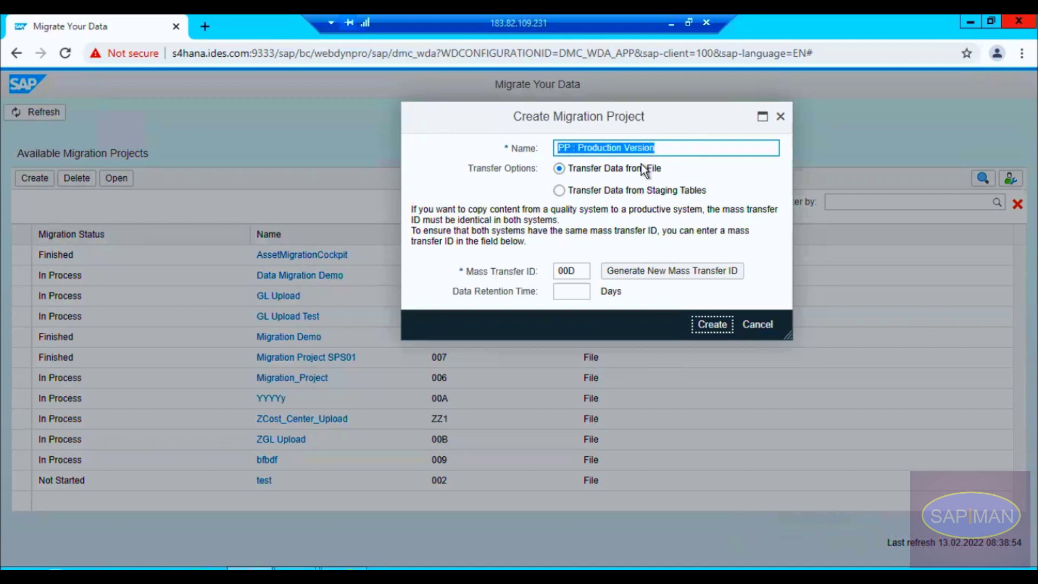
left_click_drag(651, 146, 662, 147)
left_click(663, 146)
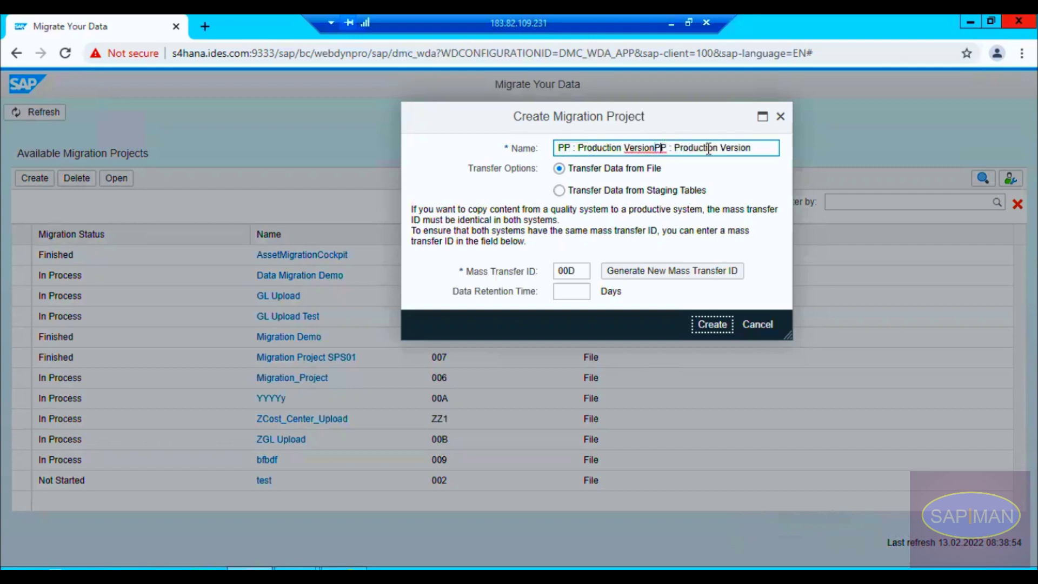
left_click_drag(764, 146, 656, 147)
key("BackSpace")
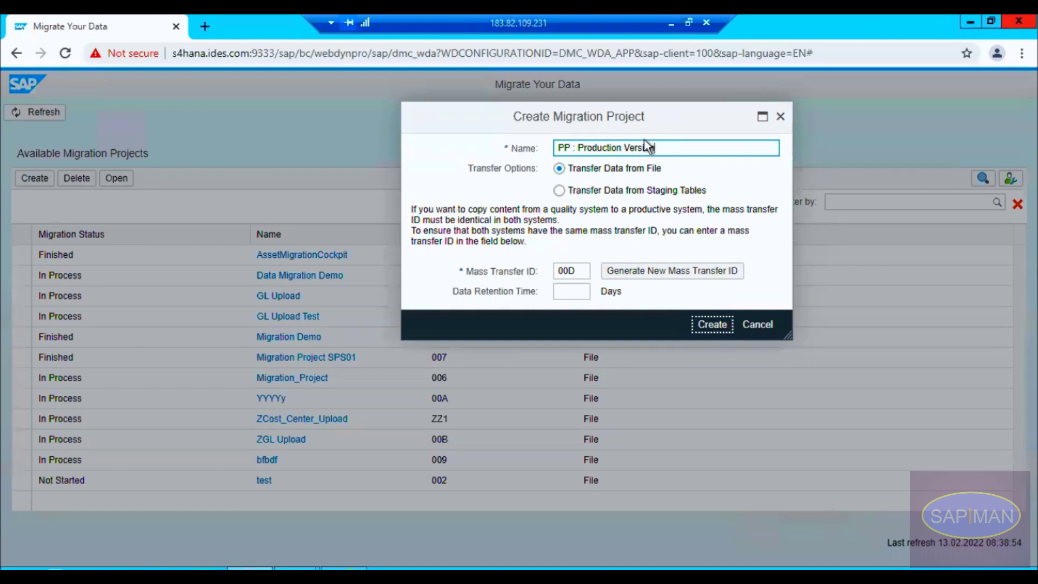
left_click(595, 169)
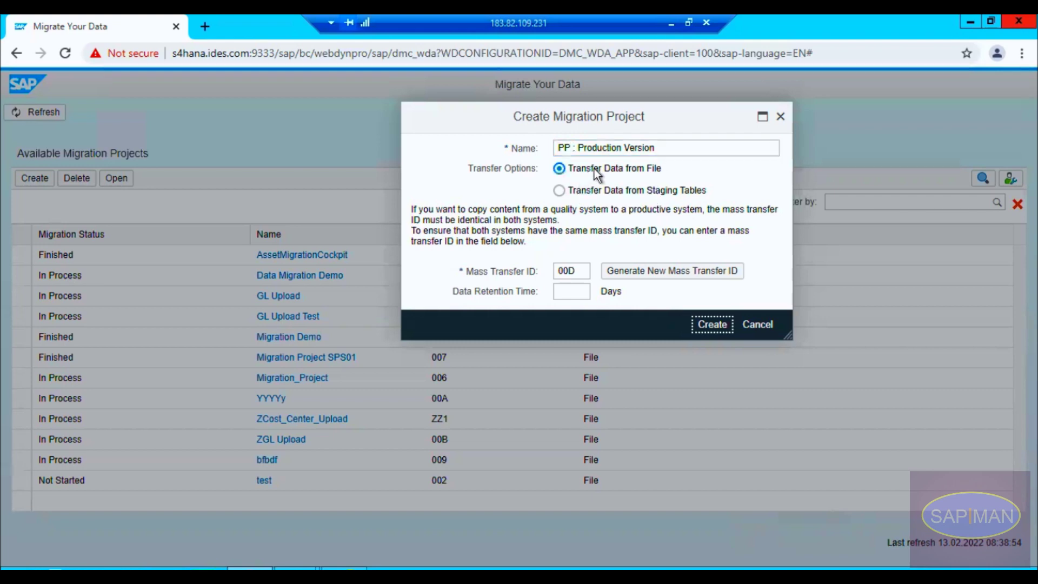
Step: Try the Transfer Data from Staging Tables option, search for database connections, and return to Transfer Data from File
left_click(630, 190)
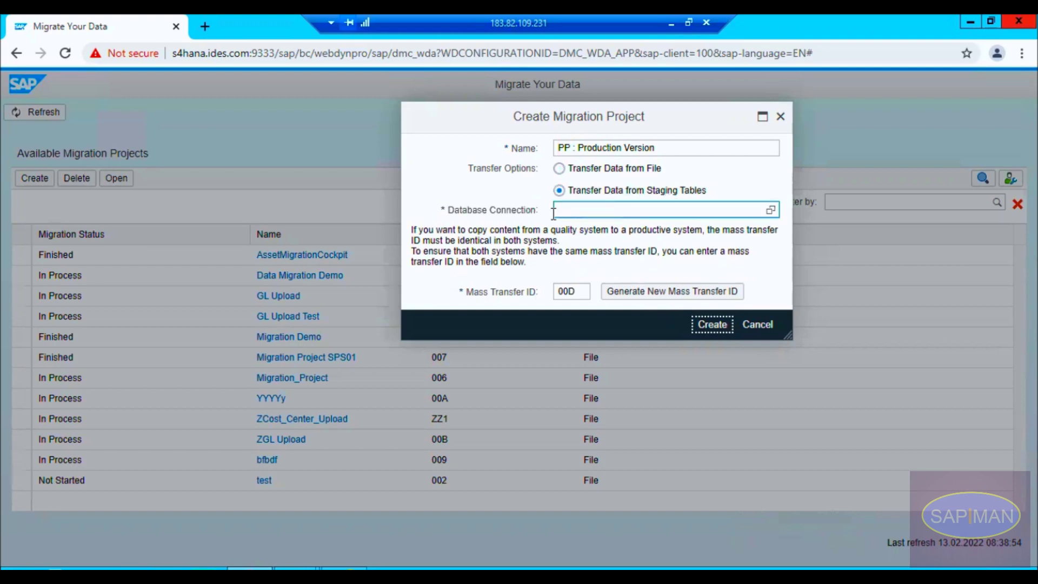
left_click(480, 215)
left_click(771, 210)
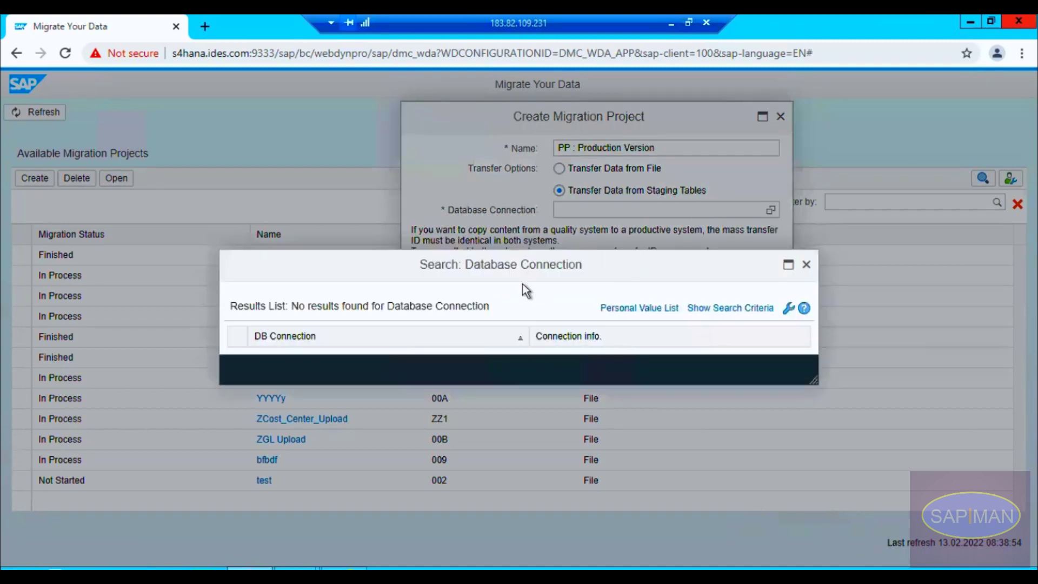
left_click(806, 265)
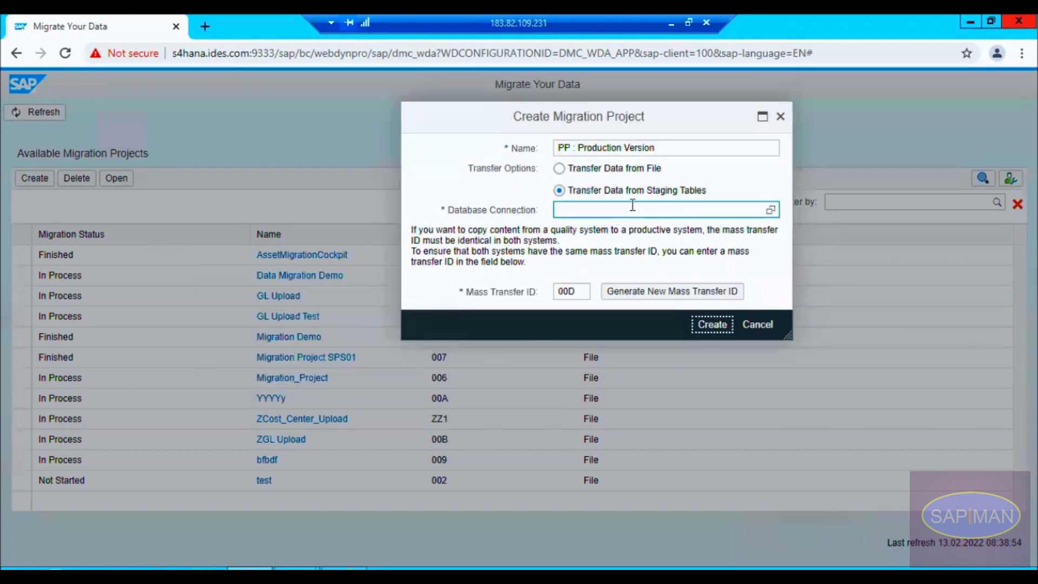
left_click(598, 189)
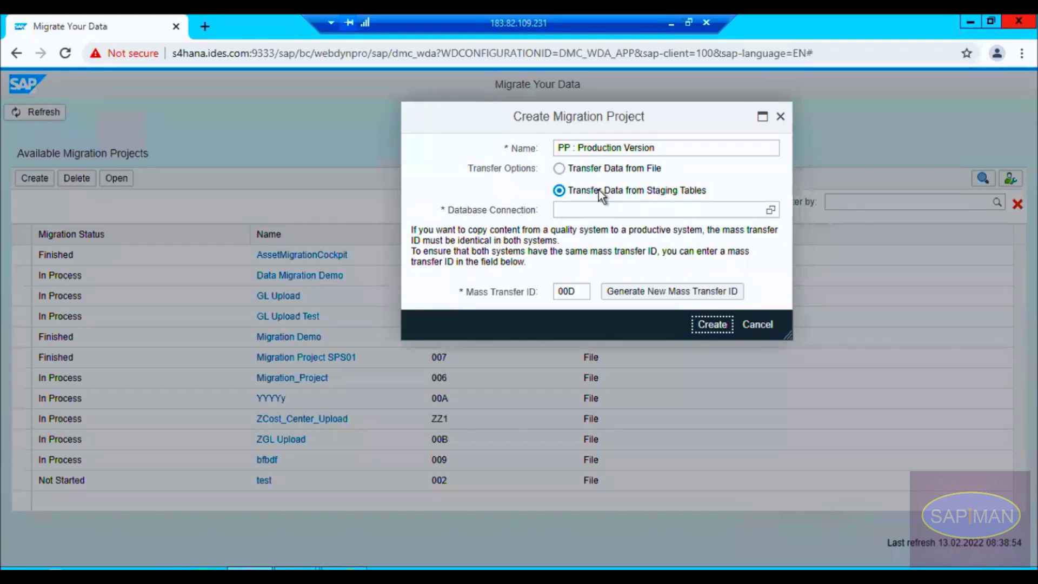
left_click(771, 209)
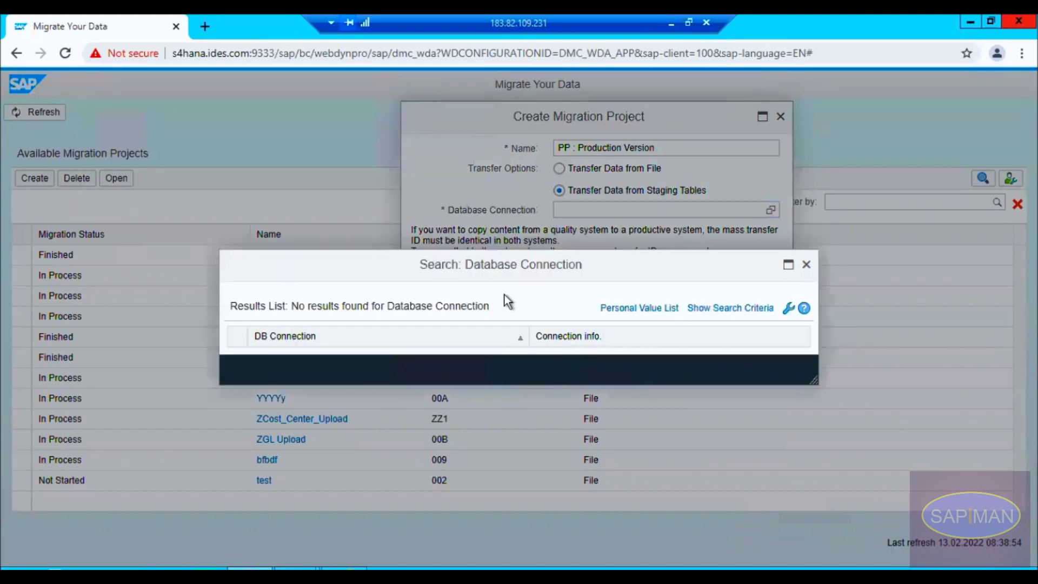
left_click(805, 266)
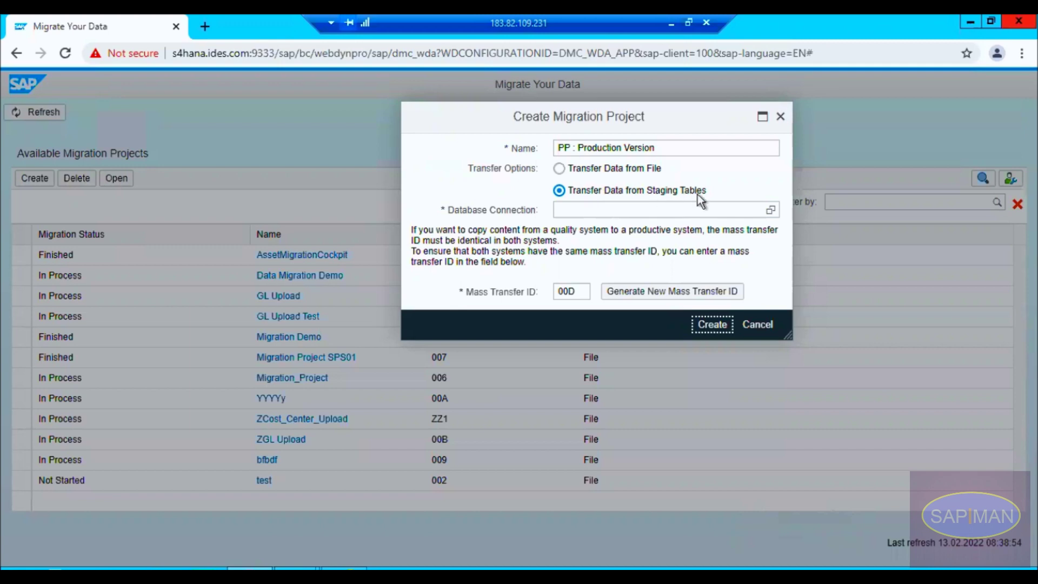
left_click(672, 208)
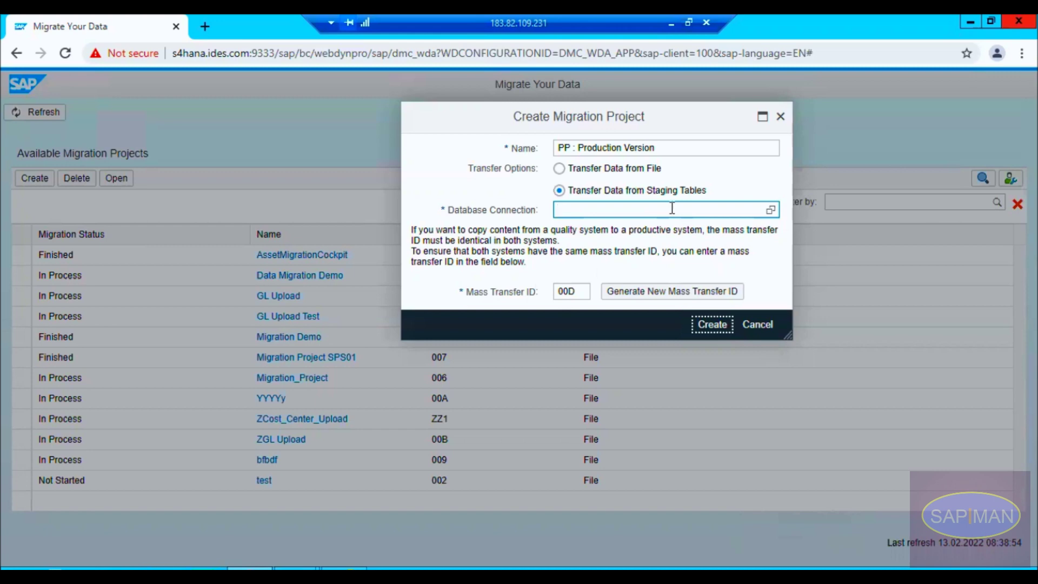
left_click(666, 192)
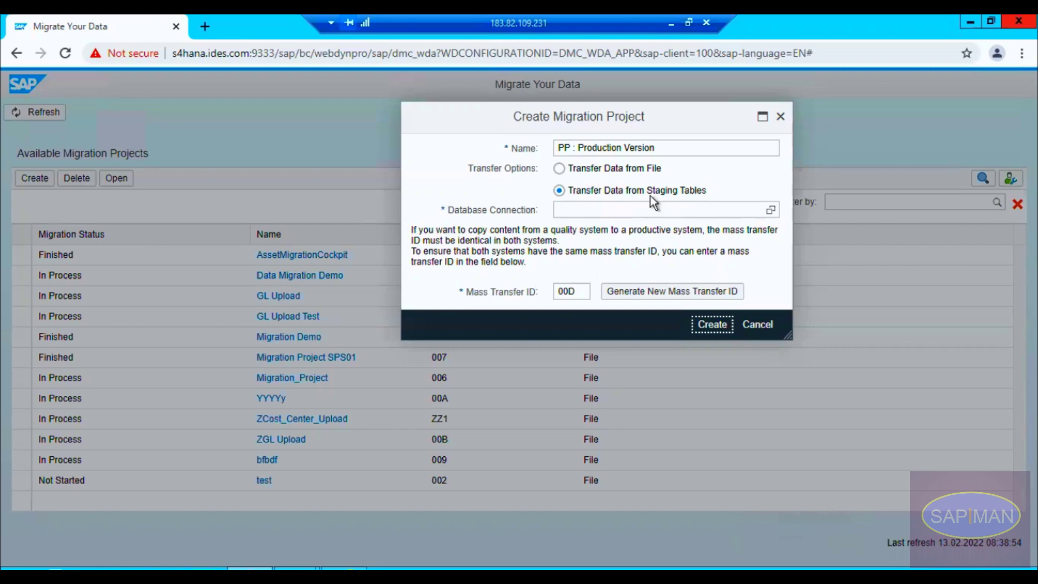
left_click(625, 171)
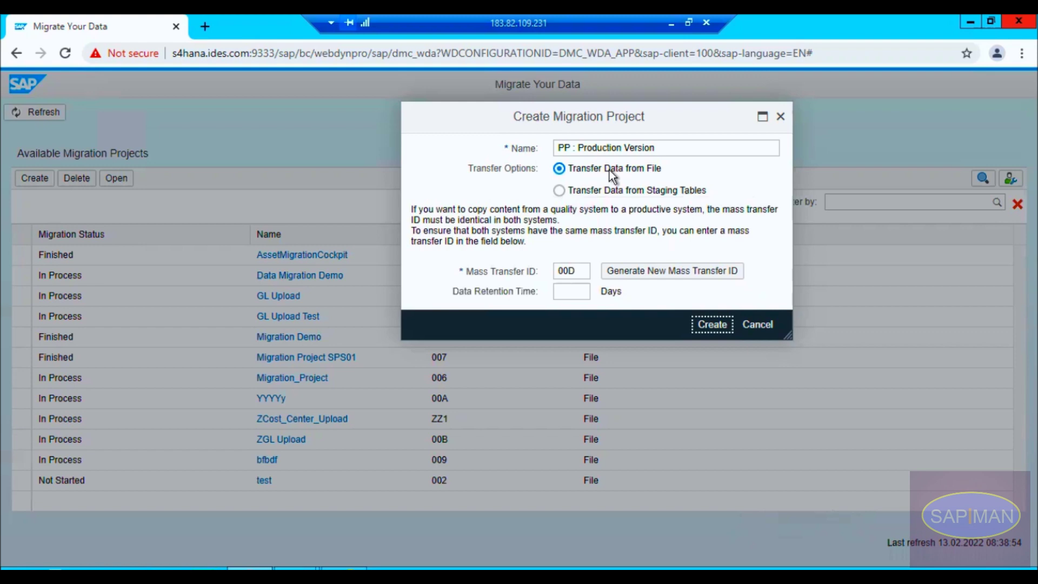
Step: Try a data retention time of 10 days for the new migration project, and clear the value again
left_click(524, 291)
type("10")
left_click_drag(572, 292, 559, 292)
left_click(576, 291)
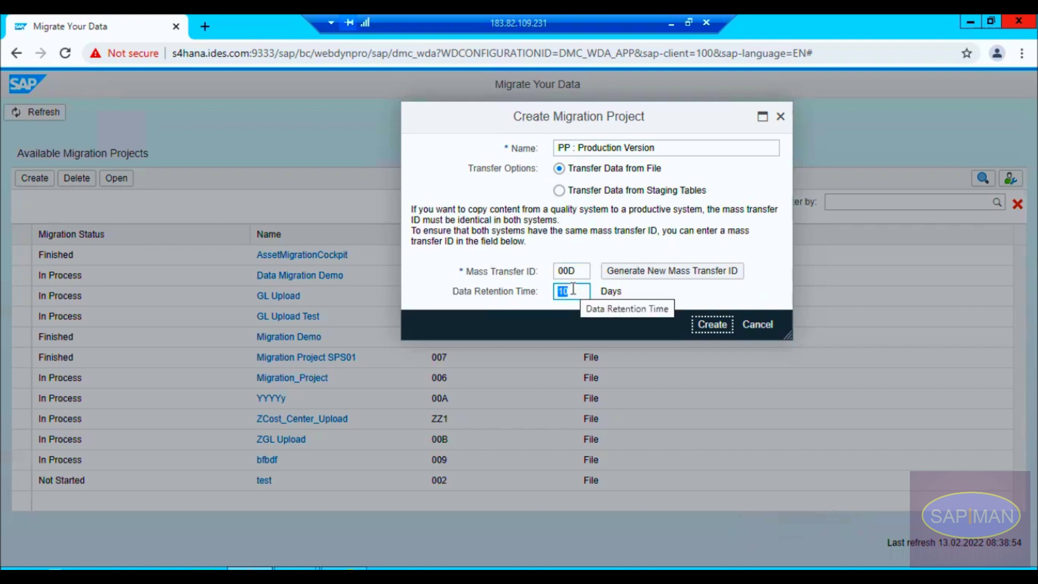
key("BackSpace")
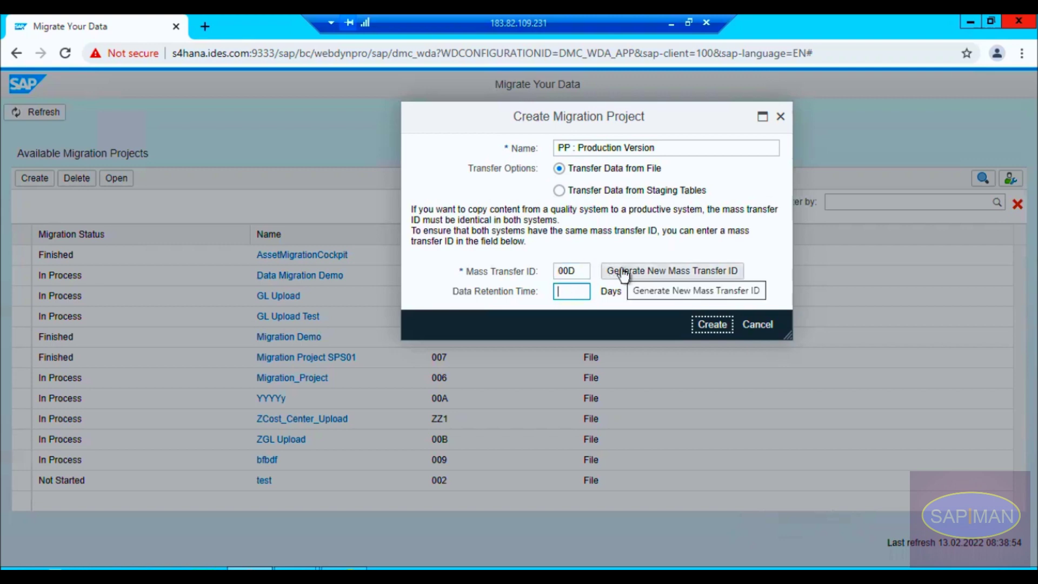
Step: Create the migration project with Transfer Data from File as its transfer option and no data retention time
left_click(578, 172)
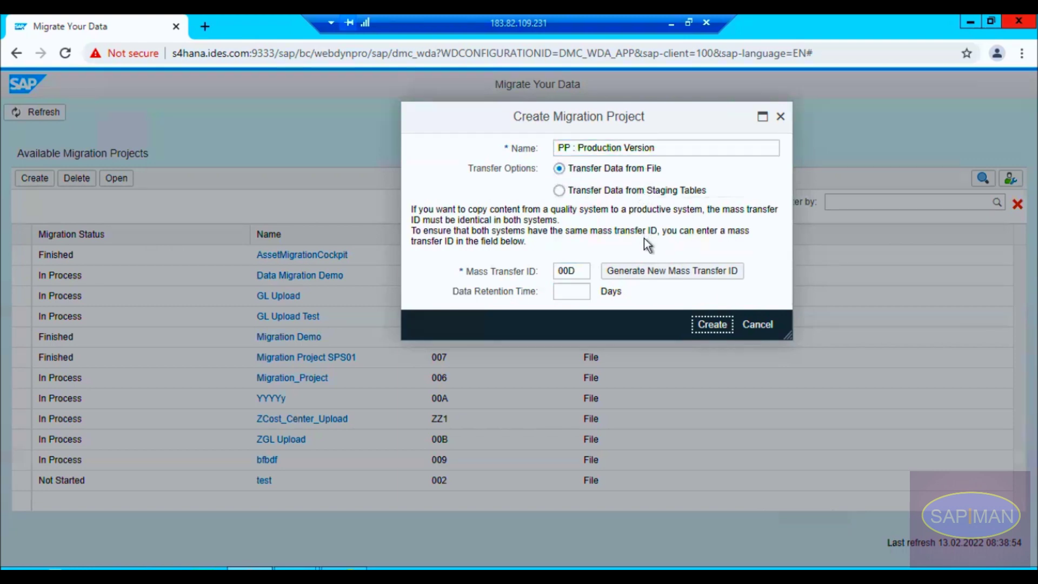
left_click(576, 266)
left_click(715, 326)
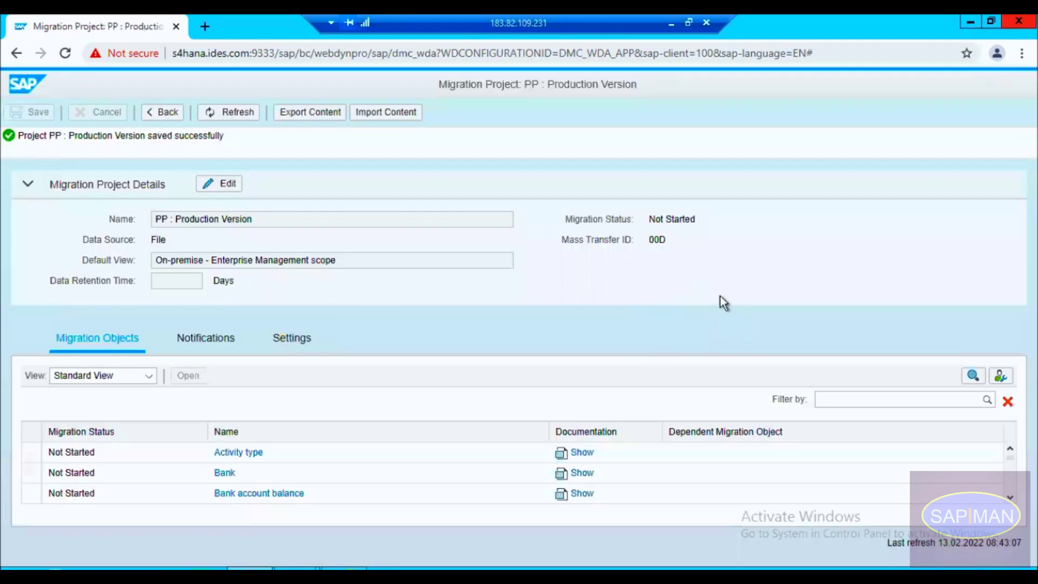
Step: Review the new project's save message, name, default view, mass transfer ID and data retention time
left_click_drag(610, 238, 161, 140)
left_click(160, 139)
left_click_drag(55, 135, 173, 144)
left_click(149, 142)
left_click_drag(260, 222, 161, 221)
left_click(159, 221)
left_click_drag(154, 259, 302, 262)
left_click(345, 263)
left_click_drag(602, 242, 659, 242)
left_click(672, 244)
left_click(167, 275)
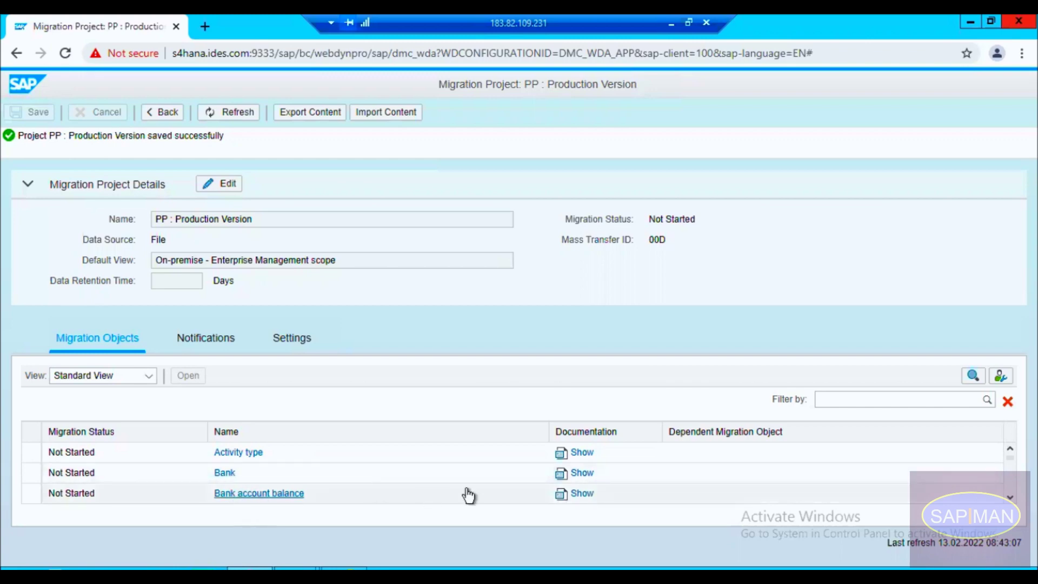
Step: Look through the project's migration objects and their dependent objects, from Activity type down to the Customer extension objects
left_click(1010, 497)
left_click(1010, 497)
left_click(1009, 497)
left_click(1010, 497)
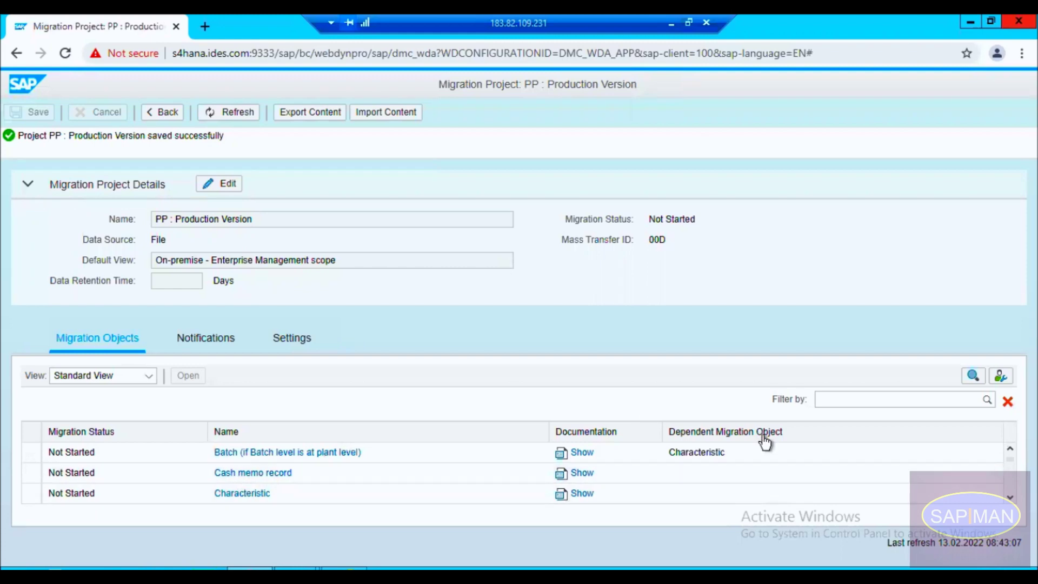
left_click(1008, 499)
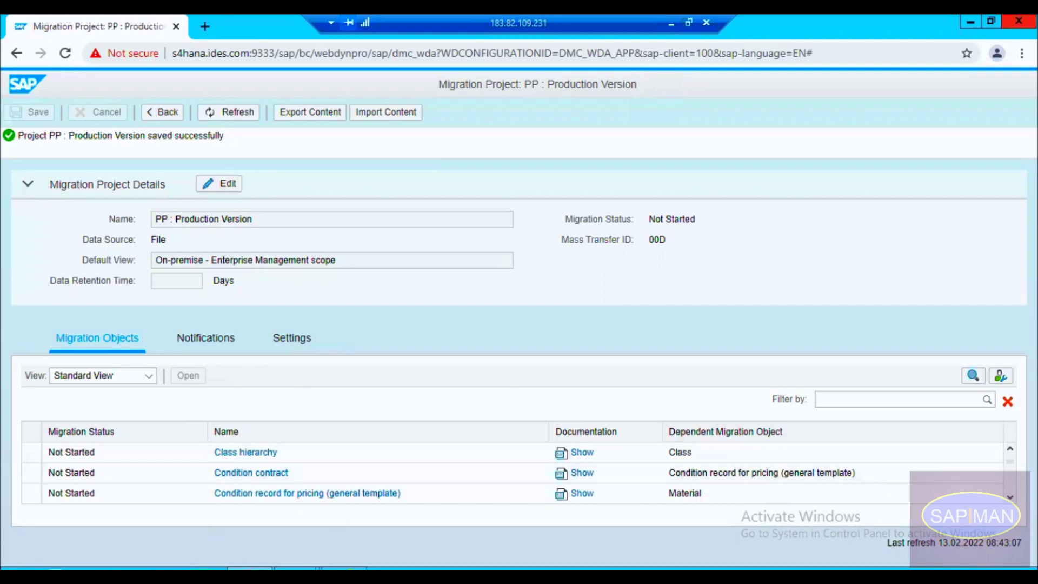
left_click(1009, 498)
left_click(1010, 498)
left_click(1009, 498)
left_click(1010, 497)
left_click(1009, 497)
left_click(1010, 498)
left_click(1009, 498)
left_click(1009, 497)
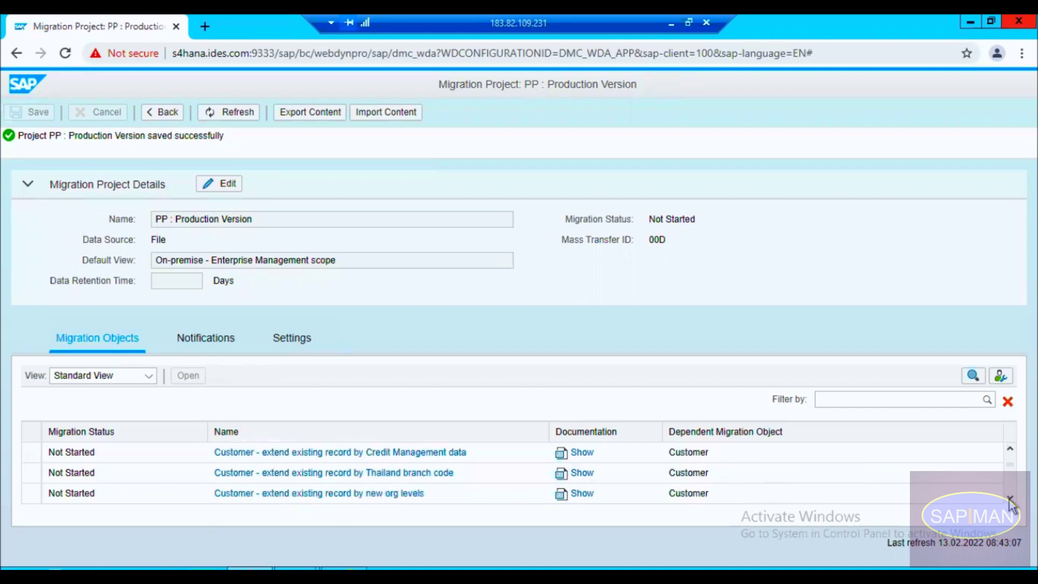
Step: Examine the Cost center, Customer and Customer Material migration objects together with their dependent objects
left_click(1009, 449)
left_click(1010, 449)
left_click(1010, 449)
left_click(1010, 449)
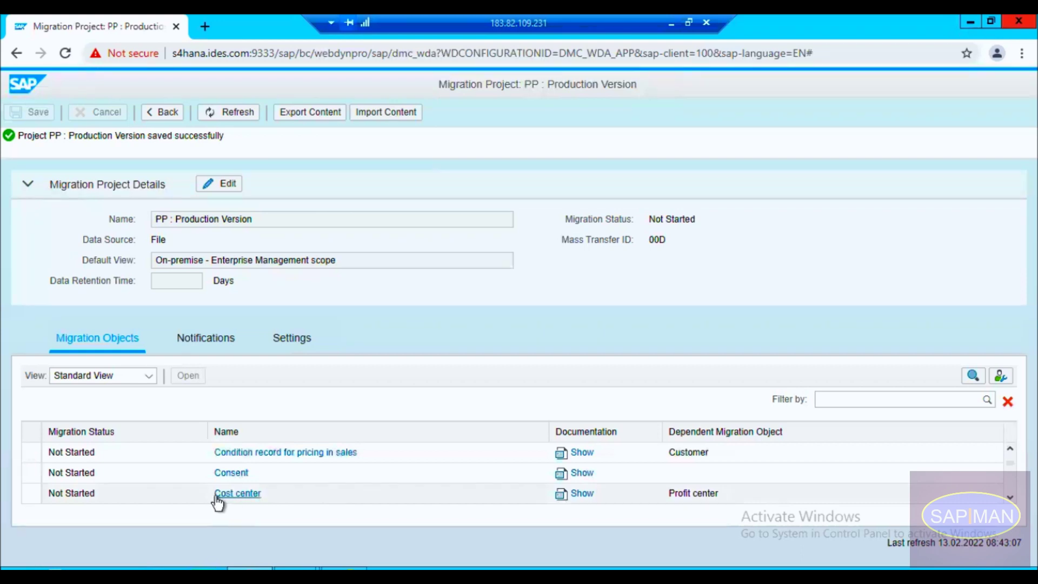
left_click(1010, 498)
left_click(1010, 498)
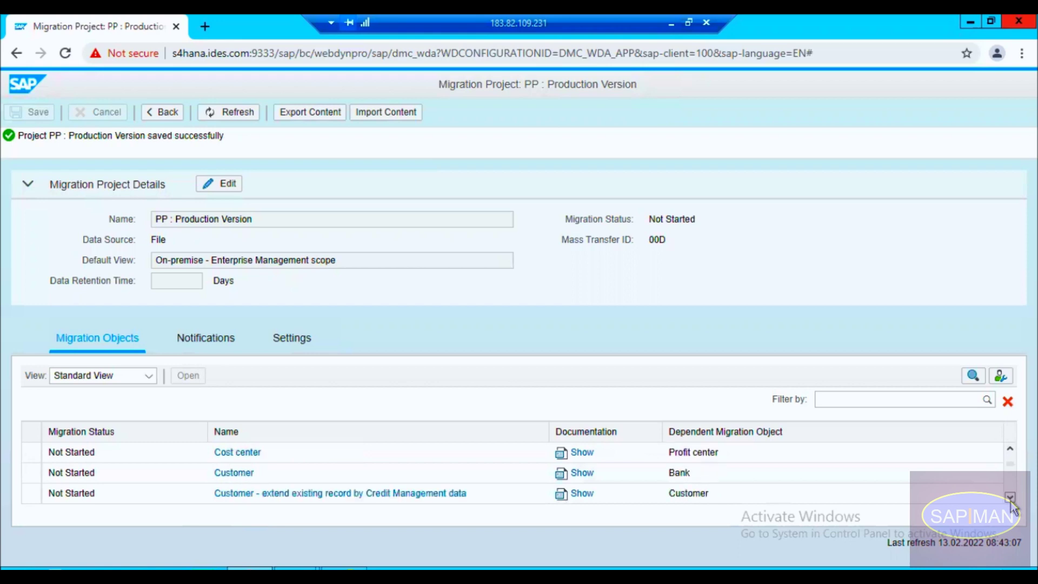
left_click(1010, 498)
left_click(1010, 499)
left_click(1010, 498)
left_click(1010, 500)
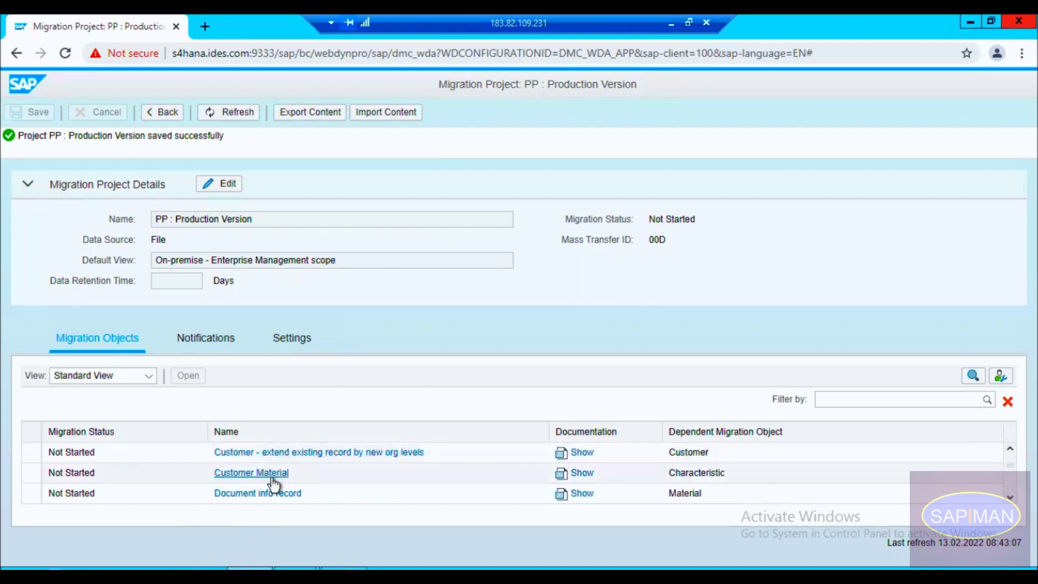
Step: Find the Material migration object in the list and select it to examine its related objects
left_click(1008, 499)
left_click(1007, 500)
left_click(1008, 500)
left_click(1007, 500)
left_click(1007, 499)
left_click(1007, 499)
left_click(1007, 500)
left_click(1008, 500)
left_click(1007, 499)
left_click(1007, 500)
left_click(1007, 500)
left_click(1007, 500)
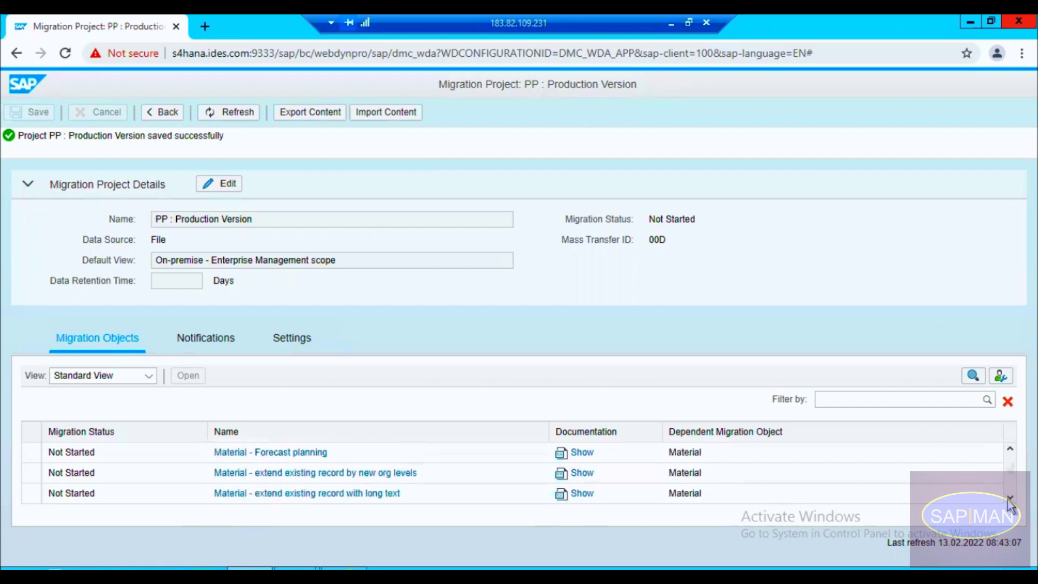
left_click(1009, 448)
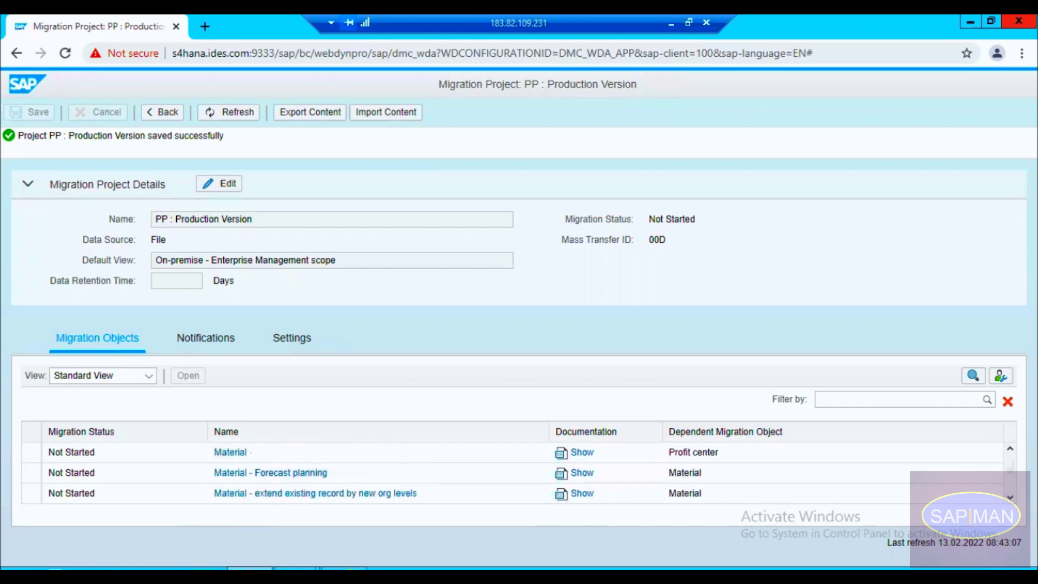
left_click(31, 458)
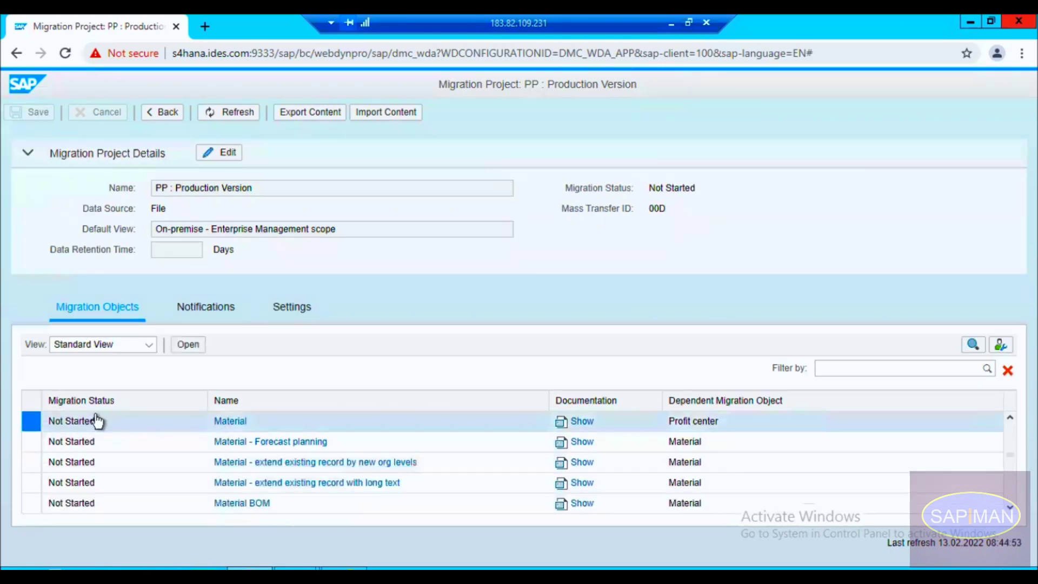
left_click(36, 423)
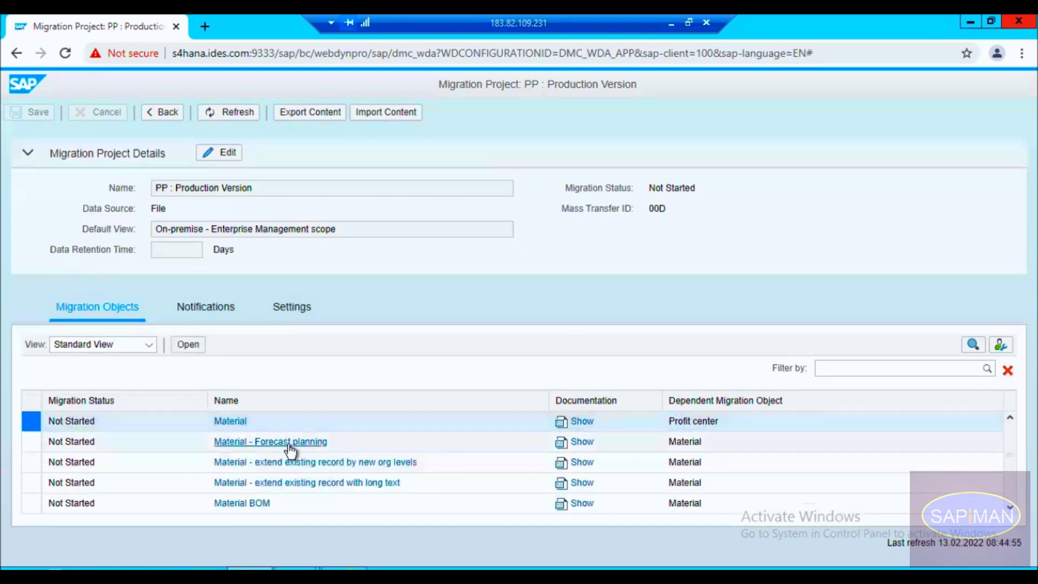
left_click(35, 425)
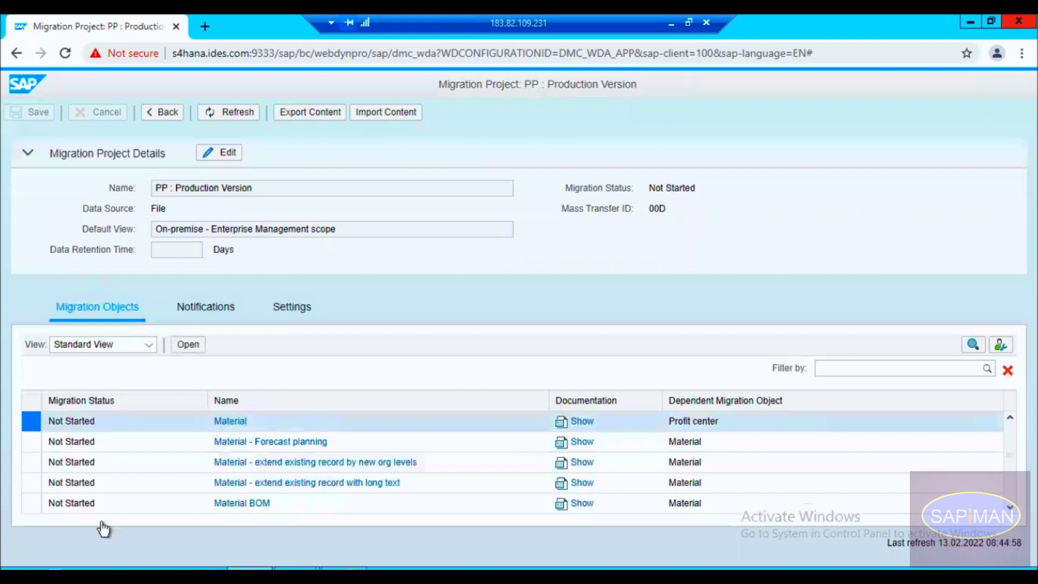
Step: Select the Material BOM and Material inspection setup objects in turn to examine their dependencies
left_click(33, 503)
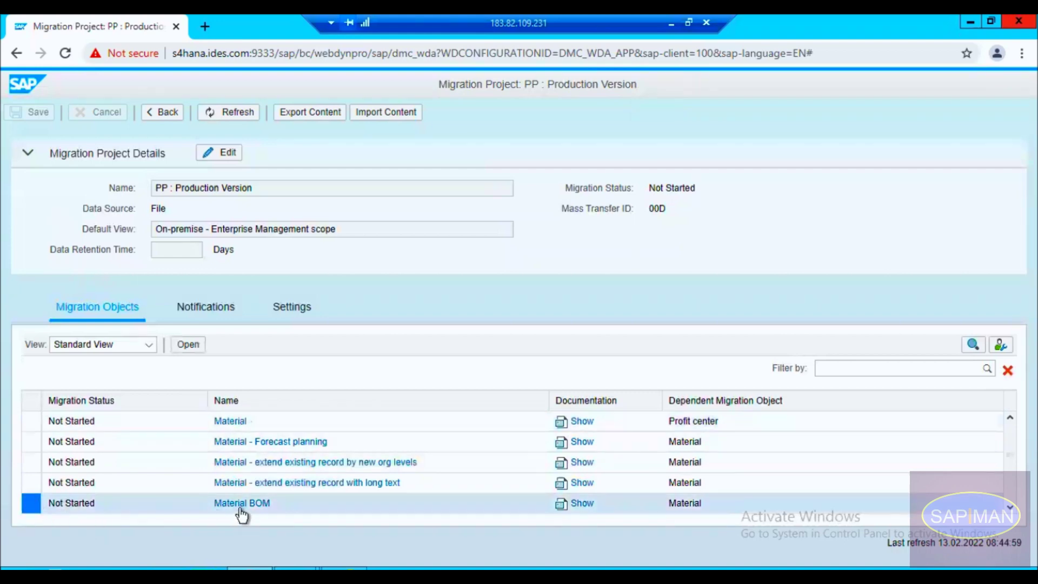
left_click(36, 505)
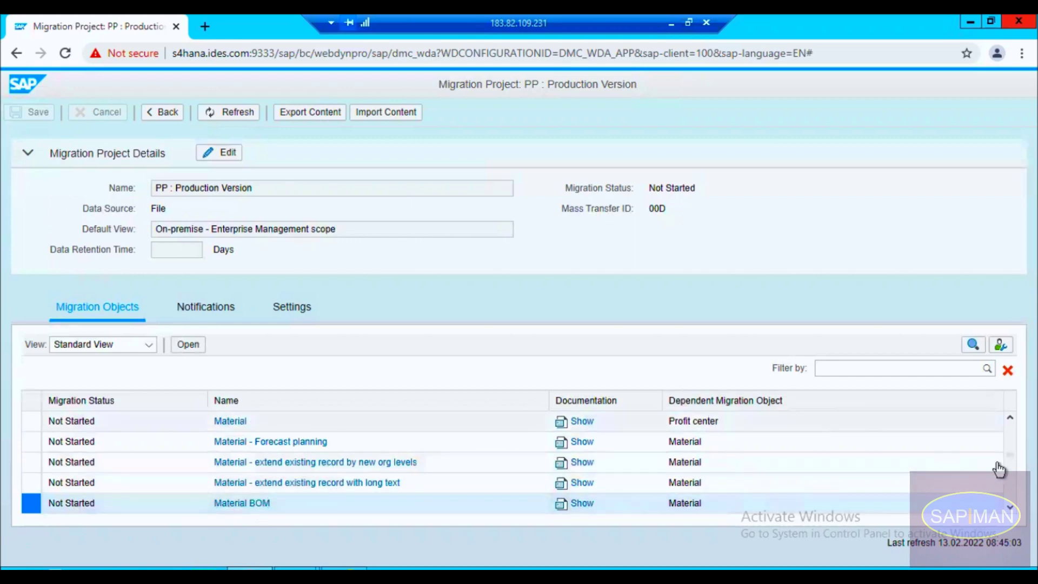
left_click(1009, 507)
left_click(1010, 507)
left_click(1010, 507)
left_click(1009, 508)
left_click(1009, 508)
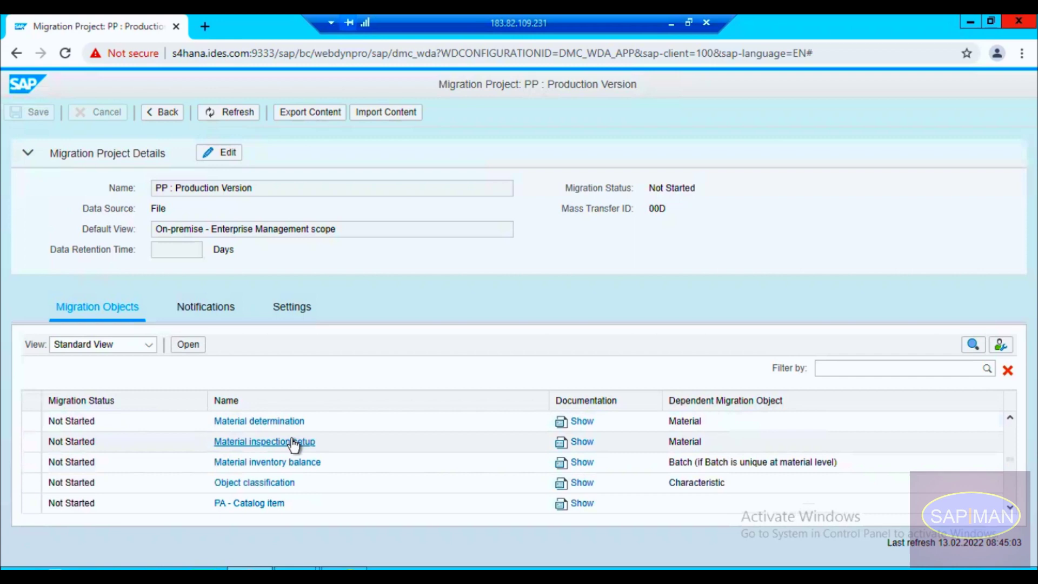
left_click(30, 451)
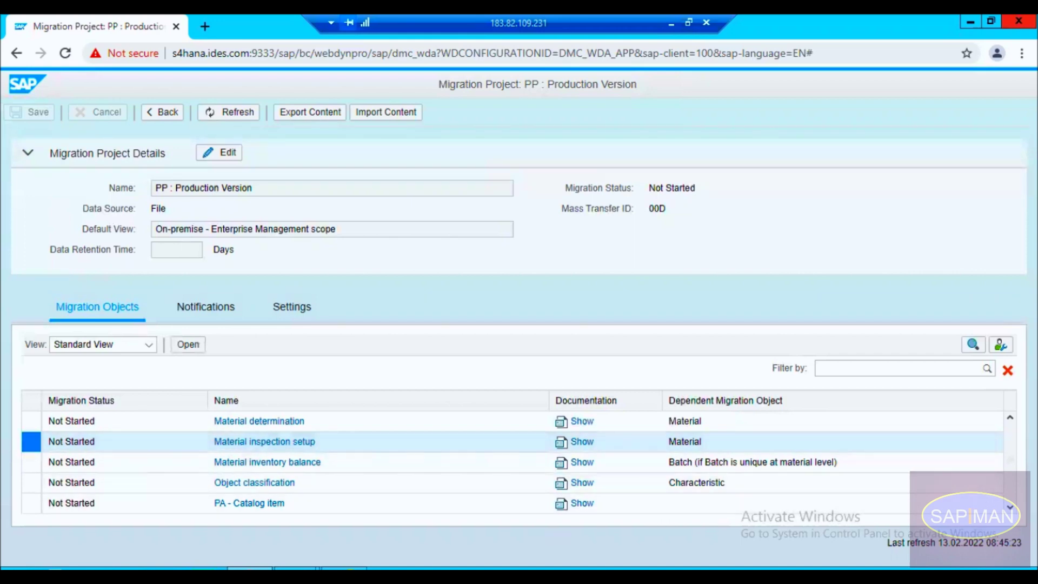
Step: Go back to the Material BOM migration object and select it for another look
left_click(1009, 509)
left_click(1009, 509)
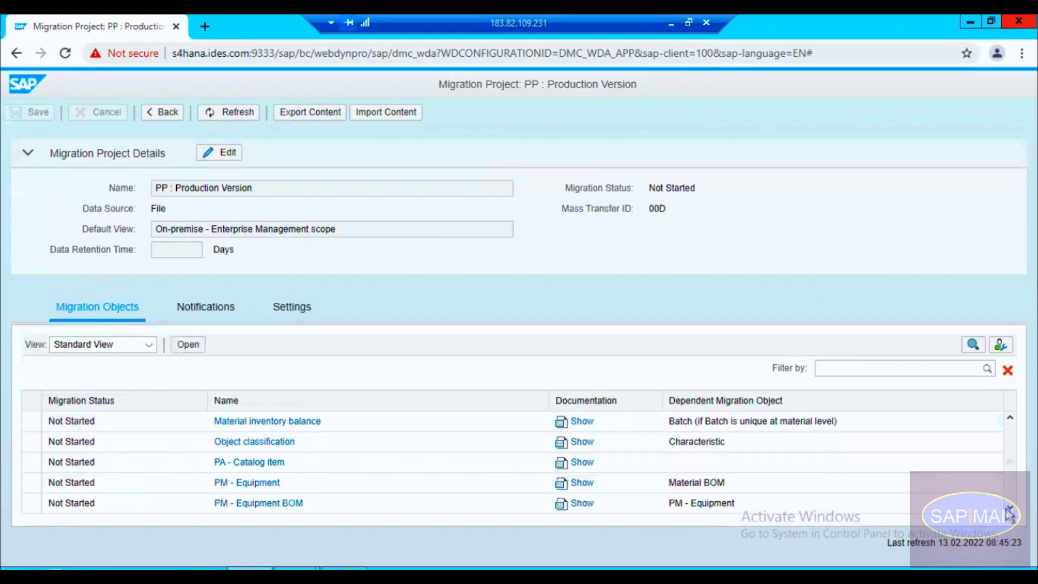
left_click(1010, 419)
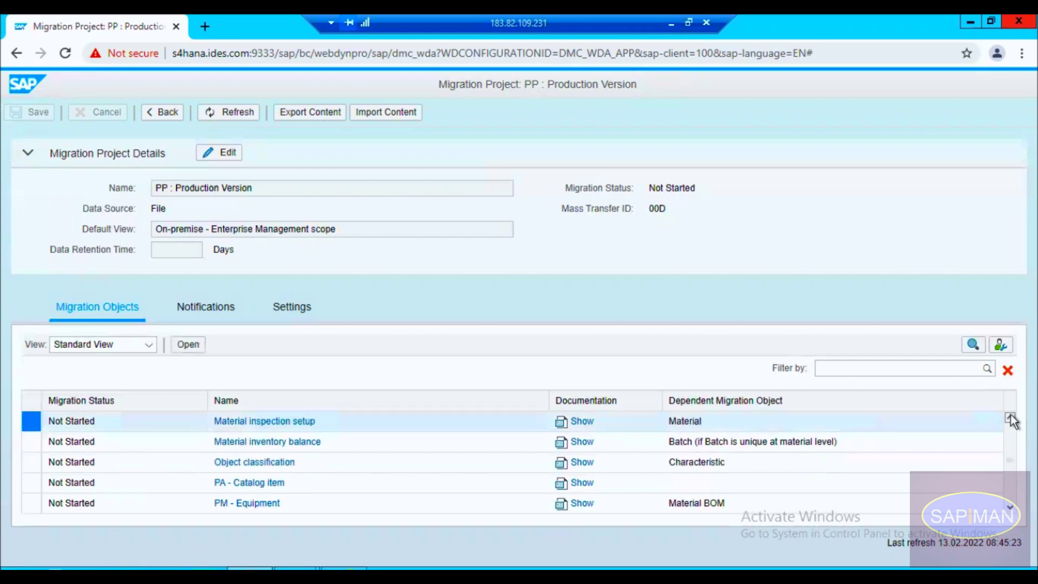
left_click(1009, 419)
left_click(1009, 418)
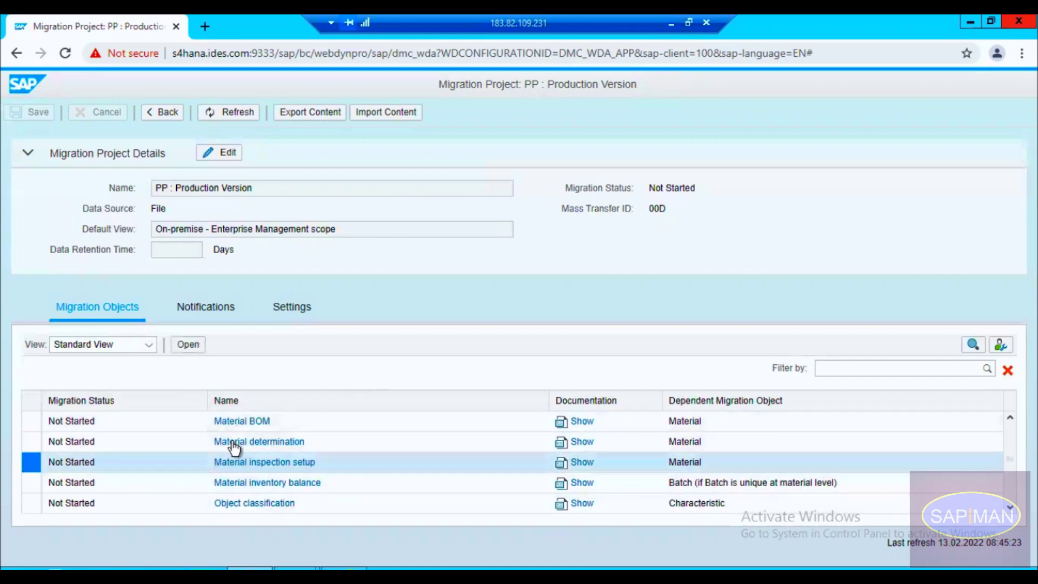
left_click(31, 427)
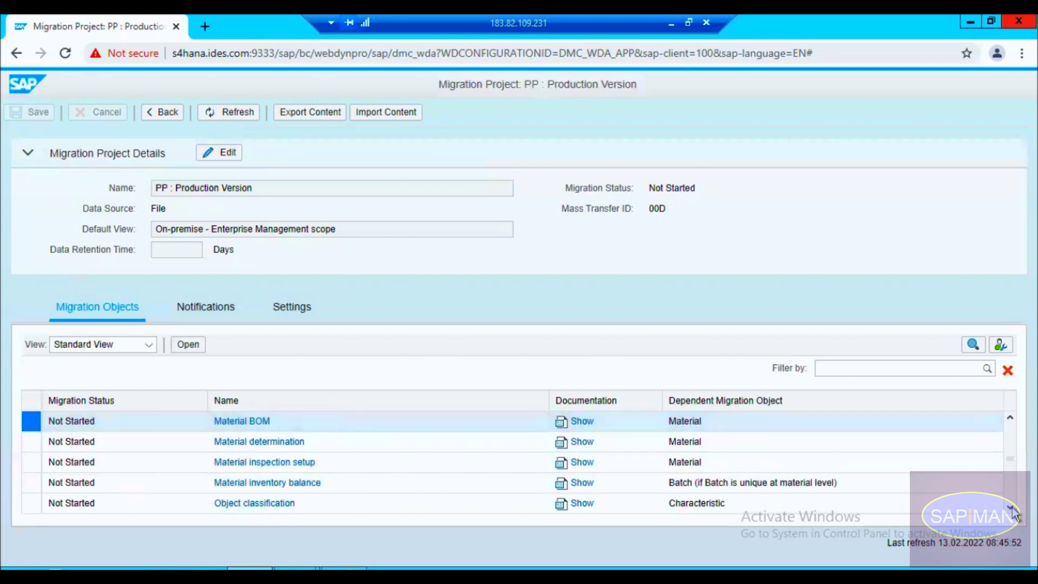
Step: Look through the PM migration objects and select PM - Maintenance item to examine its dependent object
scroll(1014, 511, "down", 9)
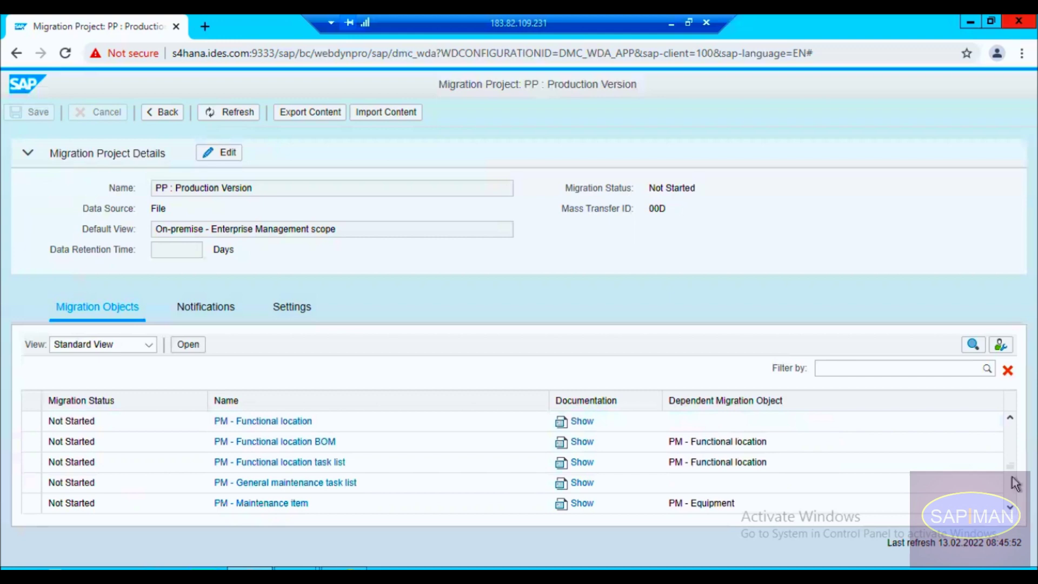
scroll(1009, 418, "up", 5)
scroll(1010, 421, "up", 5)
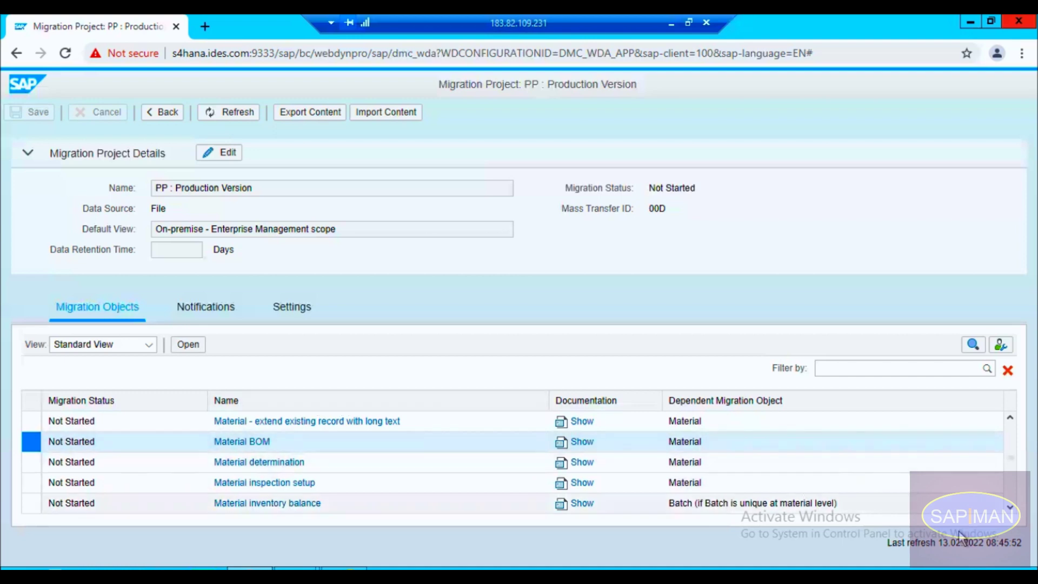
scroll(512, 462, "down", 4)
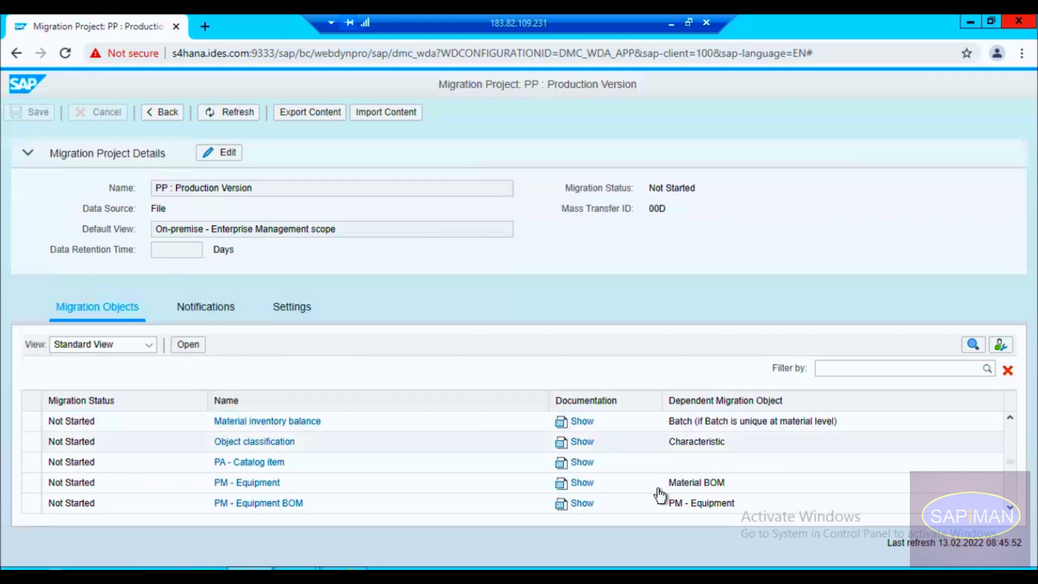
left_click(1010, 509)
left_click(1009, 509)
left_click(1009, 509)
left_click(1009, 509)
left_click(1009, 509)
left_click(1010, 509)
left_click(1009, 509)
left_click(1010, 509)
left_click(1009, 509)
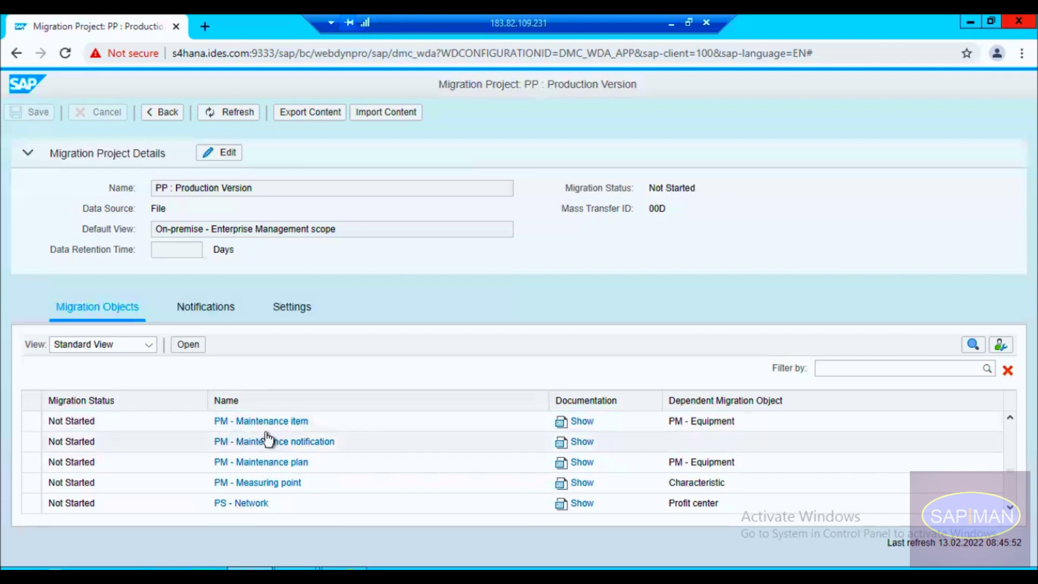
left_click(32, 425)
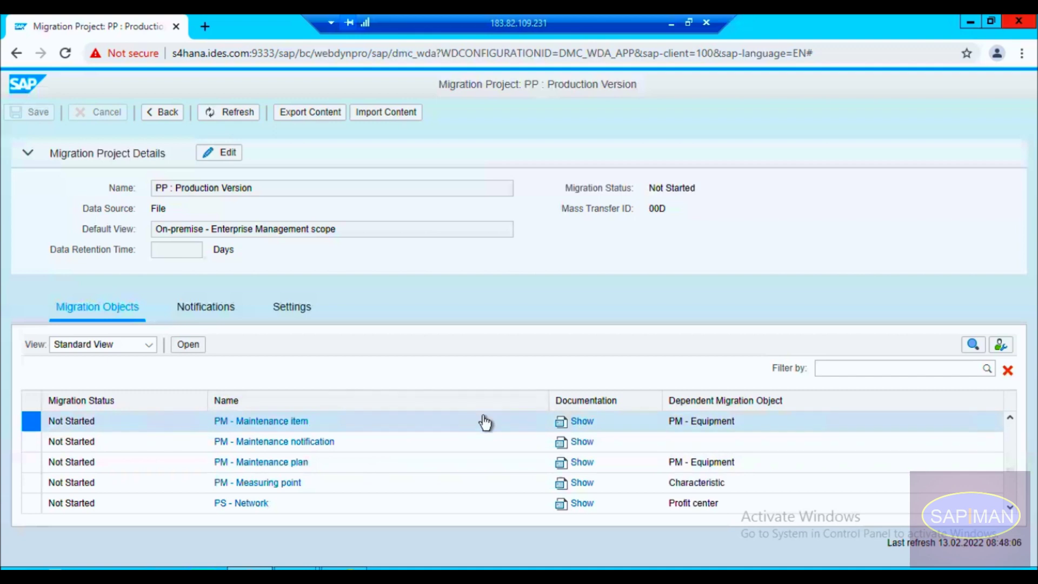
Step: Find the Production version migration object in the list and select it to examine its dependent object
left_click(1008, 508)
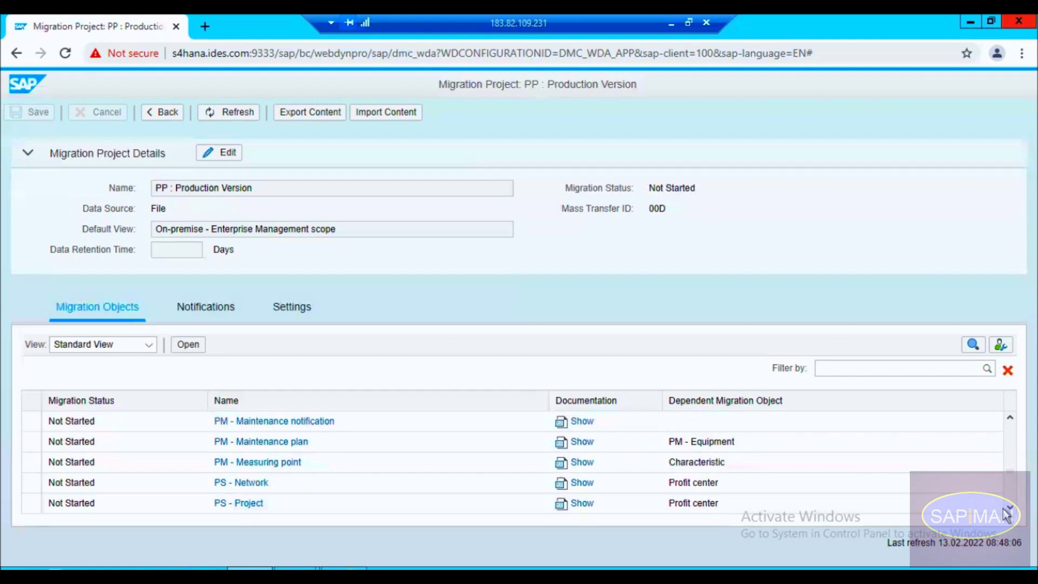
left_click(1009, 508)
left_click(1009, 508)
left_click(1009, 508)
left_click(1009, 508)
left_click(1009, 508)
left_click(1008, 508)
left_click(1009, 508)
left_click(1009, 508)
left_click(1008, 508)
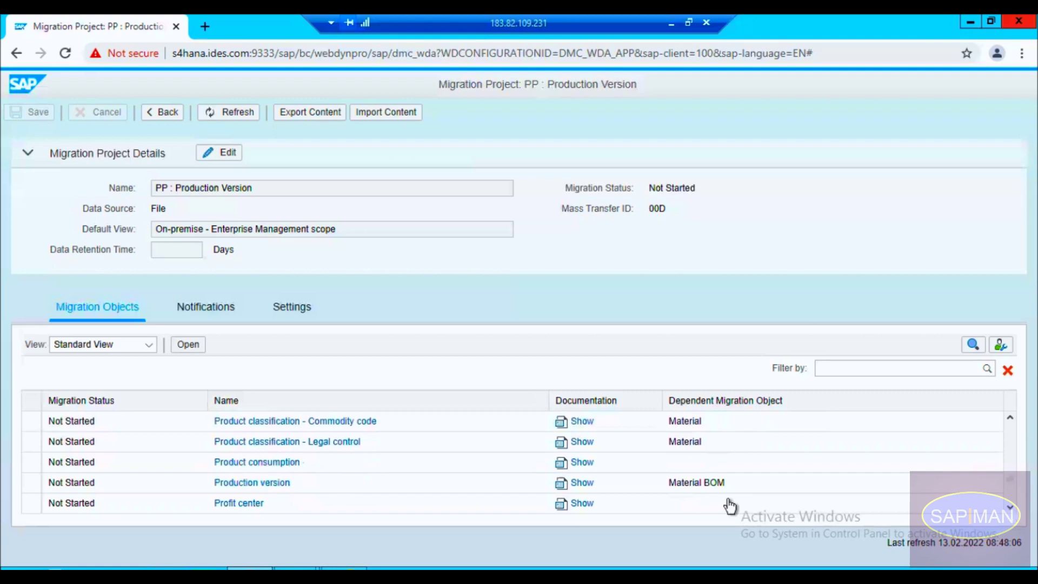
left_click(32, 485)
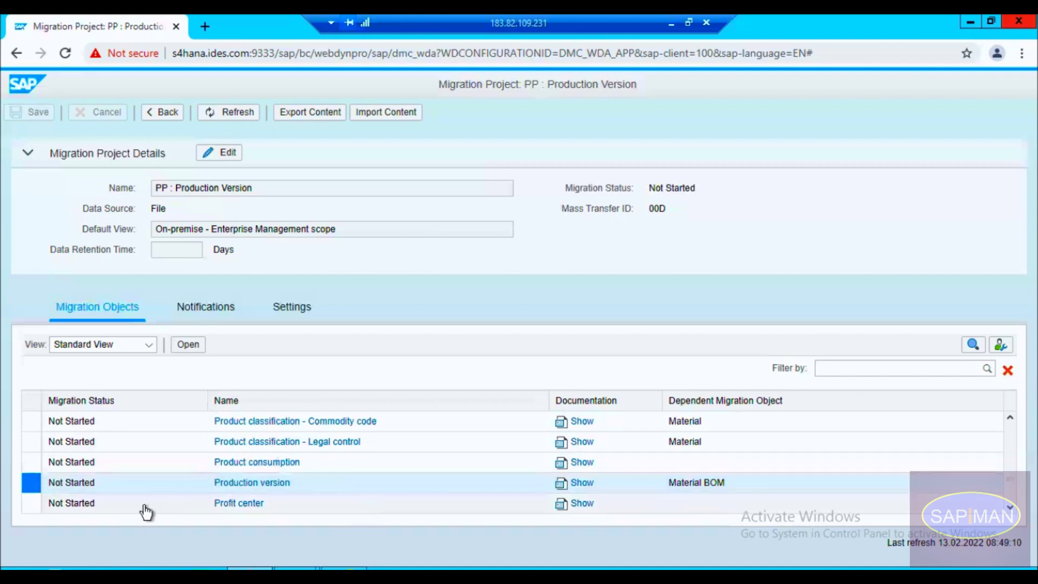
Step: Open the Production version migration object and accept copying it into the migration project
left_click(31, 508)
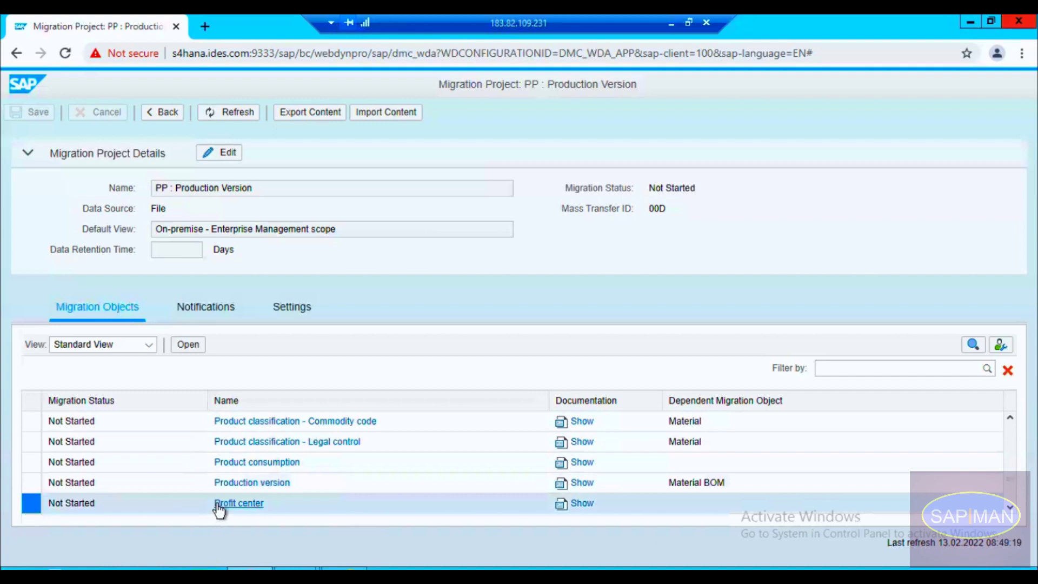
left_click(31, 483)
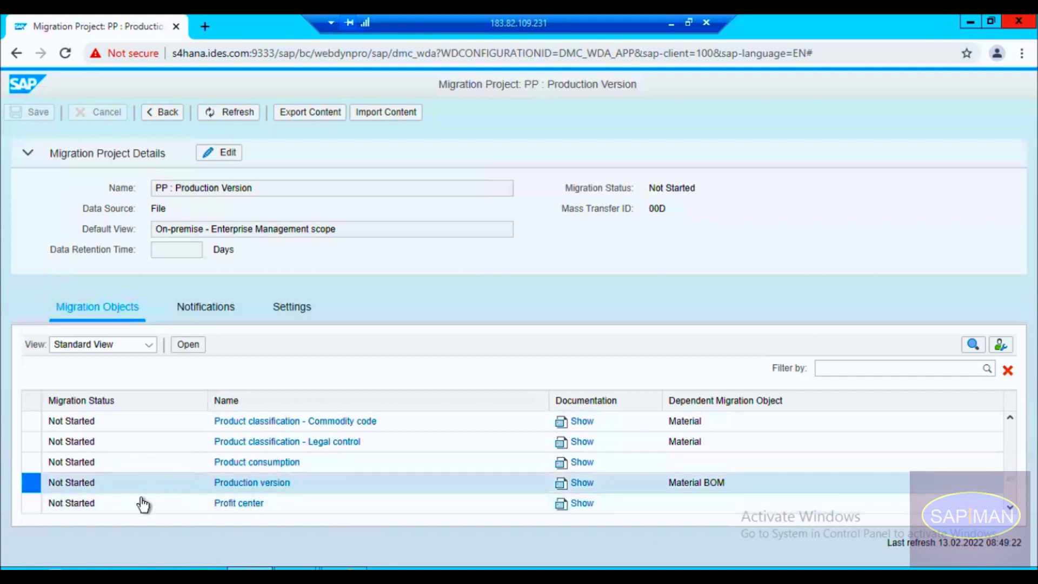
left_click(187, 347)
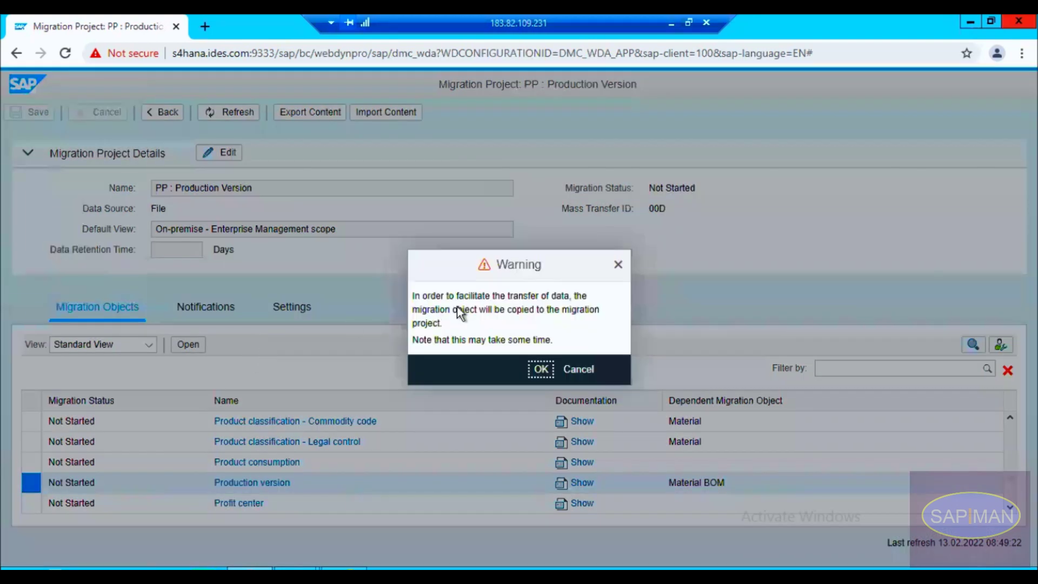
left_click_drag(520, 258, 653, 253)
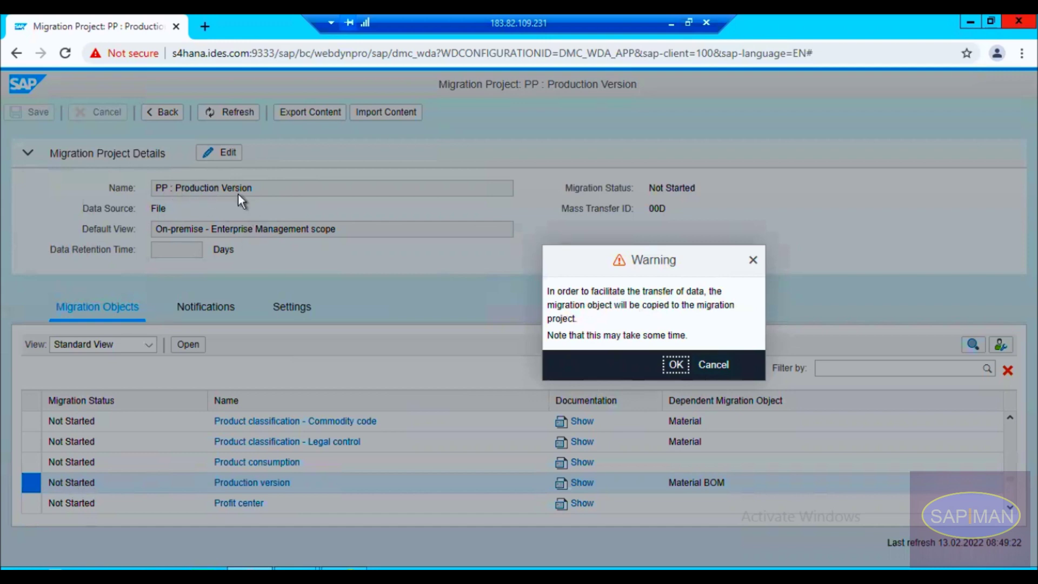
left_click(672, 365)
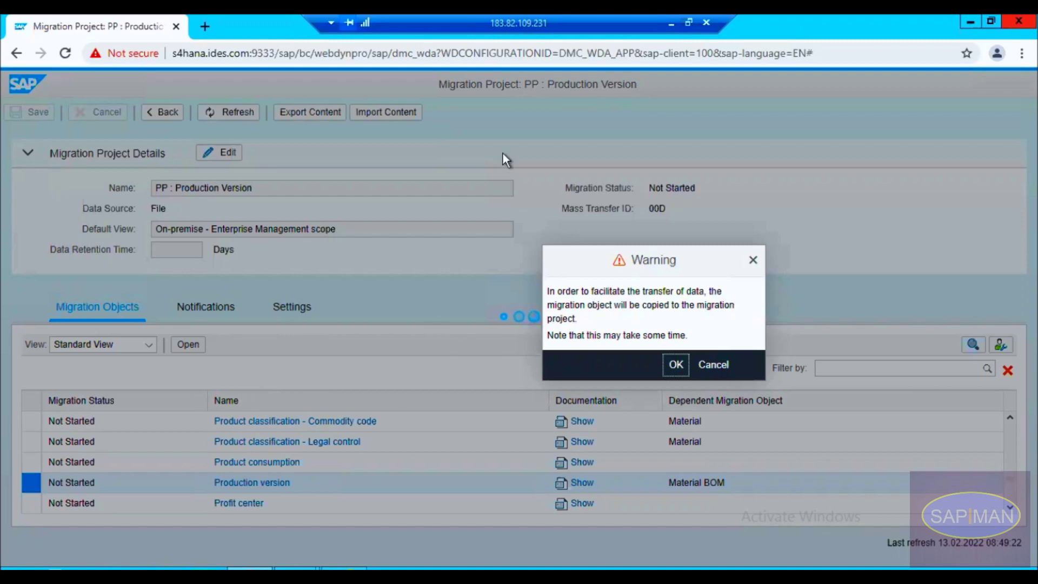
Step: Open Notepad and enter the heading "LTMC : Legacy Transfer Migration Cockpit"
key("super+r")
type("notepa")
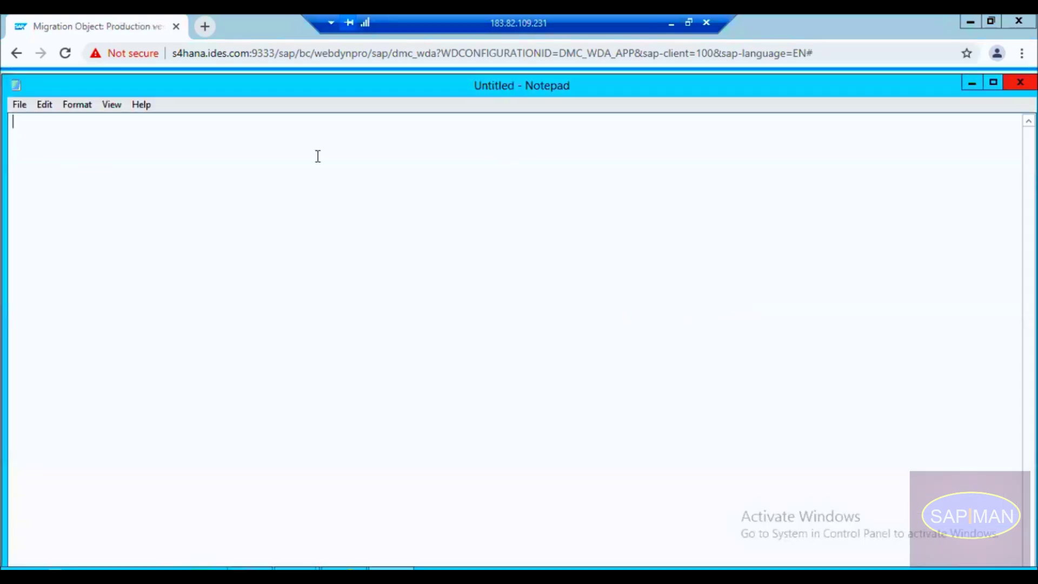
type("LTMC : Legacy Trans")
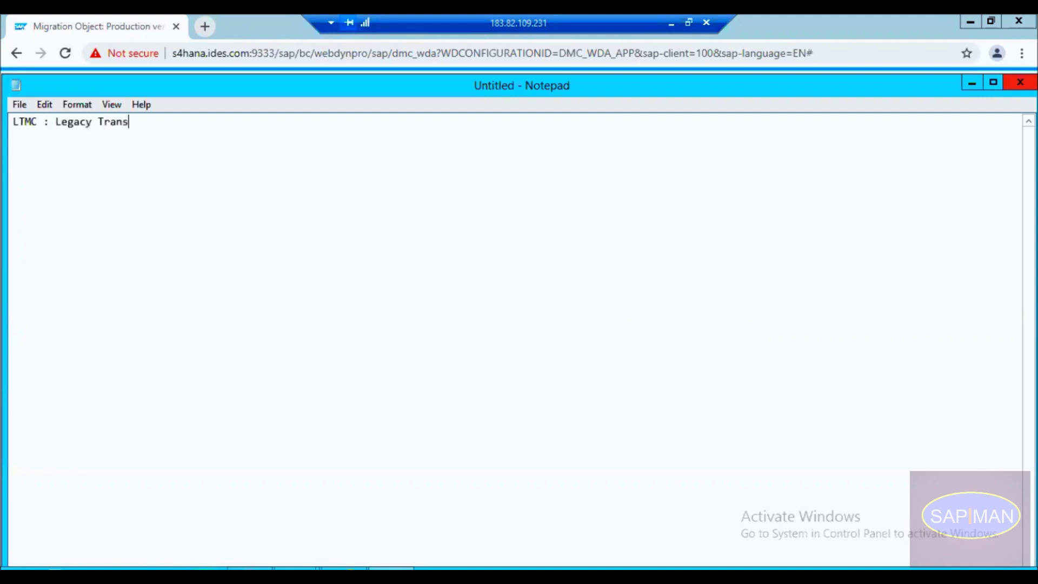
type("fer Migration Cockpit")
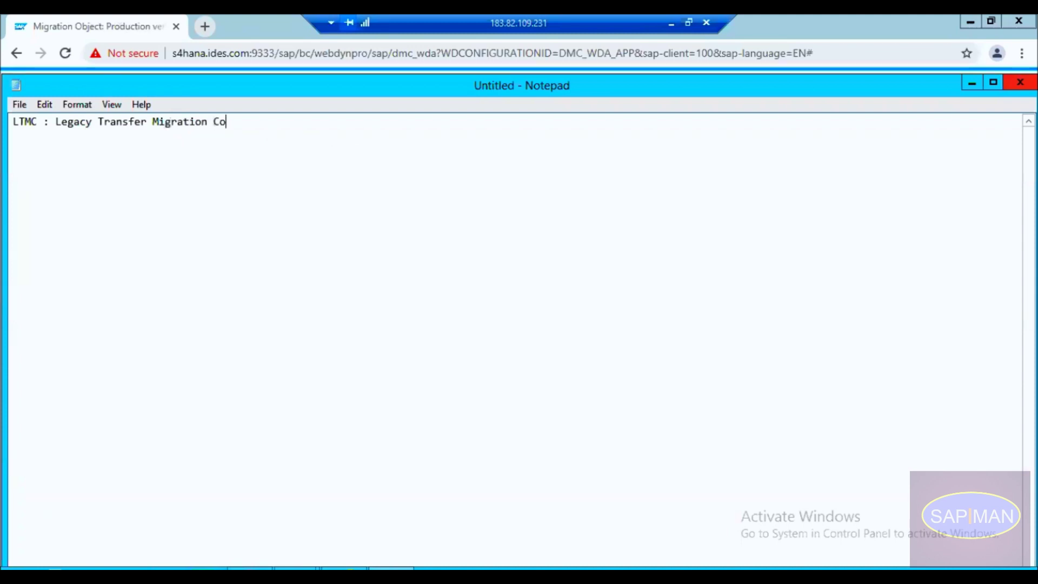
Step: Add the line "Mode of Transfer : File/ Staging Table" below the heading, leaving one blank line between them
key("Return")
key("Return")
type("Mode of Trasfer")
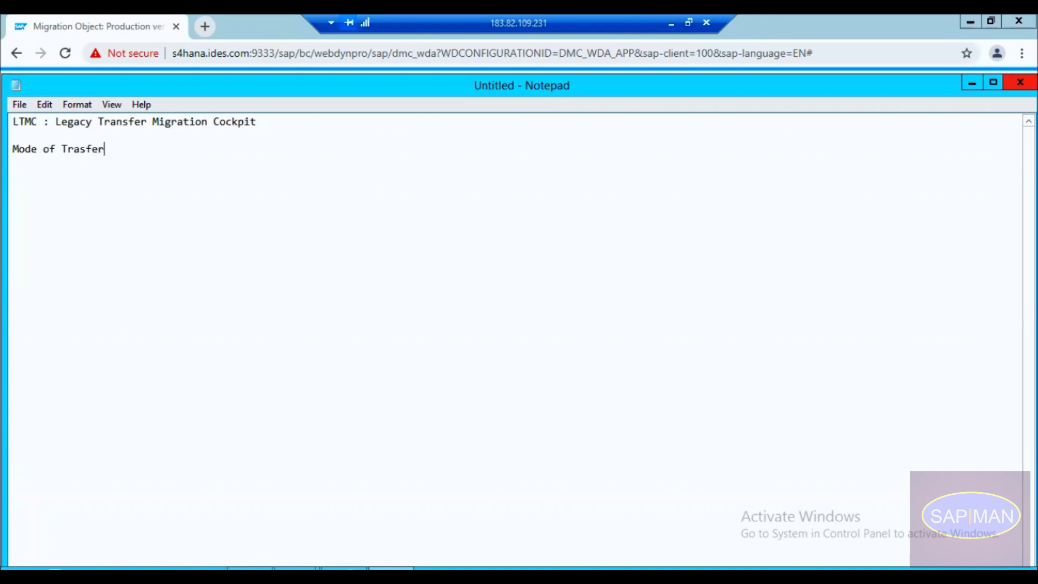
key("Left")
key("Left")
key("Left")
key("Left")
type("n")
key("End")
type(": File/ Stagi")
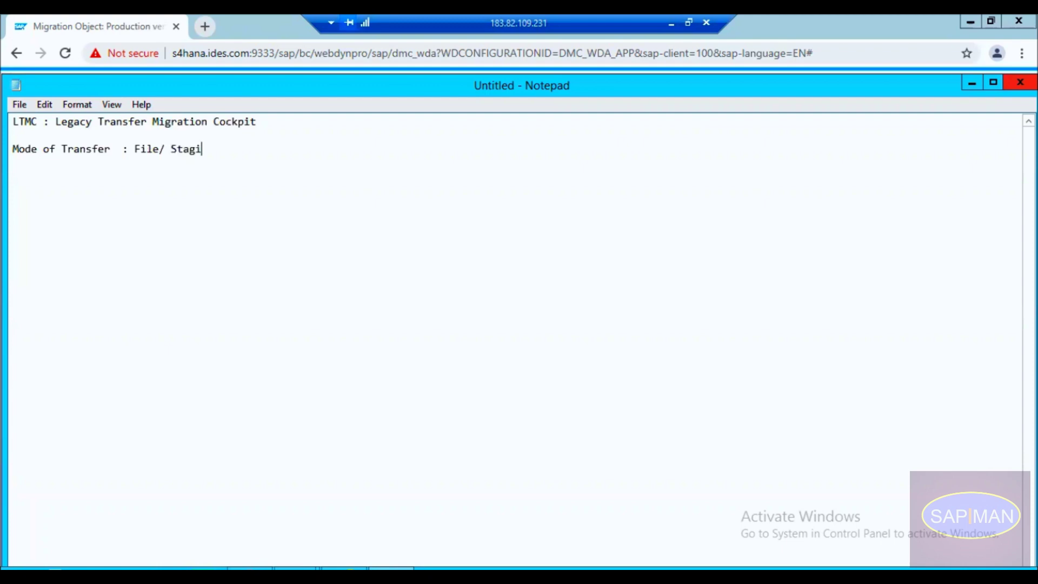
type("ng Table")
left_click_drag(250, 149, 189, 148)
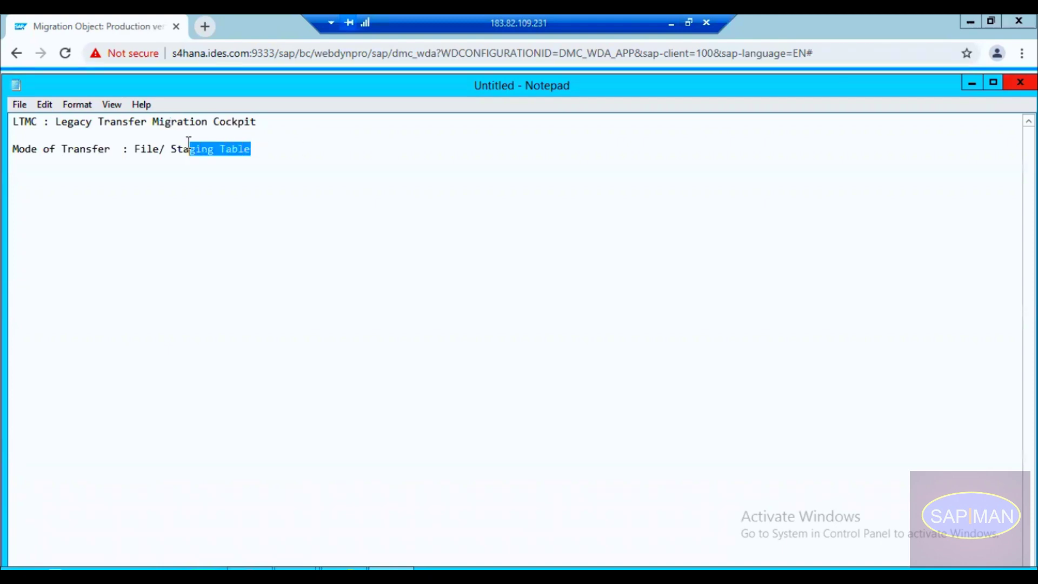
left_click(238, 148)
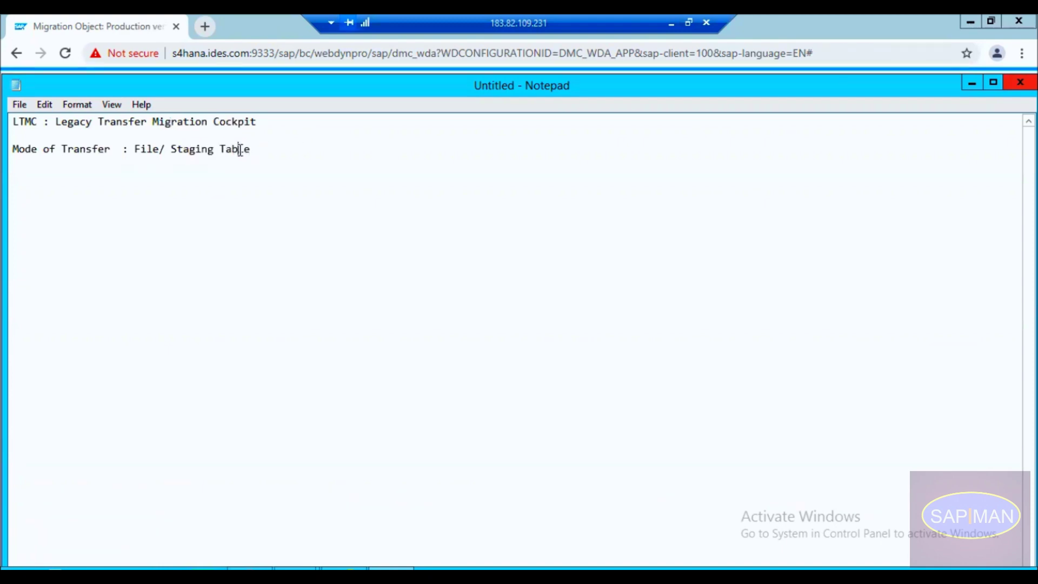
Step: Add the line "Tcode: LTMC" below the mode of transfer, separated by a blank line
left_click(264, 144)
key("Return")
key("Return")
key("Return")
key("BackSpace")
type("Tcode: LTMC")
Step: Add a "Steps :" heading below the Tcode line, with "1. Create a Project" as its first entry
key("Return")
key("Return")
key("Return")
type("Stapes")
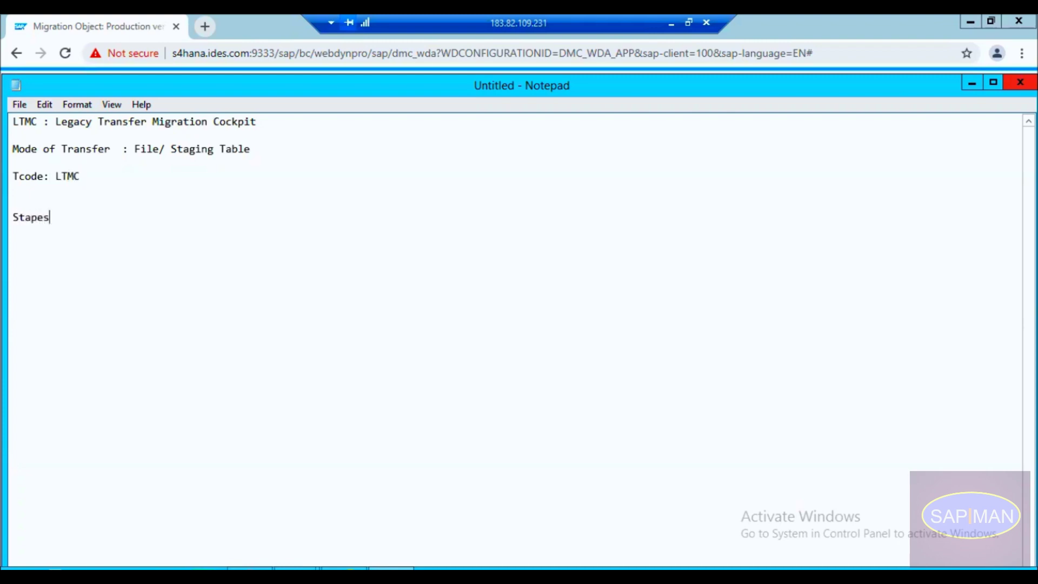
key("BackSpace")
key("BackSpace")
key("BackSpace")
key("BackSpace")
type("eps :")
key("Return")
key("Return")
type("1. Create a Project")
Step: Check the migration project name in the browser, add "2. Select a Migration Object" to the notes and start entry 3
key("Return")
key("Return")
type("2.")
key("alt+Tab")
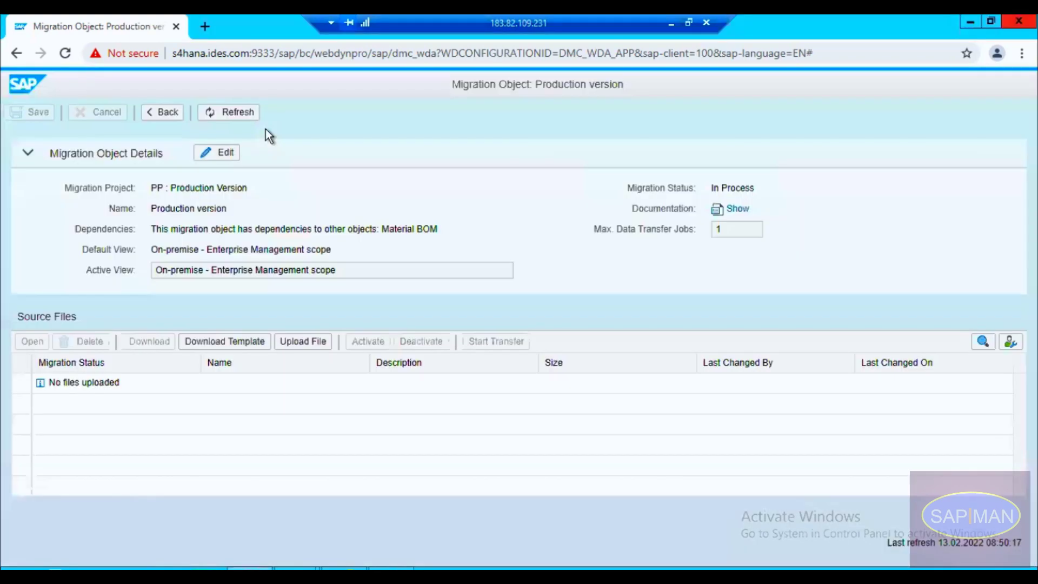
left_click_drag(157, 188, 255, 188)
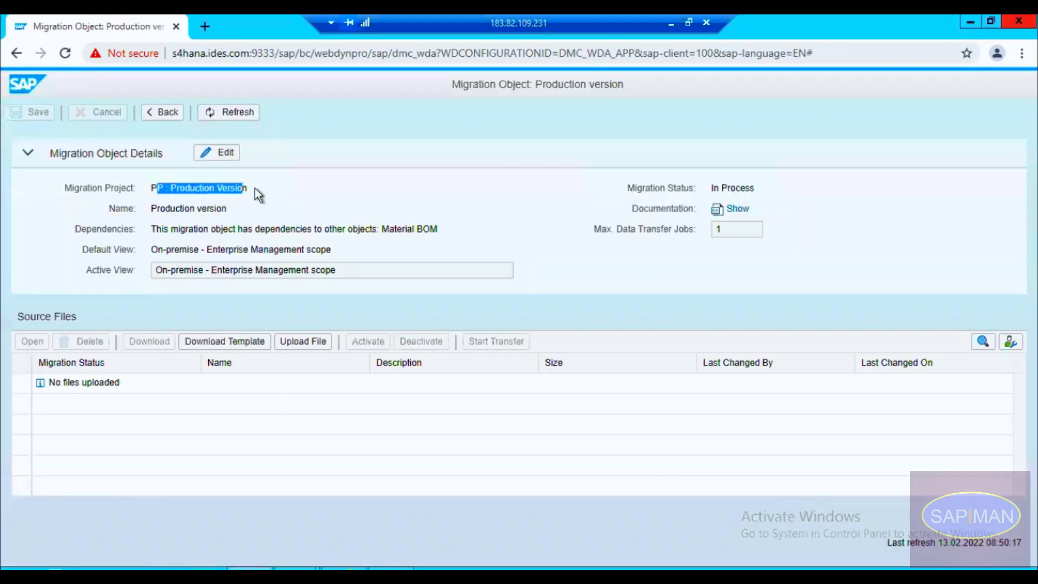
key("alt+Tab")
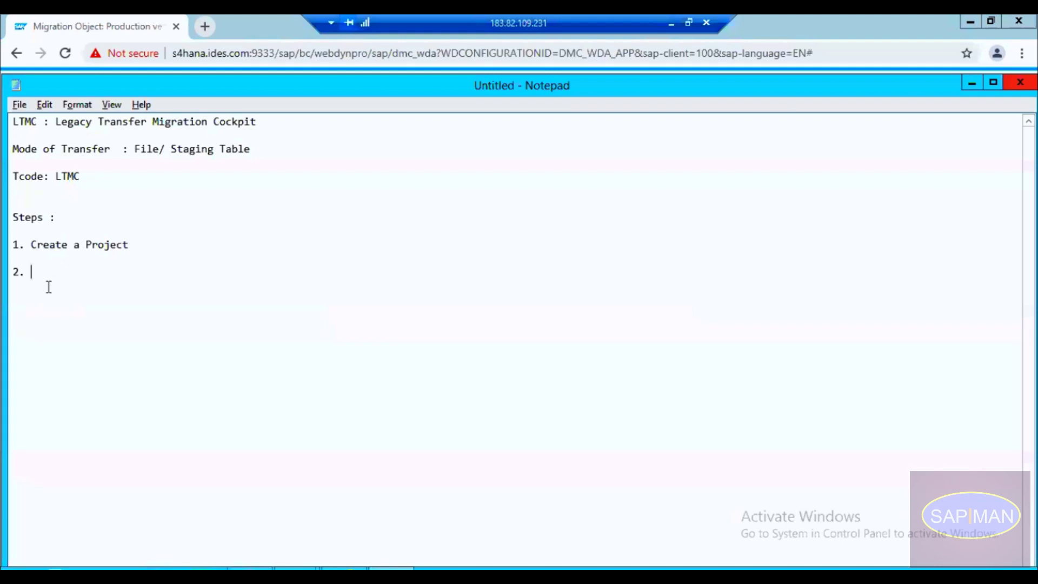
type("Select a Migrat")
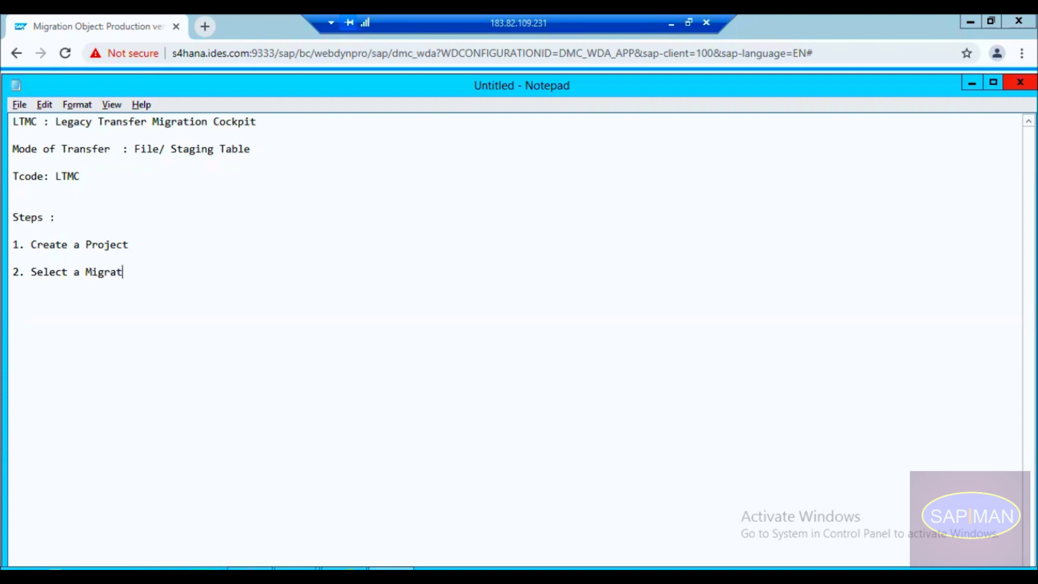
type("ion Object")
key("Return")
key("Return")
type("3.")
Step: Switch to the browser and review the Production version object's migration project, name, dependencies and migration status
key("alt+Tab")
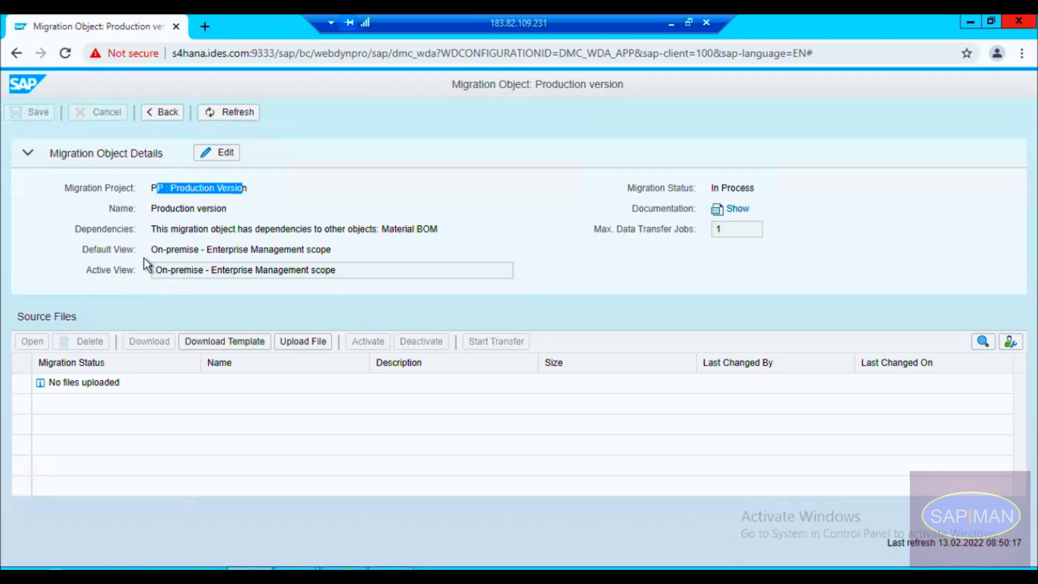
left_click_drag(148, 187, 227, 185)
left_click(164, 188)
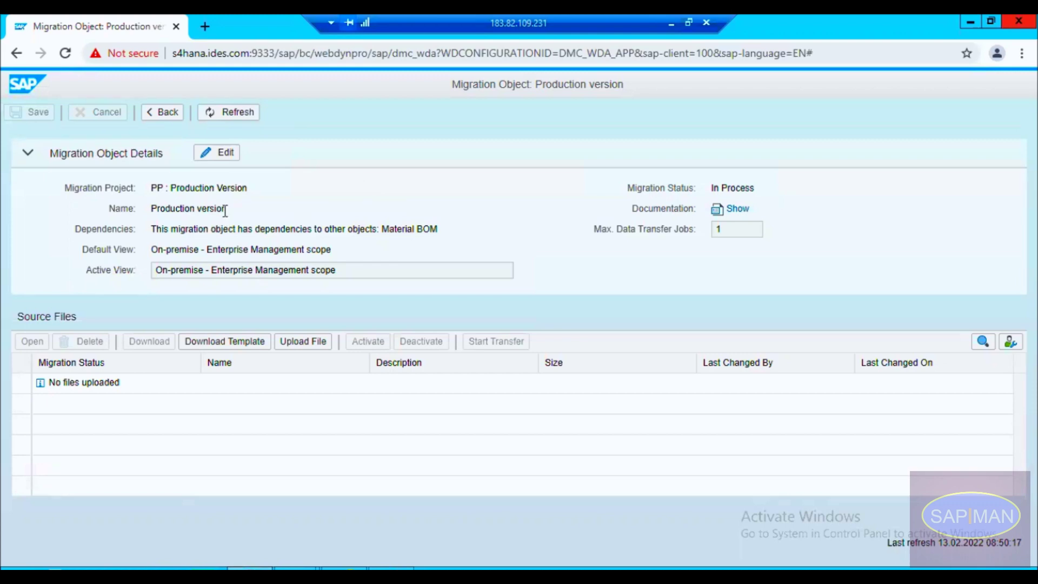
left_click_drag(222, 208, 155, 207)
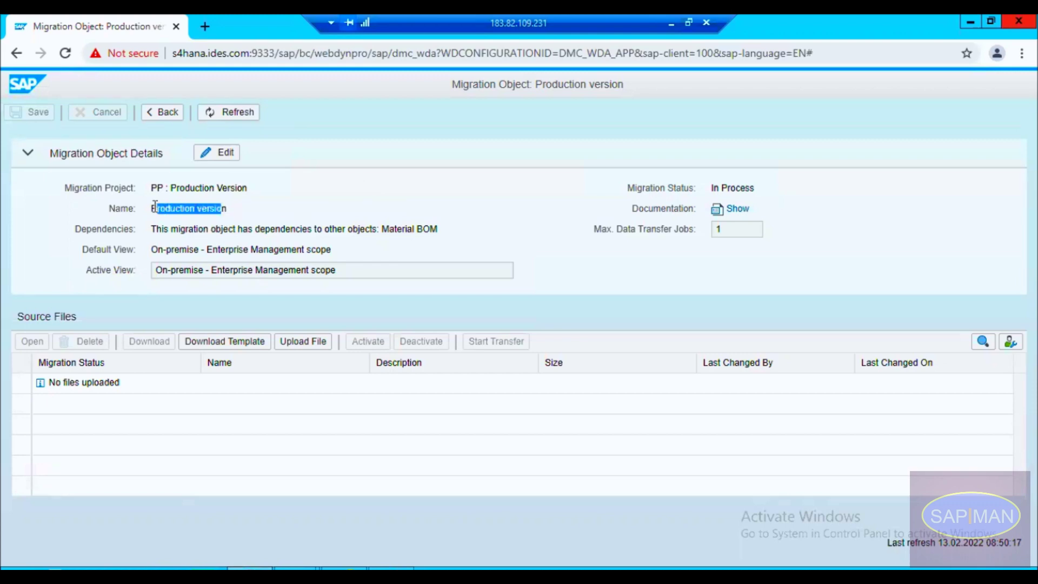
left_click(244, 206)
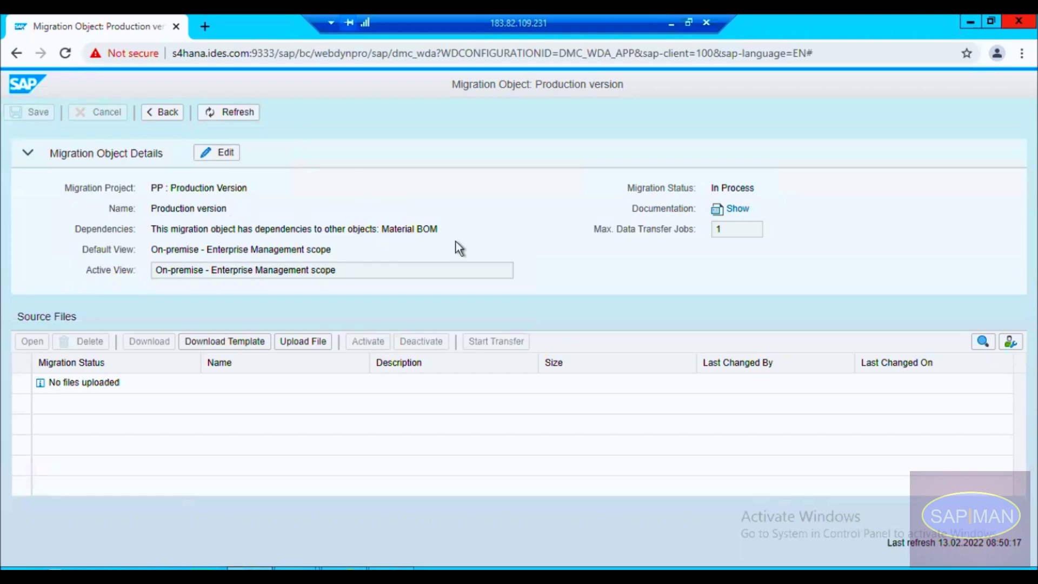
left_click_drag(443, 233, 169, 230)
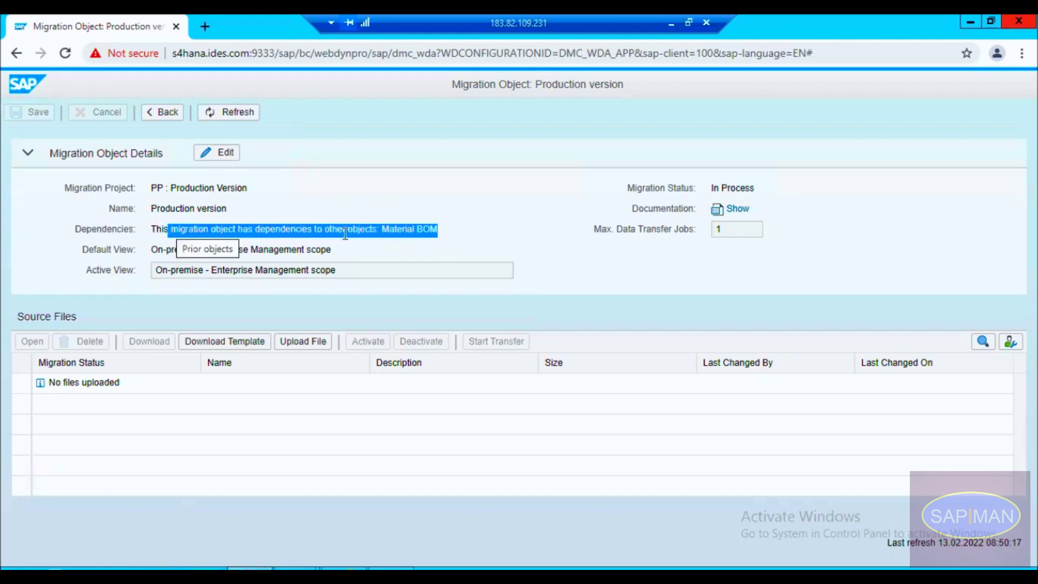
left_click(434, 231)
left_click_drag(227, 209, 156, 206)
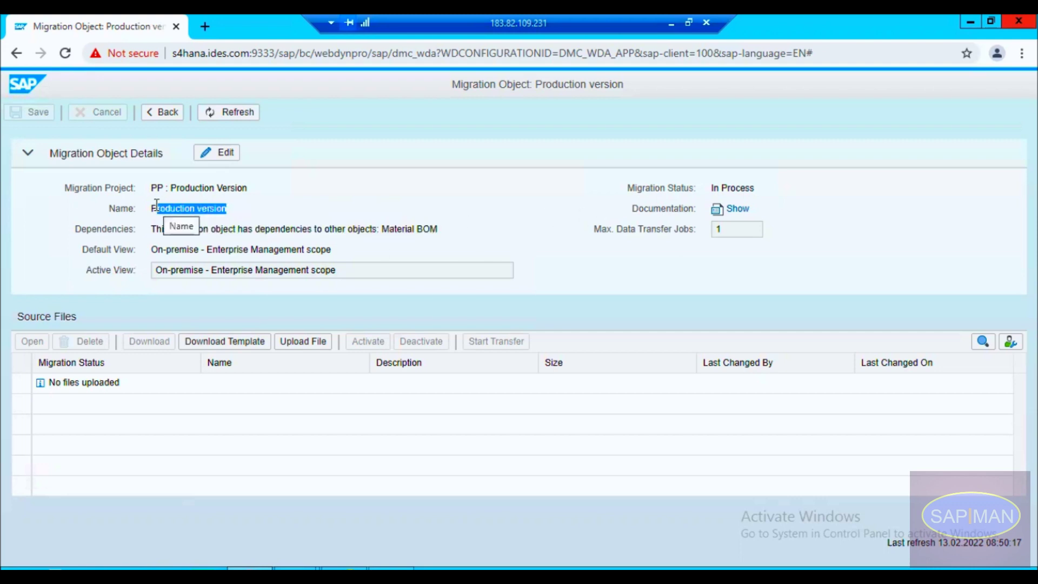
left_click_drag(258, 188, 138, 183)
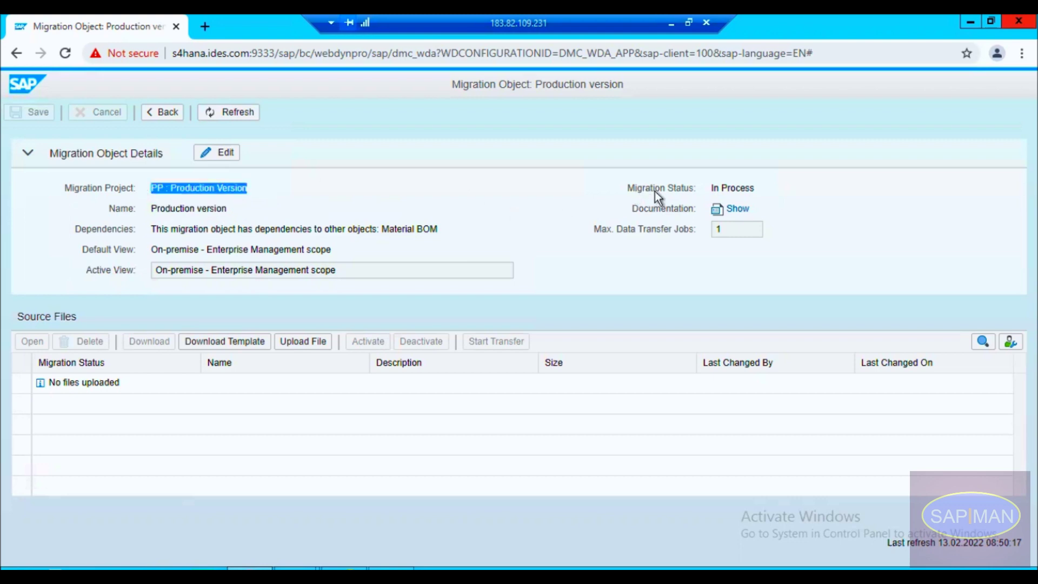
left_click_drag(711, 188, 754, 188)
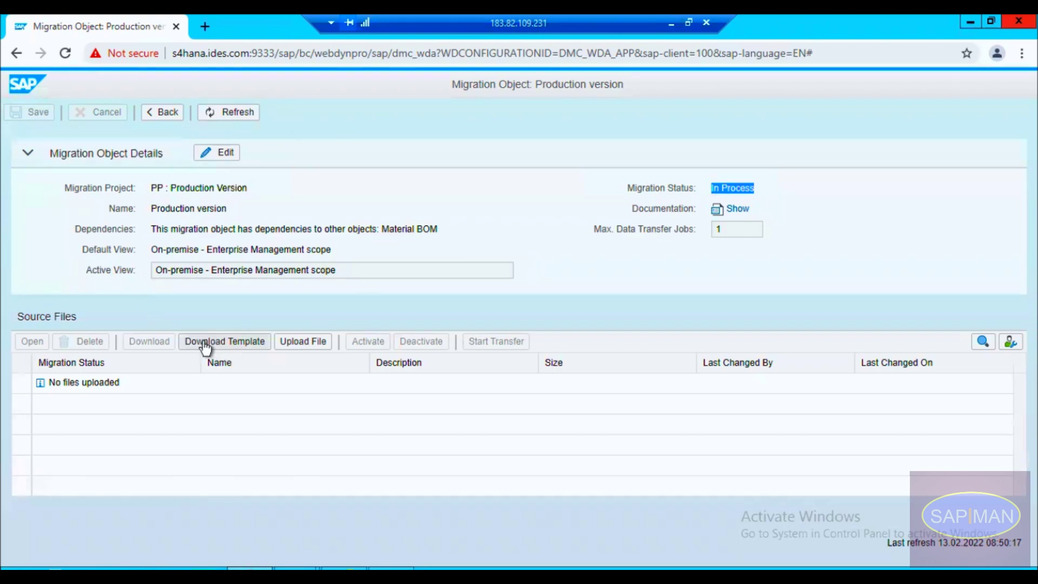
Step: Download the Production version template, keep the XML file, and record "Download template" as step 3 in the Notepad notes
left_click(226, 346)
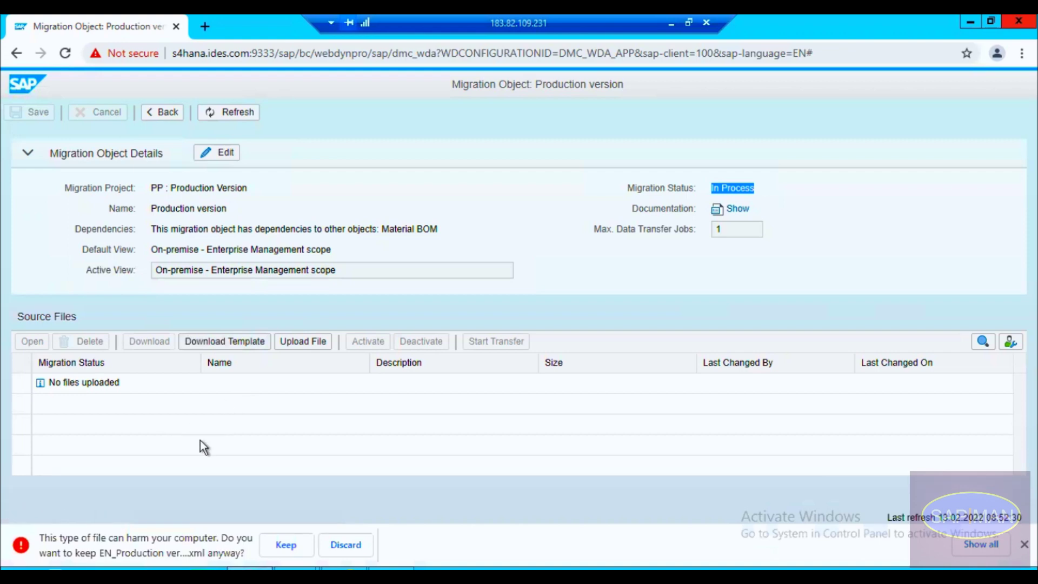
left_click(288, 544)
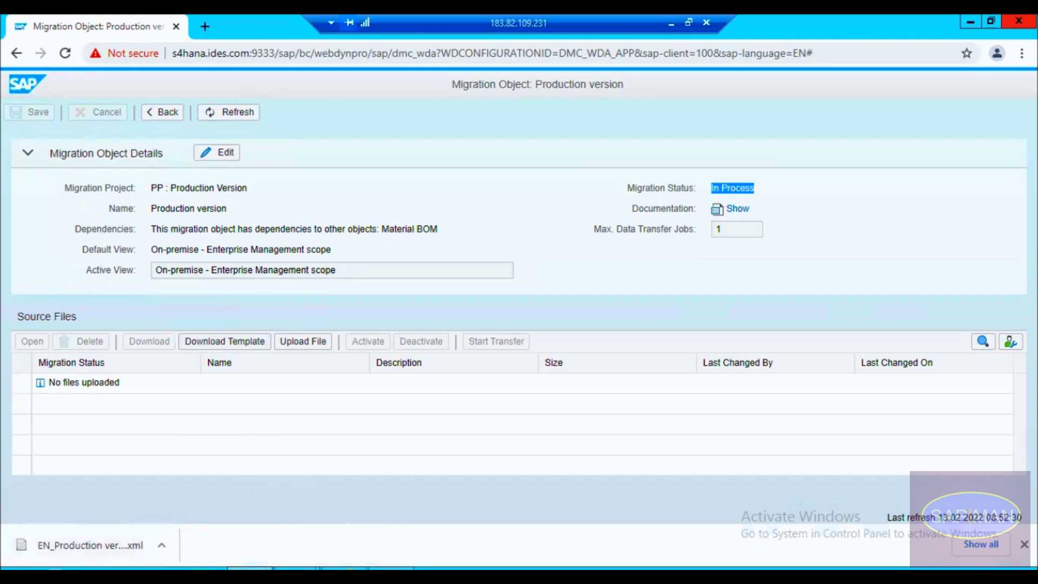
left_click(391, 569)
type("Download template")
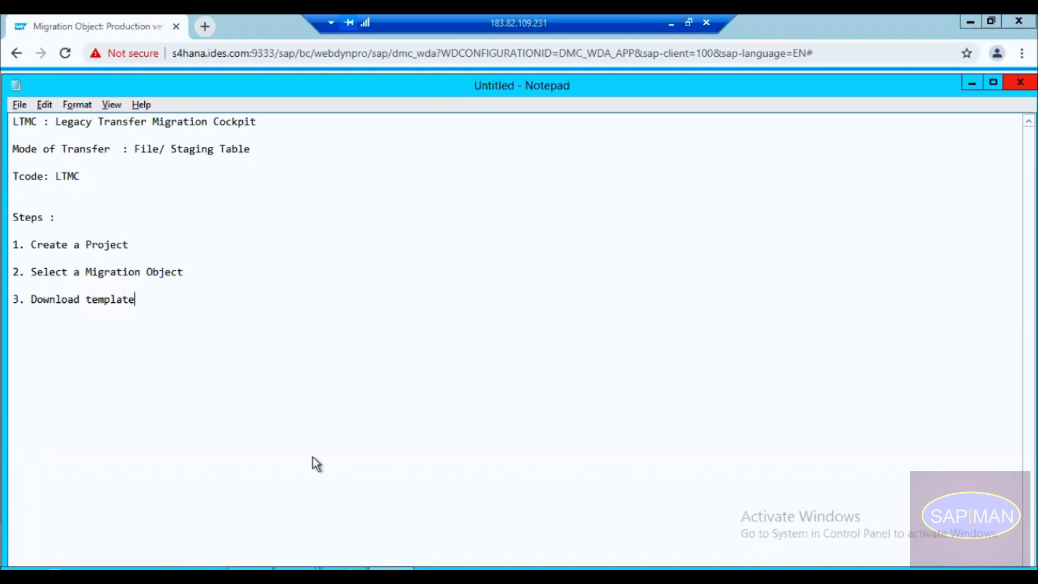
Step: Return to the browser and show the downloaded EN_Production version.xml in its folder
key("alt+Tab")
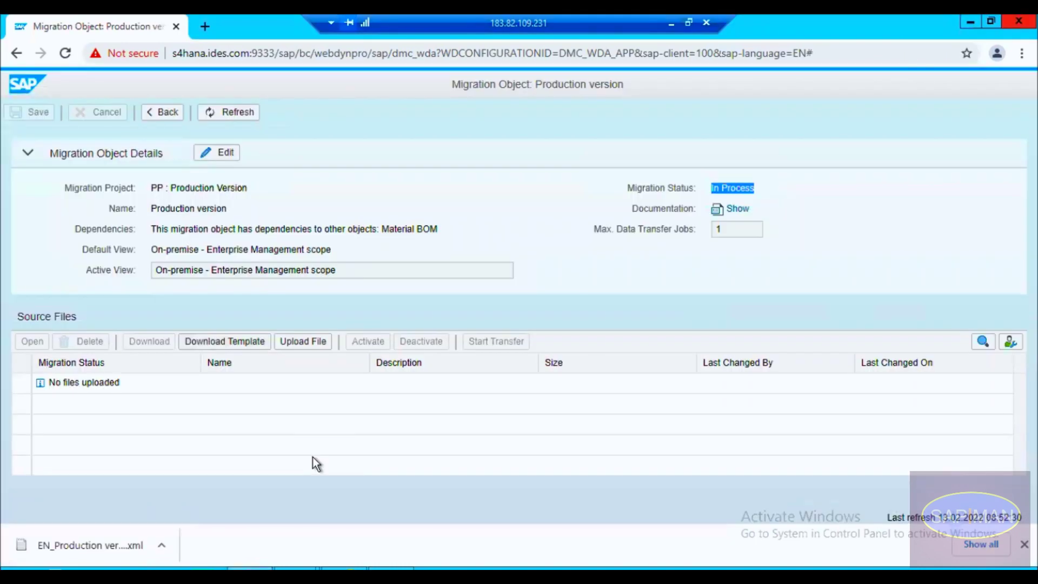
left_click(230, 341)
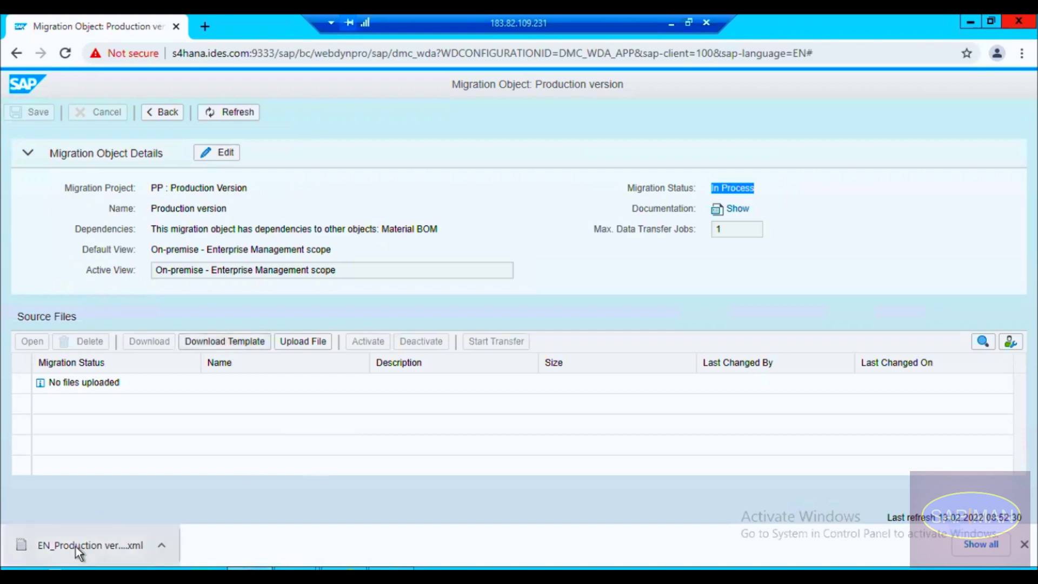
left_click(983, 546)
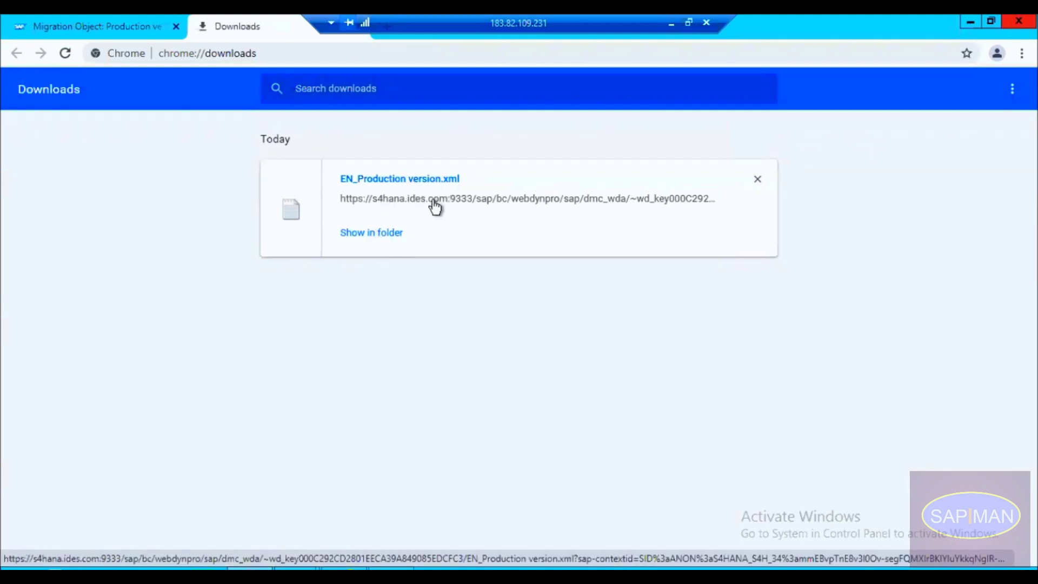
left_click(384, 232)
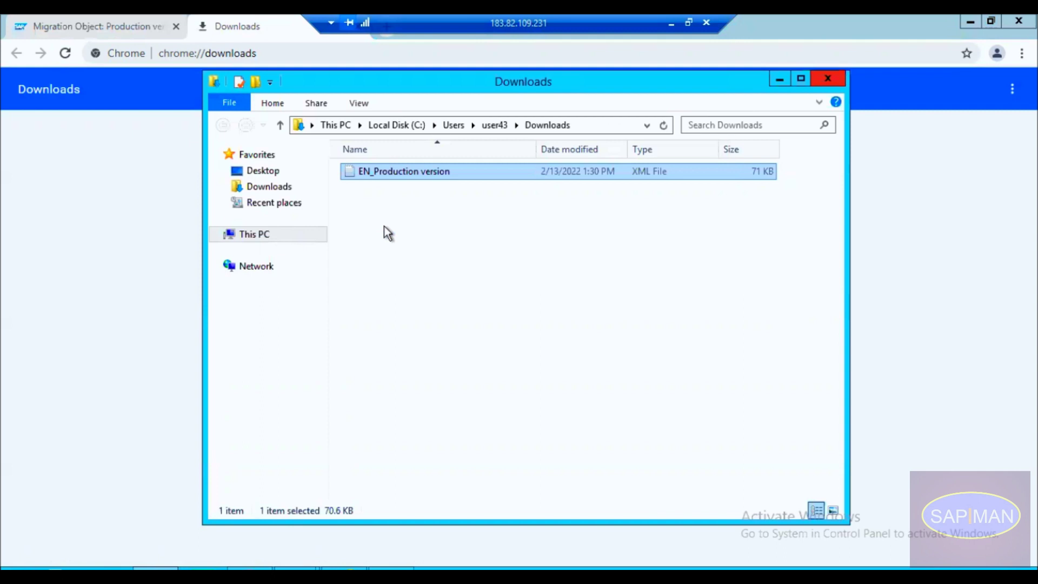
double_click(401, 171)
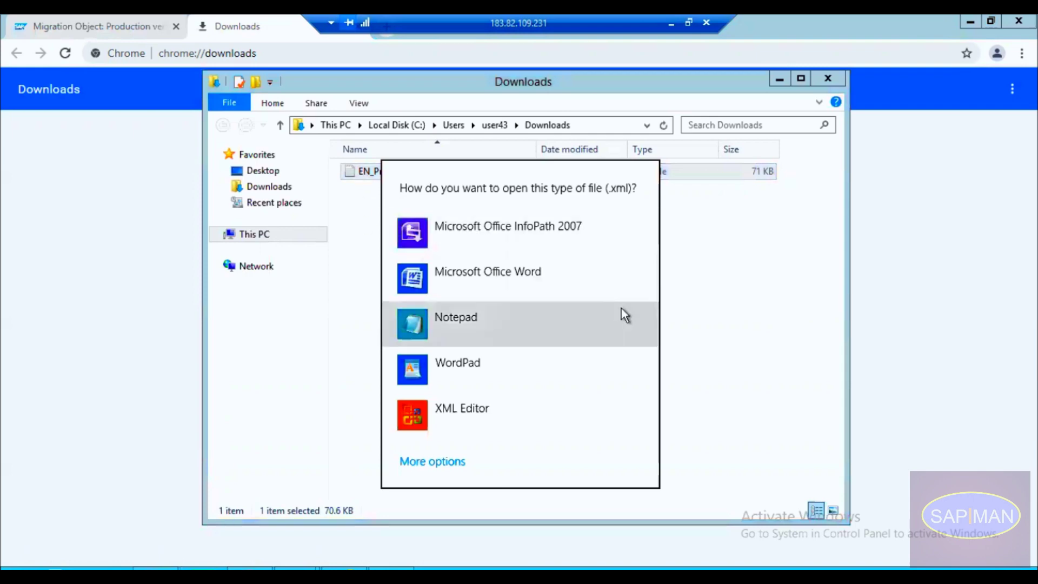
left_click(725, 242)
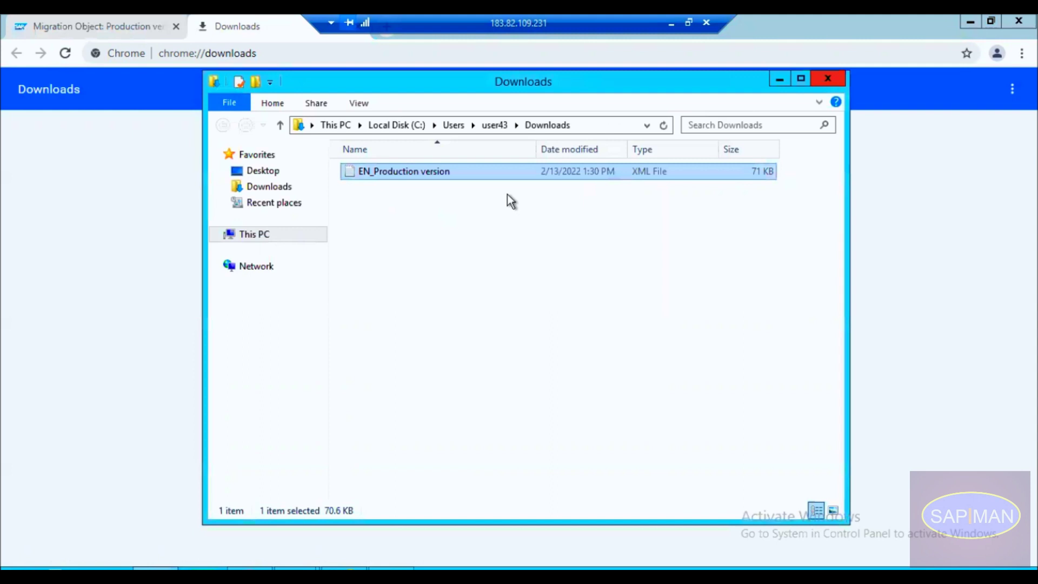
left_click(408, 171)
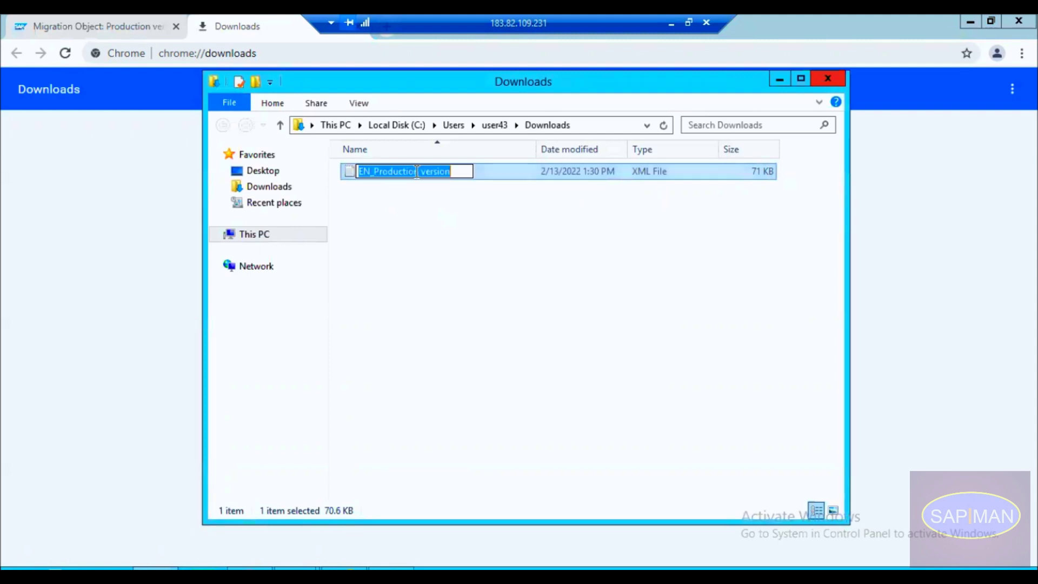
left_click_drag(468, 206, 502, 336)
right_click(469, 173)
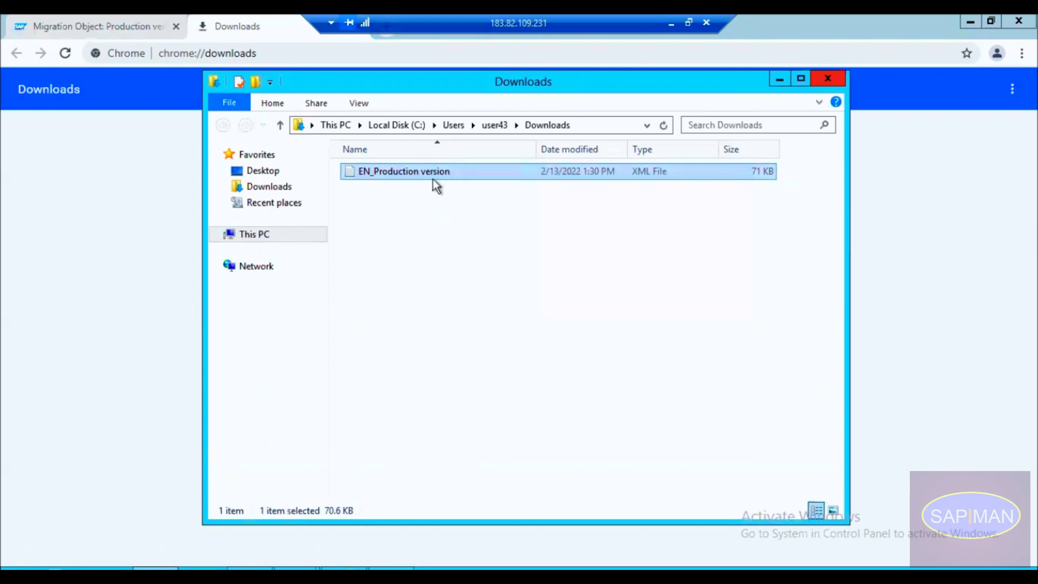
Step: Try to choose a default program for EN_Production version.xml by looking for another app on this PC
right_click(419, 173)
mouse_move(564, 218)
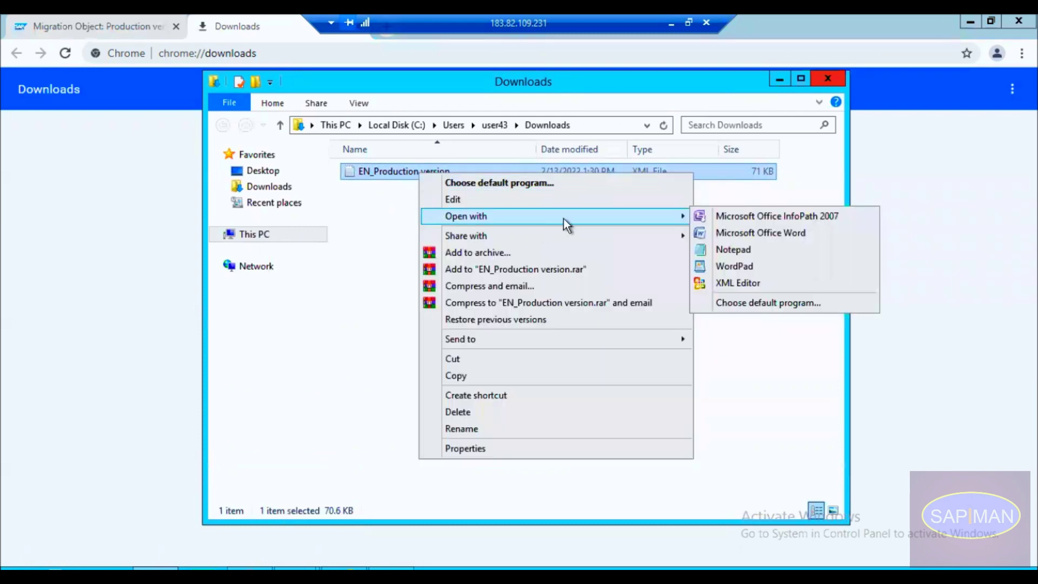
left_click(758, 303)
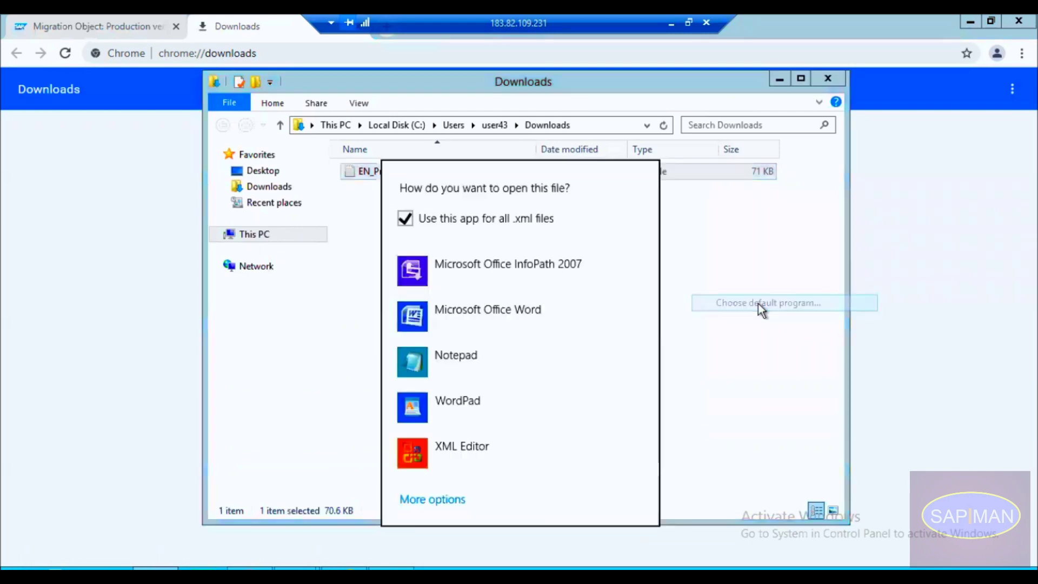
left_click(440, 497)
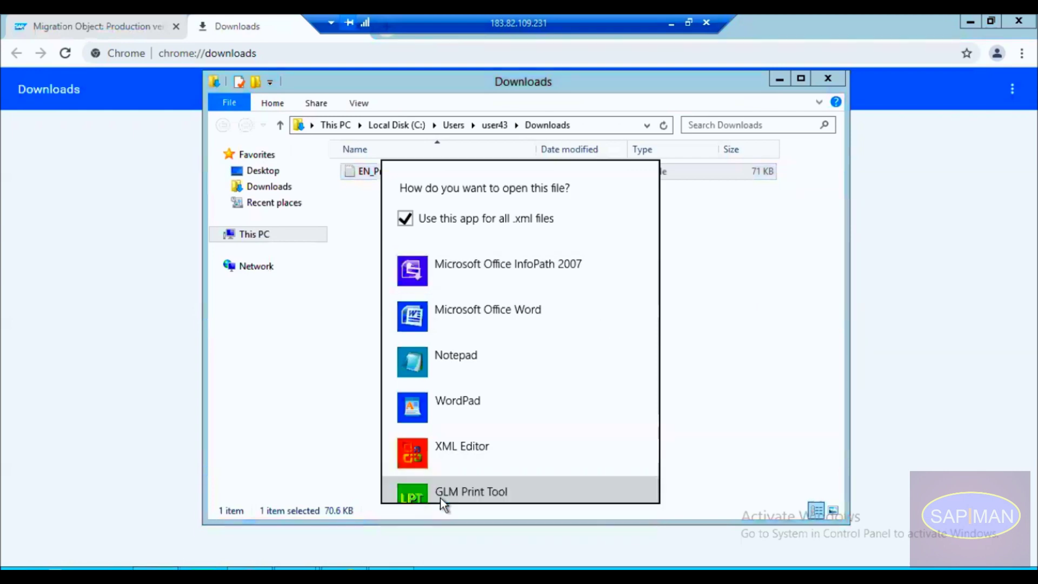
left_click_drag(651, 333, 654, 465)
left_click(507, 474)
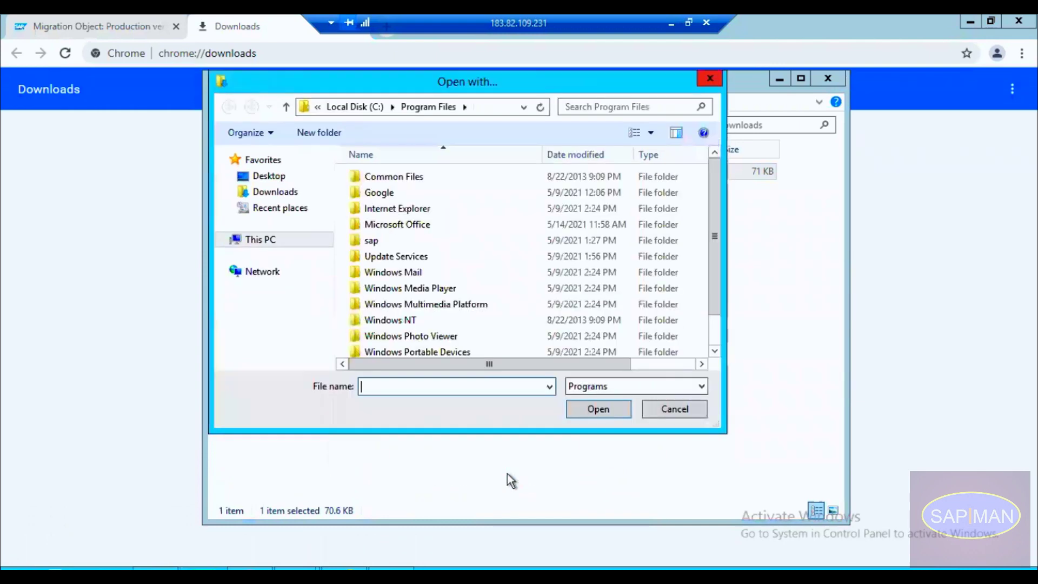
Step: Look for the Excel program in Microsoft Office\Office12 and its 1033 subfolder, and cancel the program selection
left_click_drag(718, 247, 731, 189)
double_click(529, 225)
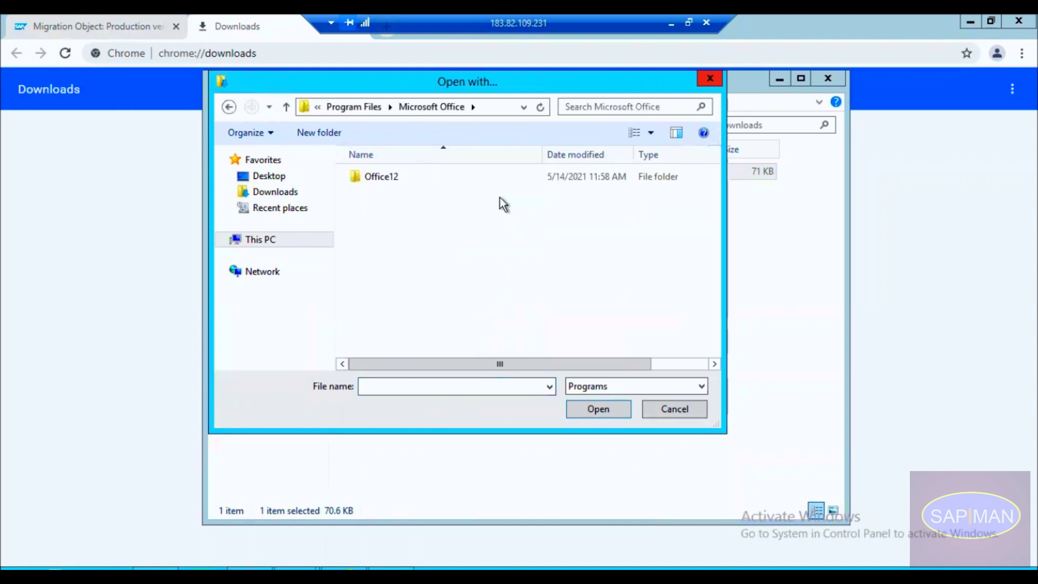
double_click(492, 176)
double_click(491, 176)
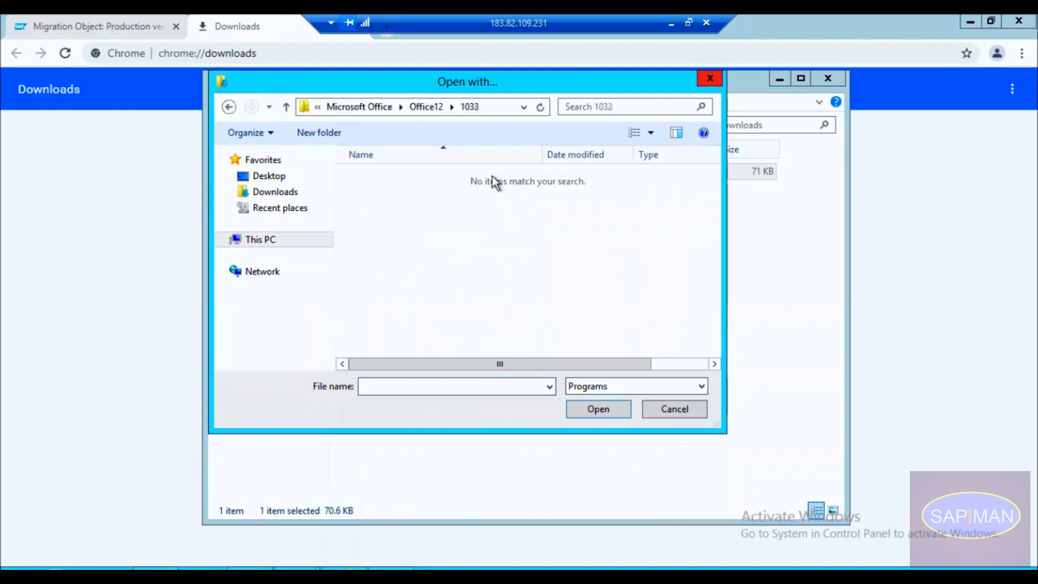
key("BackSpace")
key("BackSpace")
key("BackSpace")
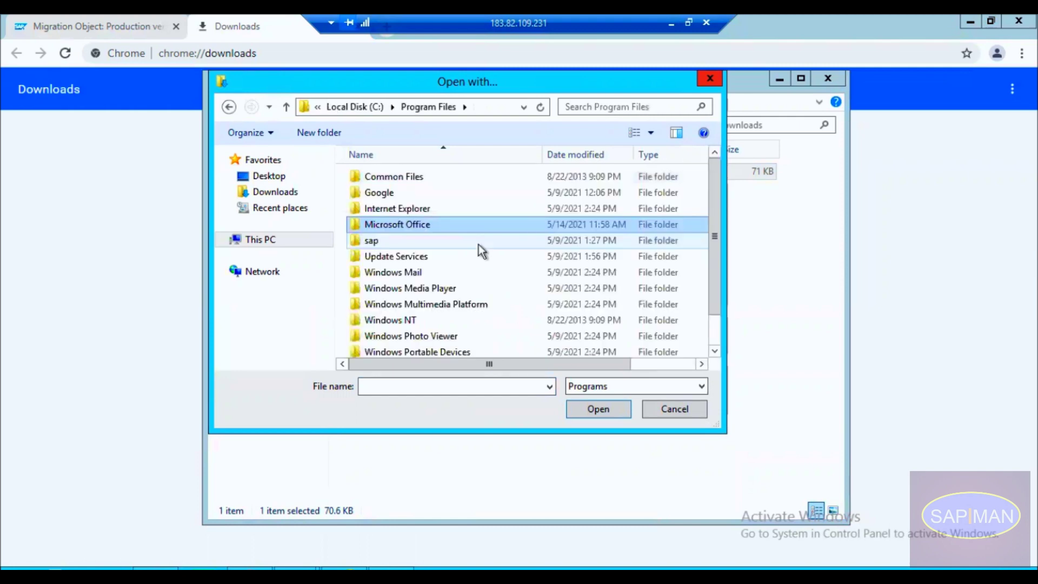
left_click(711, 77)
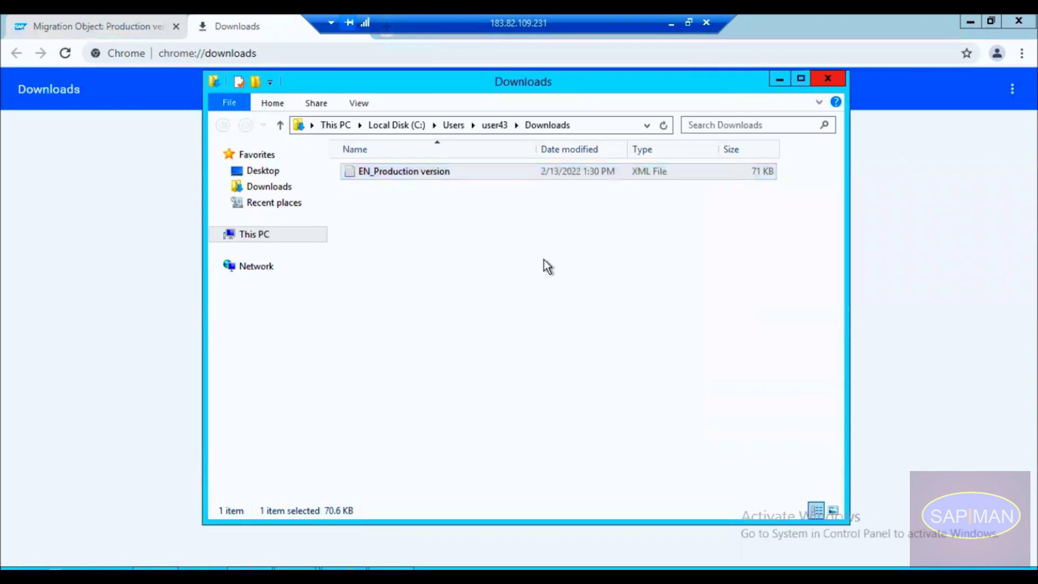
Step: Launch Microsoft Office Excel 2007 from the Start screen and close its blank workbook
left_click(507, 291)
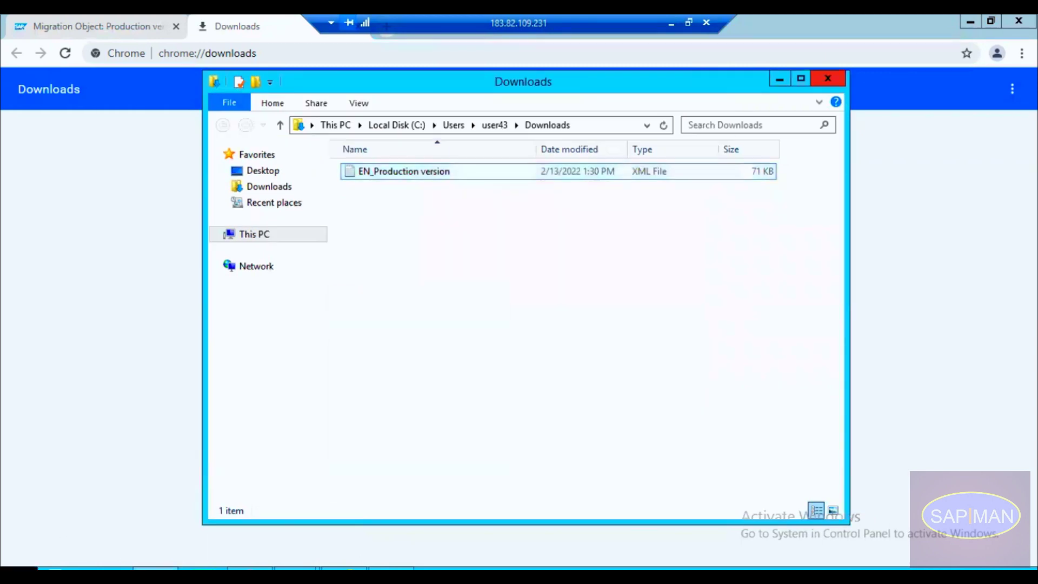
left_click(36, 566)
type("excel 2007")
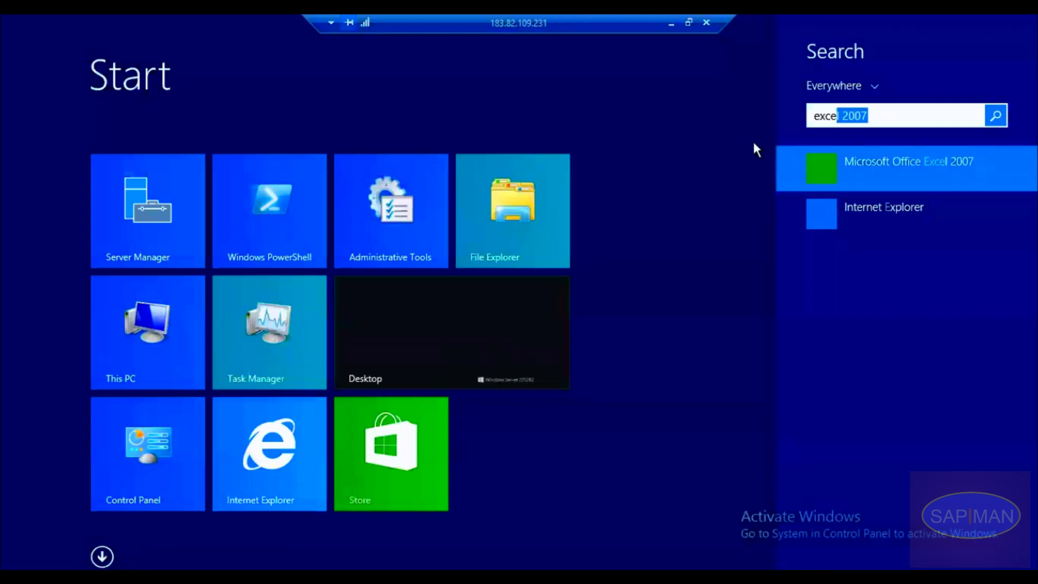
left_click(871, 169)
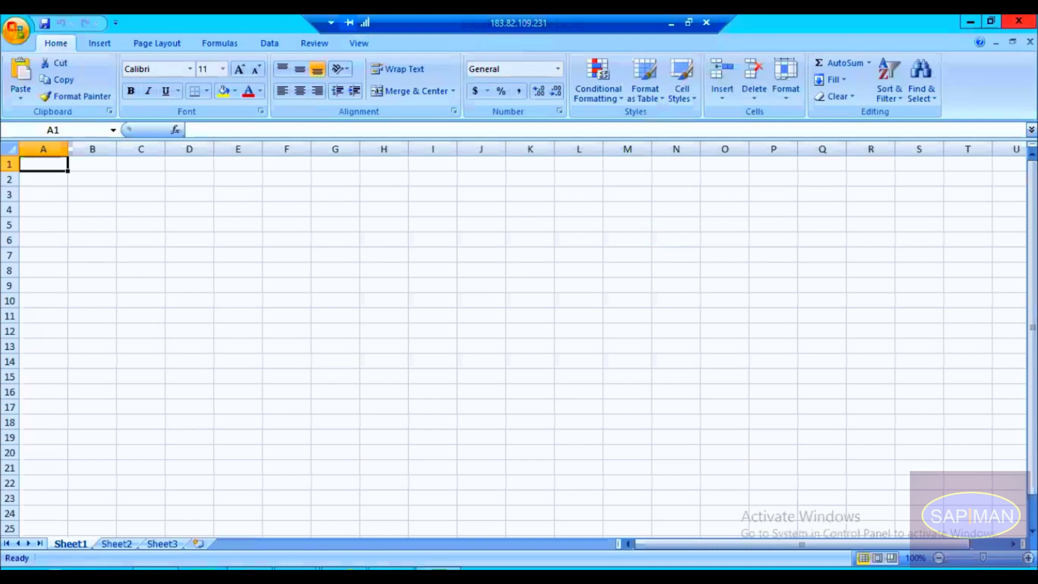
left_click(1018, 21)
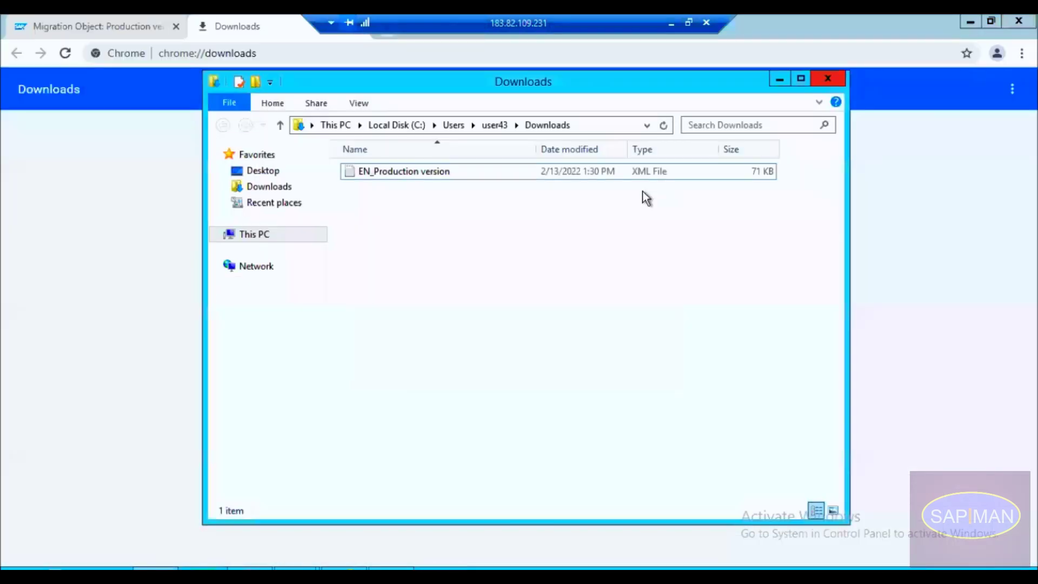
Step: From the properties of EN_Production version.xml, change the app that opens .xml files and look for another app on this PC
left_click(526, 173)
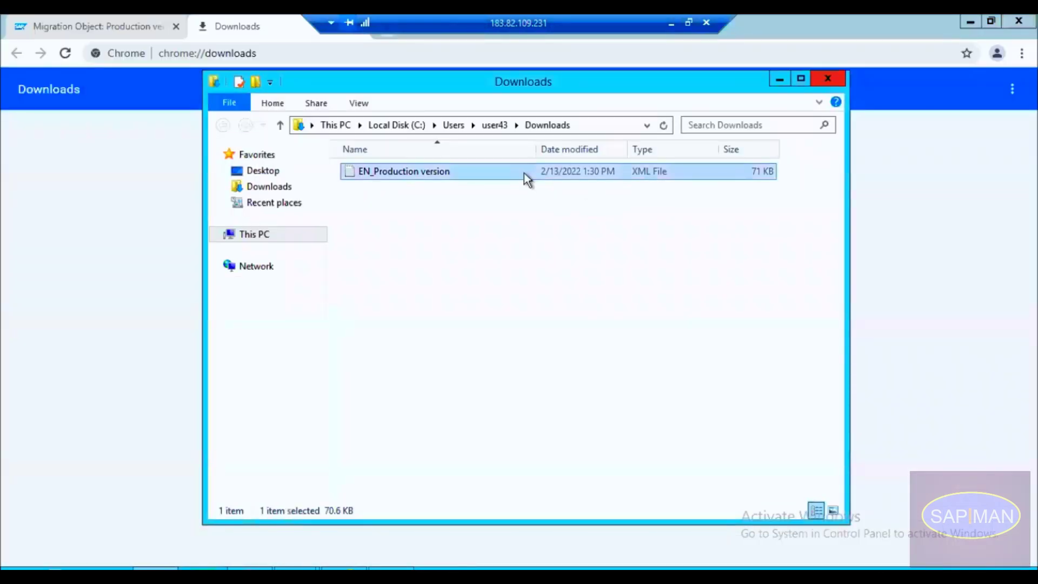
right_click(524, 173)
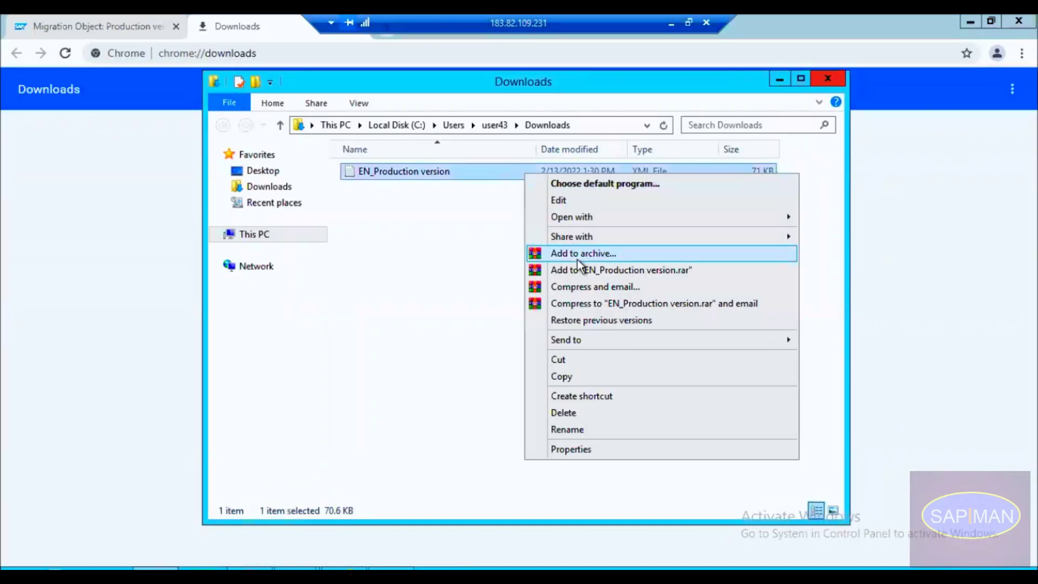
left_click(571, 449)
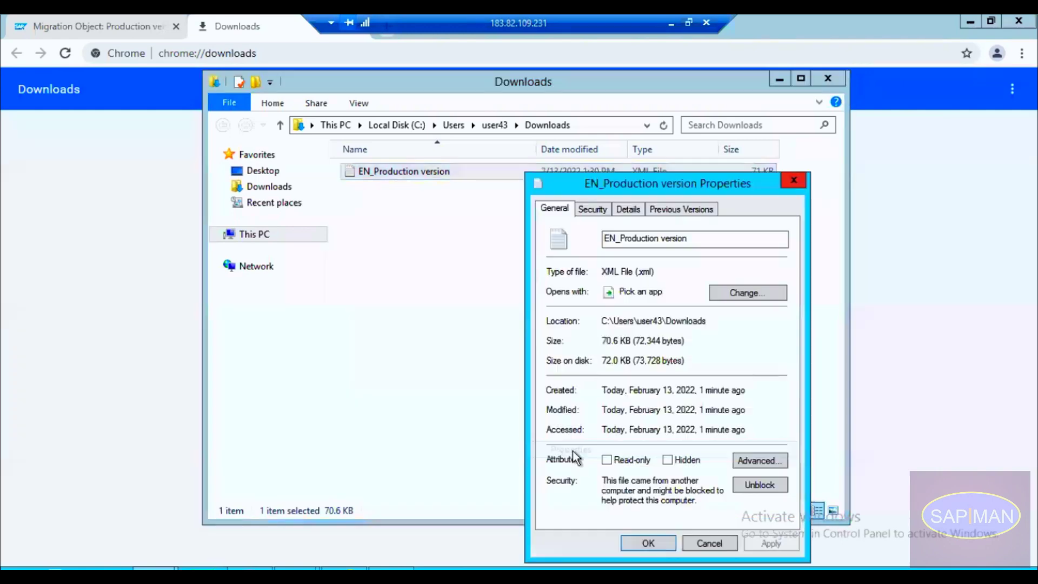
left_click(743, 301)
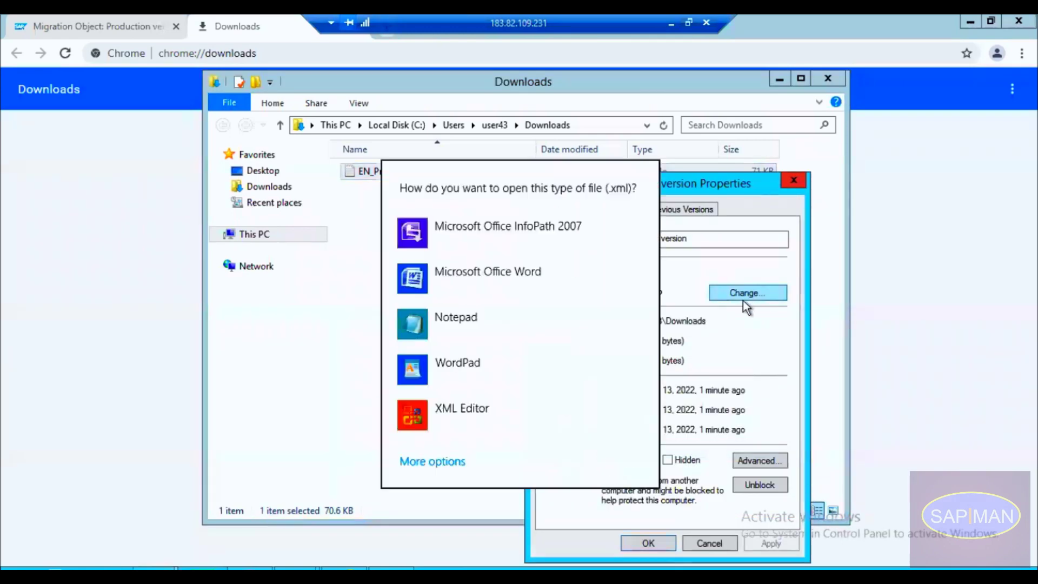
left_click(435, 462)
left_click(652, 385)
left_click(651, 386)
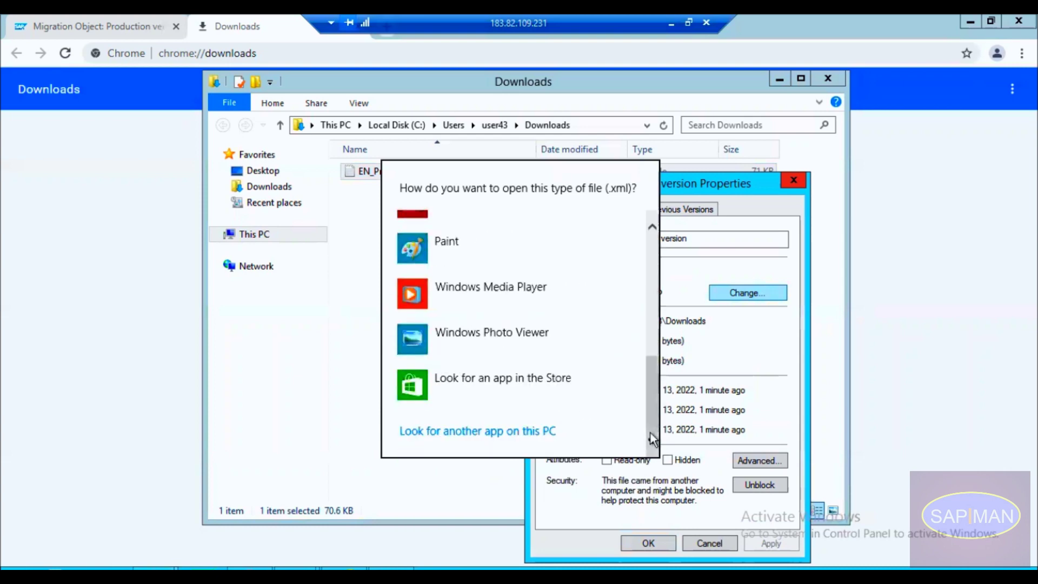
left_click(498, 431)
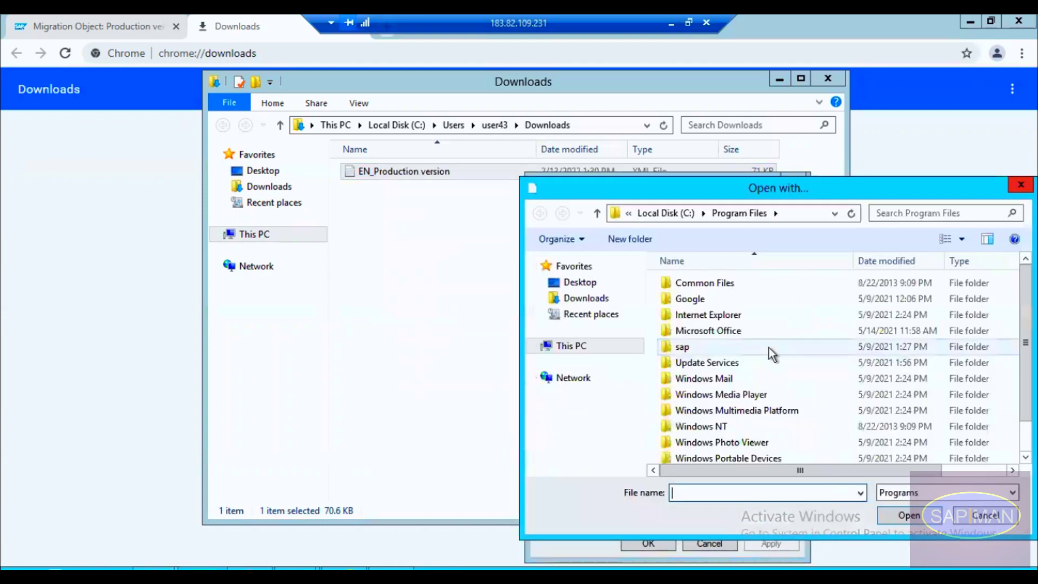
Step: Look through the subfolders of Program Files for the Excel program and go up to Local Disk (C:)
left_click(774, 442)
key("Down")
key("Down")
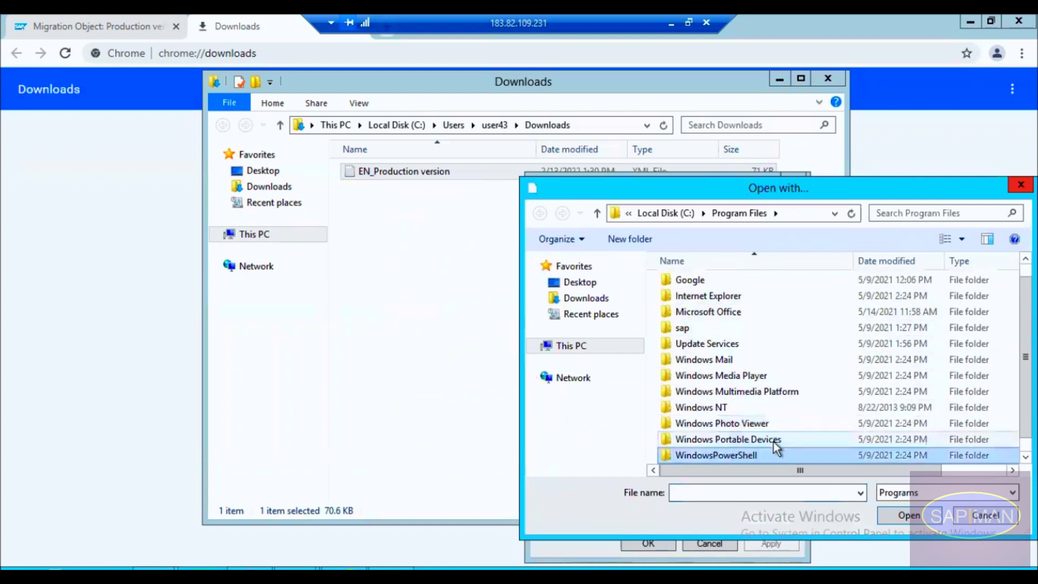
key("Down")
key("Up")
key("Up")
key("Up")
key("Up")
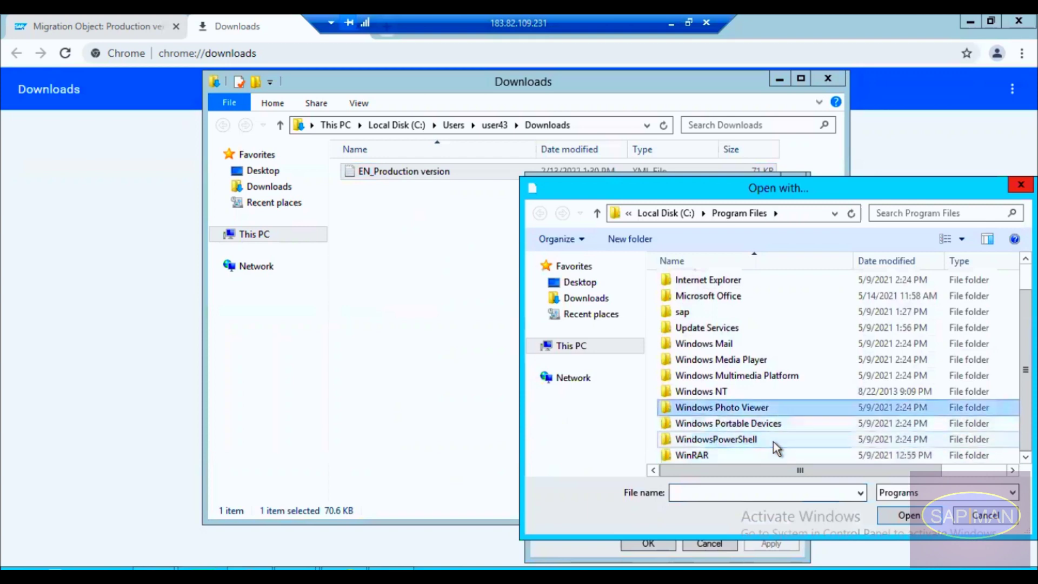
key("Return")
key("Down")
key("BackSpace")
key("Up")
key("Up")
key("Up")
key("Up")
key("Up")
key("Up")
key("Home")
key("BackSpace")
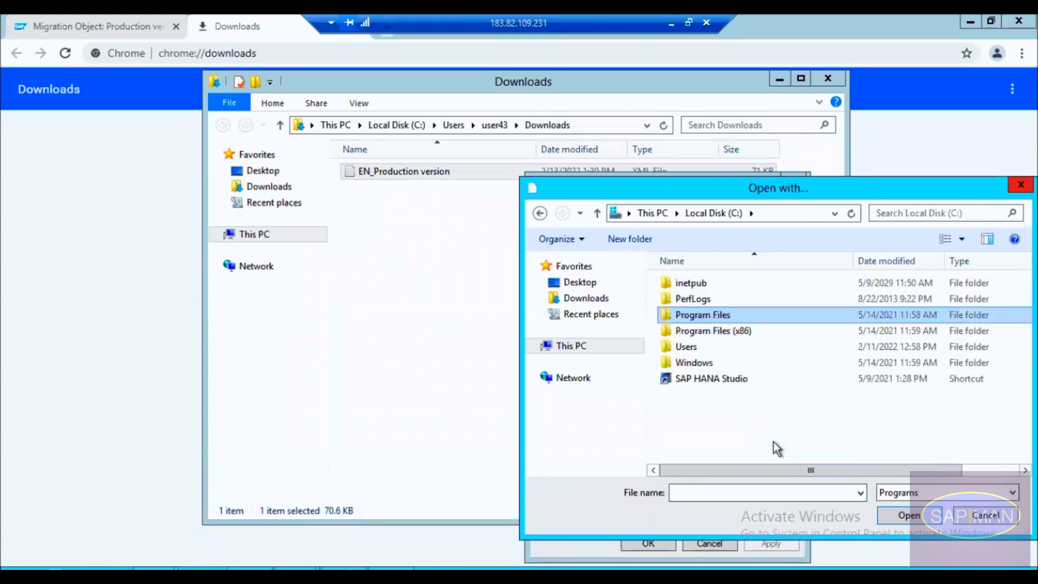
Step: Look for the Excel program in the OFFICE12 and OFFICE11 folders under Common Files\microsoft shared
key("Return")
key("Down")
key("Down")
key("Up")
key("Up")
key("Return")
key("Down")
key("Up")
key("Return")
key("Down")
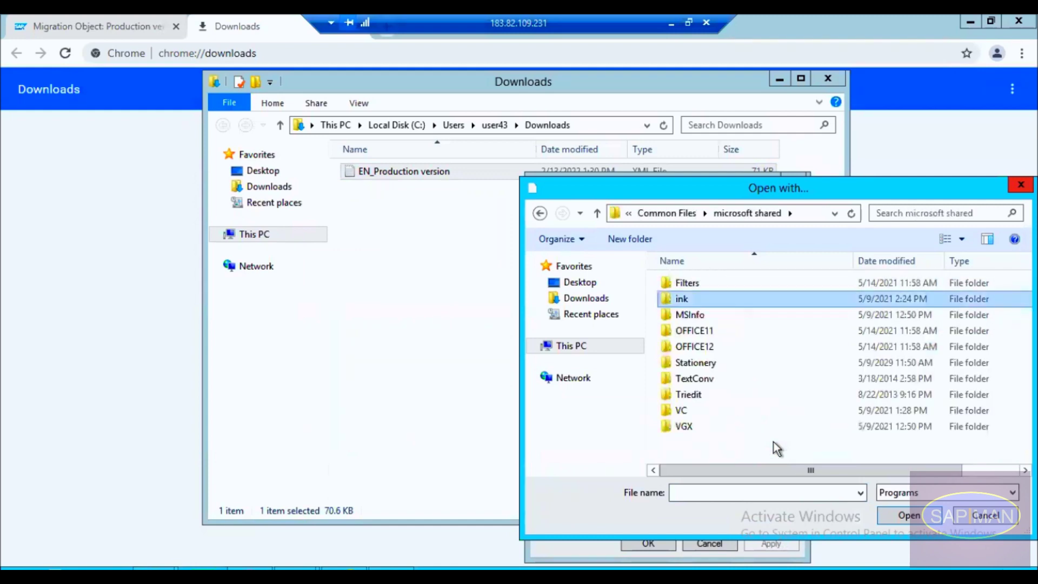
key("Down")
key("Down")
key("Down")
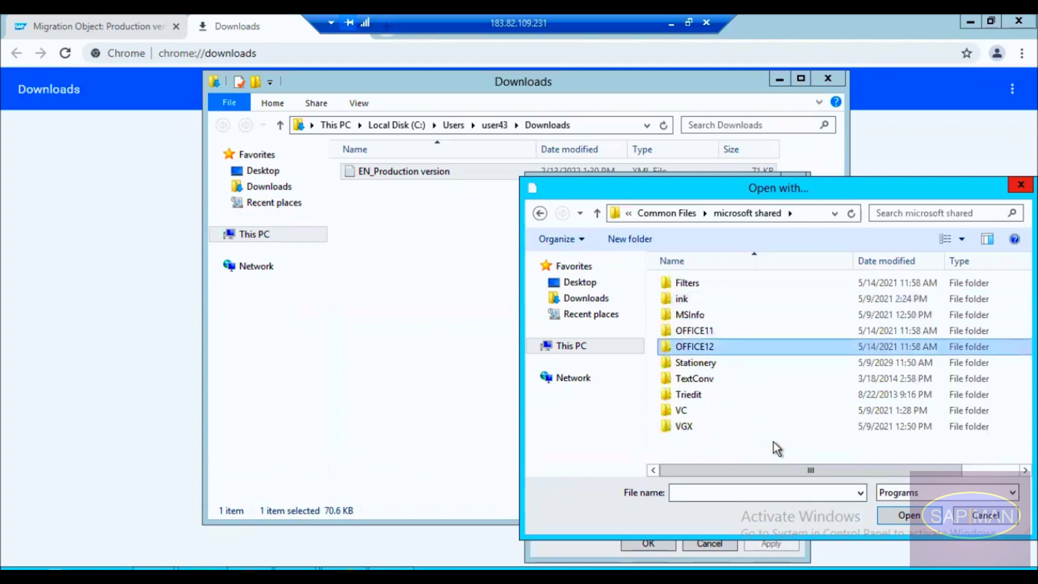
key("Return")
key("Down")
key("BackSpace")
key("Up")
key("Return")
key("Down")
key("Return")
key("BackSpace")
key("BackSpace")
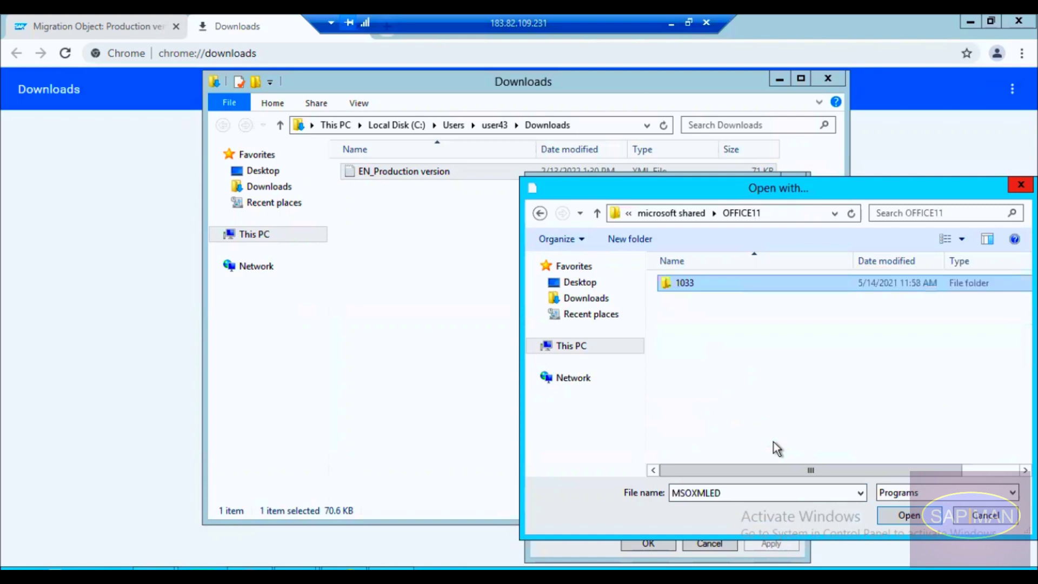
key("BackSpace")
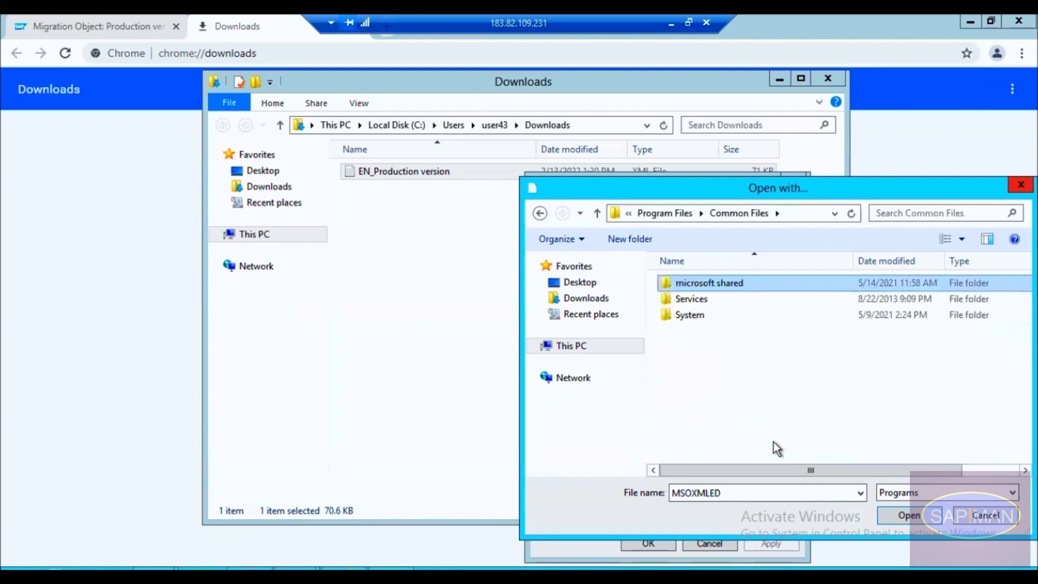
Step: Search the Start screen for excel 2007 and open the file location of Microsoft Office Excel 2007
key("super+d")
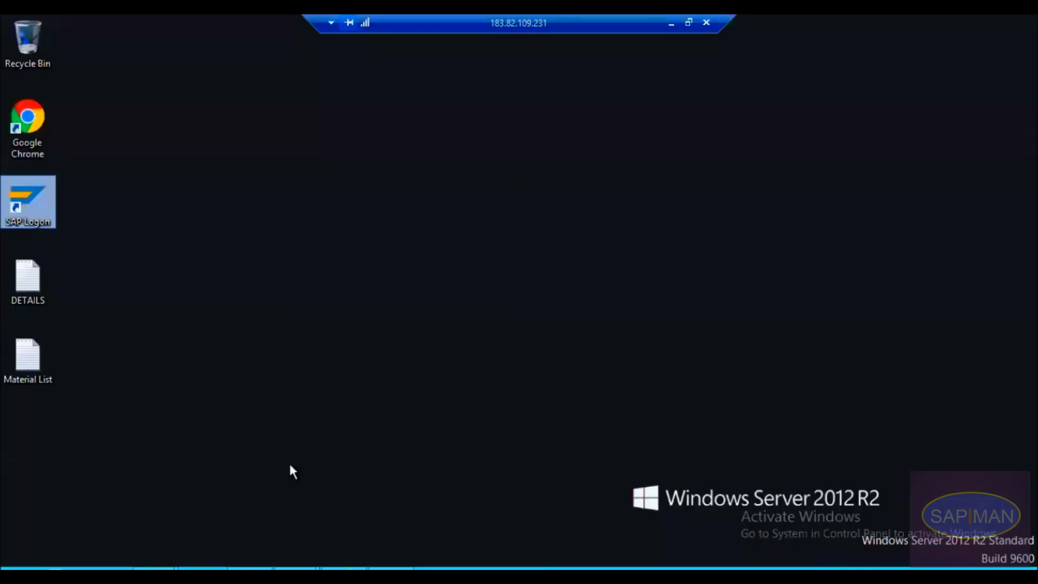
key("super")
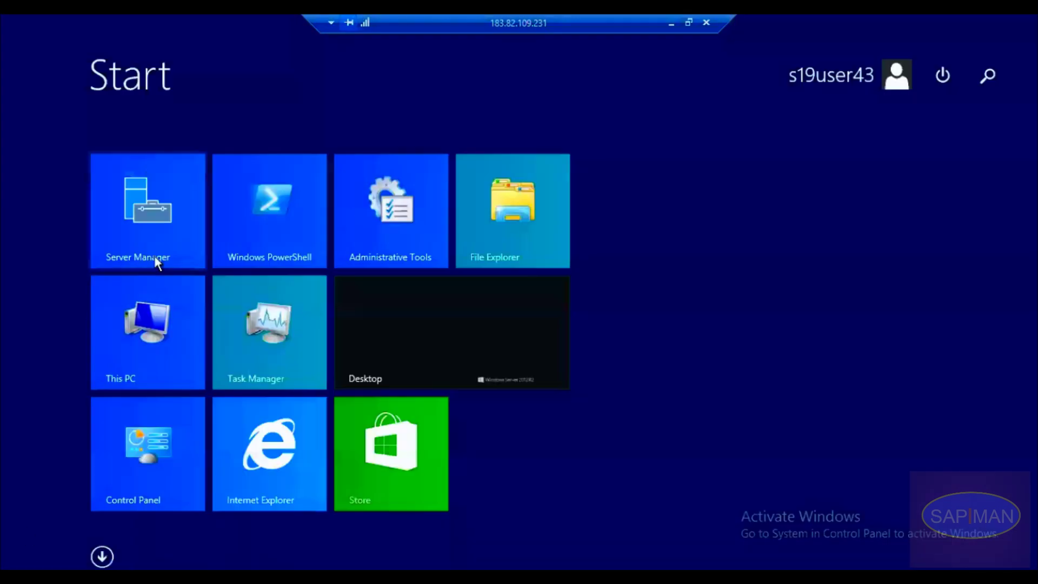
key("super")
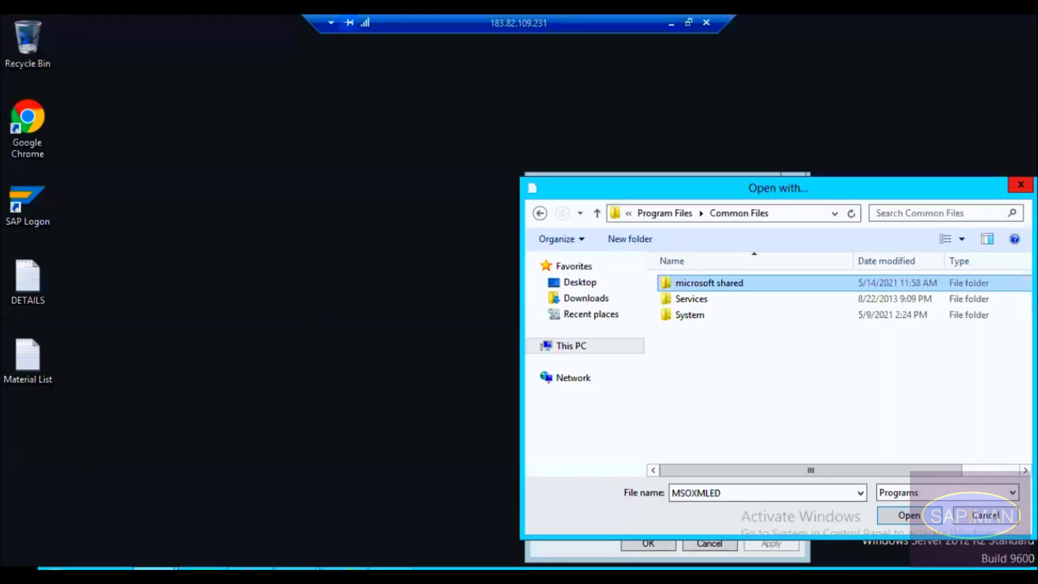
key("super")
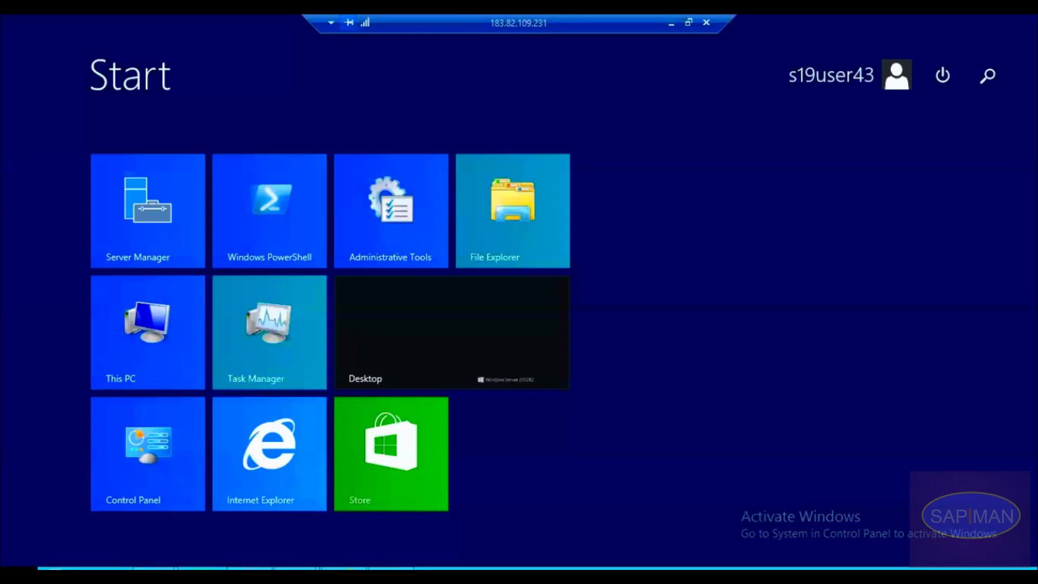
type("exce")
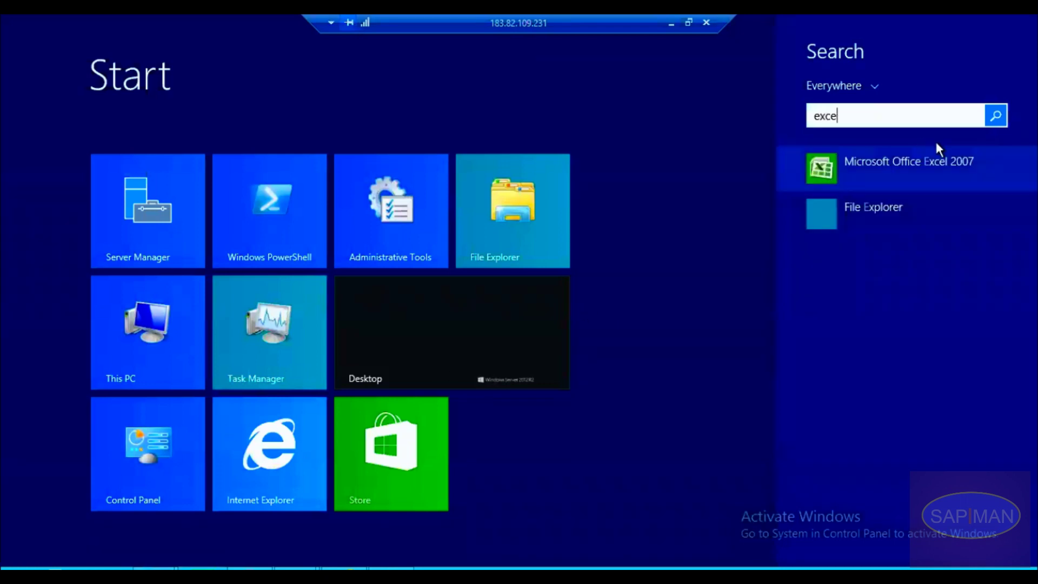
right_click(891, 174)
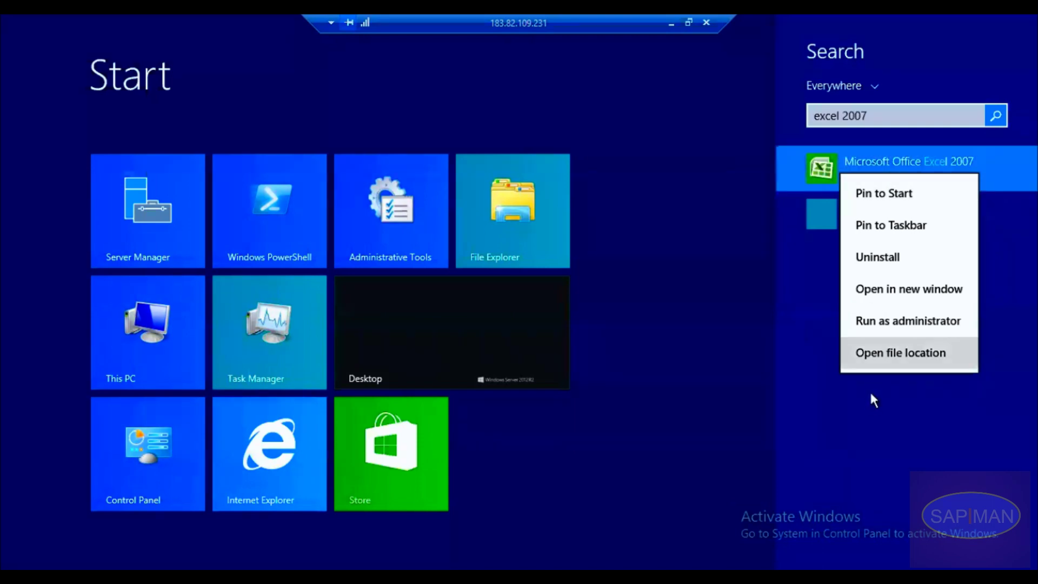
left_click(884, 355)
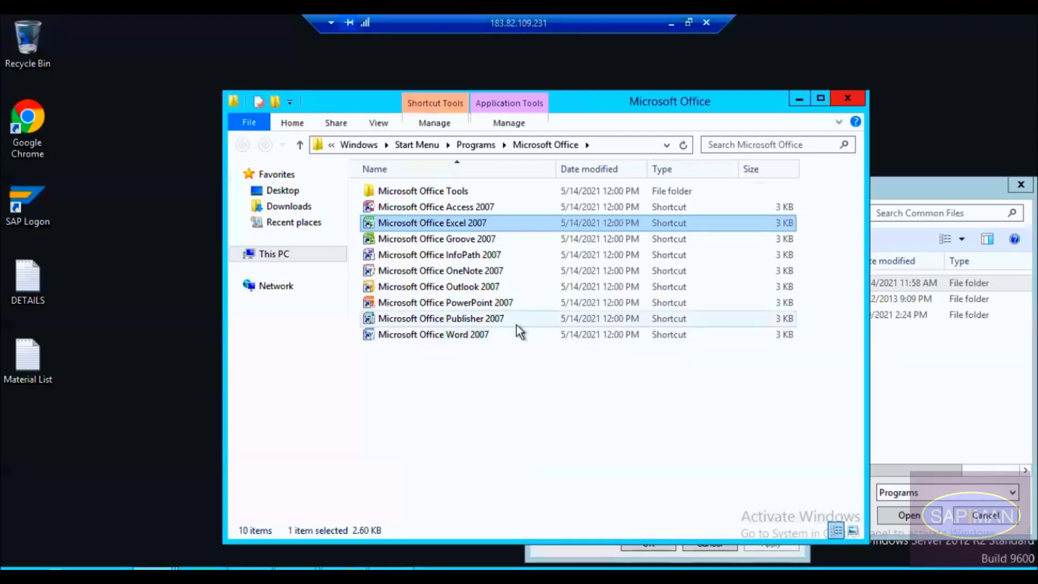
Step: Copy the full path of the Microsoft Office shortcuts folder, C:\ProgramData\Microsoft\Windows\Start Menu\Programs\Microsoft Office
left_click(476, 394)
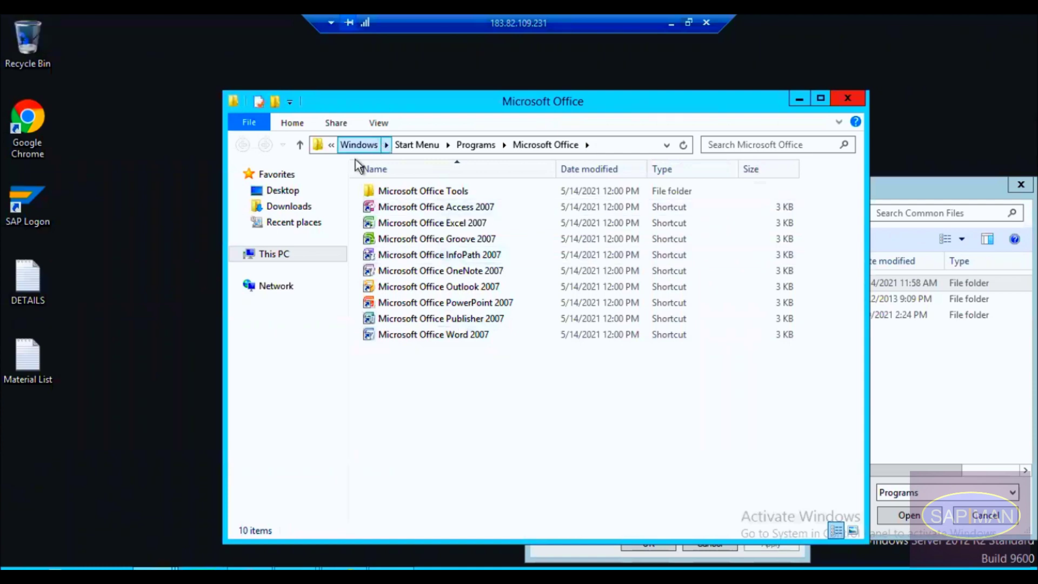
left_click(667, 145)
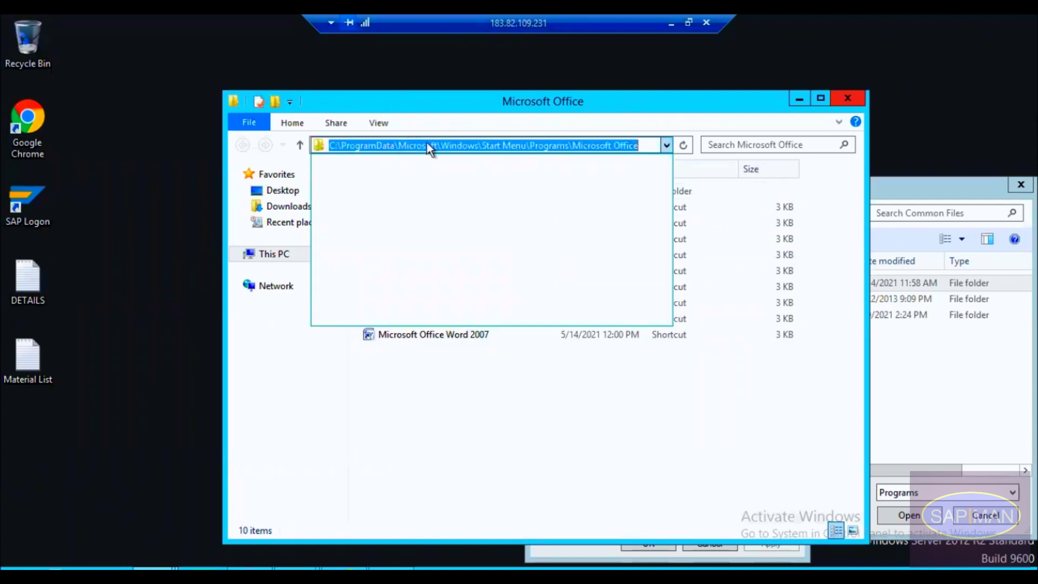
left_click(619, 398)
left_click(905, 397)
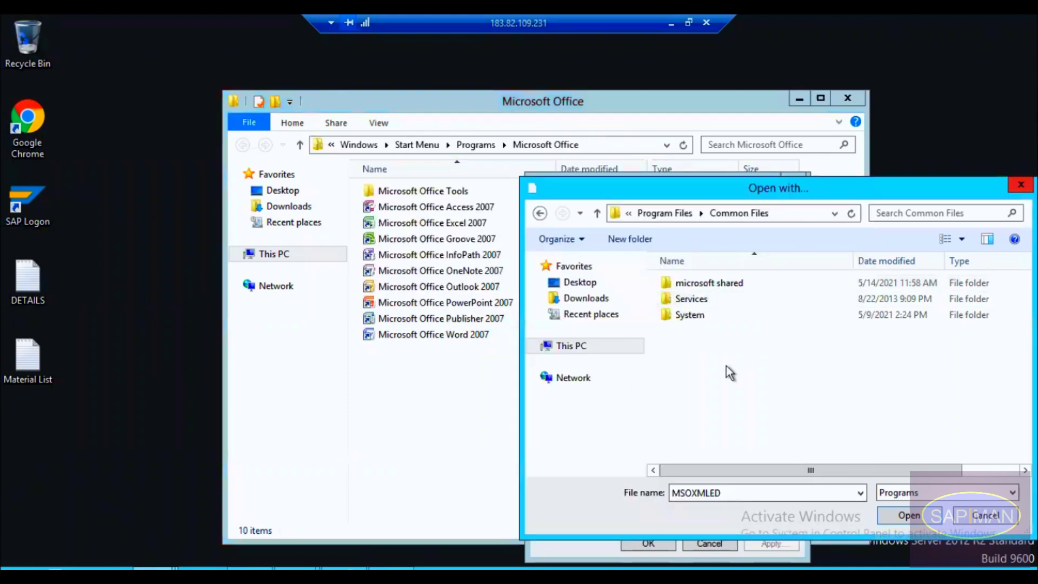
key("BackSpace")
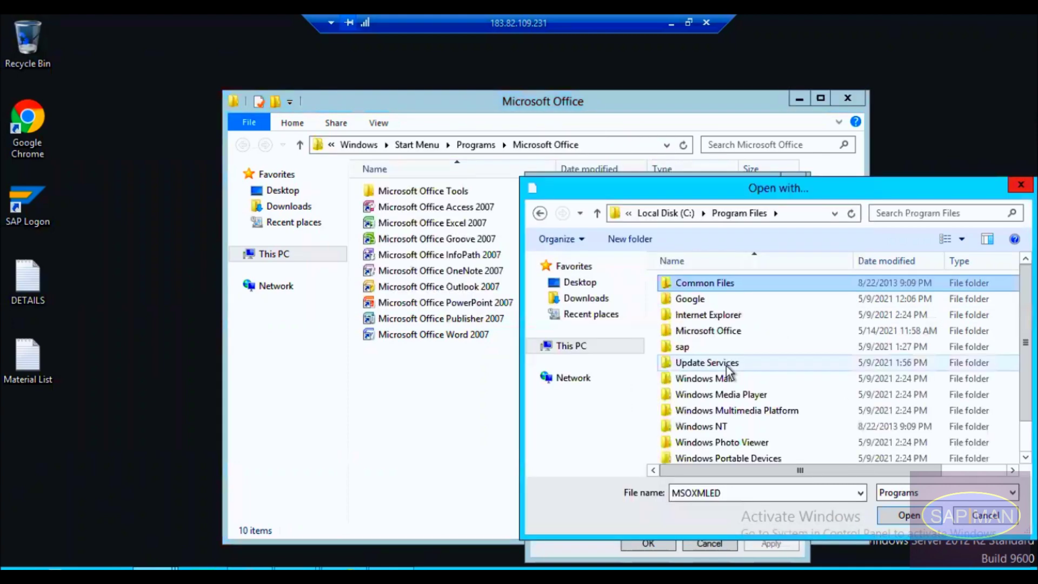
left_click(668, 143)
key("ctrl+c")
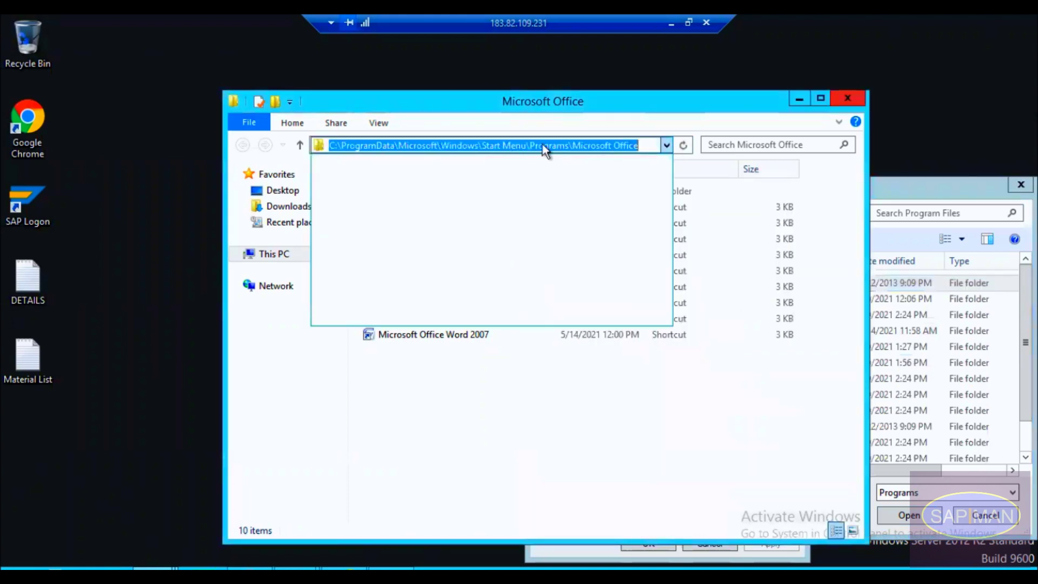
Step: Paste the copied Microsoft Office folder path into the Open with dialog and go to that folder
left_click(894, 239)
left_click(802, 218)
key("BackSpace")
key("ctrl+v")
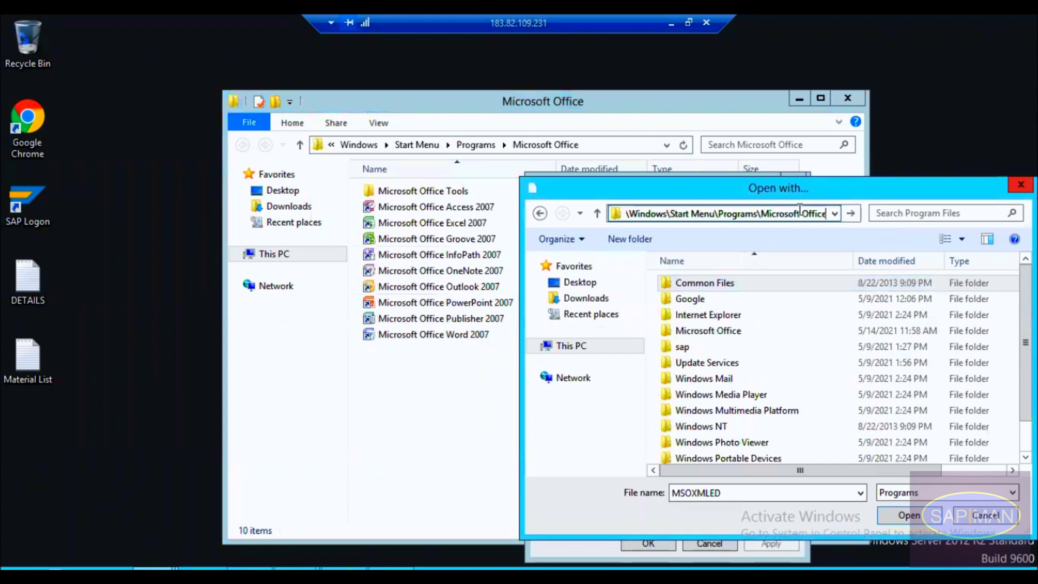
key("Return")
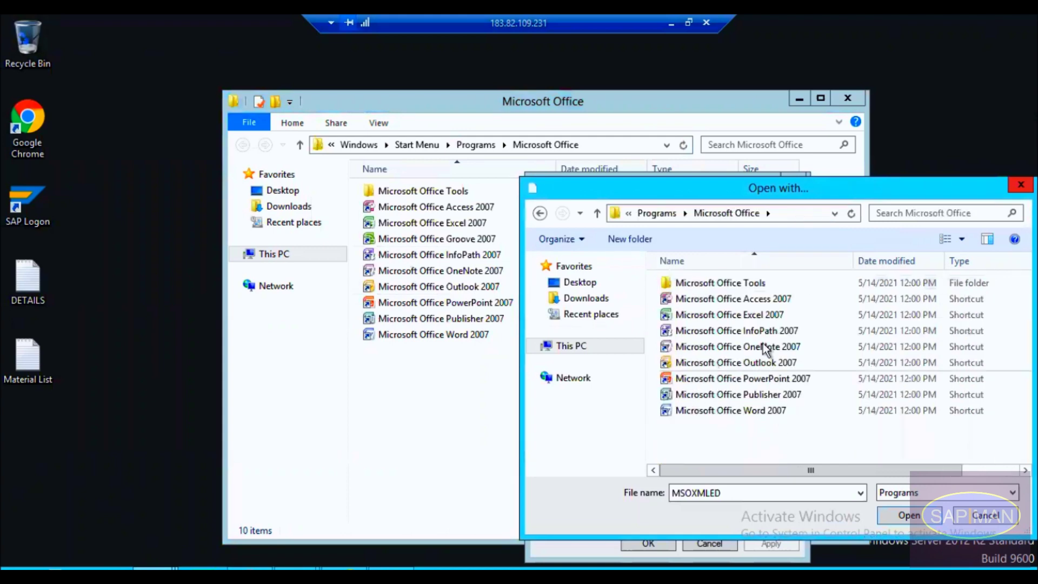
Step: Choose Microsoft Office Excel 2007 as the program for .xml files, apply the change and close the file's properties
left_click(751, 316)
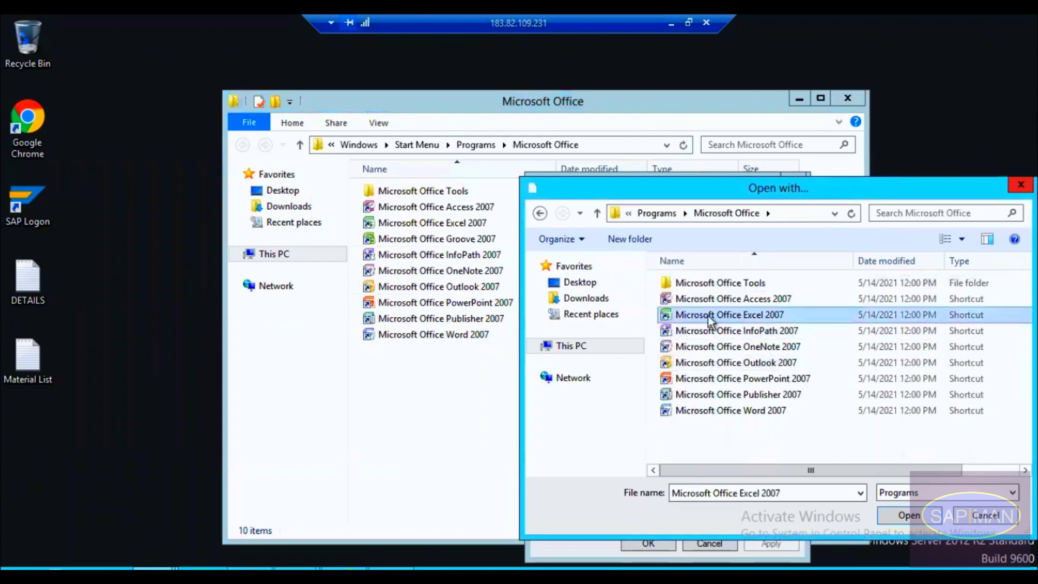
left_click(908, 515)
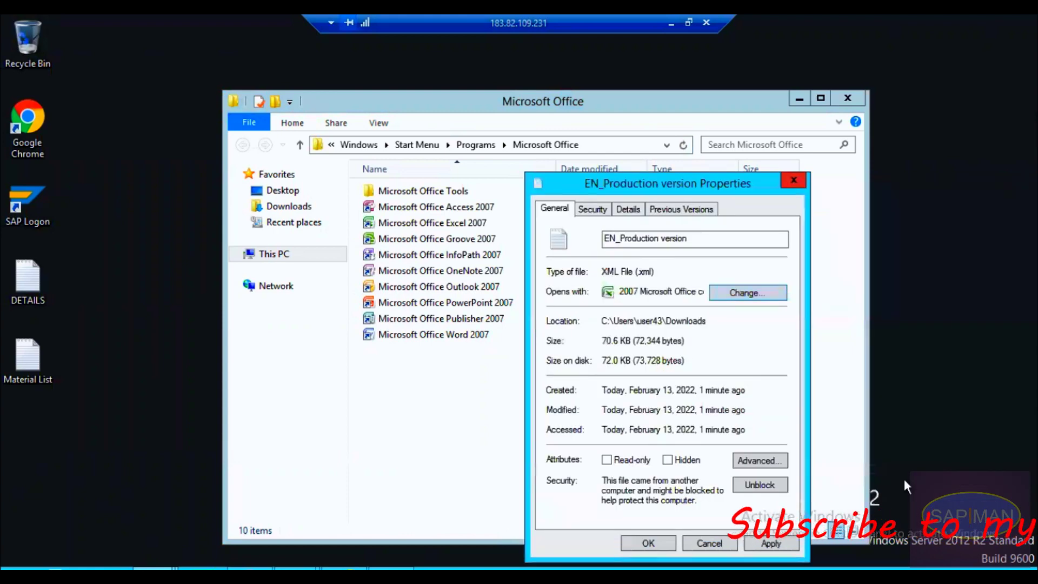
left_click(763, 541)
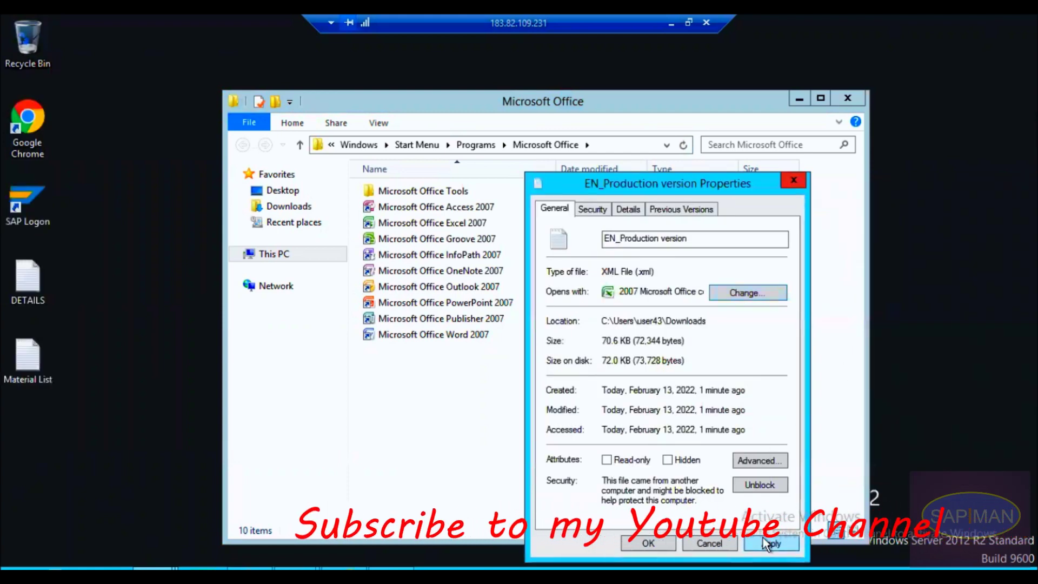
left_click(707, 542)
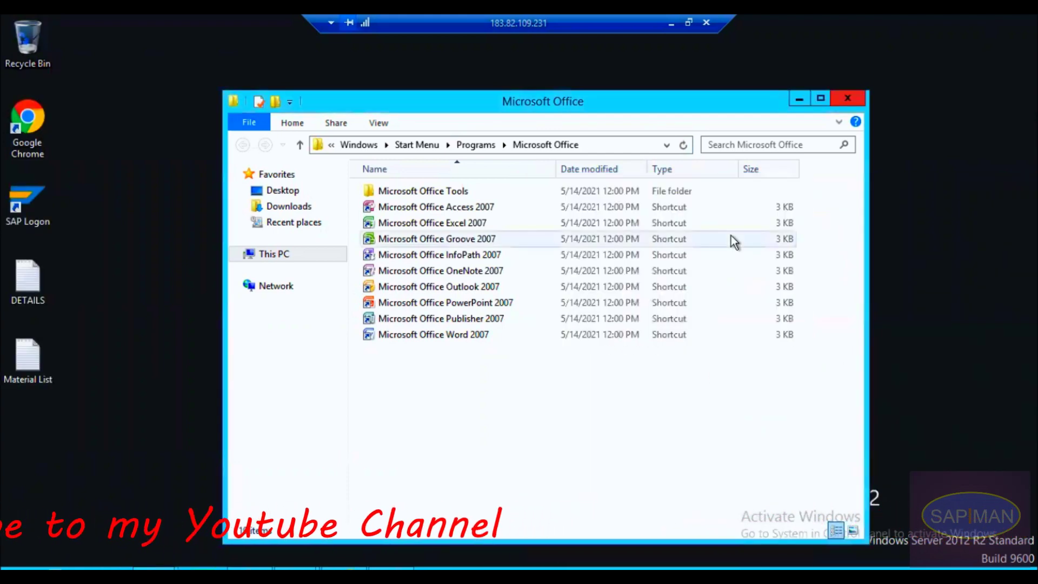
Step: Close the Microsoft Office folder and bring the Downloads folder window back up
left_click(848, 93)
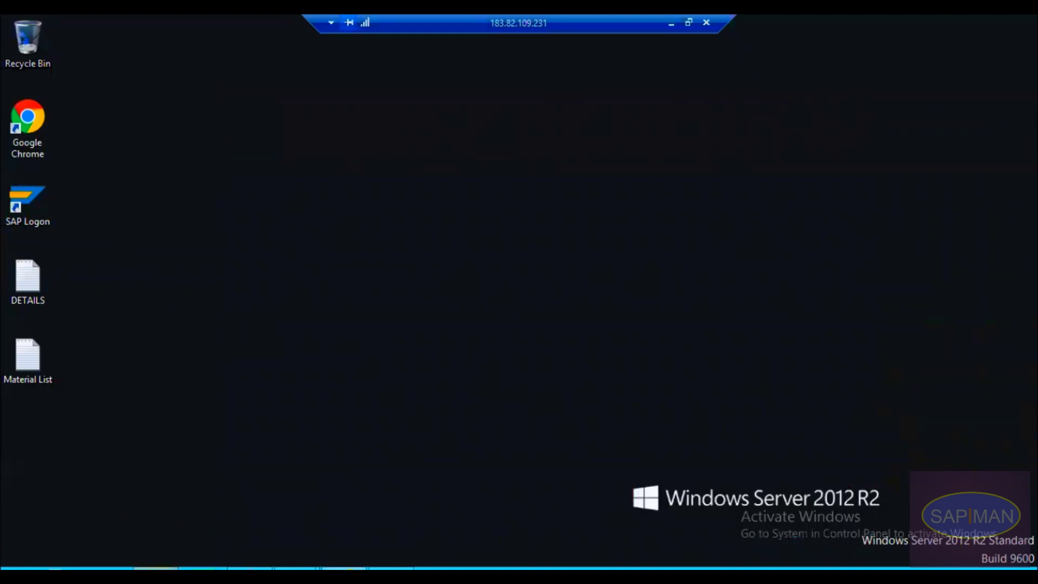
left_click(154, 568)
left_click(436, 259)
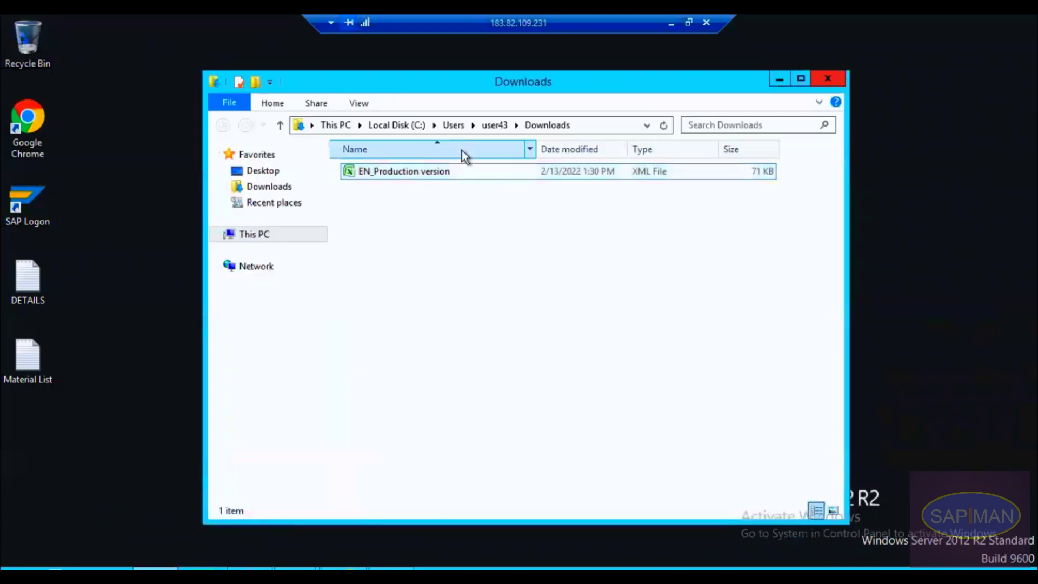
Step: In the properties of EN_Production version, keep 2007 Microsoft Office component as the app for .xml files and apply it
left_click(434, 169)
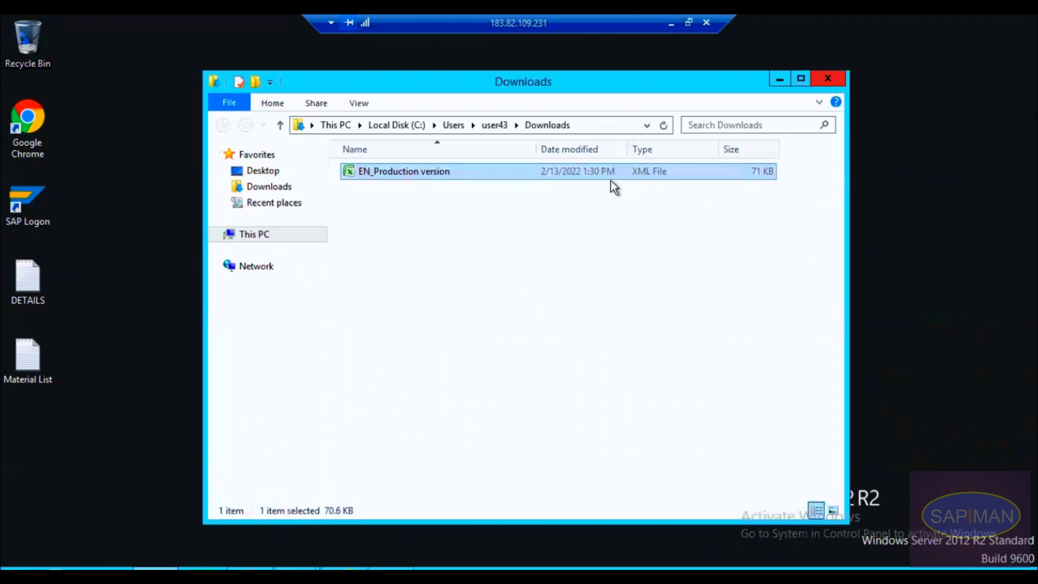
right_click(465, 164)
left_click(429, 176)
right_click(430, 176)
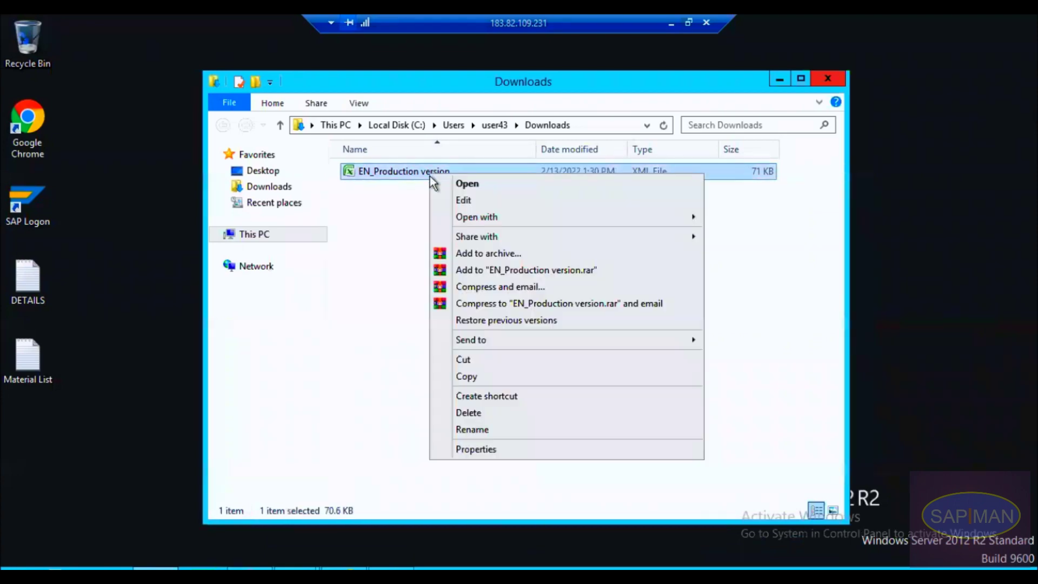
left_click(485, 449)
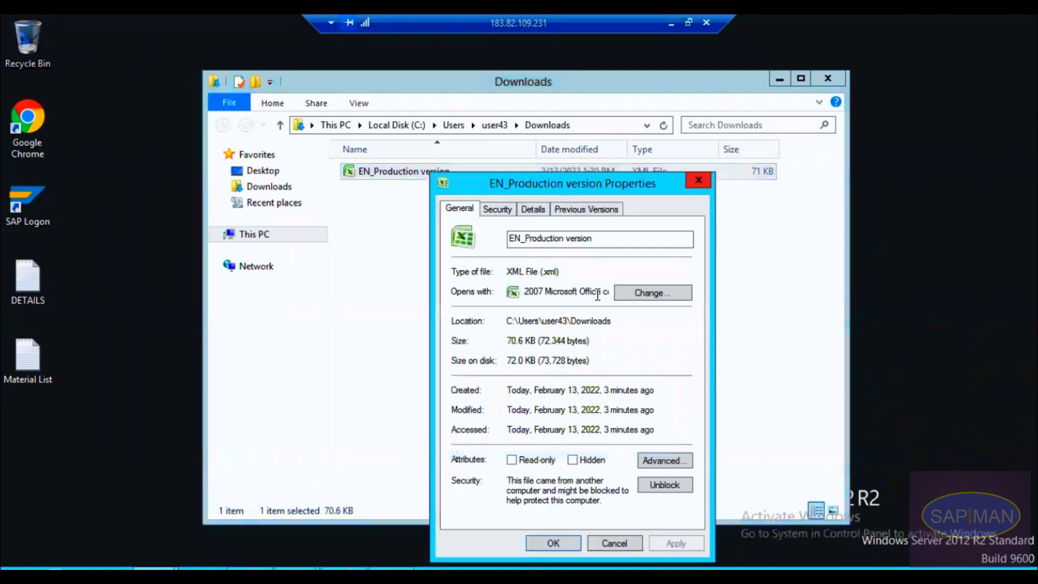
left_click(638, 291)
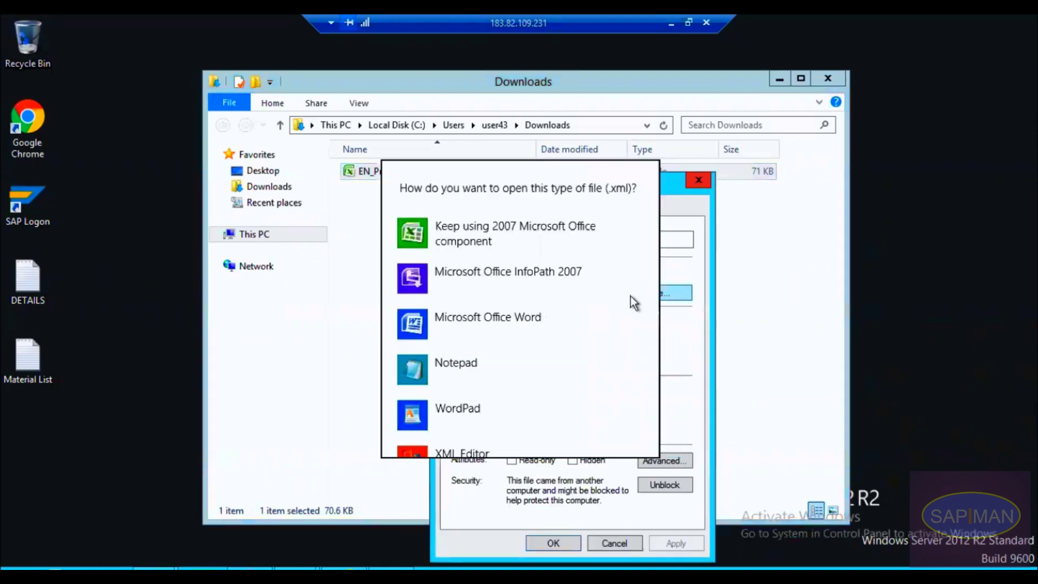
left_click(524, 228)
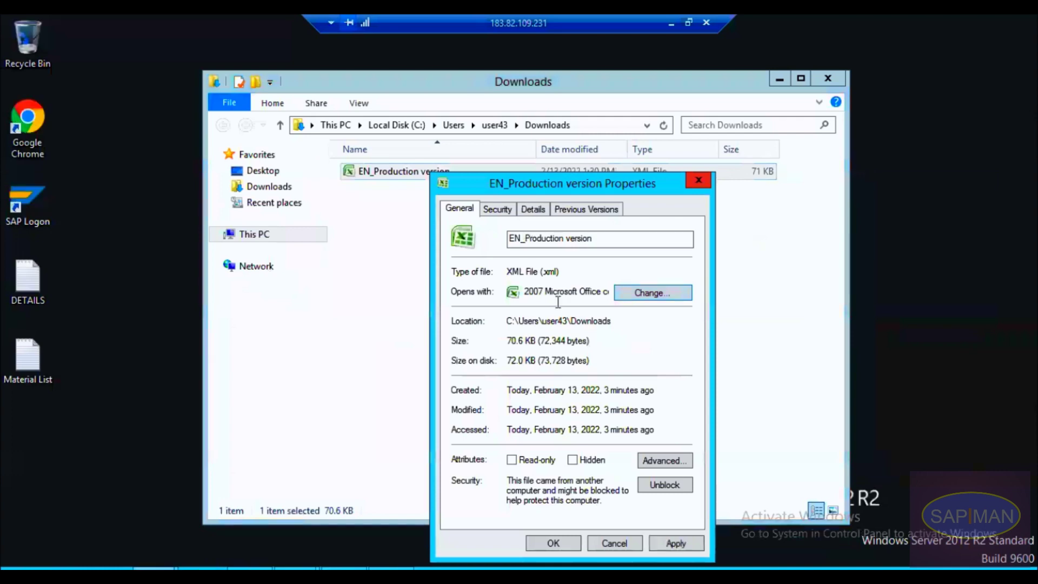
left_click(662, 541)
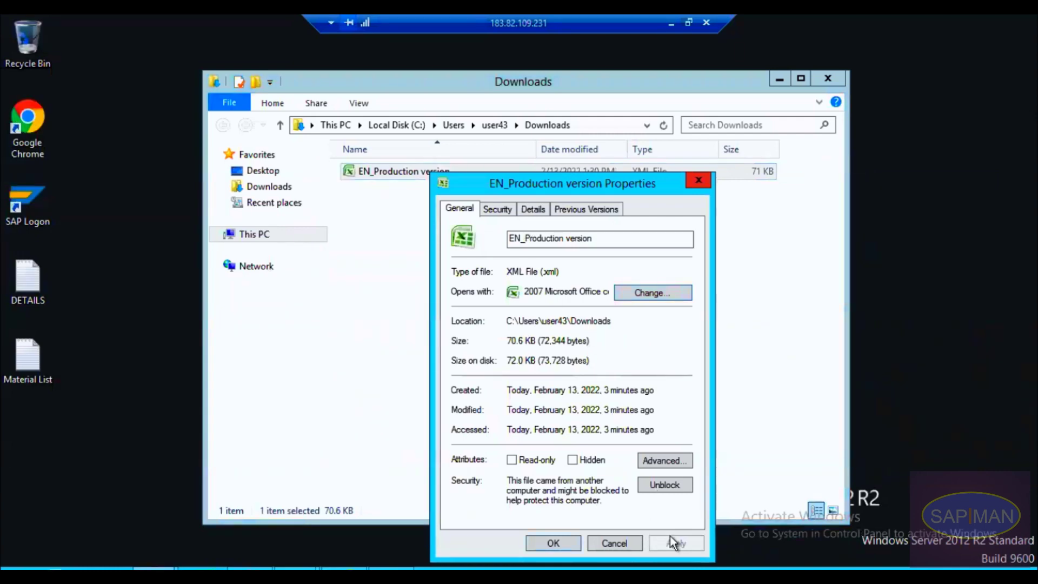
left_click(557, 540)
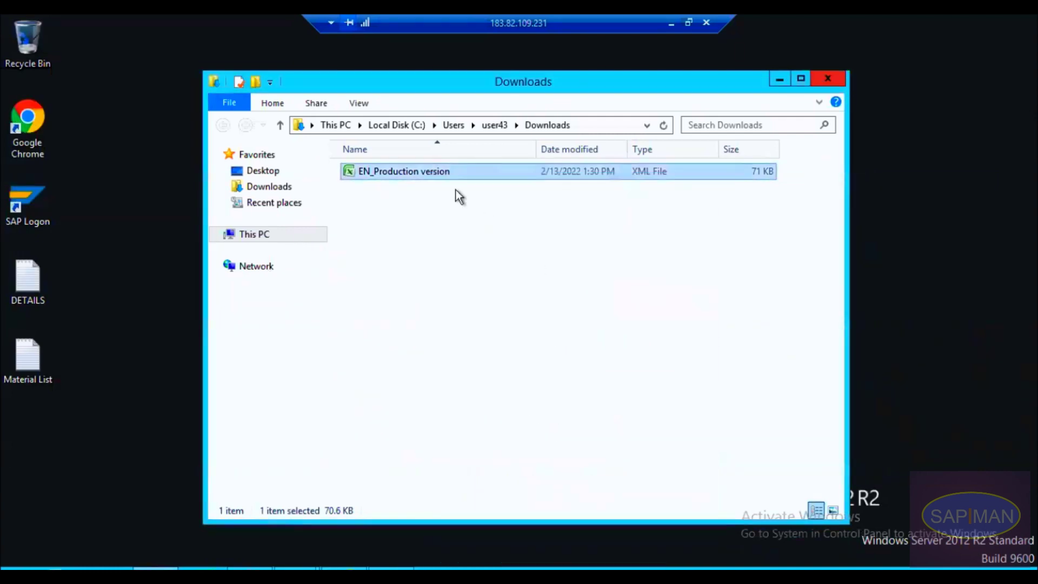
Step: Try twice to open EN_Production version from the Downloads folder, closing the message each time
double_click(432, 170)
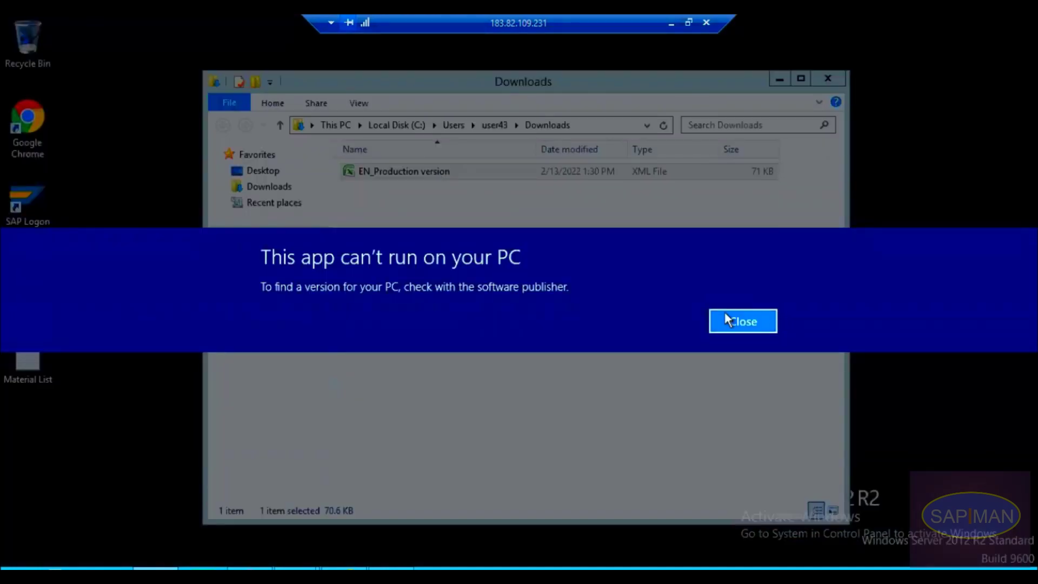
left_click(736, 322)
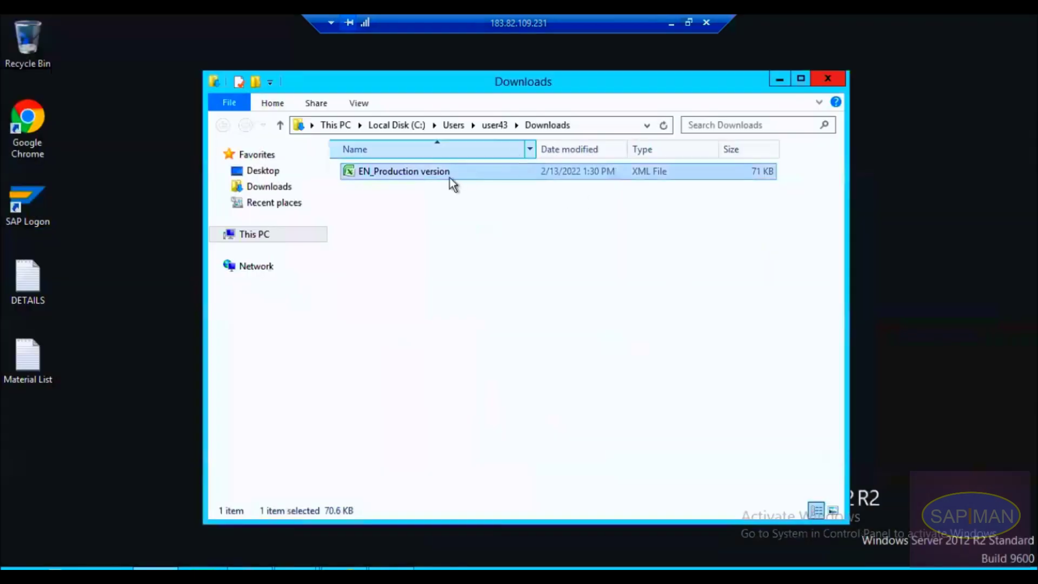
double_click(429, 171)
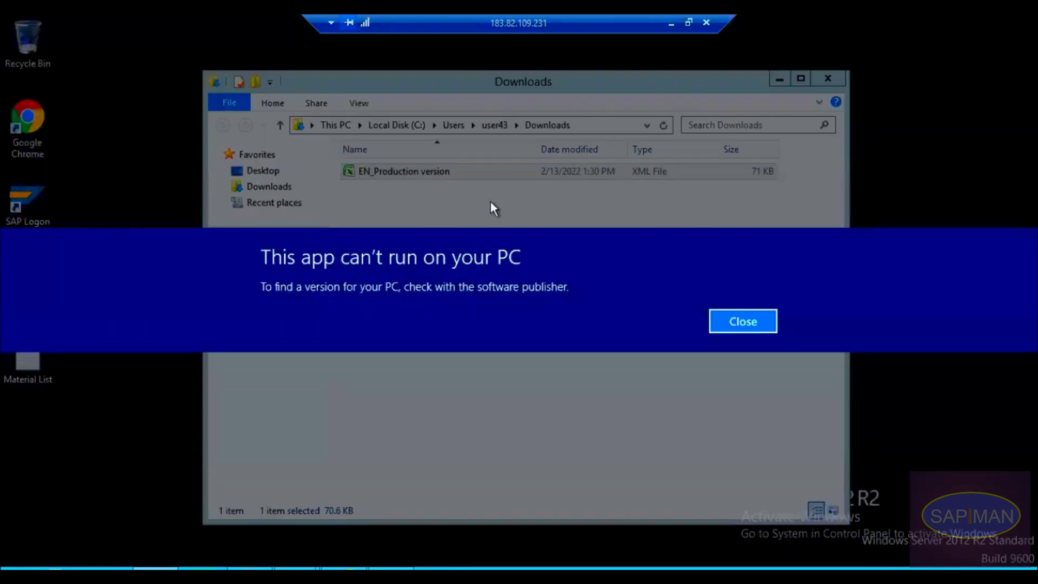
left_click(742, 322)
Step: In the properties of EN_Production version, choose XML Editor as the app for .xml files, apply the change and close the properties
right_click(498, 171)
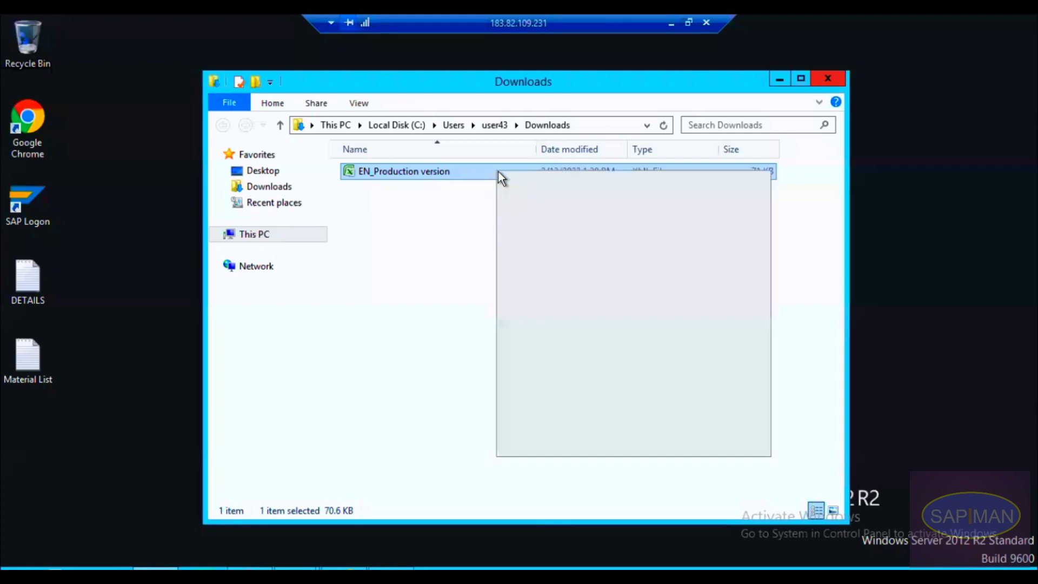
left_click(437, 174)
left_click(437, 173)
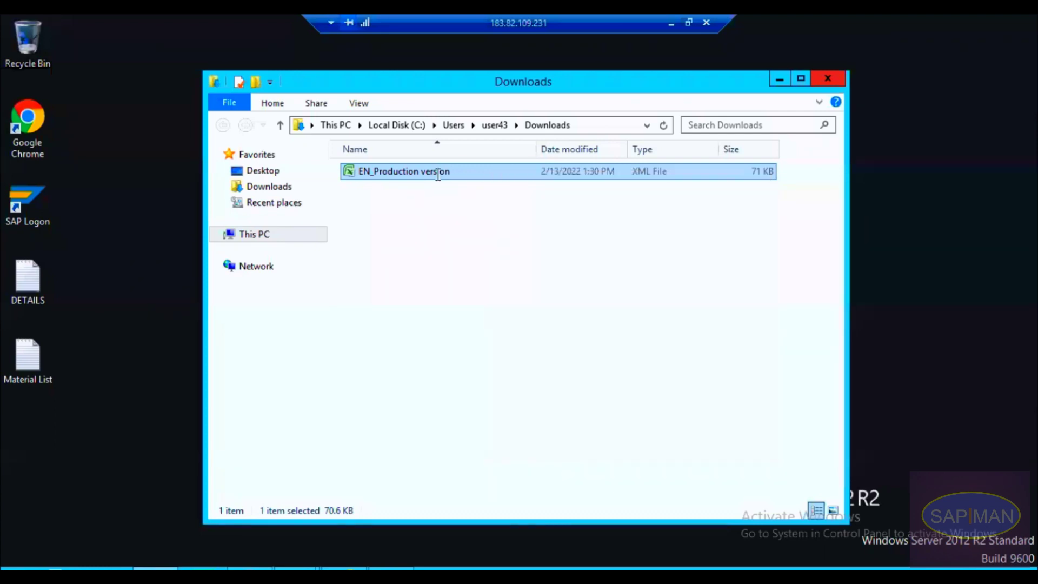
left_click(470, 186)
left_click(451, 169)
right_click(445, 174)
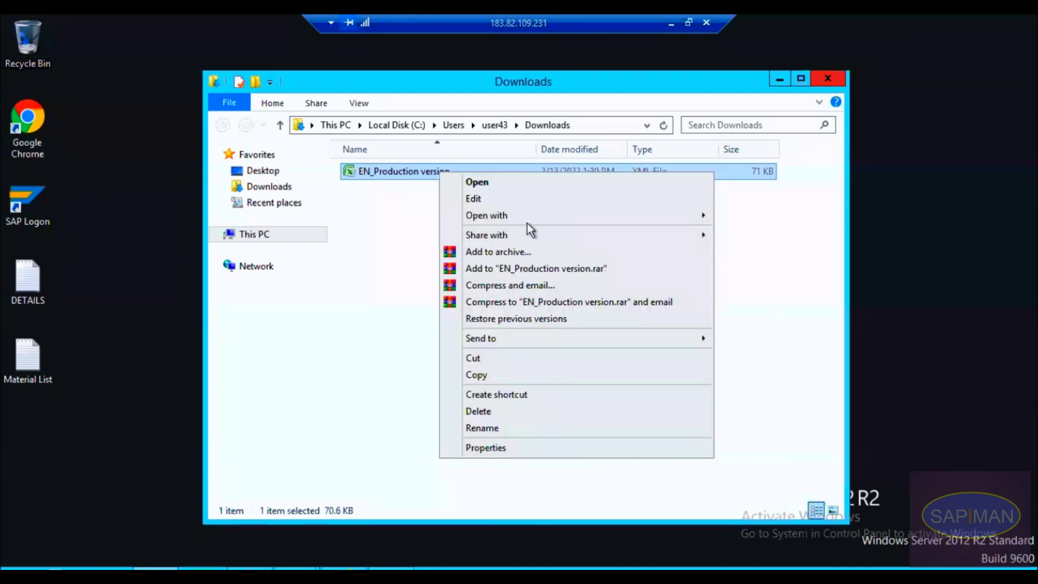
left_click(485, 447)
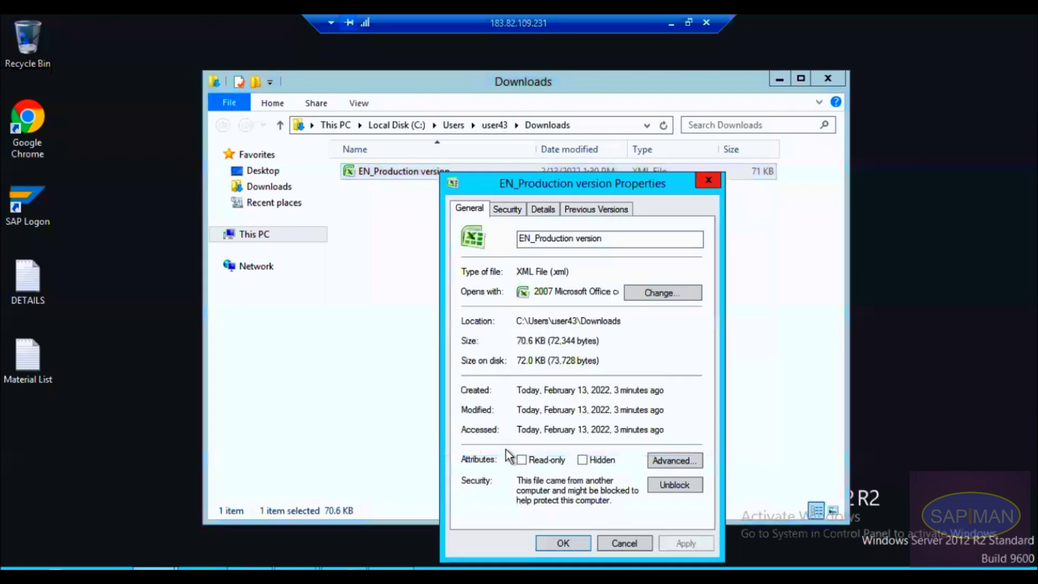
left_click(669, 299)
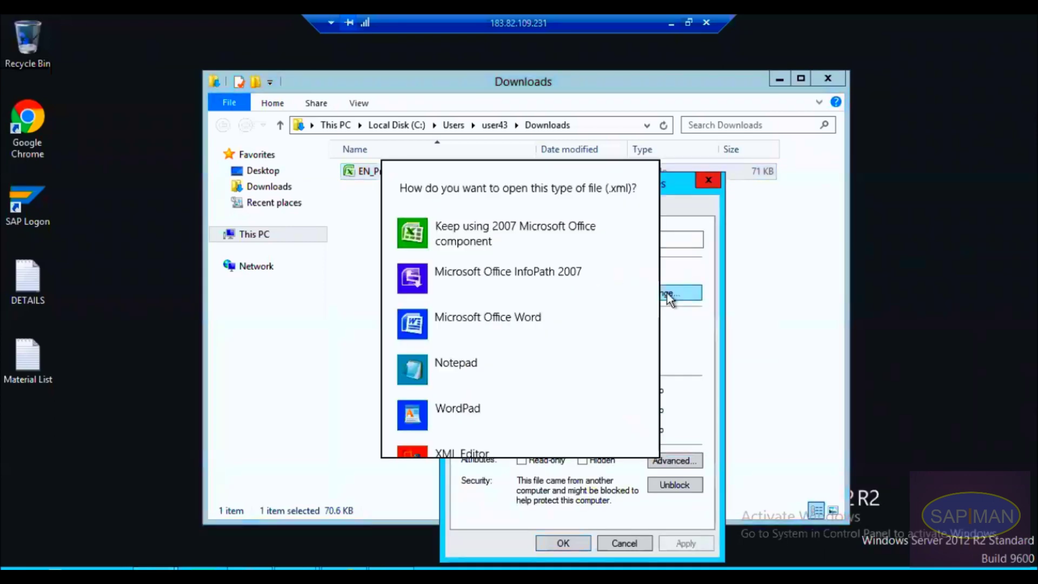
left_click_drag(648, 305, 651, 358)
left_click(508, 388)
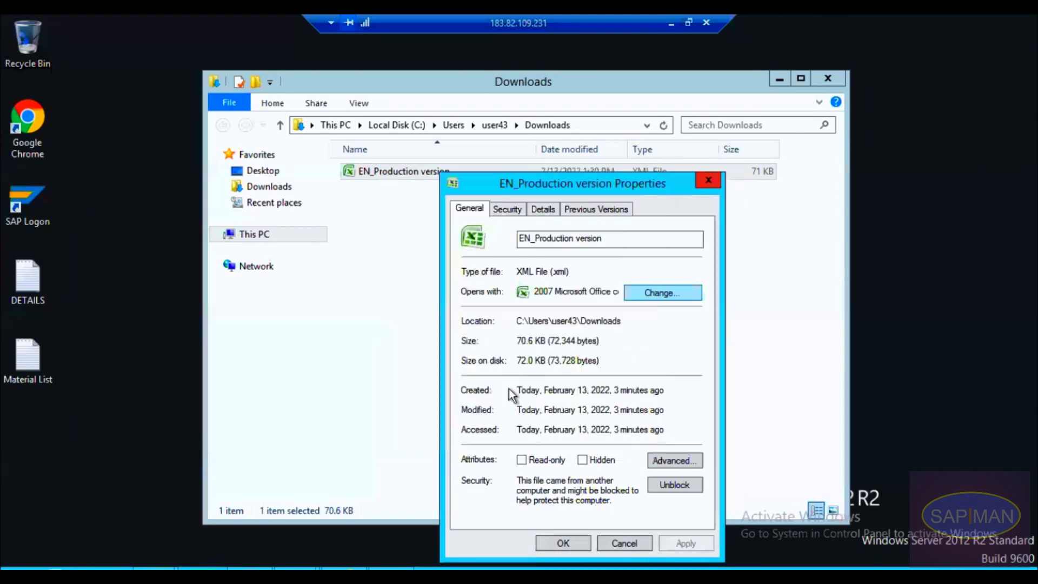
left_click(686, 542)
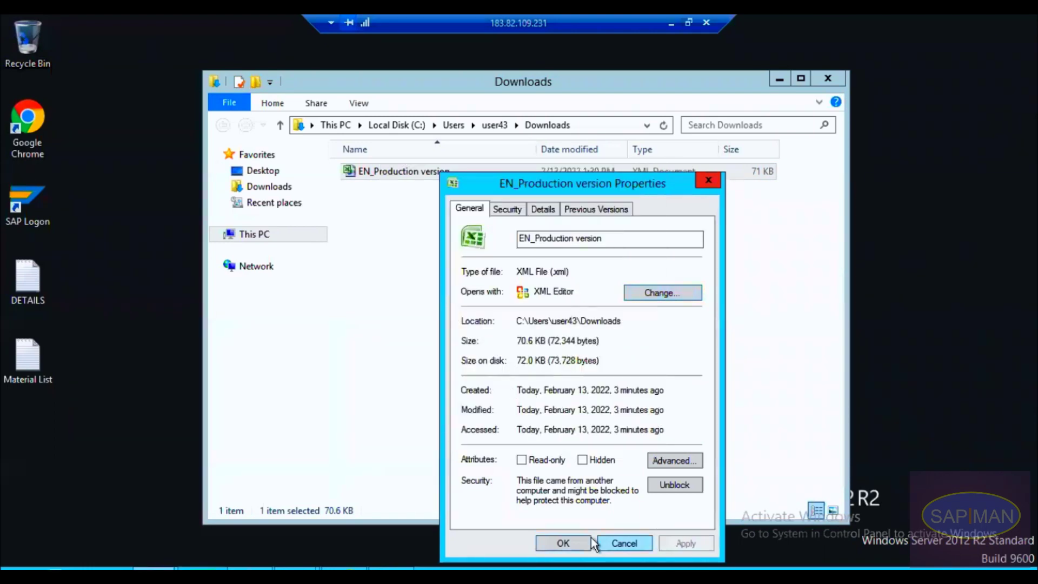
left_click(571, 540)
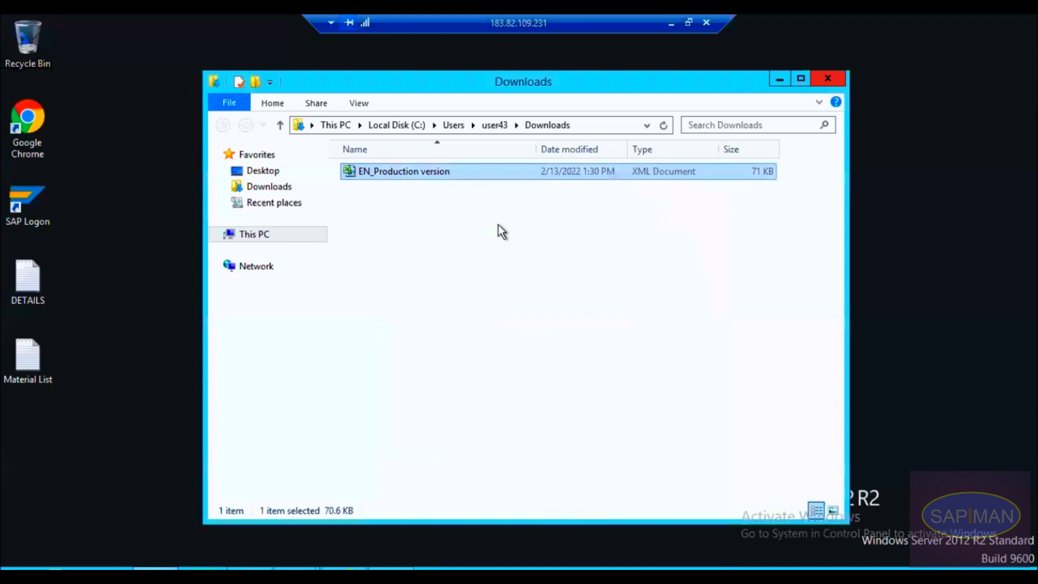
Step: Open EN_Production version to check the overview on its Introduction sheet, and close the workbook again
double_click(437, 171)
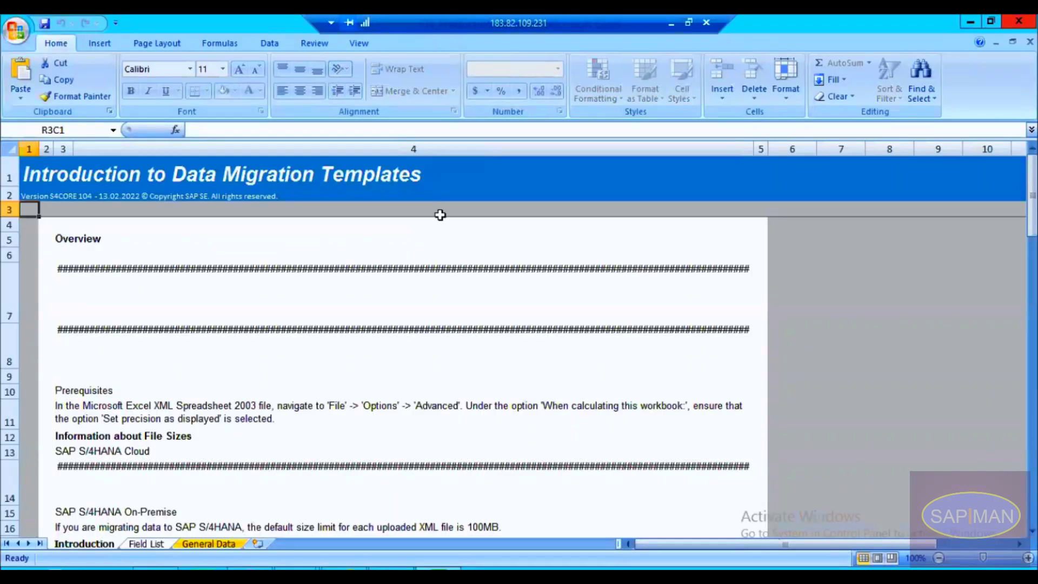
left_click(433, 382)
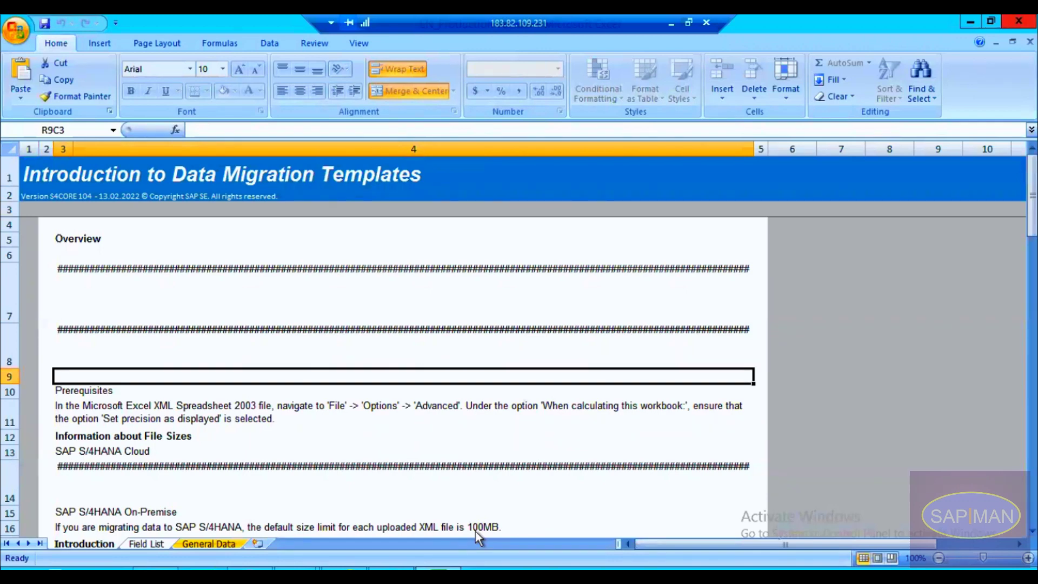
left_click(513, 329)
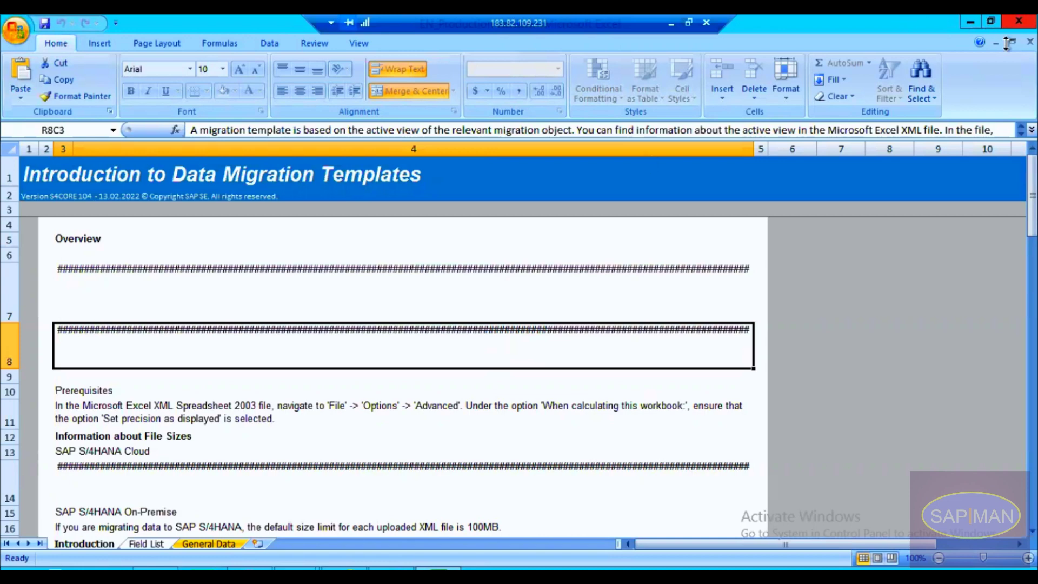
left_click(1018, 21)
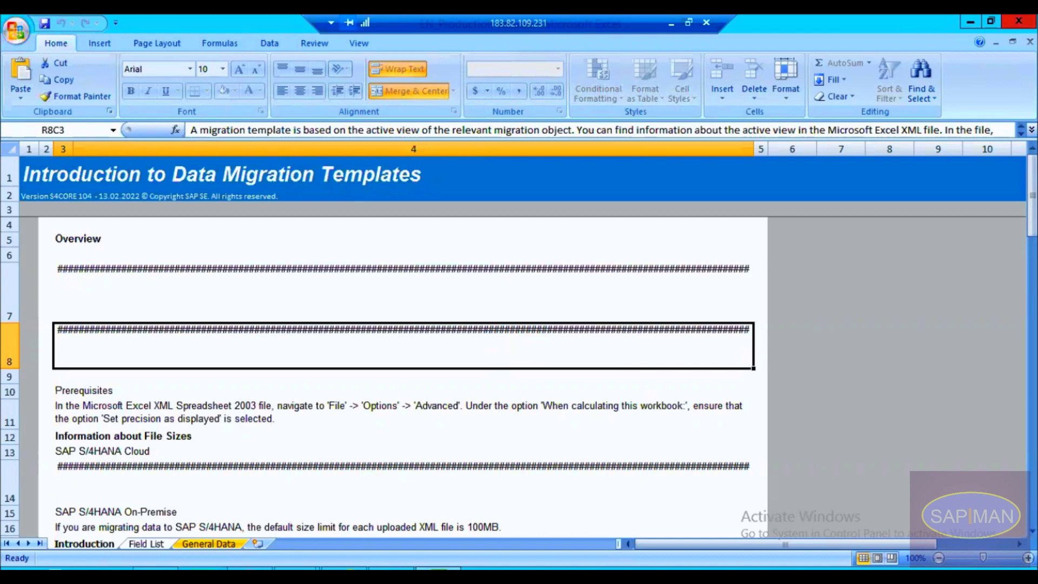
left_click(511, 217)
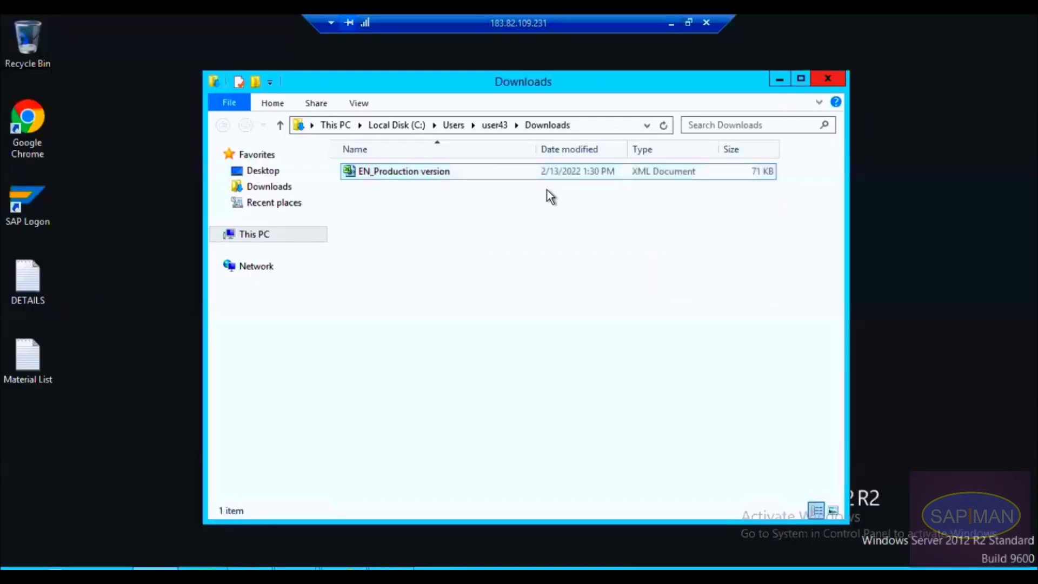
Step: Reopen EN_Production version from the Downloads folder and go through the Introduction sheet's overview and file size notes
left_click(478, 170)
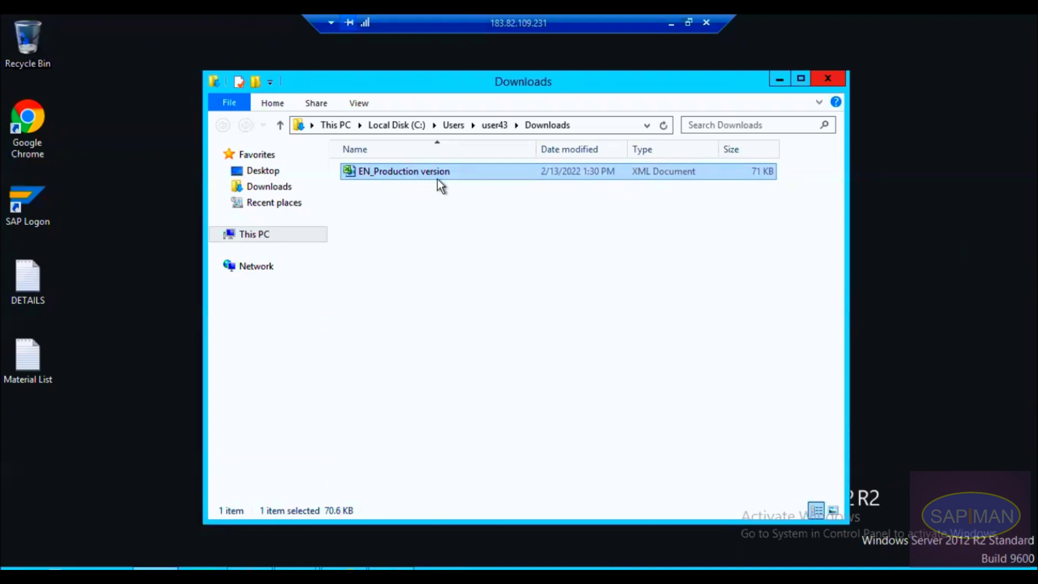
double_click(423, 174)
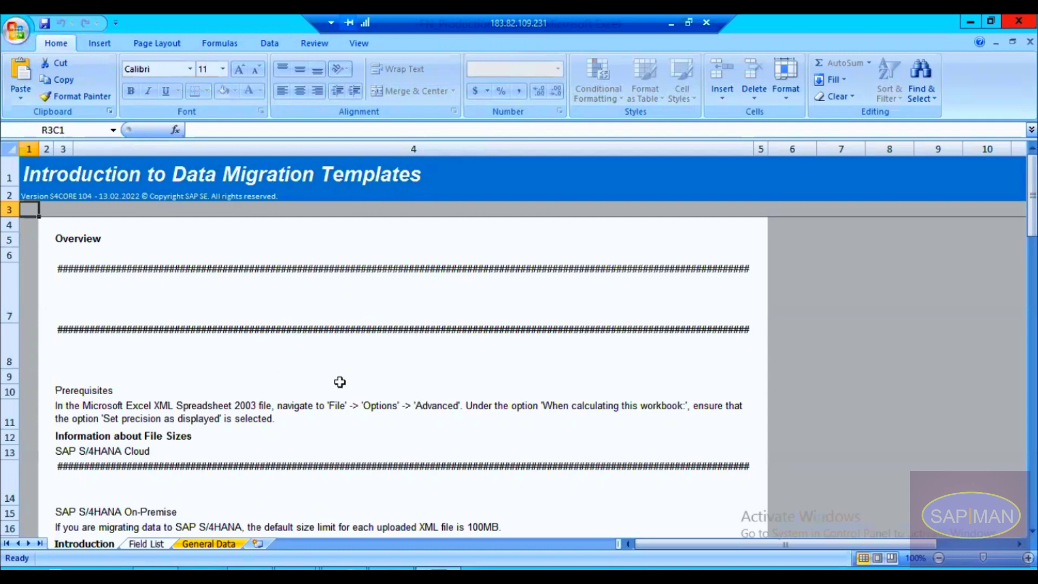
left_click(195, 292)
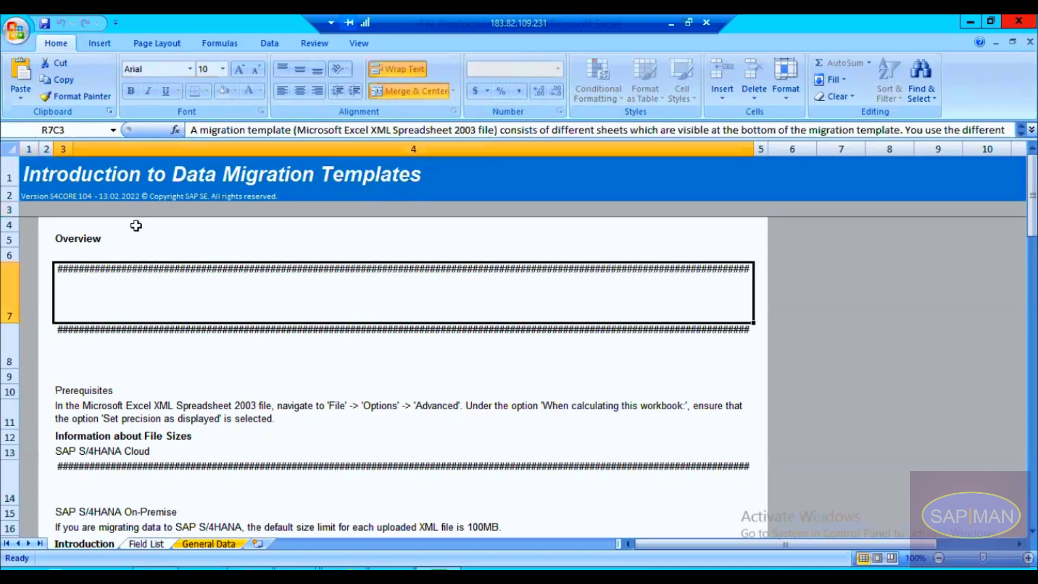
left_click(98, 200)
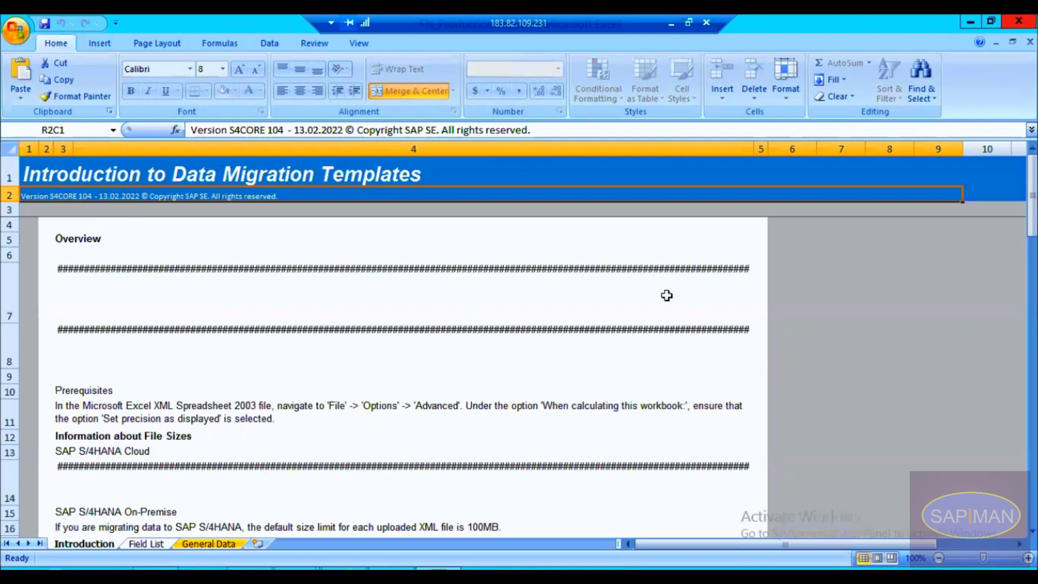
left_click_drag(1031, 195, 1032, 219)
left_click(321, 290)
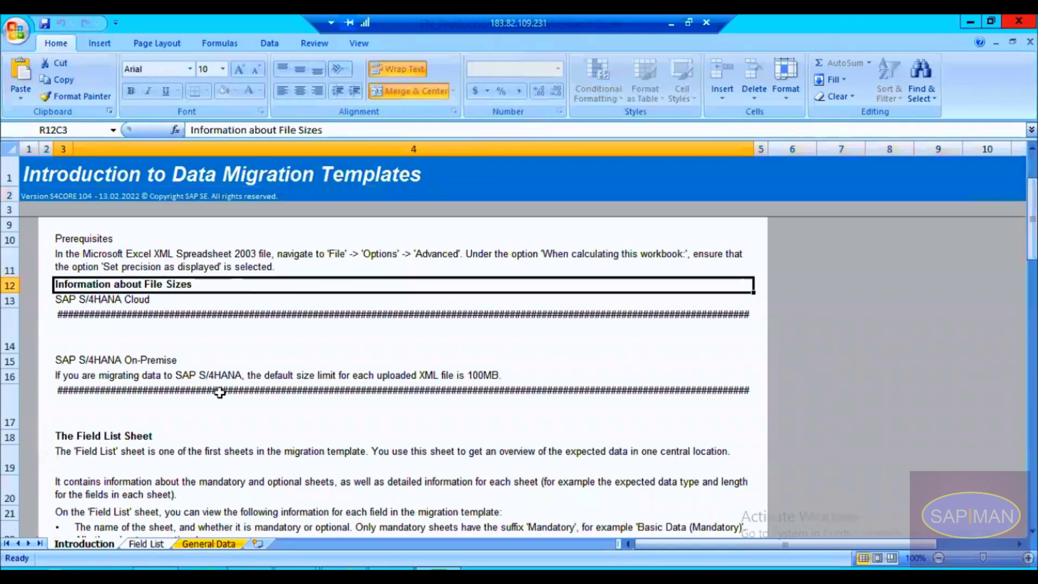
left_click(227, 350)
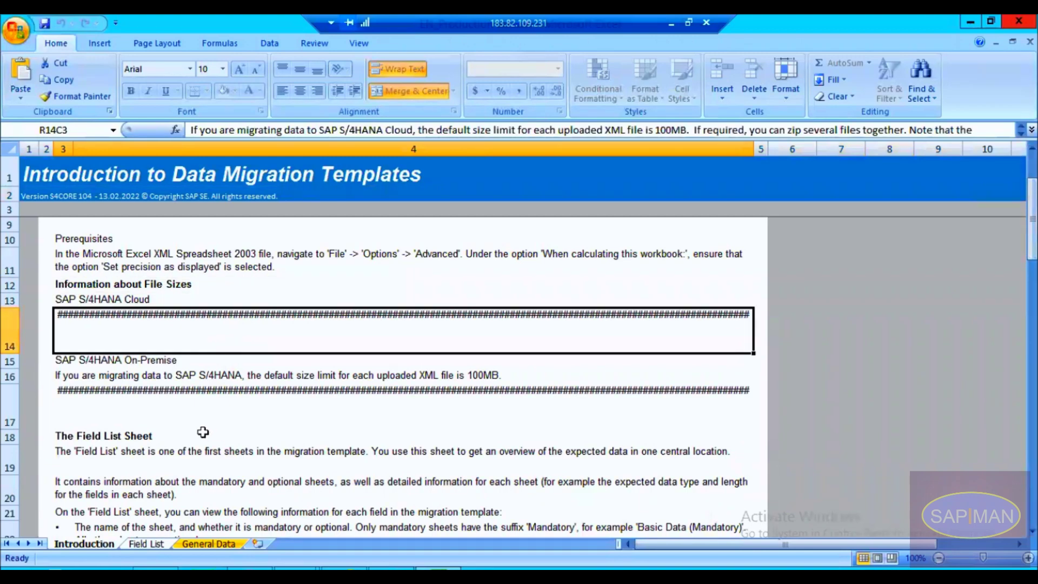
left_click(203, 409)
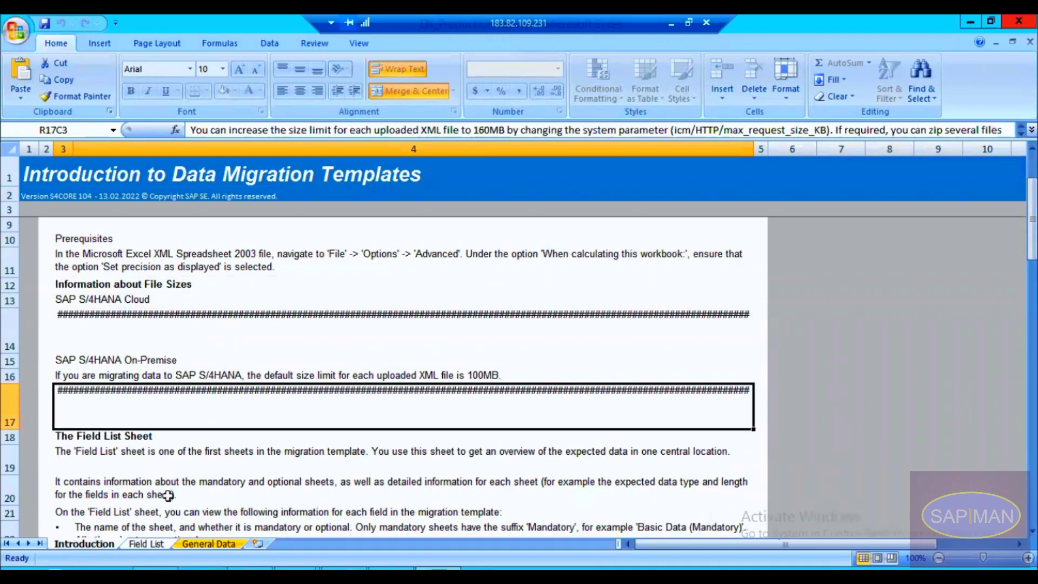
Step: Review the Field List sheet for the production version fields and their importance
left_click(147, 544)
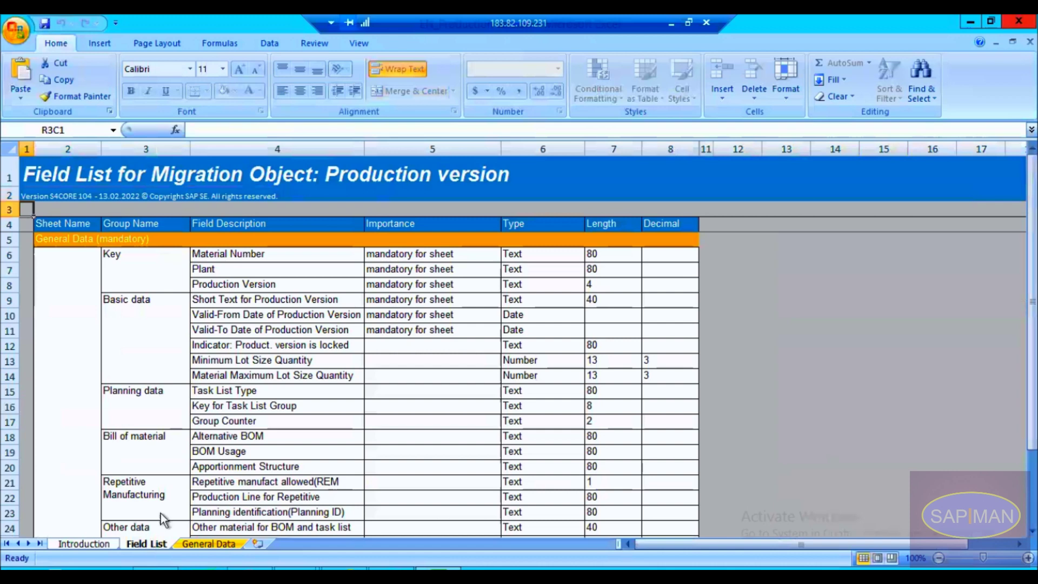
left_click(233, 376)
left_click(336, 252)
left_click(431, 303)
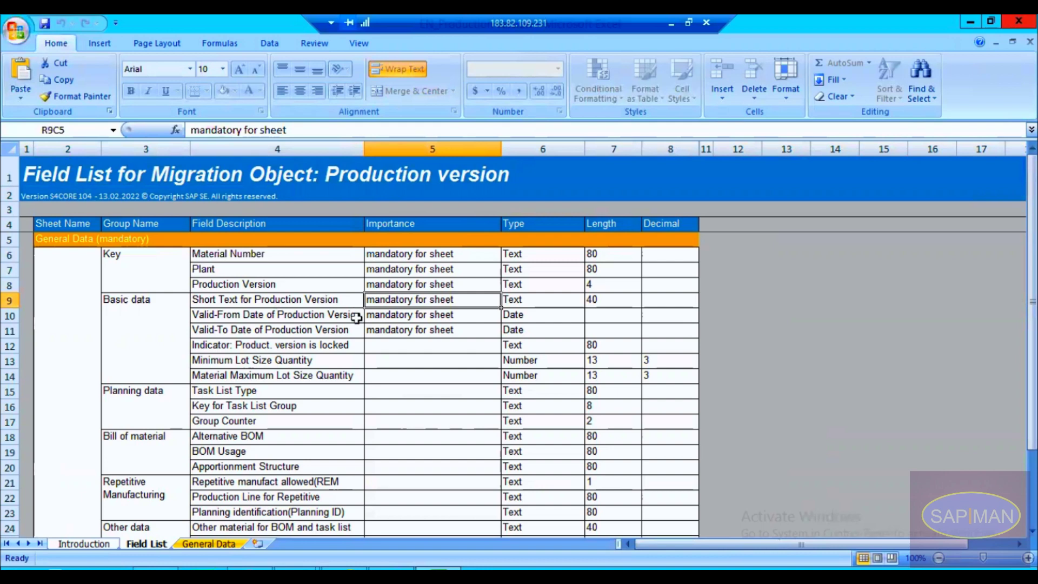
Step: Switch to SAP and start transaction C223 for mass processing of production versions
left_click(296, 569)
left_click(310, 486)
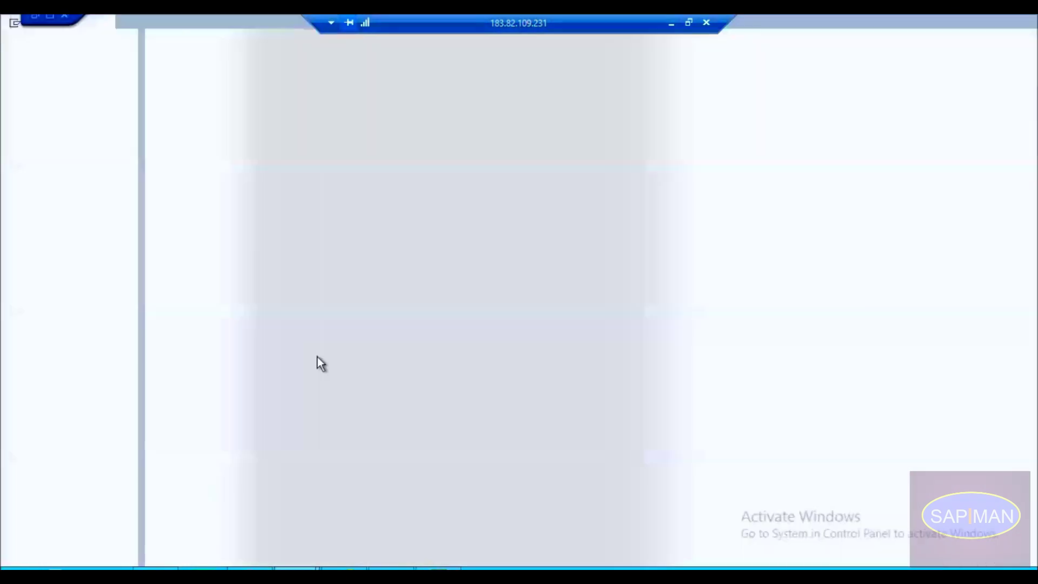
type("c223")
key("Return")
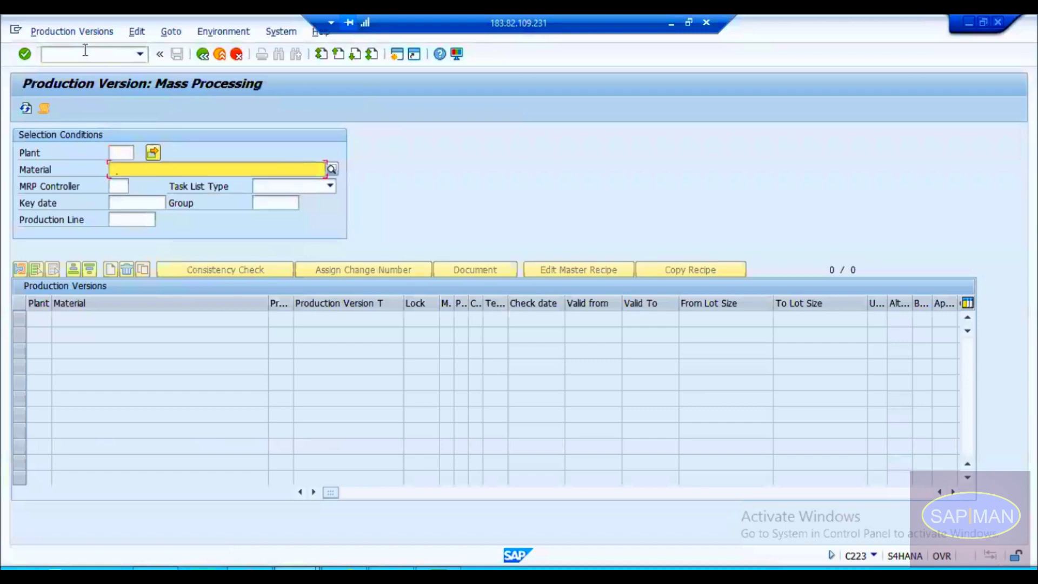
key("space")
key("Down")
key("Down")
key("Down")
key("Return")
key("Return")
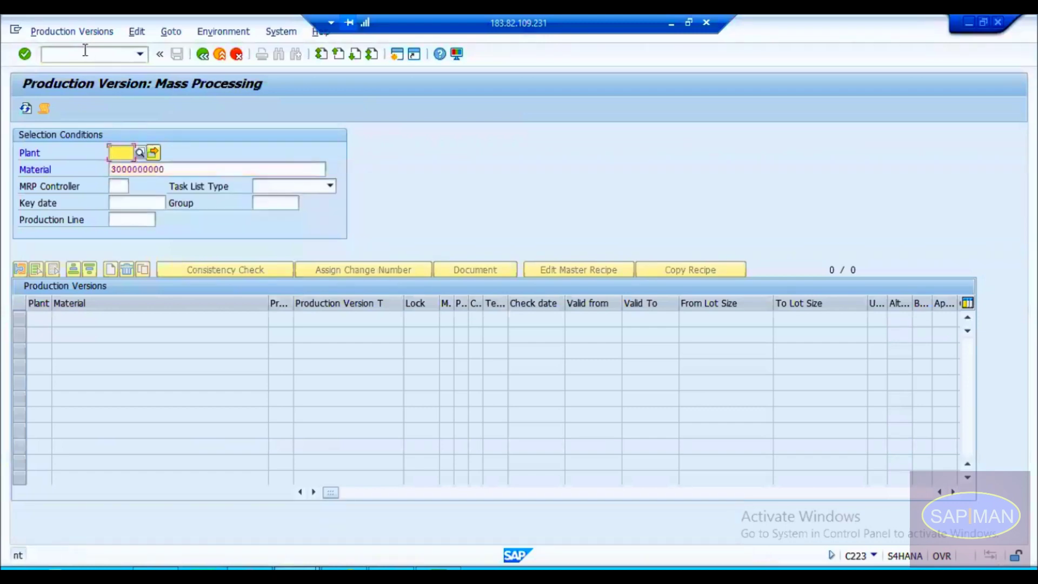
type("17")
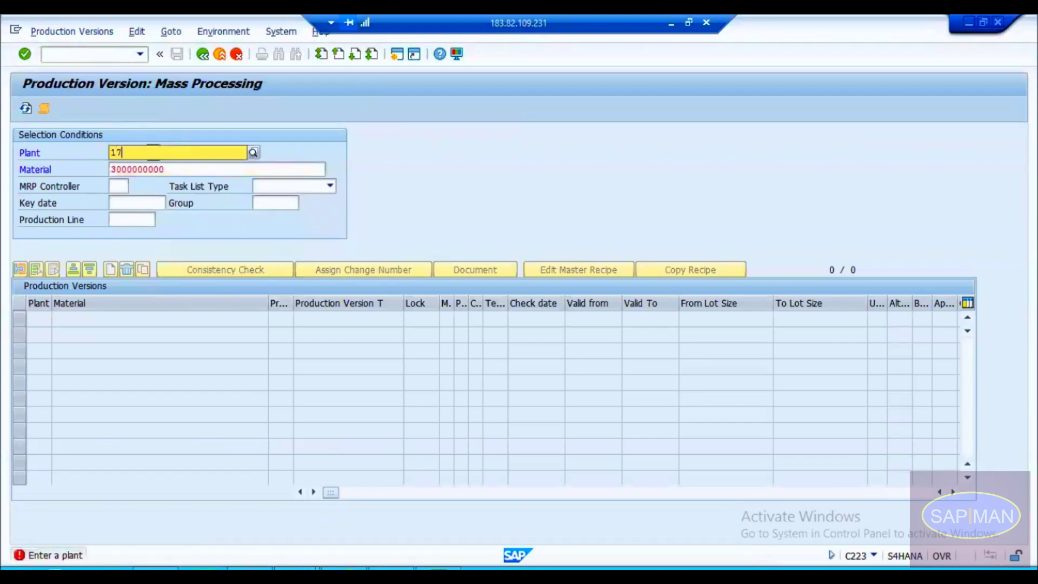
type("10")
key("Return")
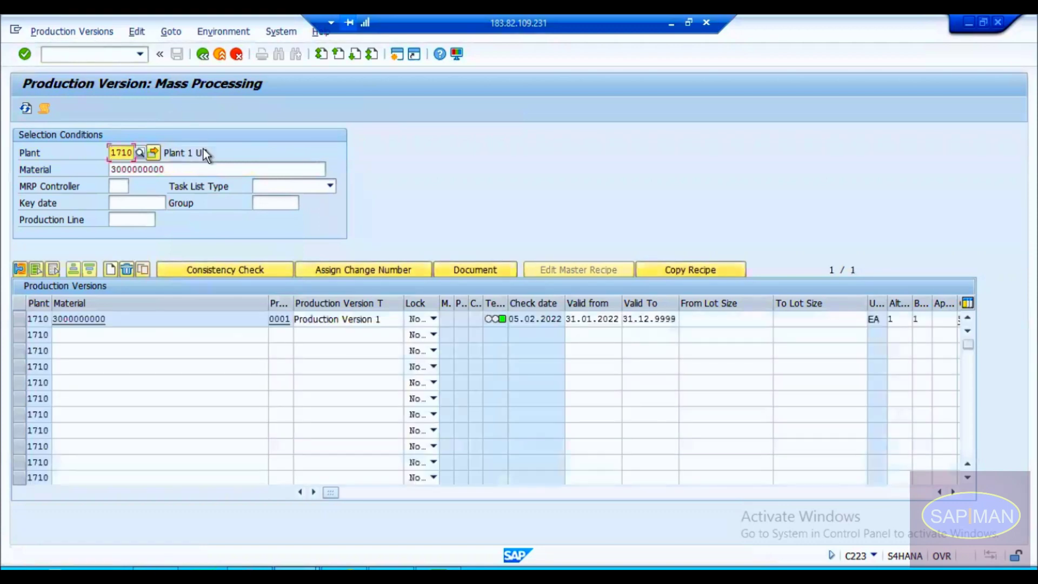
Step: Go through the listed production version's material, version, text, validity dates, lot sizes and alternative BOM fields
left_click(105, 320)
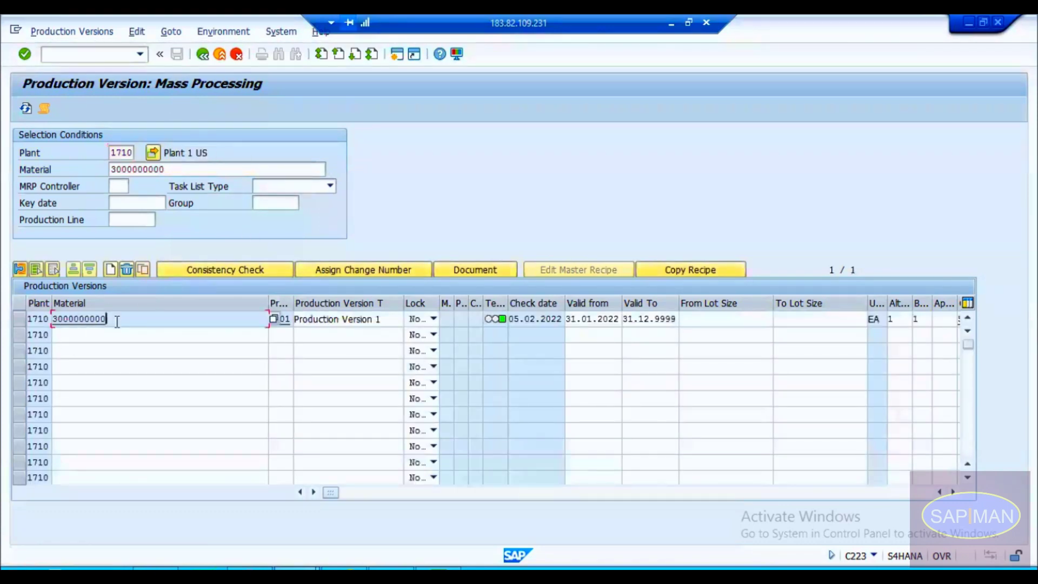
left_click(287, 318)
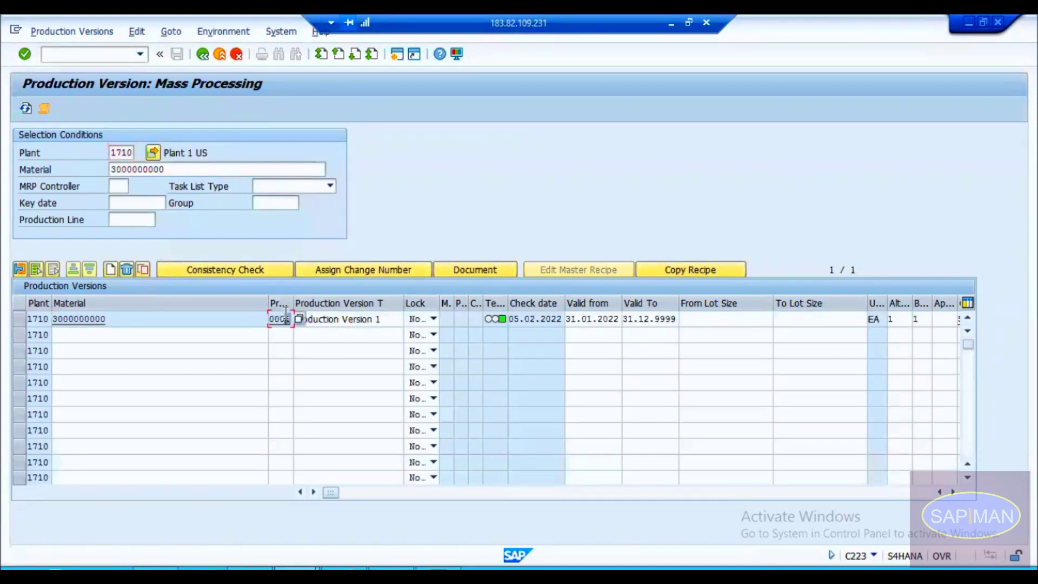
left_click(341, 318)
left_click(586, 318)
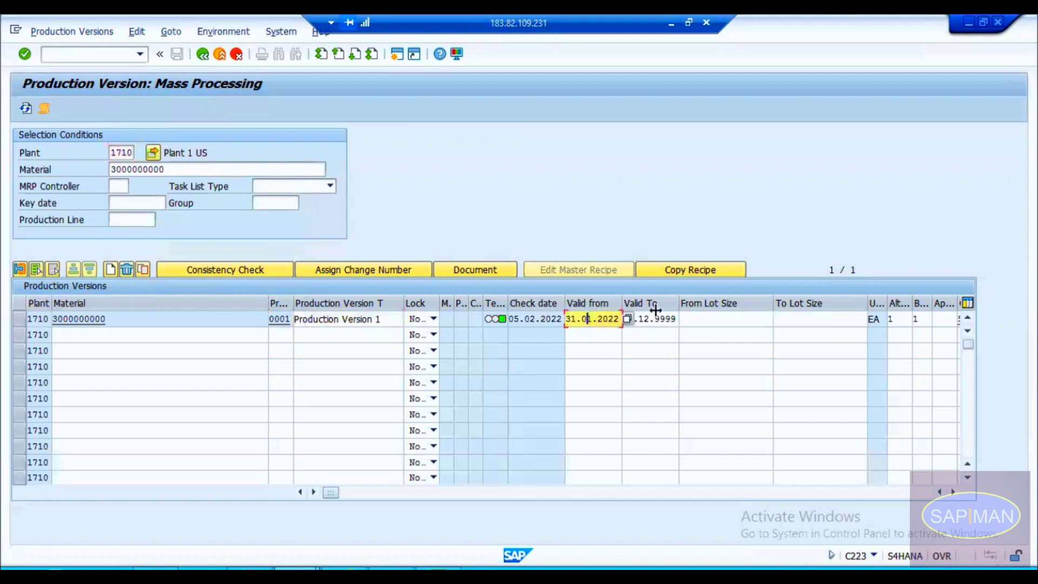
left_click(669, 318)
left_click(731, 319)
left_click(817, 322)
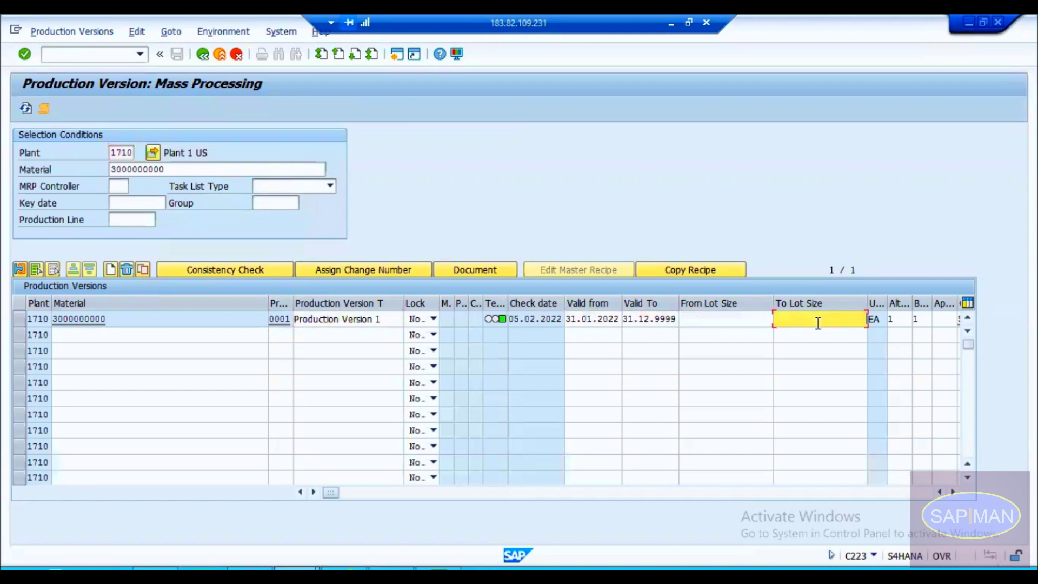
left_click(897, 324)
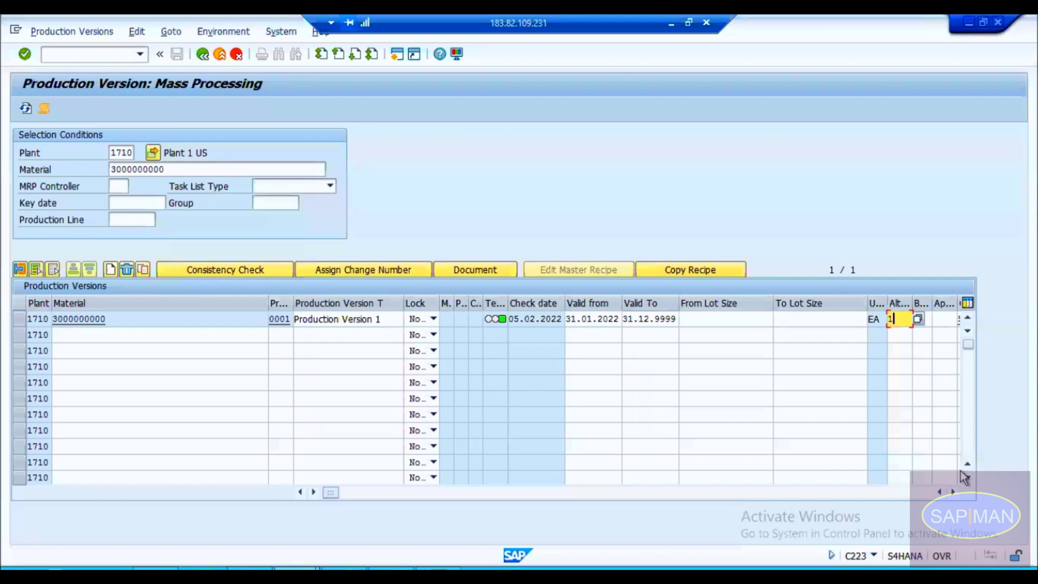
Step: Examine the row's remaining columns, including group, task list type and production line, and switch back to the Field List in Excel
left_click(951, 492)
left_click(951, 492)
left_click(951, 493)
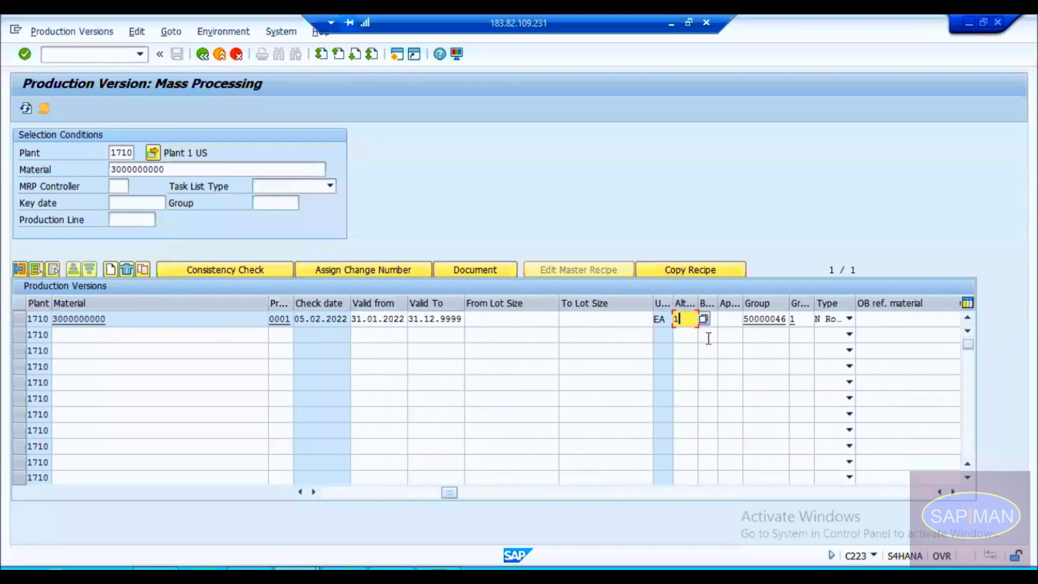
left_click(952, 491)
left_click(950, 492)
left_click(950, 492)
left_click(948, 492)
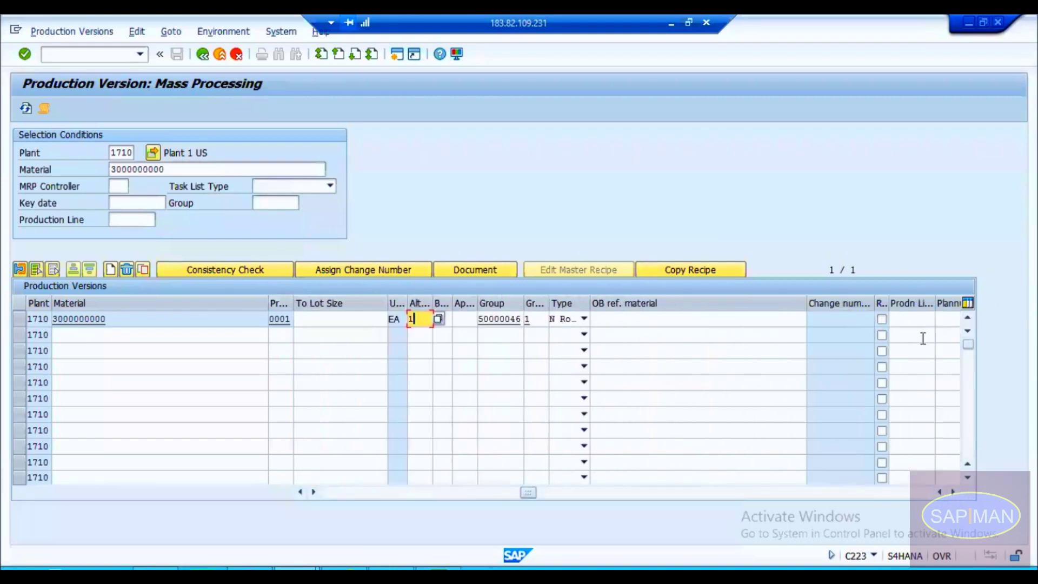
key("alt+Tab")
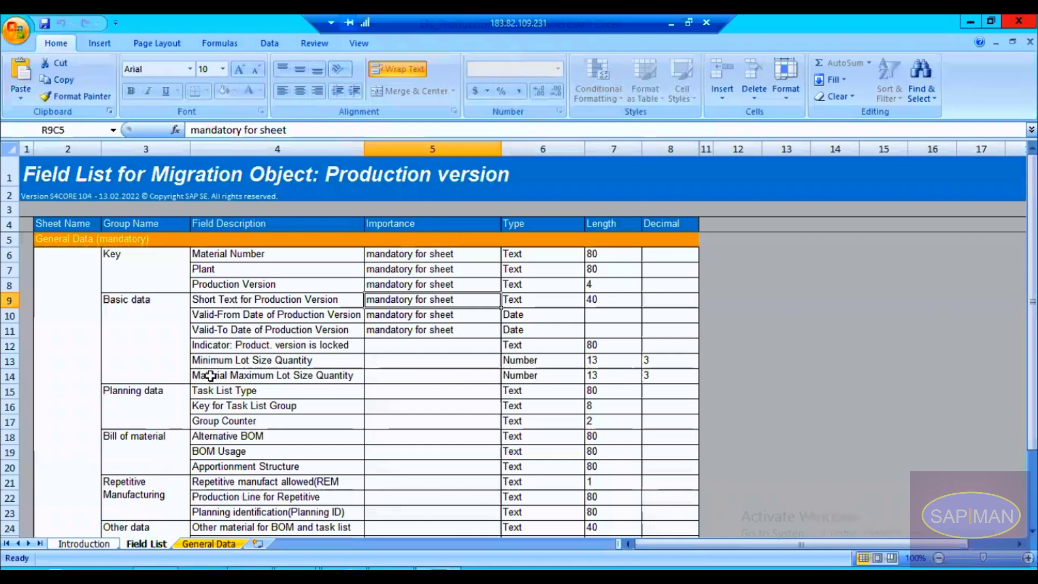
Step: Review the Material Number, Plant and Short Text for Production Version rows in the Field List, including the short text's importance
left_click(185, 270)
left_click(238, 268)
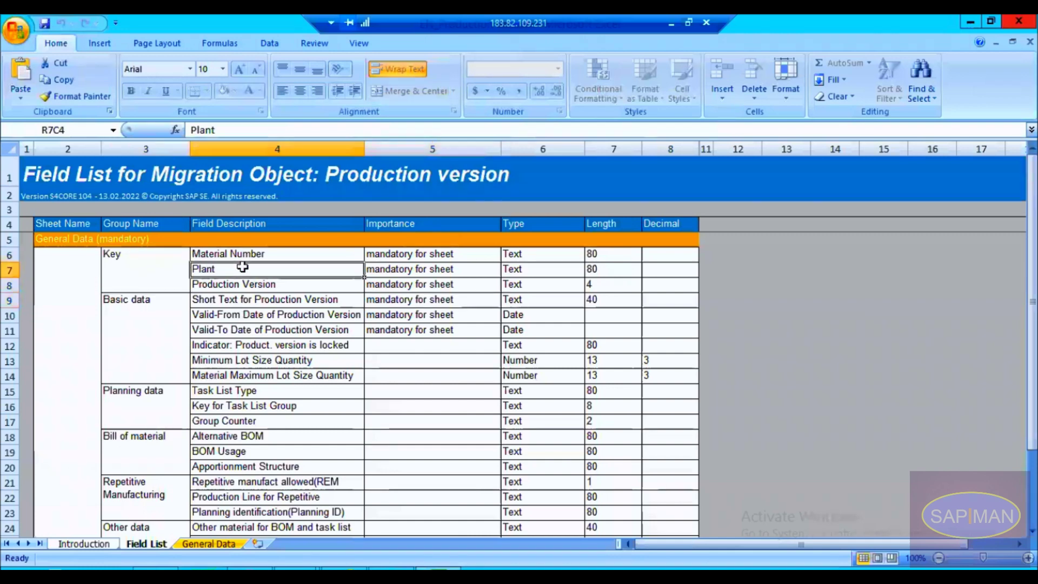
left_click(242, 253)
left_click(241, 269)
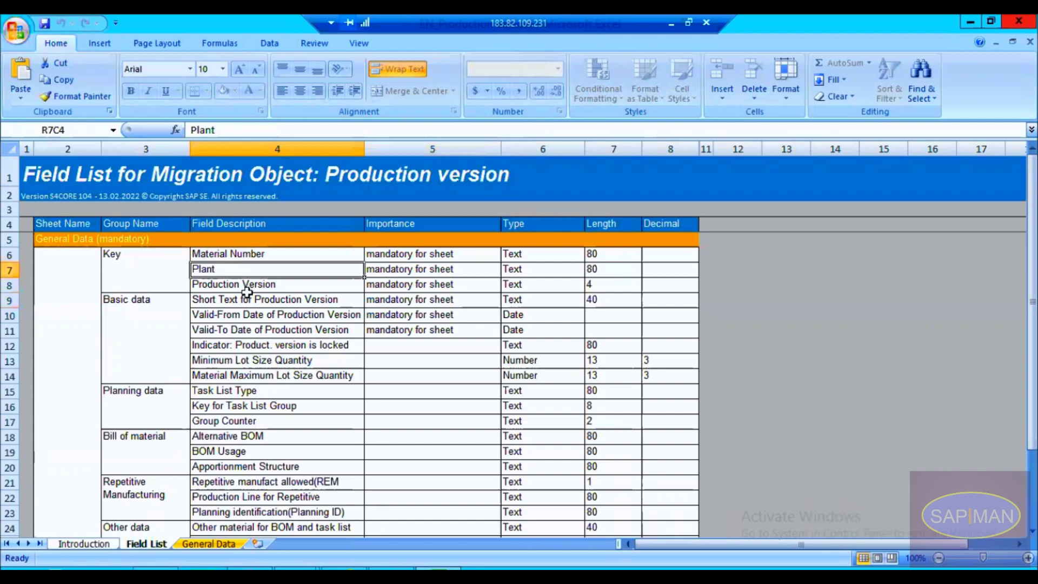
left_click(248, 299)
key("Right")
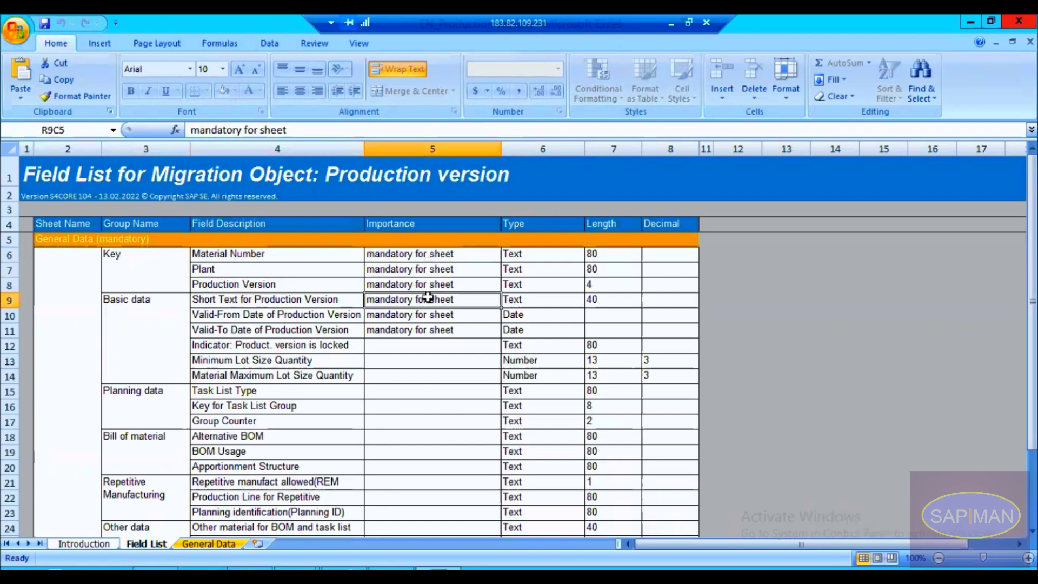
Step: Examine the importance, type and length specified for the Material Number field
double_click(450, 252)
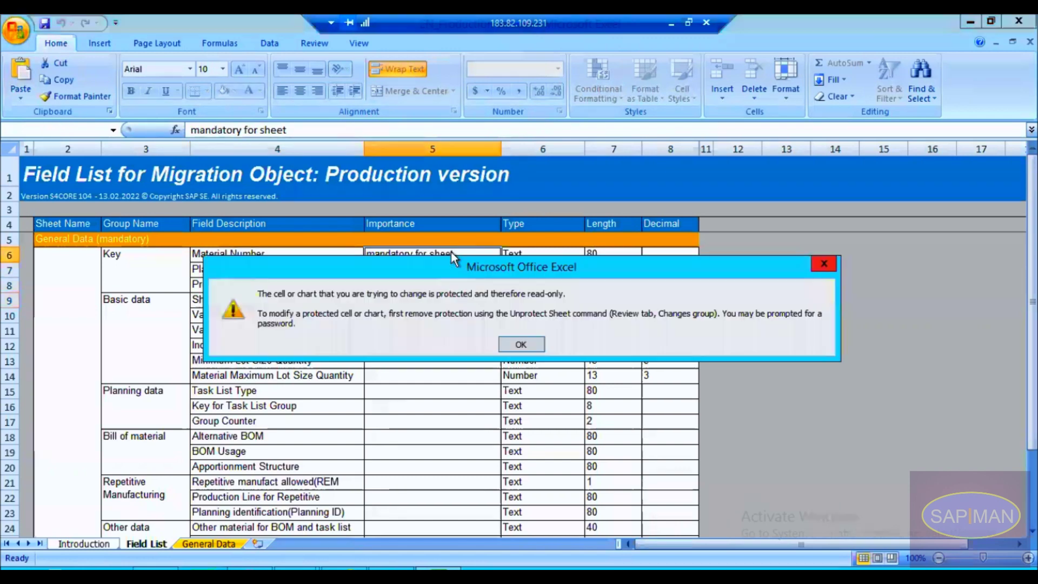
left_click(519, 344)
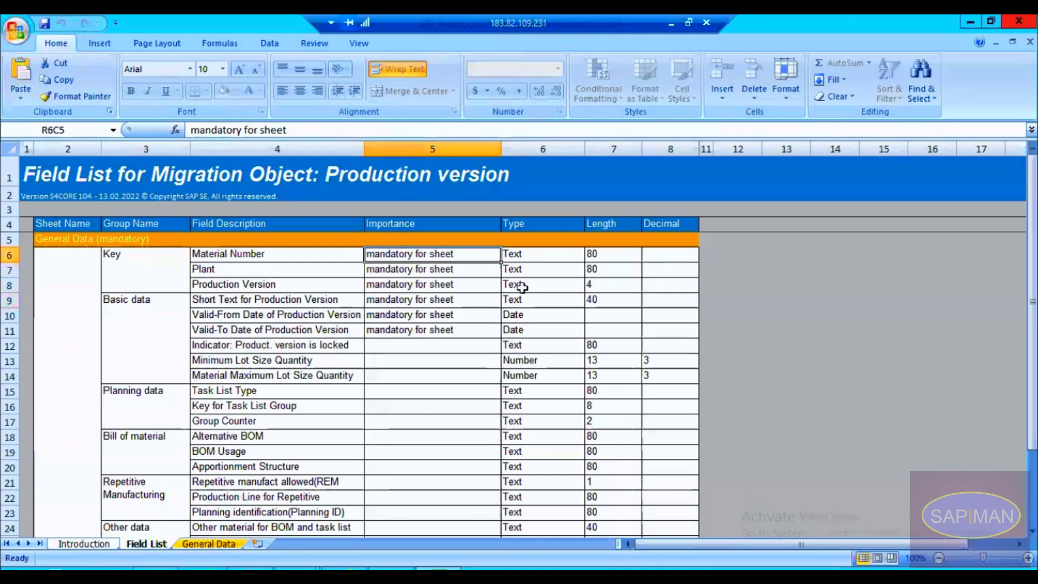
left_click(529, 257)
left_click(605, 259)
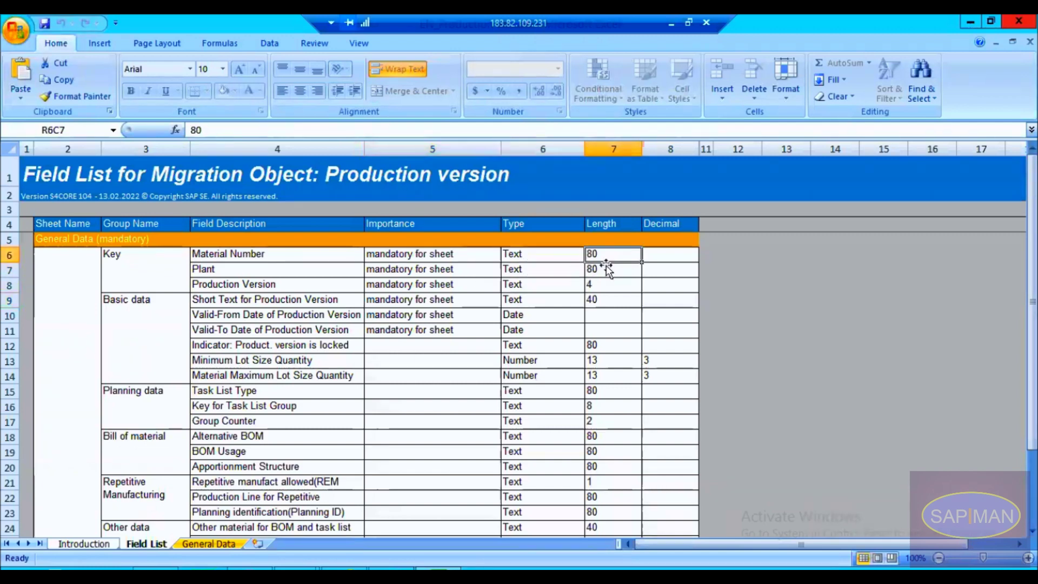
left_click(309, 258)
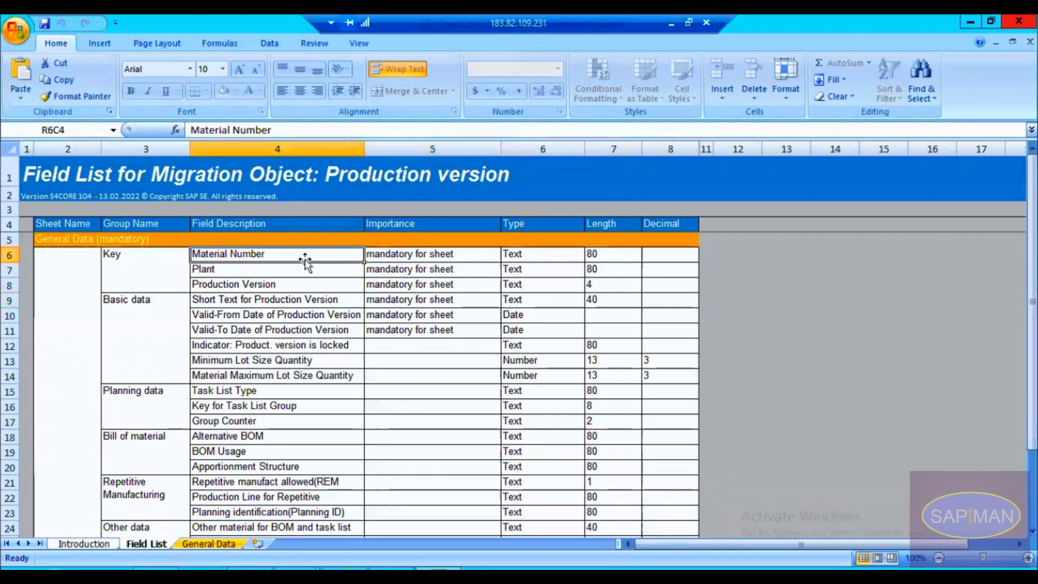
left_click(609, 258)
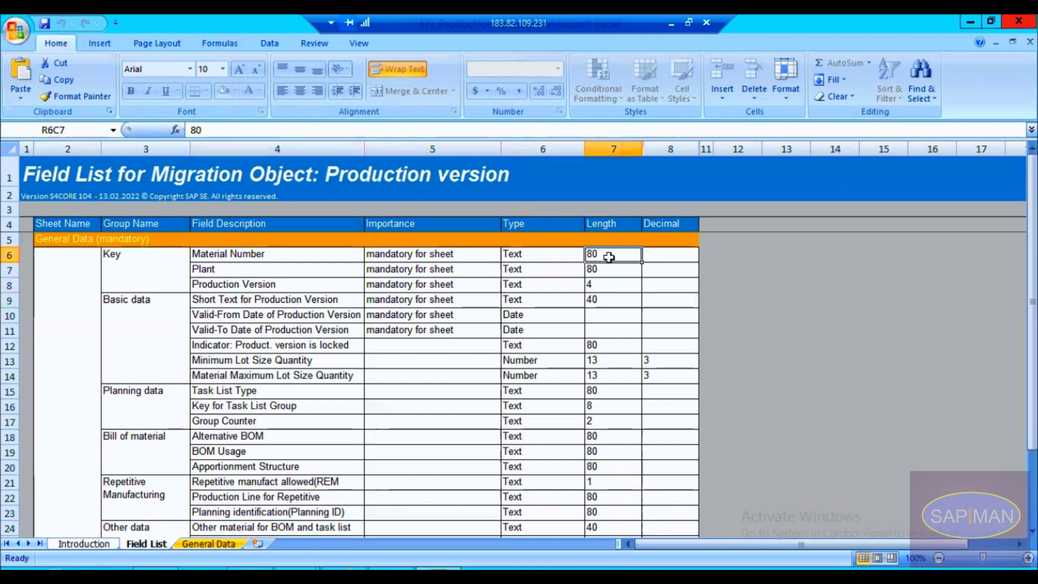
left_click(537, 255)
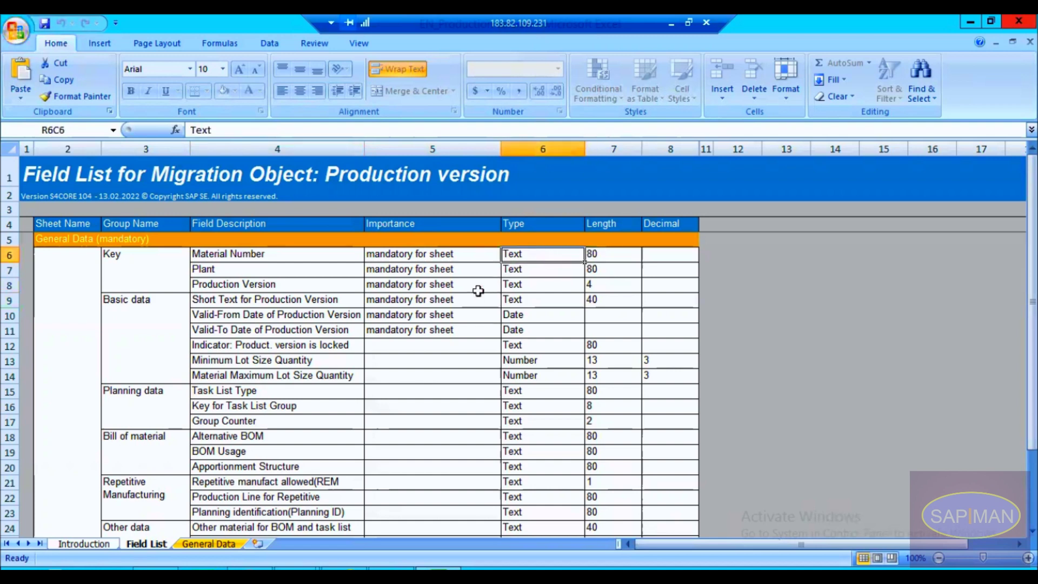
Step: Go through the Key and Basic data groups, covering short text, valid-from and valid-to dates, the locked indicator and maximum lot size
left_click(267, 381)
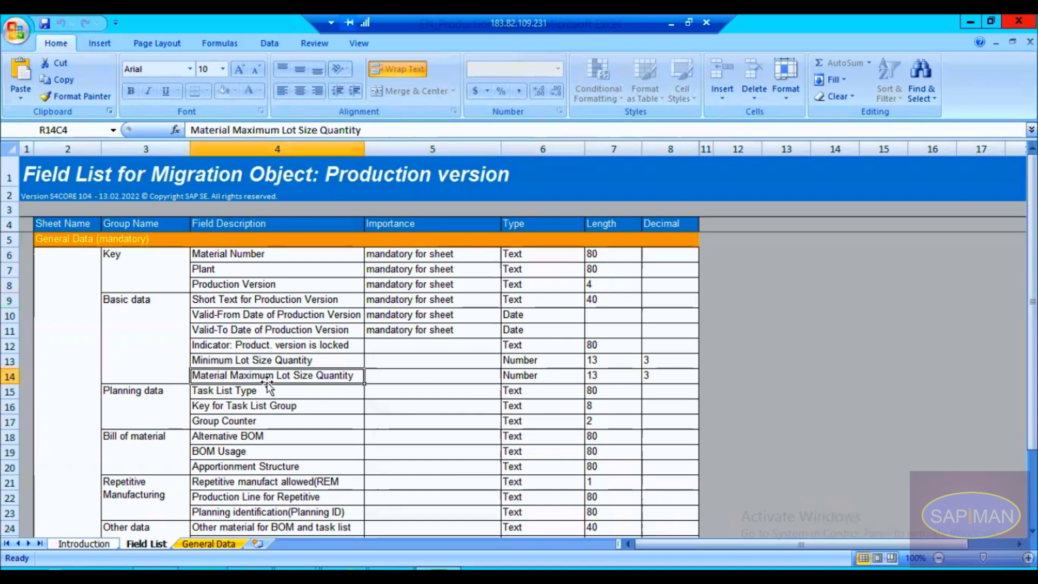
left_click(268, 301)
left_click(157, 284)
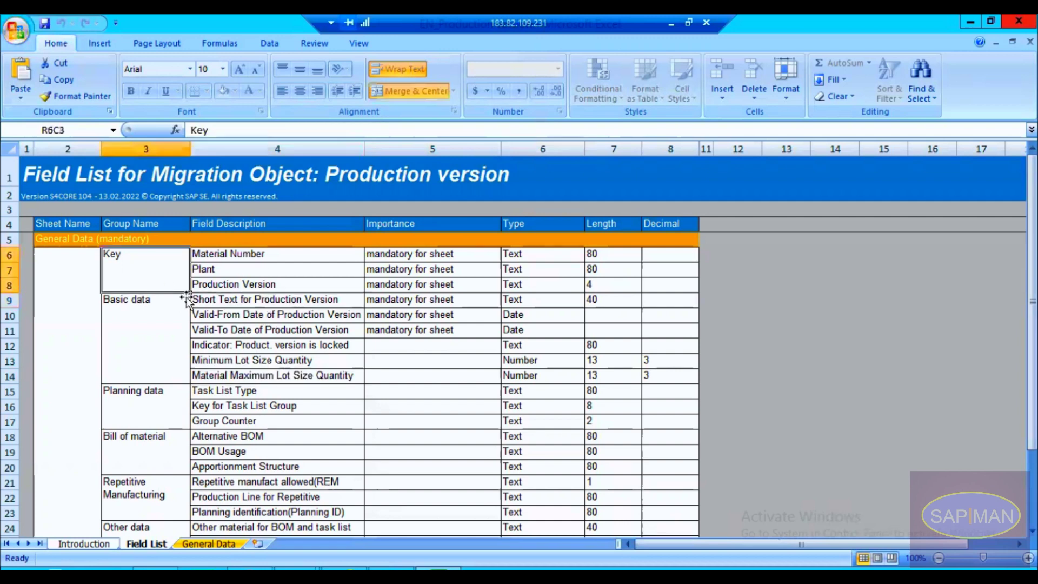
left_click(197, 317)
left_click(273, 301)
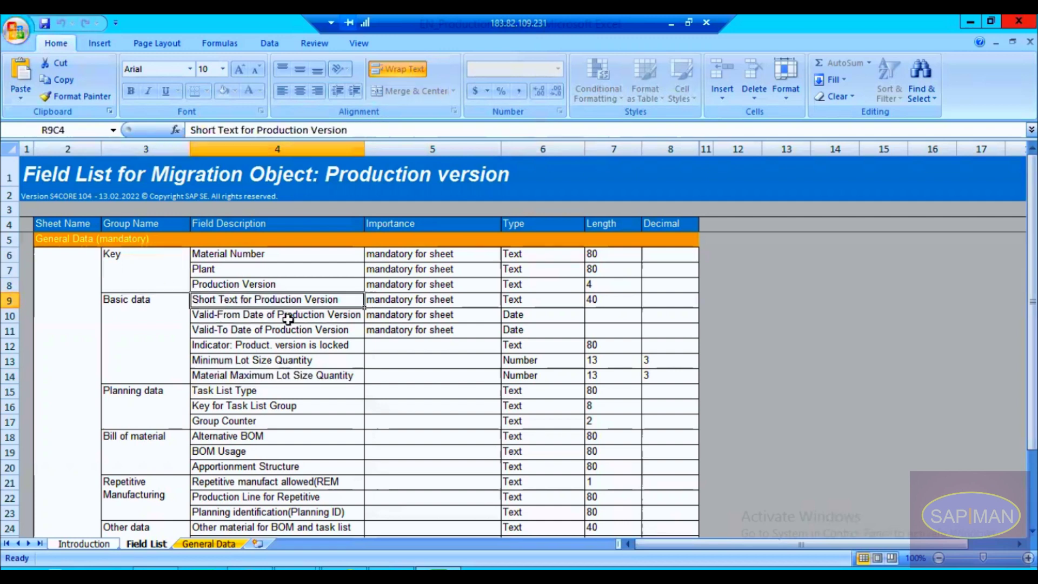
left_click(288, 320)
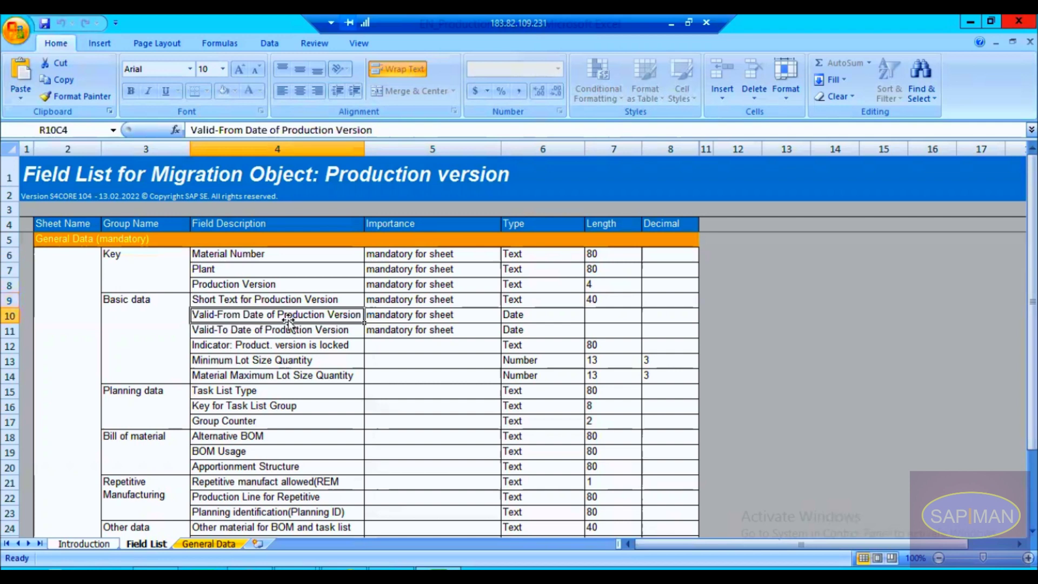
left_click(285, 329)
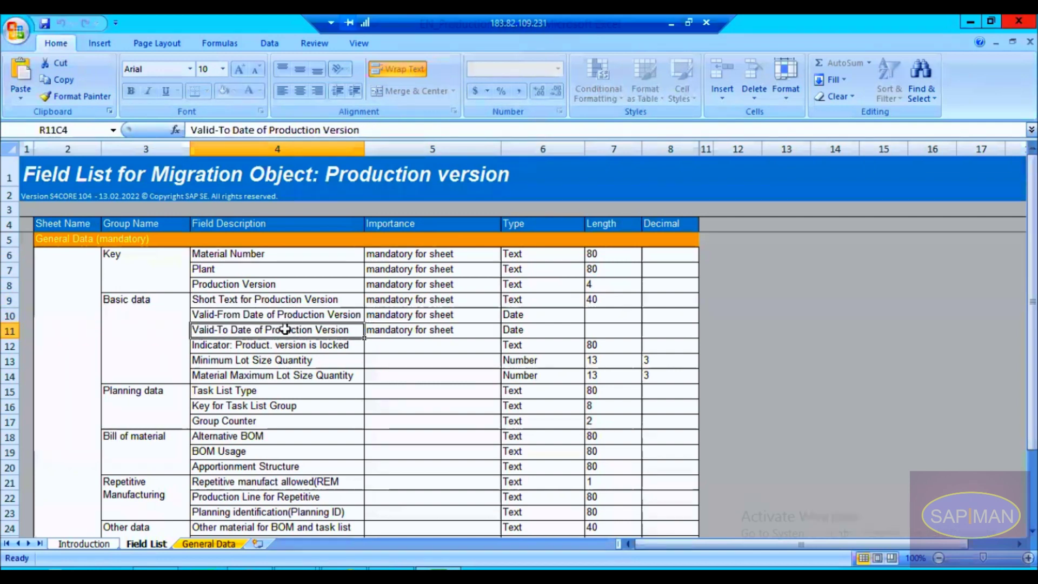
left_click(277, 348)
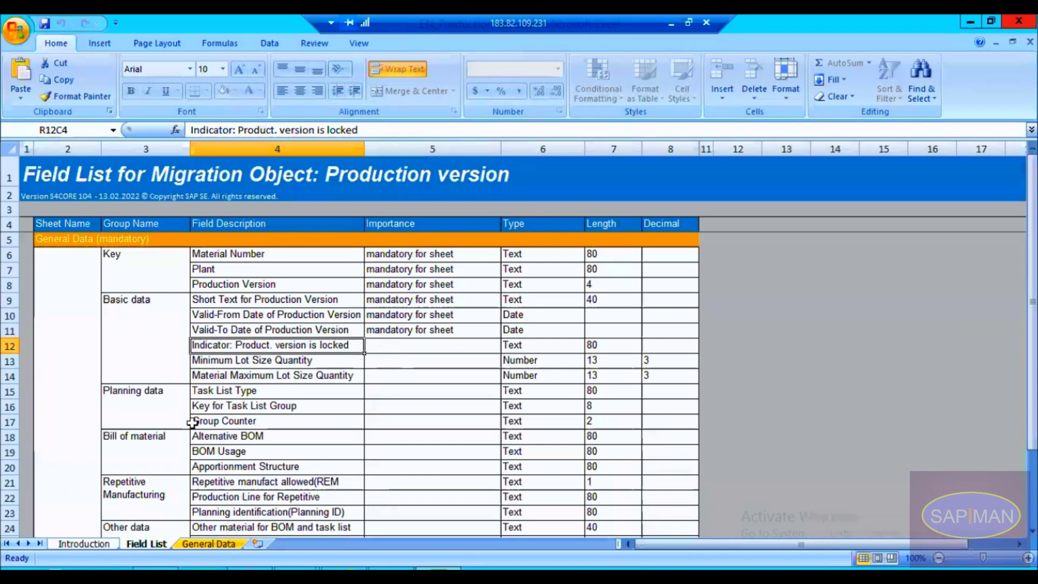
Step: Compare the Minimum Lot Size Quantity field with the lot size and other production version columns in SAP transaction C223
left_click(395, 405)
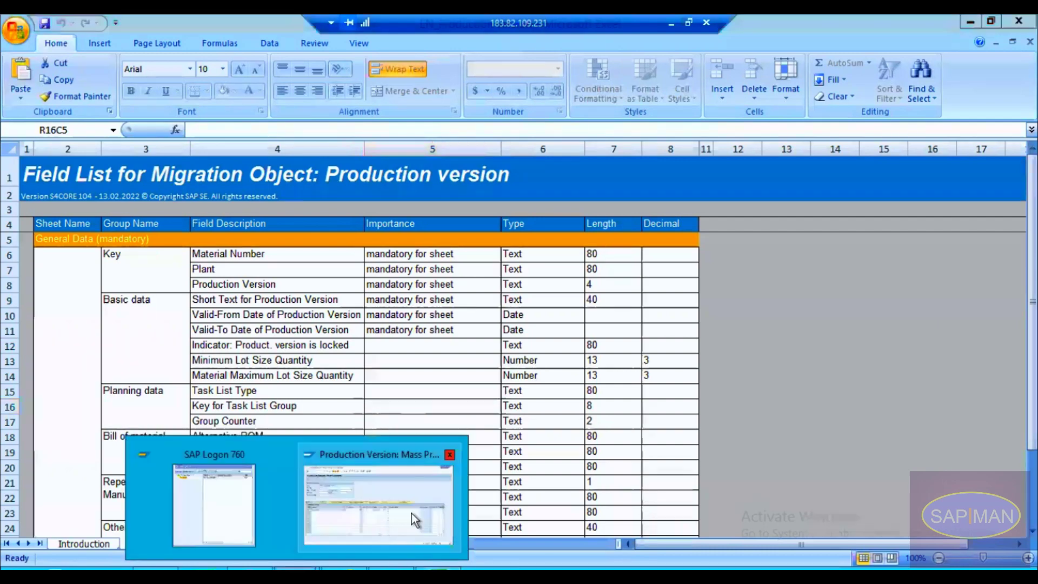
left_click(410, 513)
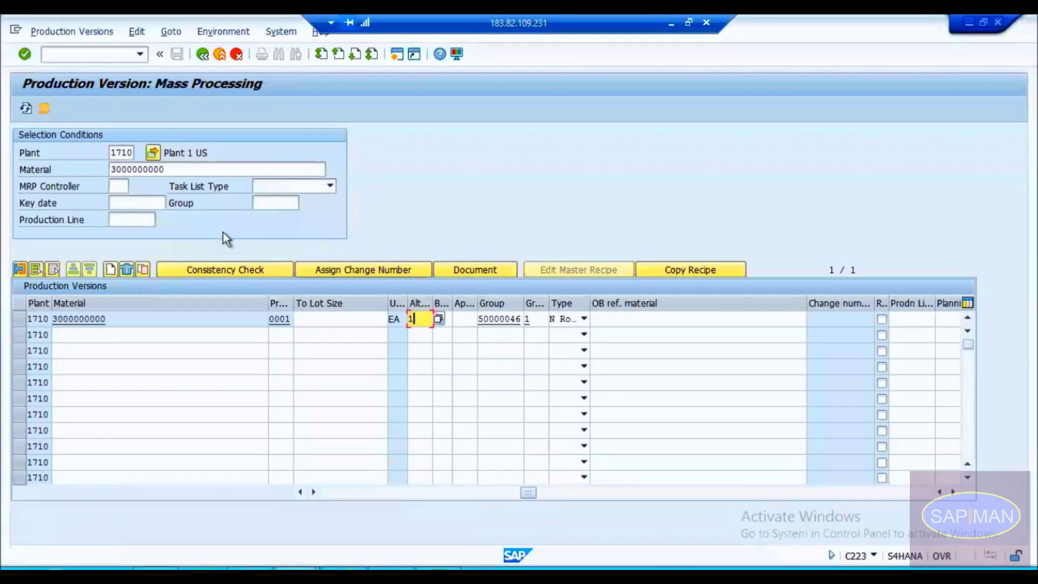
key("alt+Tab")
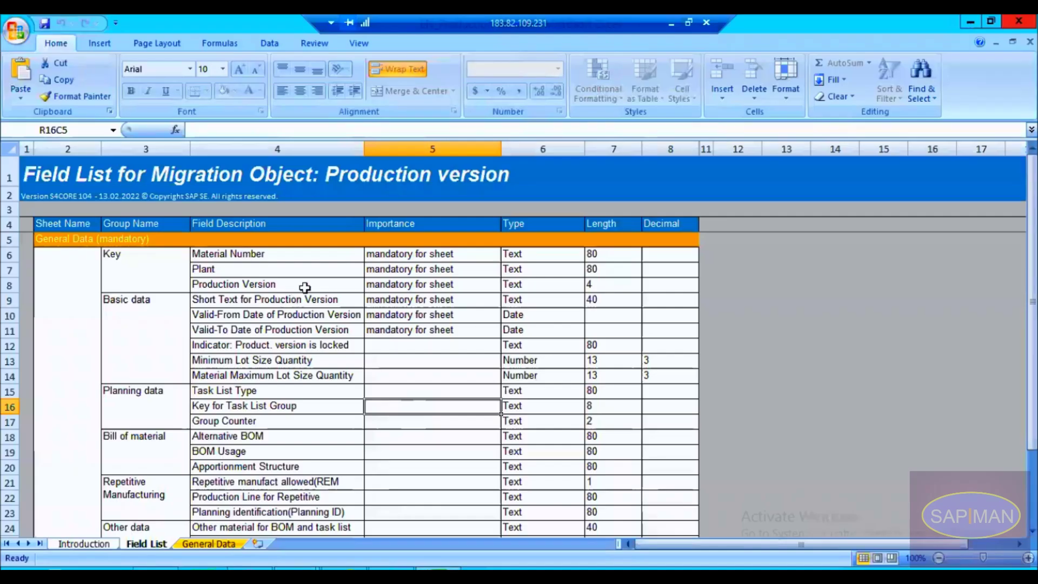
left_click(320, 362)
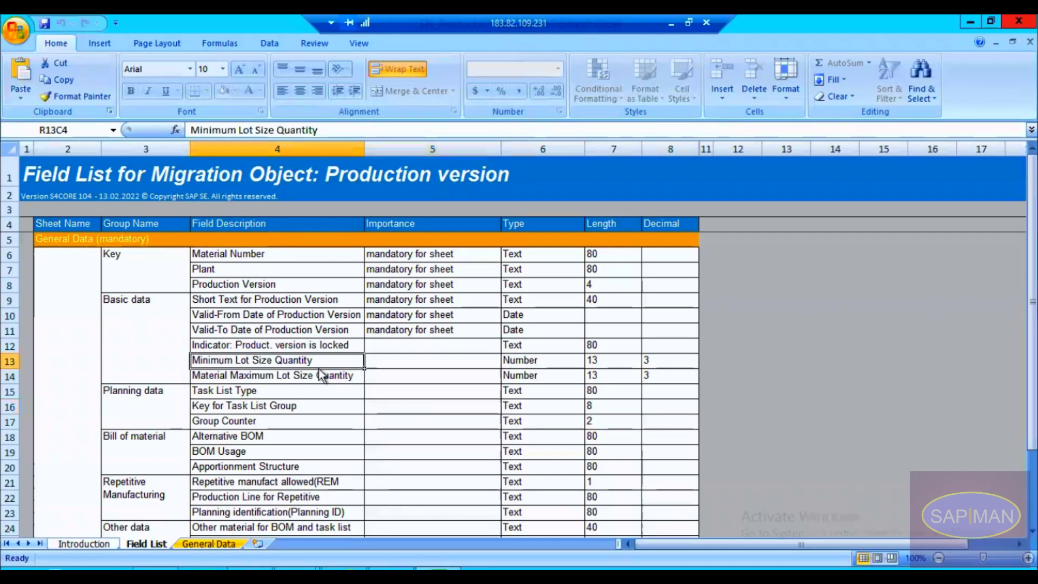
key("alt+Tab")
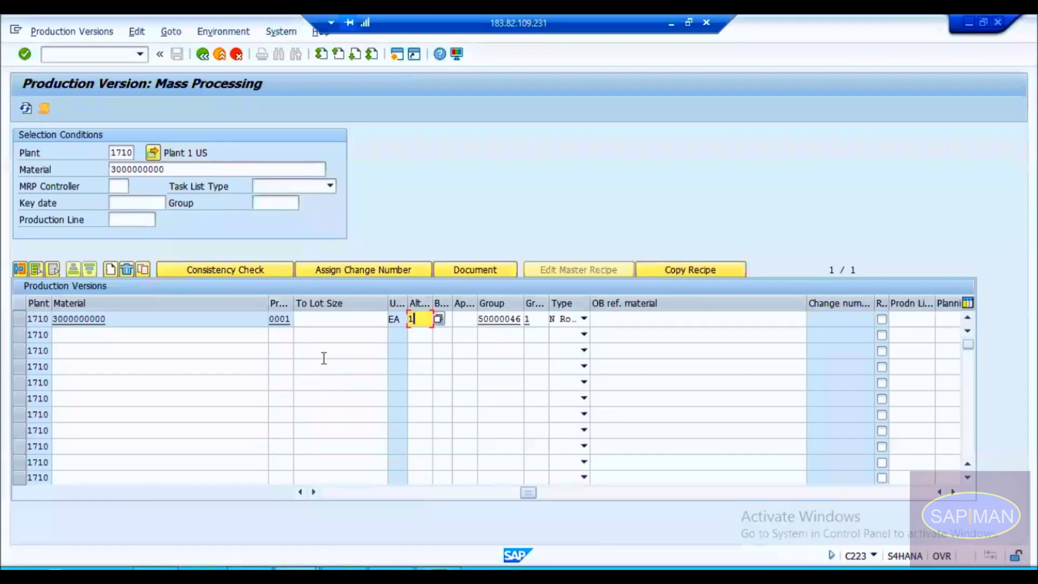
left_click(331, 318)
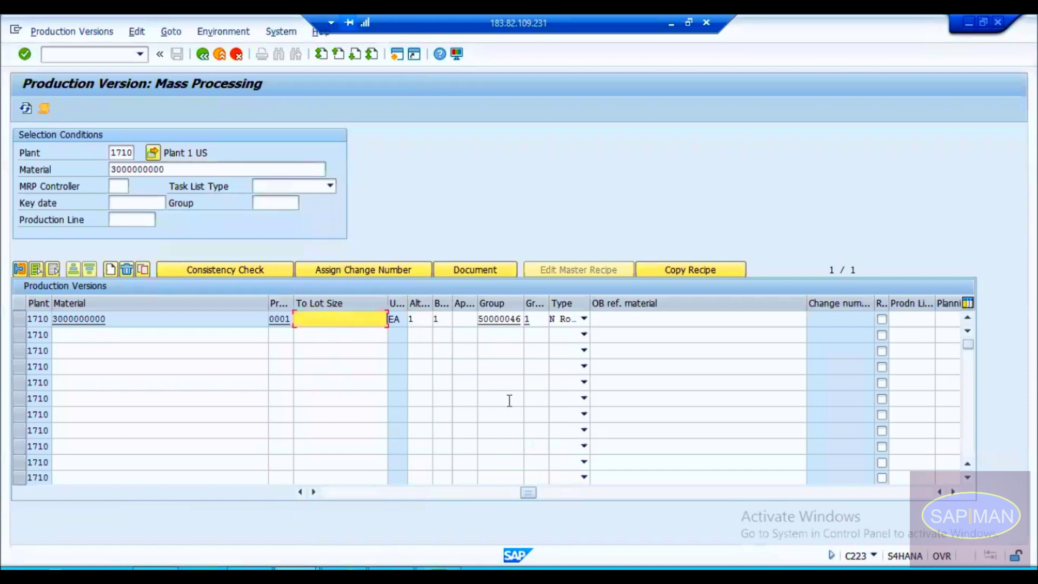
left_click_drag(536, 490, 651, 489)
left_click(651, 477)
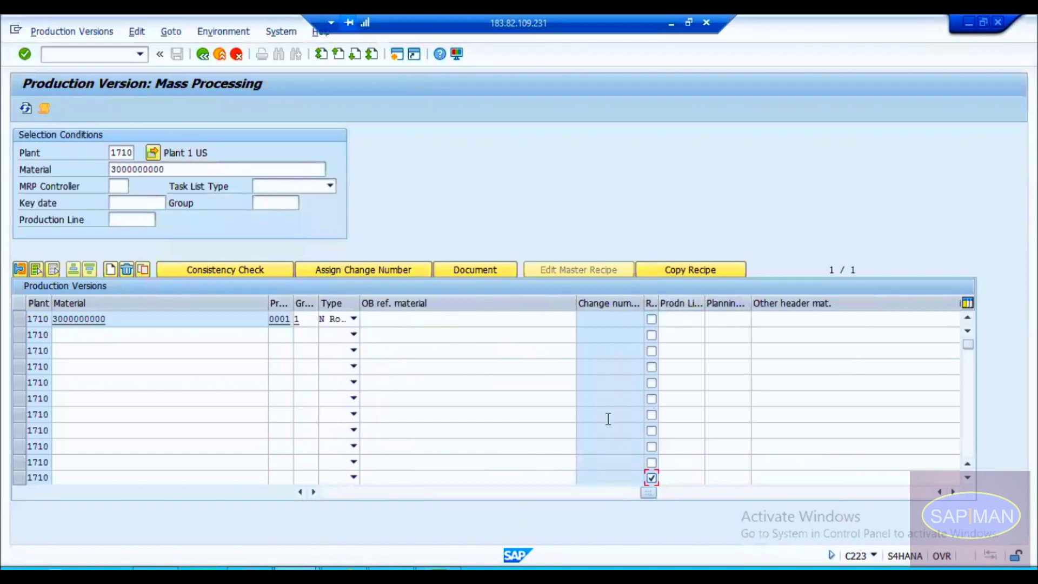
left_click(466, 493)
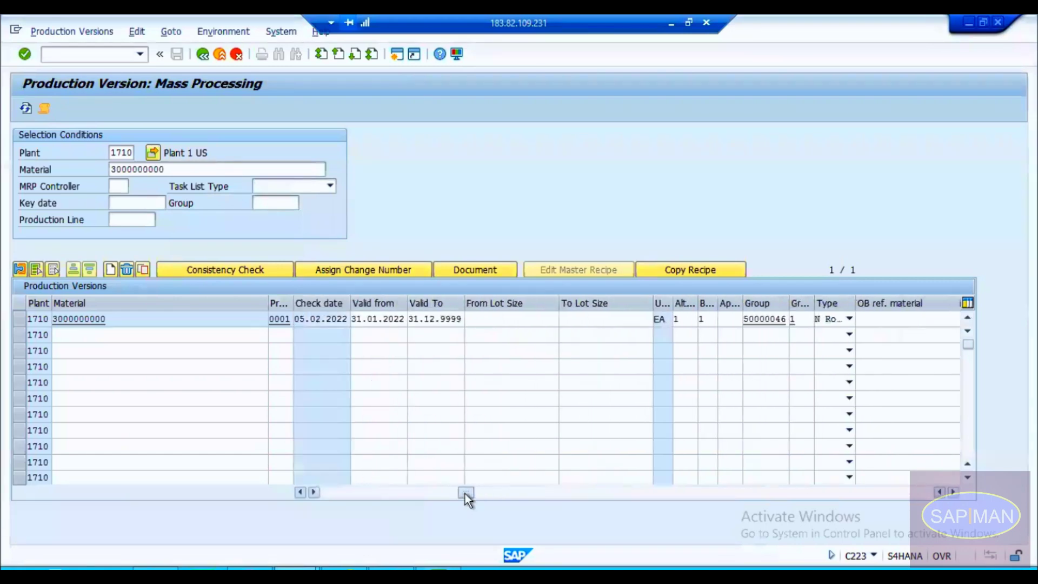
Step: Switch back to Excel and compare the Field List with the column layout of the General Data sheet
key("alt+Tab")
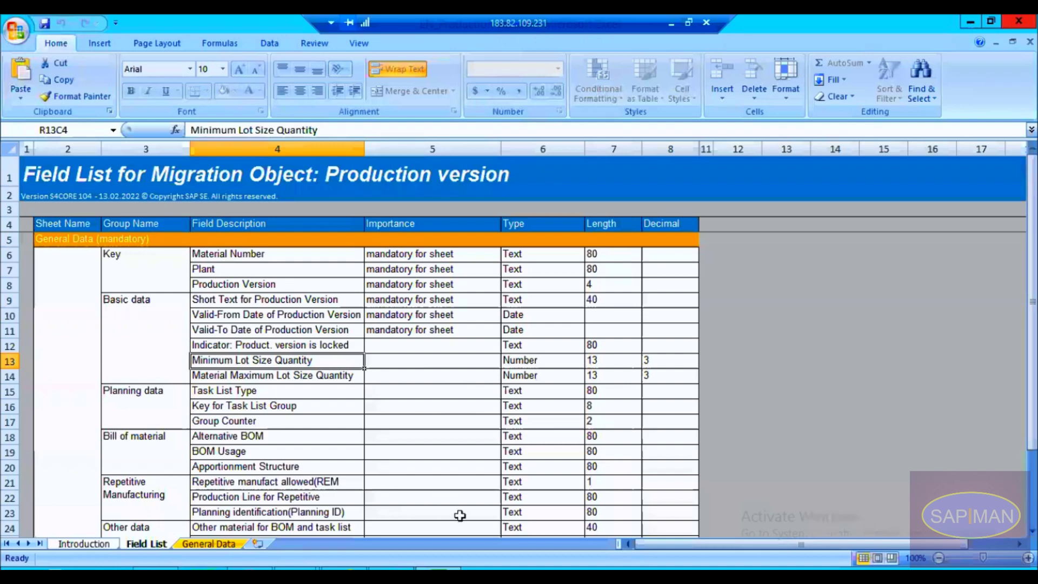
left_click(391, 299)
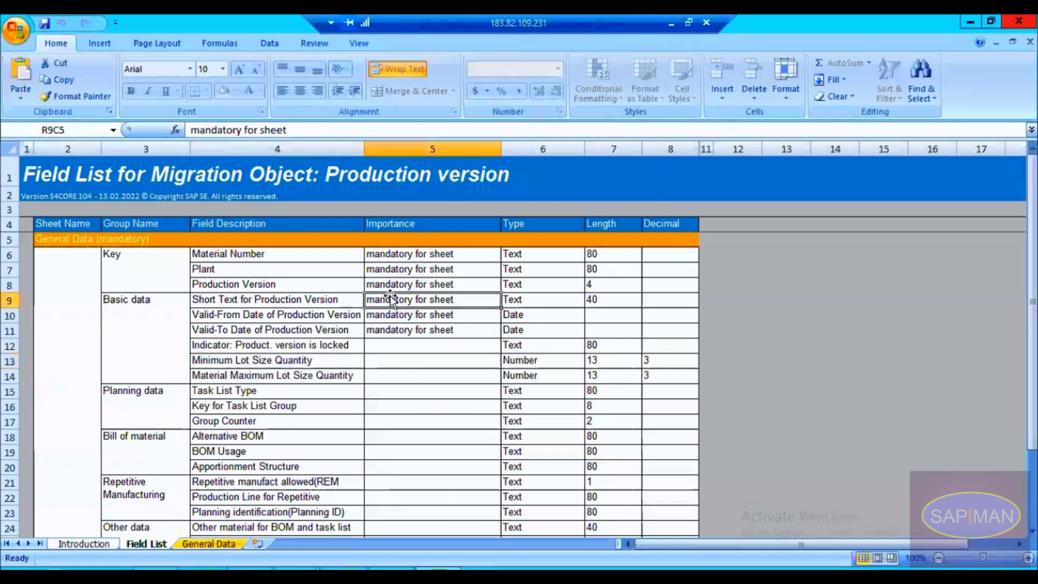
left_click(222, 542)
left_click(220, 341)
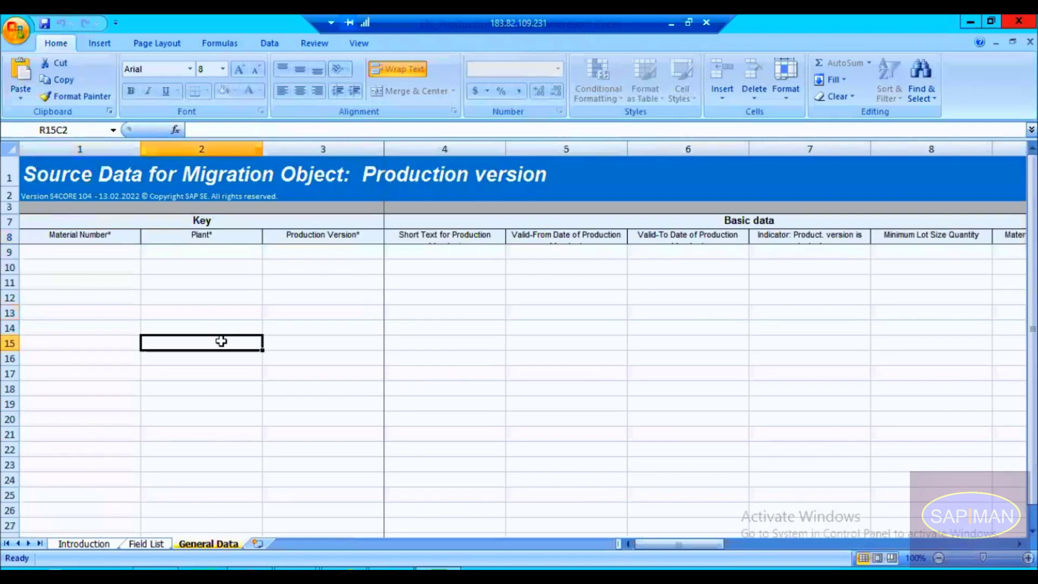
left_click(112, 253)
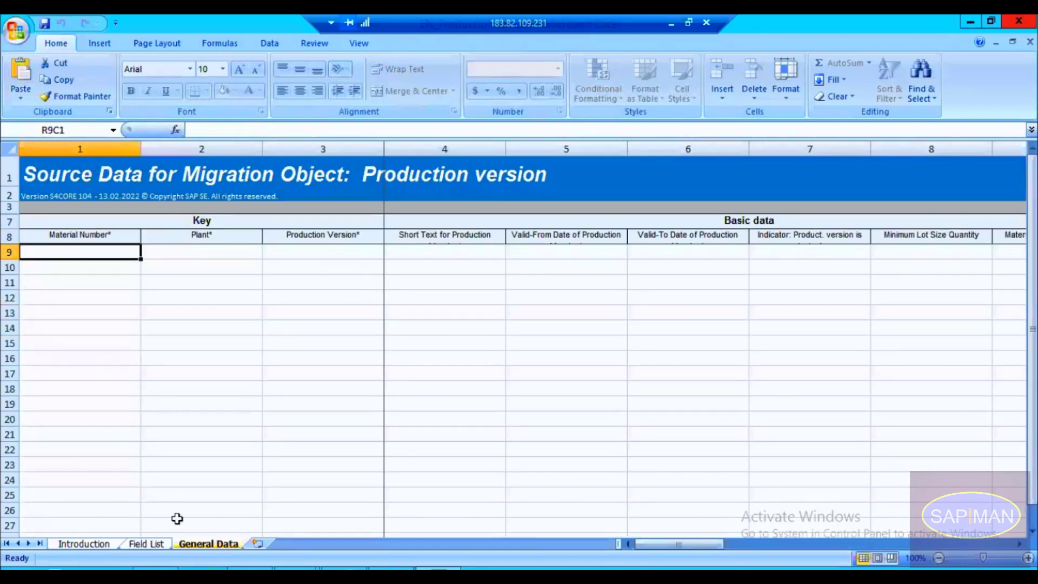
left_click(164, 541)
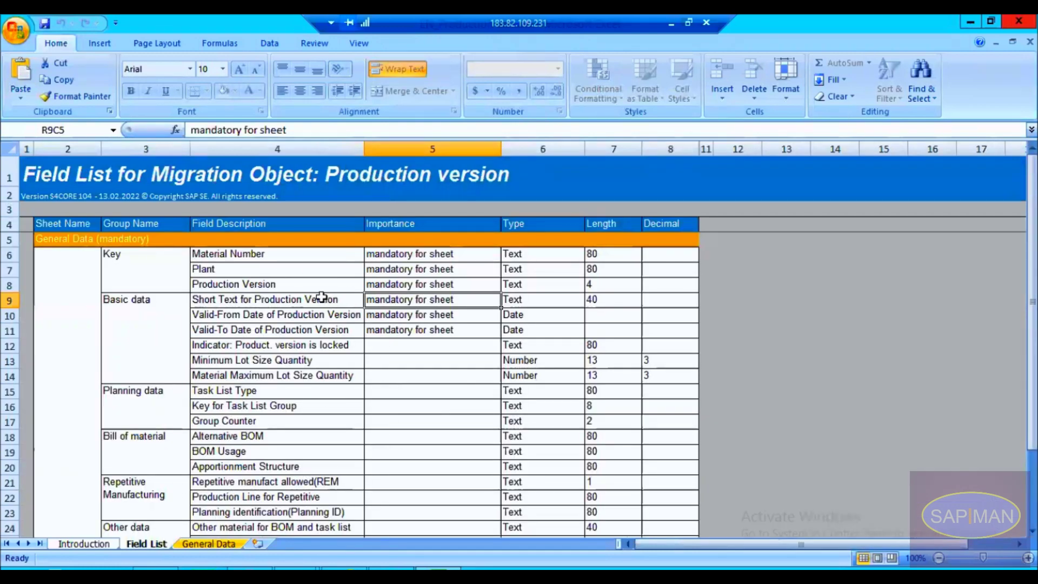
left_click(209, 543)
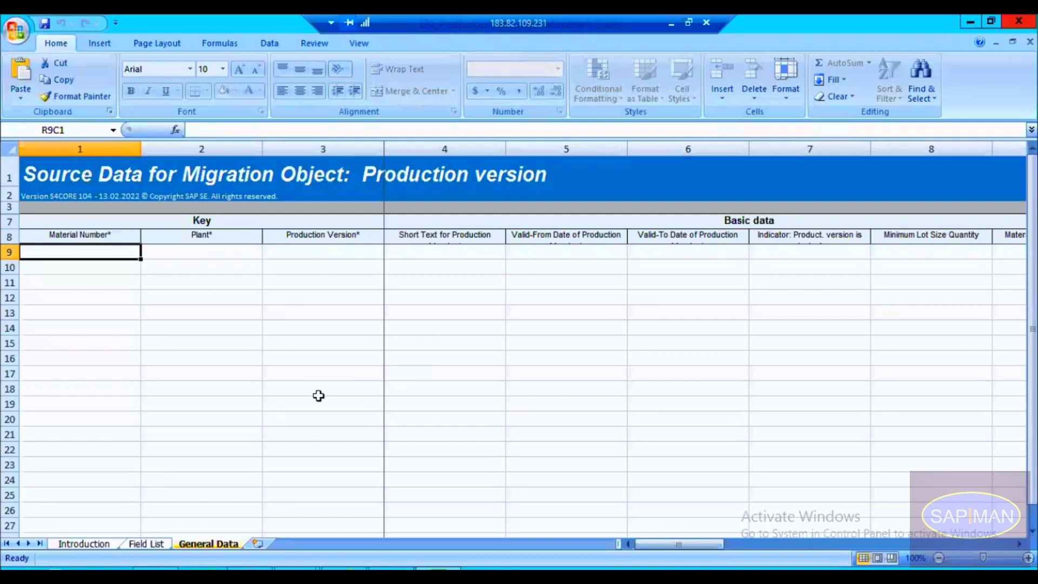
Step: Examine the Material Number, Plant and Production Version header cells of the Key group in General Data
left_click(104, 236)
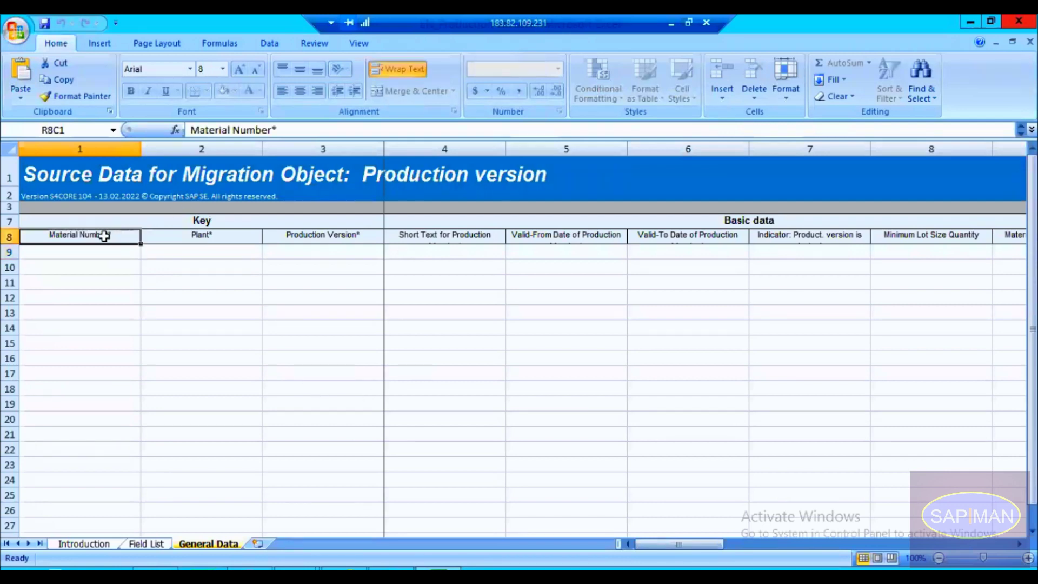
left_click(289, 130)
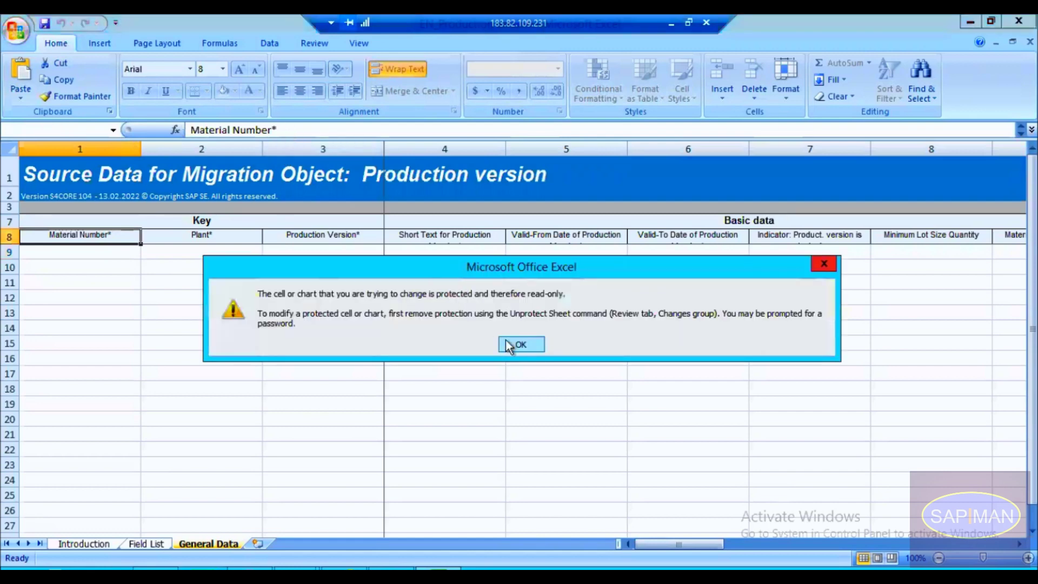
left_click(521, 344)
left_click(149, 236)
left_click(108, 235)
left_click(201, 231)
left_click(290, 234)
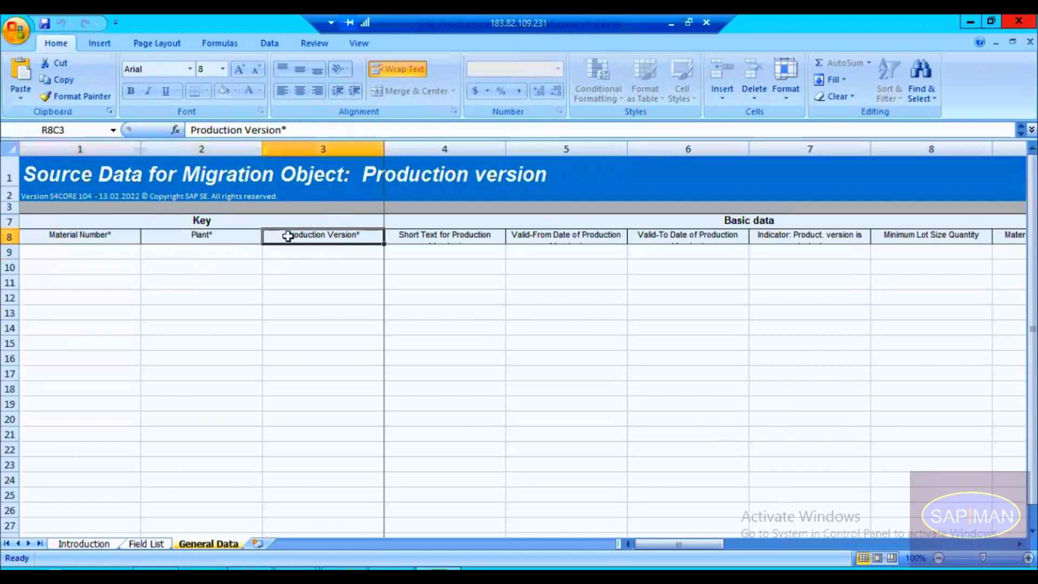
Step: Try to edit the Material Number header cell in the General Data sheet
left_click(66, 247)
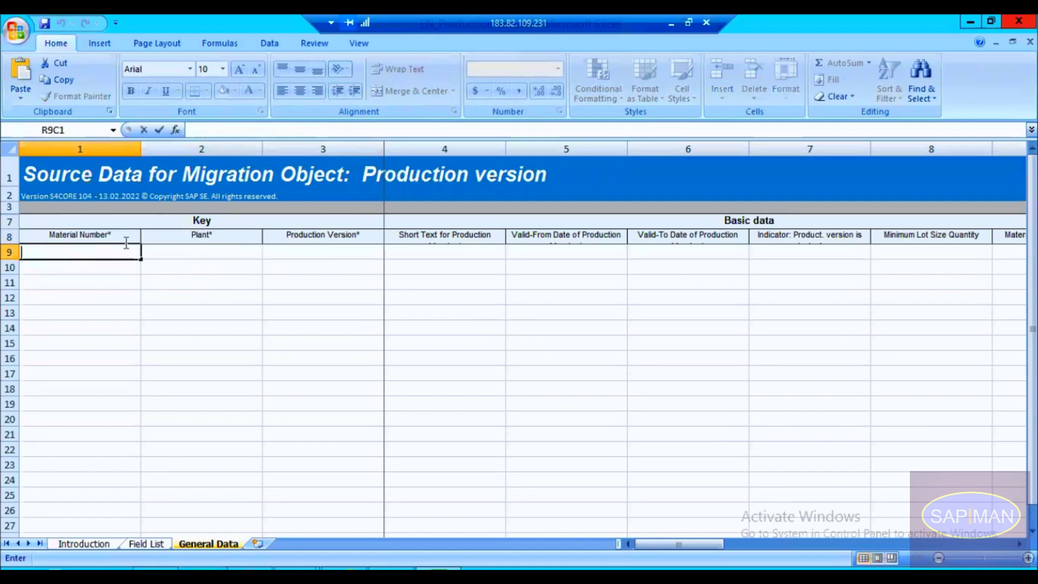
left_click(119, 234)
double_click(119, 235)
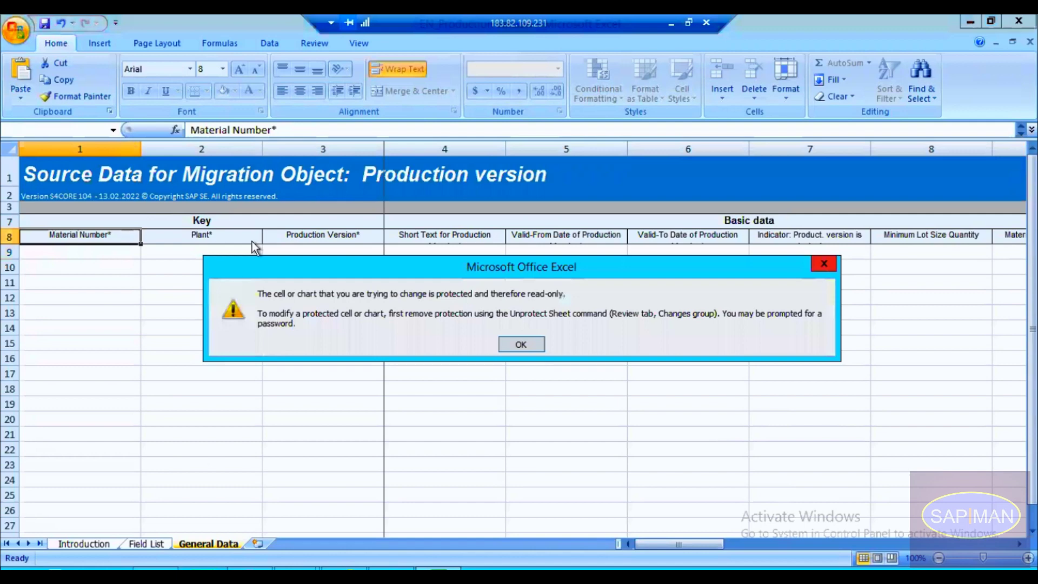
left_click(538, 343)
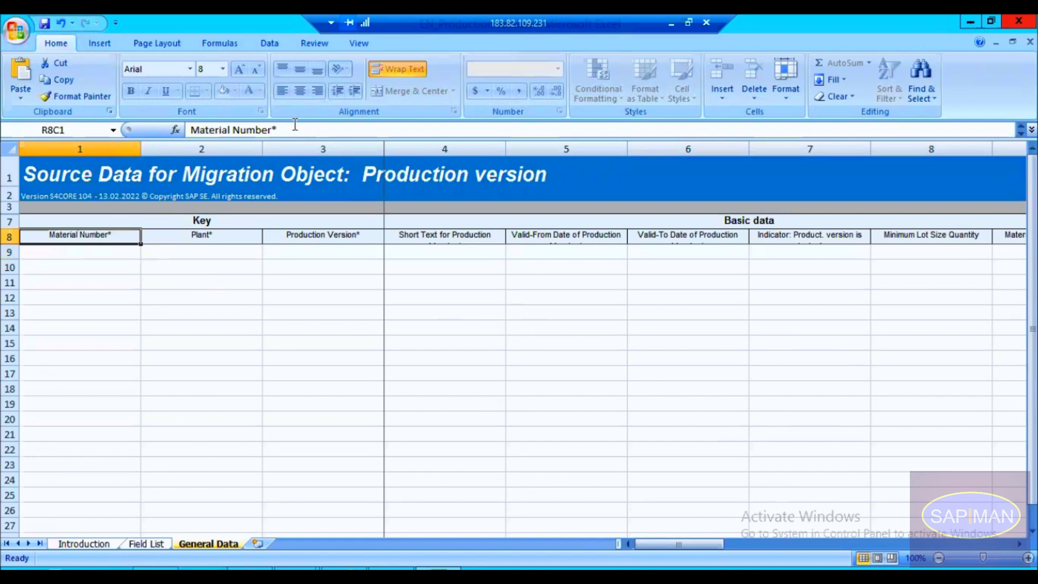
Step: Try once more to change the Material Number header text, starting from its cell content
left_click(295, 124)
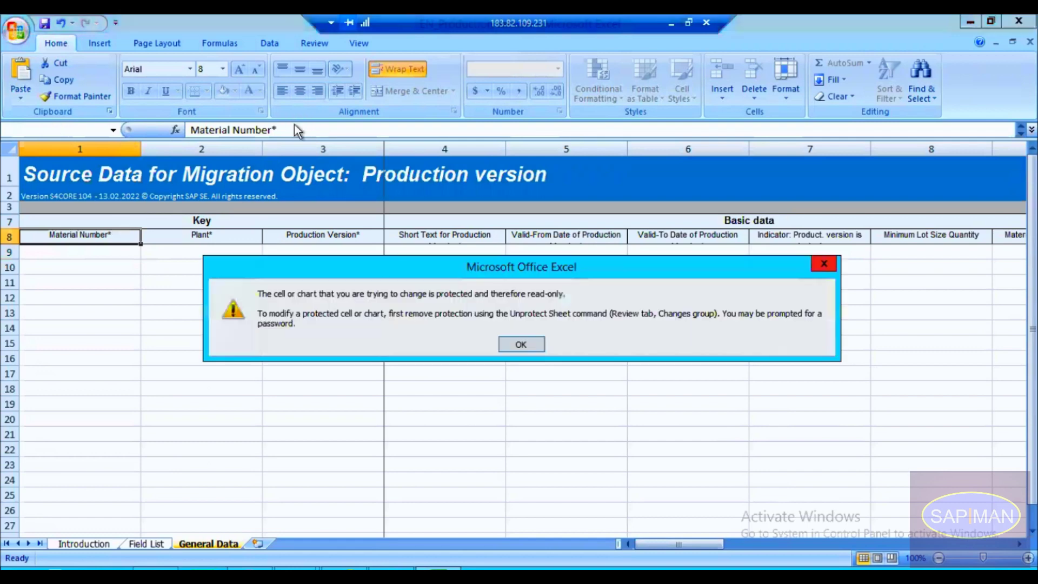
left_click(520, 344)
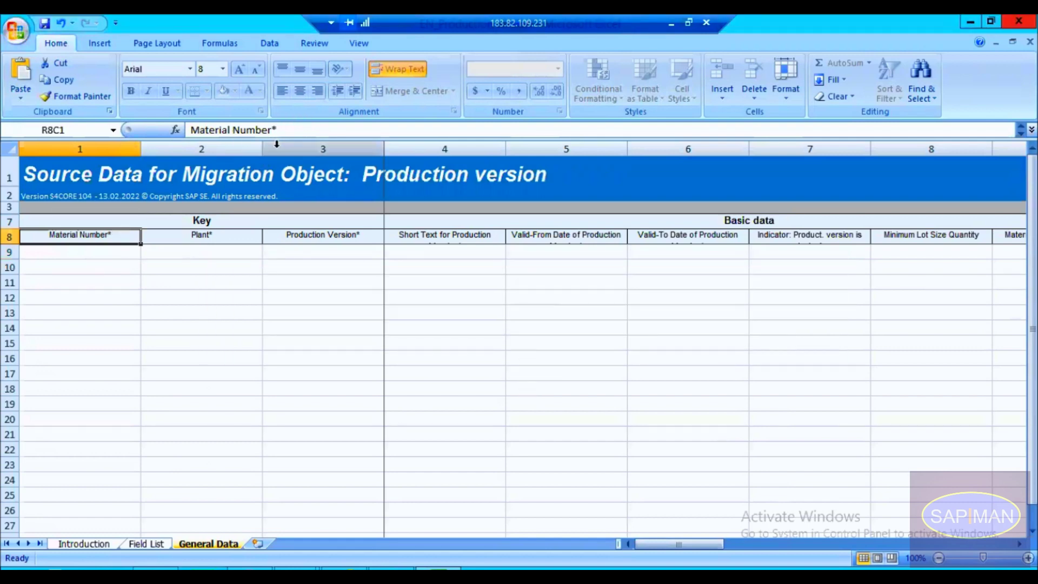
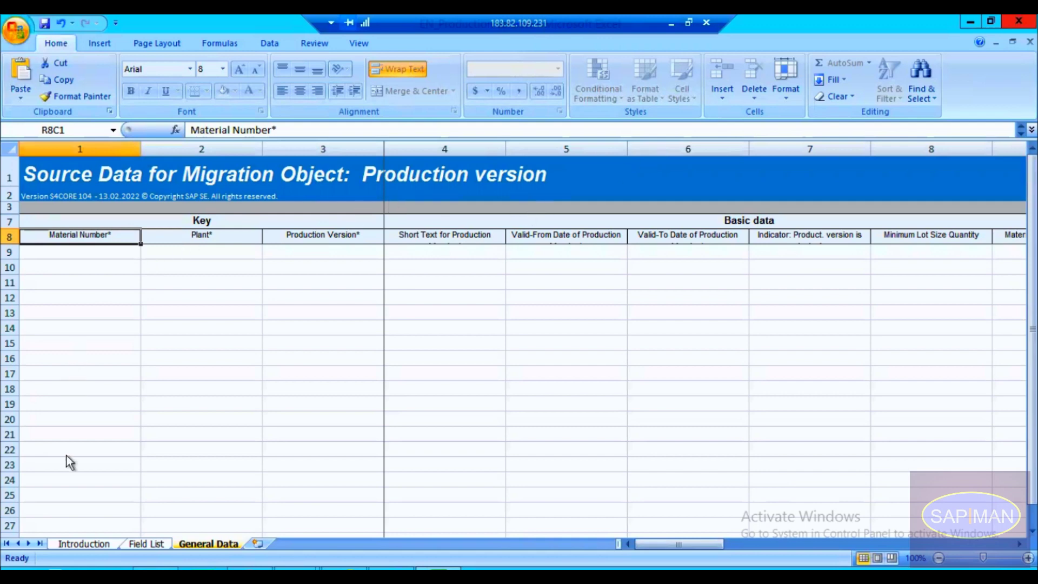
Step: Review the prerequisites, file size information and Field List explanation in the Introduction sheet
left_click(88, 545)
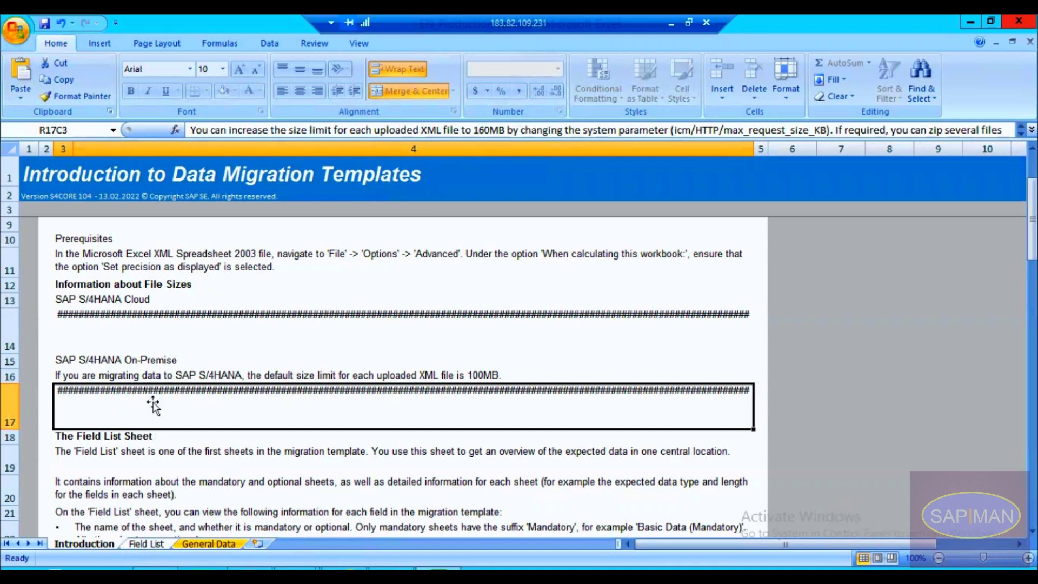
left_click(157, 317)
left_click(221, 238)
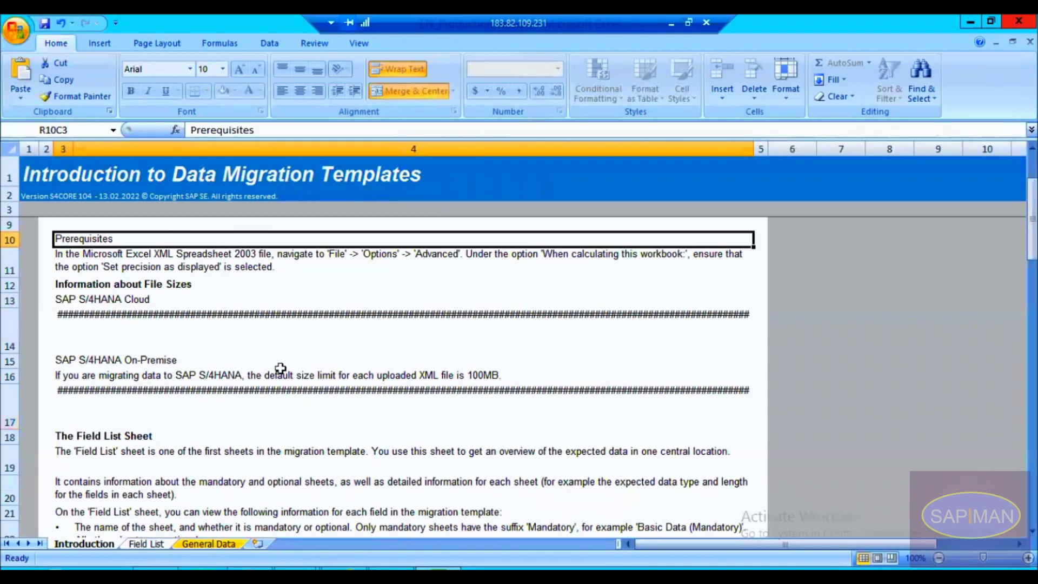
left_click(154, 402)
left_click(140, 460)
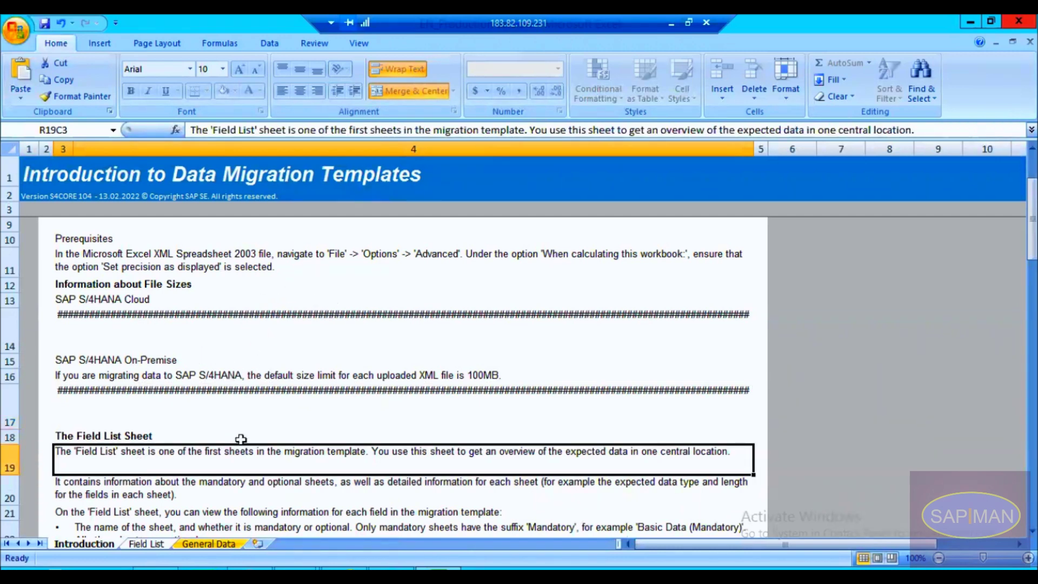
left_click(215, 413)
left_click(168, 249)
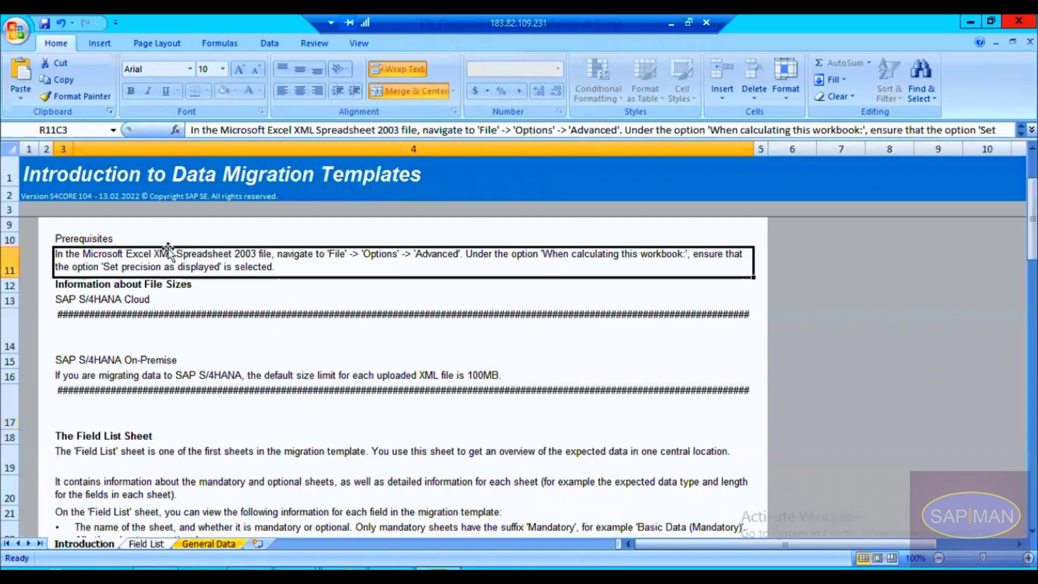
Step: Try to edit the version and copyright line beneath the Introduction sheet's title
left_click(116, 196)
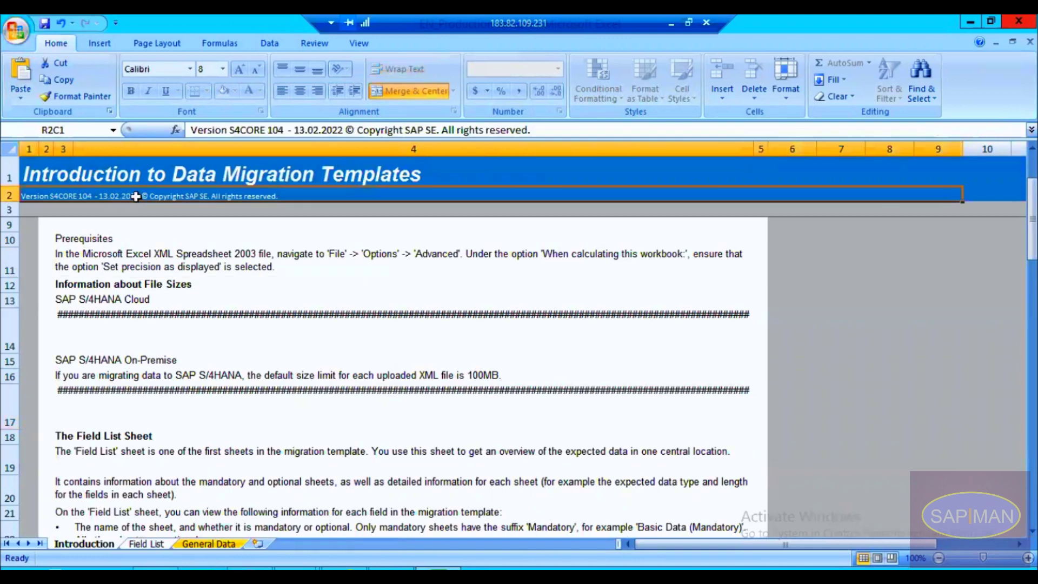
left_click(232, 129)
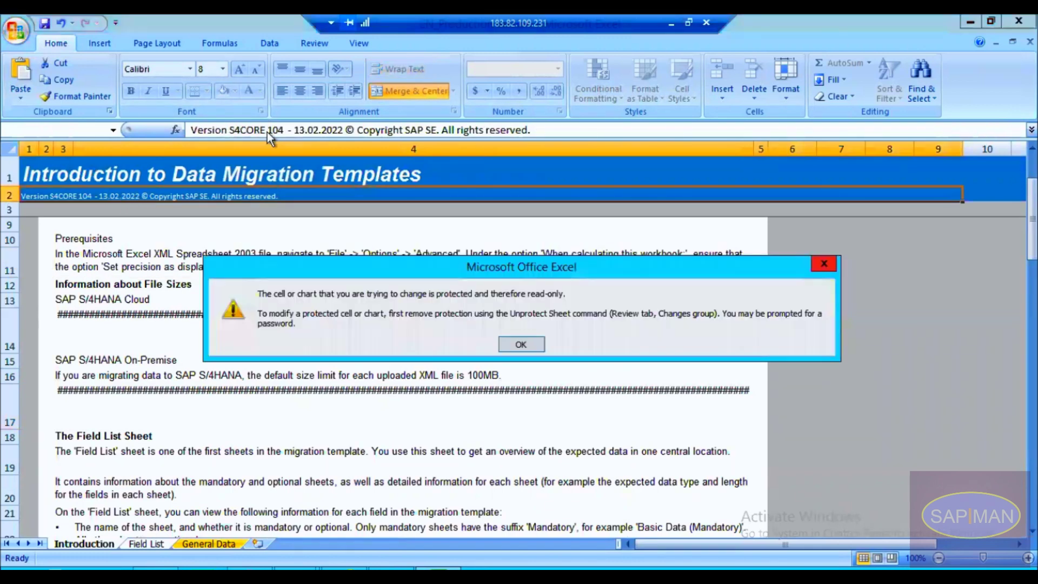
left_click(512, 340)
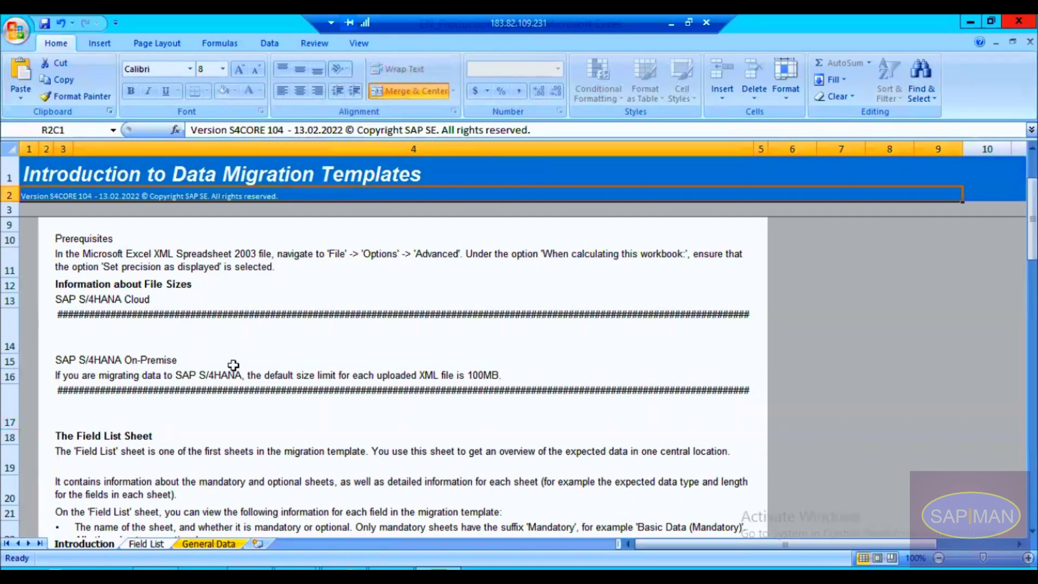
Step: Examine the Key and Basic data field descriptions in the Field List sheet, from Material Number to Material Maximum Lot Size Quantity
left_click(156, 542)
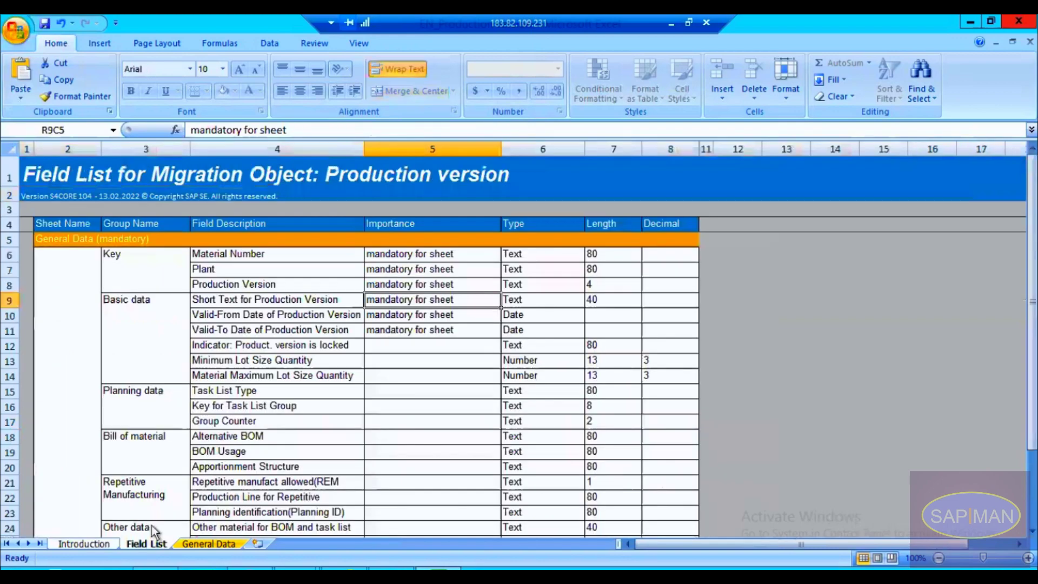
left_click(305, 254)
left_click(290, 316)
left_click(276, 372)
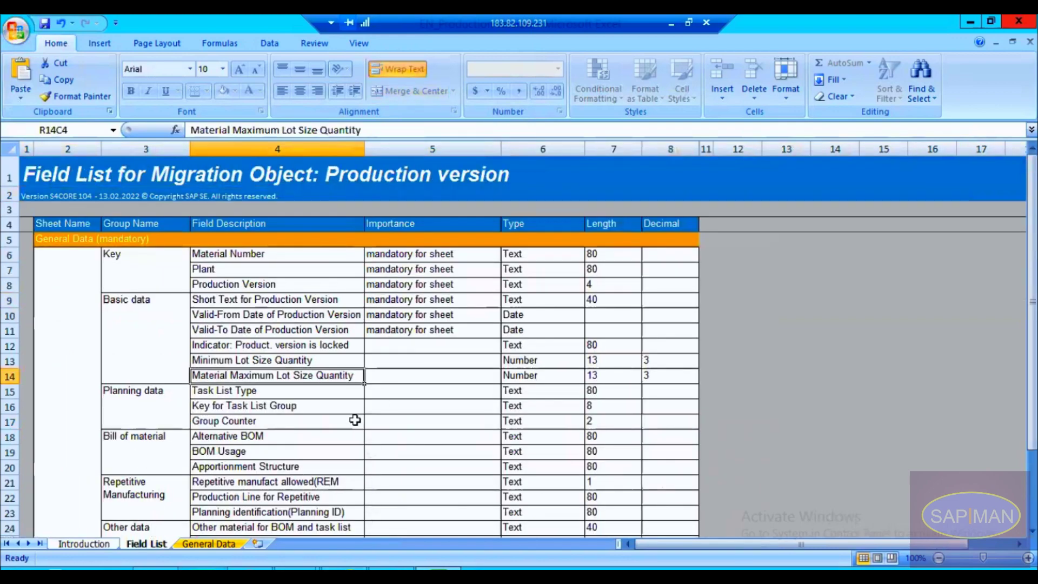
left_click(298, 271)
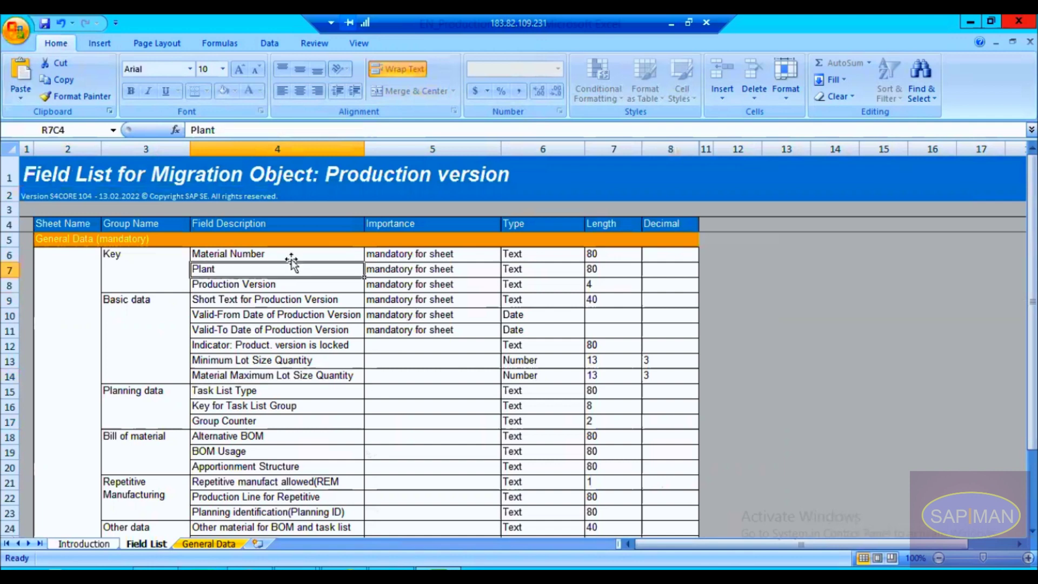
left_click(288, 255)
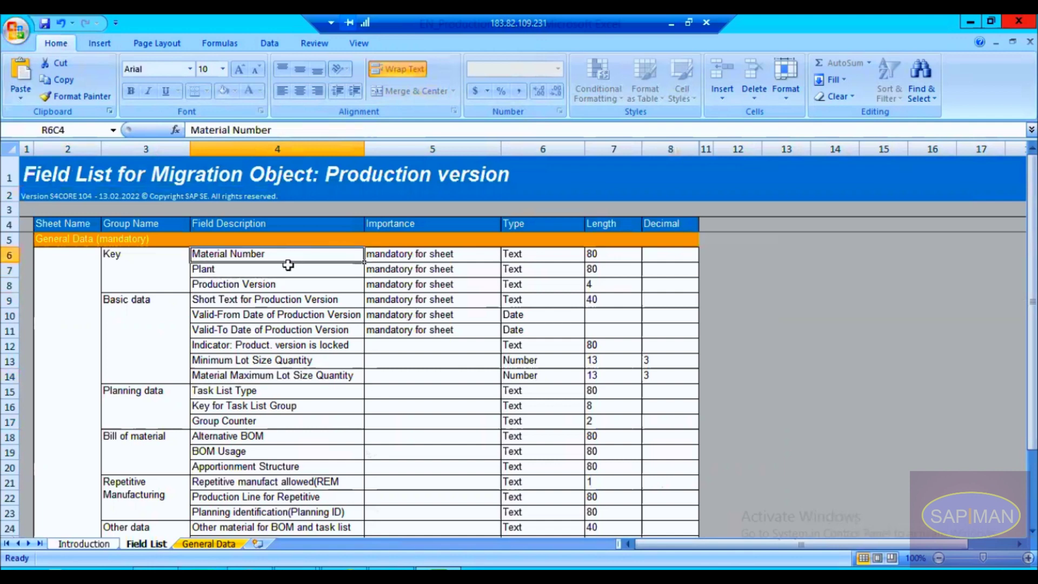
left_click(289, 270)
left_click(289, 286)
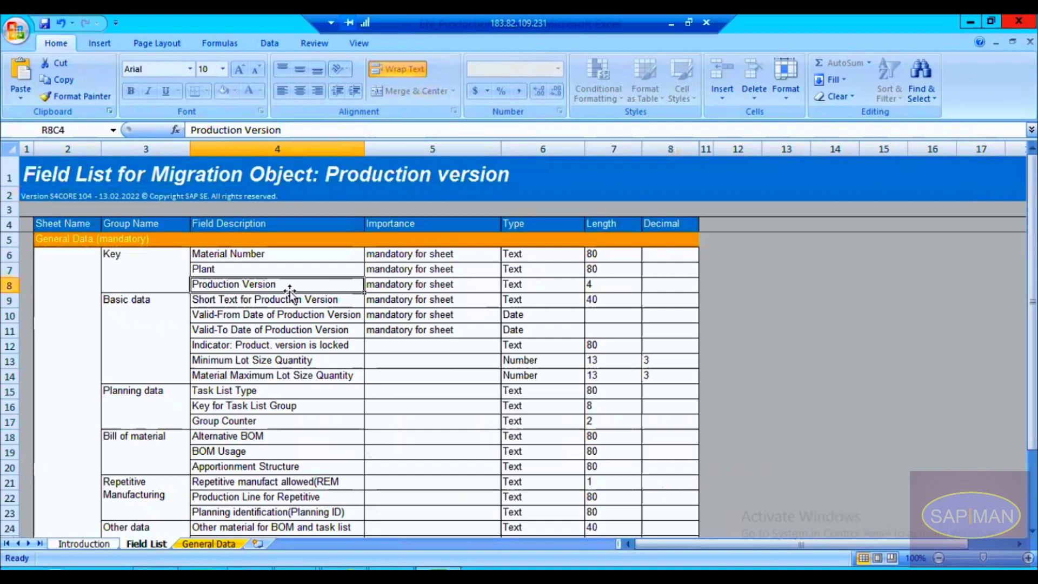
Step: Examine the Importance, Type and Length columns for the Key and Basic data fields in the Field List
left_click_drag(432, 260, 422, 325)
left_click_drag(529, 258, 529, 374)
left_click(529, 374)
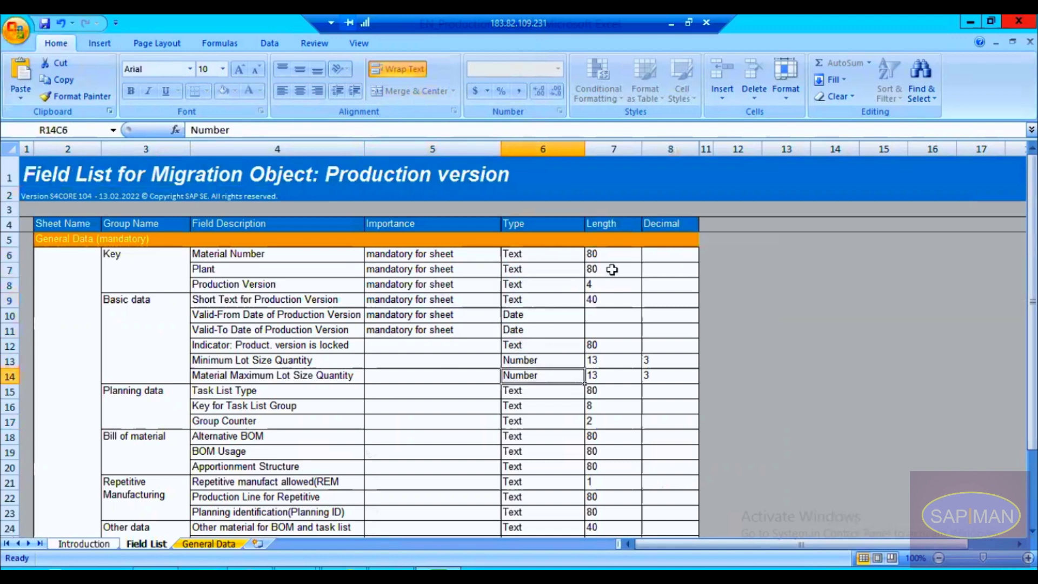
left_click_drag(615, 253, 604, 310)
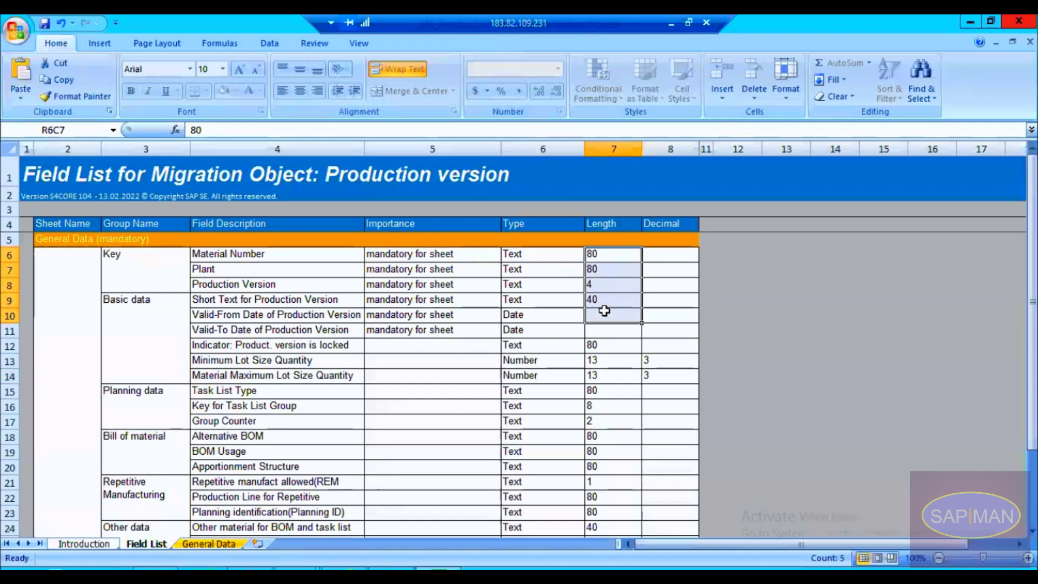
left_click(608, 315)
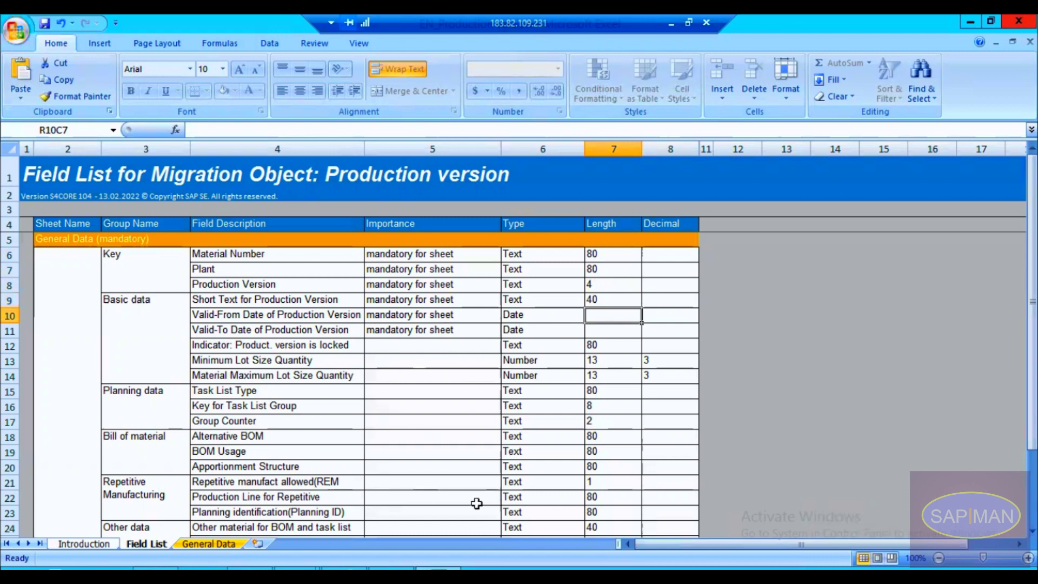
Step: Look through the General Data, Field List and Introduction sheets of the template, ending on the Field List
left_click(215, 542)
left_click(219, 479)
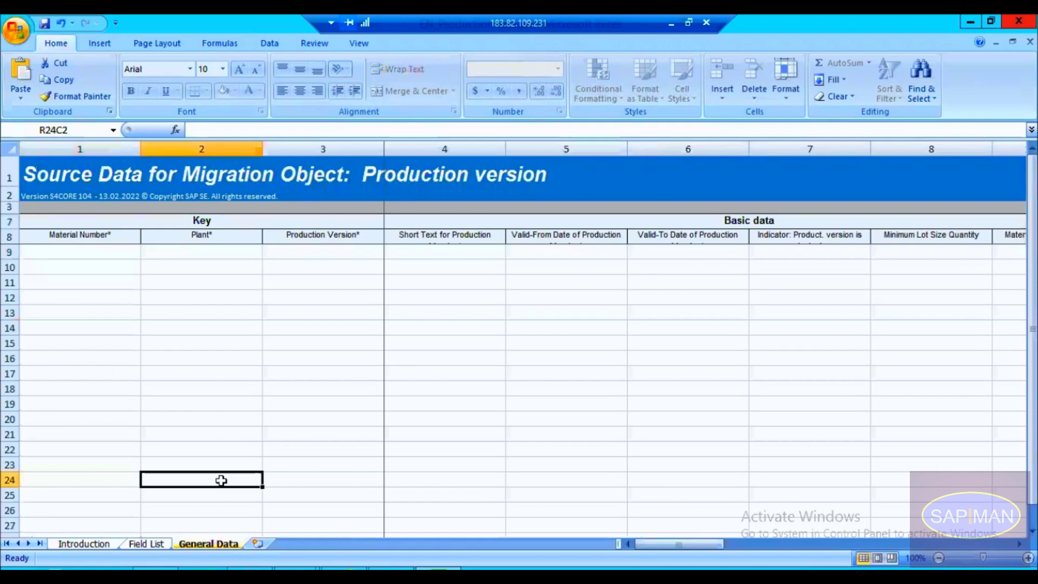
left_click(155, 542)
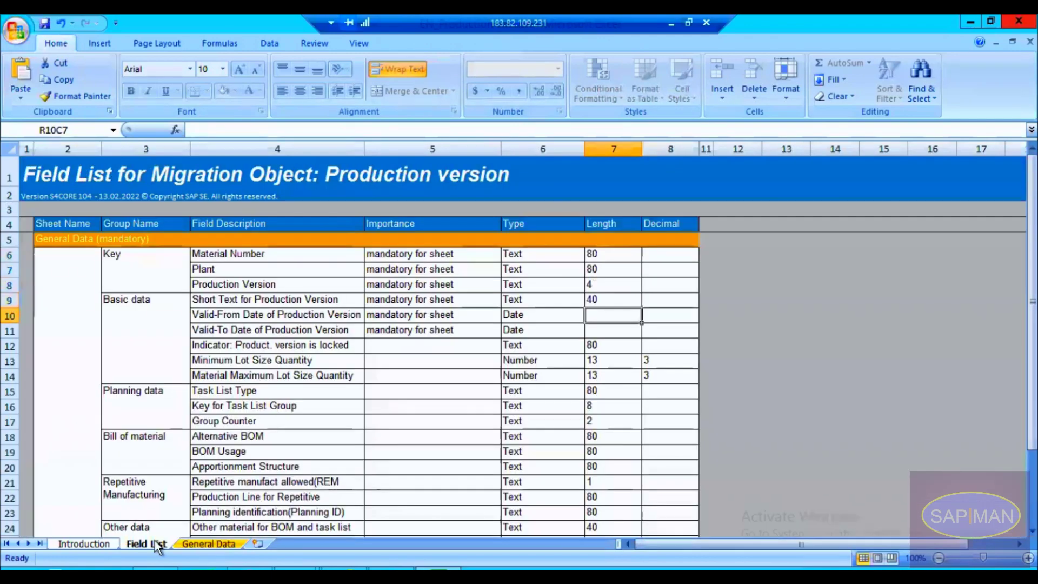
left_click(86, 544)
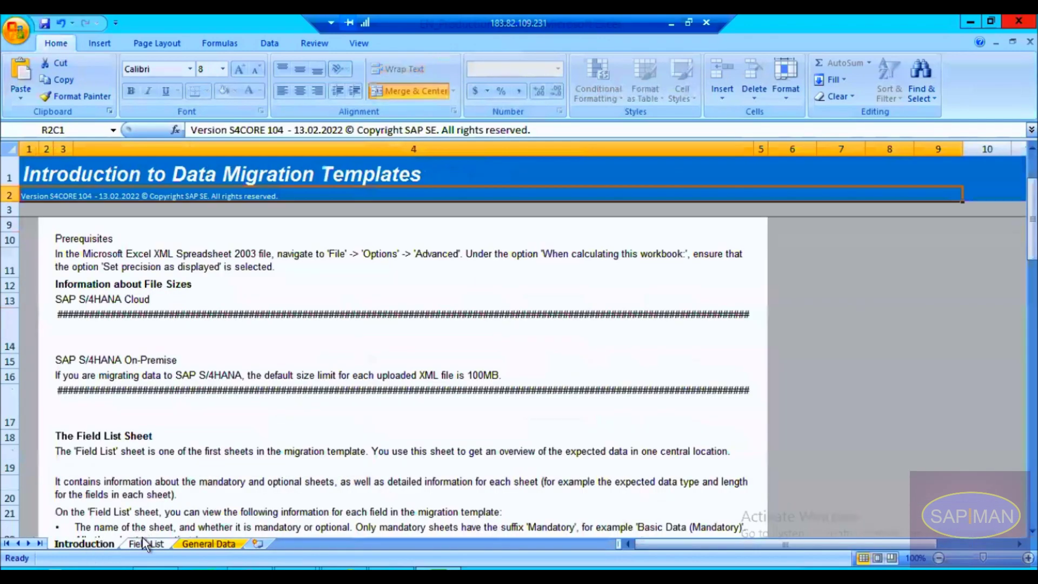
left_click(135, 544)
left_click(83, 545)
left_click(122, 545)
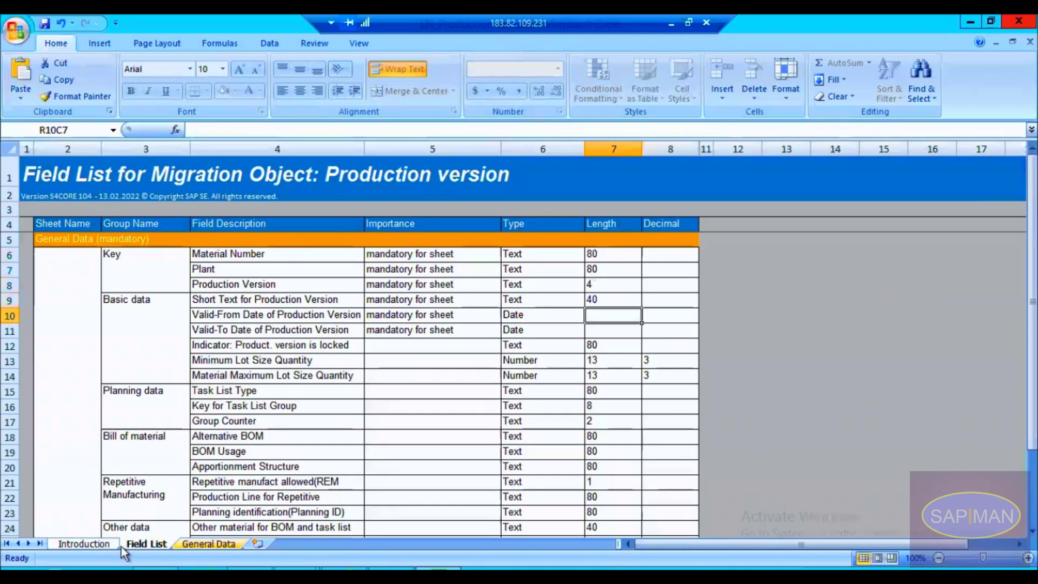
Step: Go to General Data and examine its Key column headers and the template's header block in rows 1 to 8
key("ctrl+Page_Down")
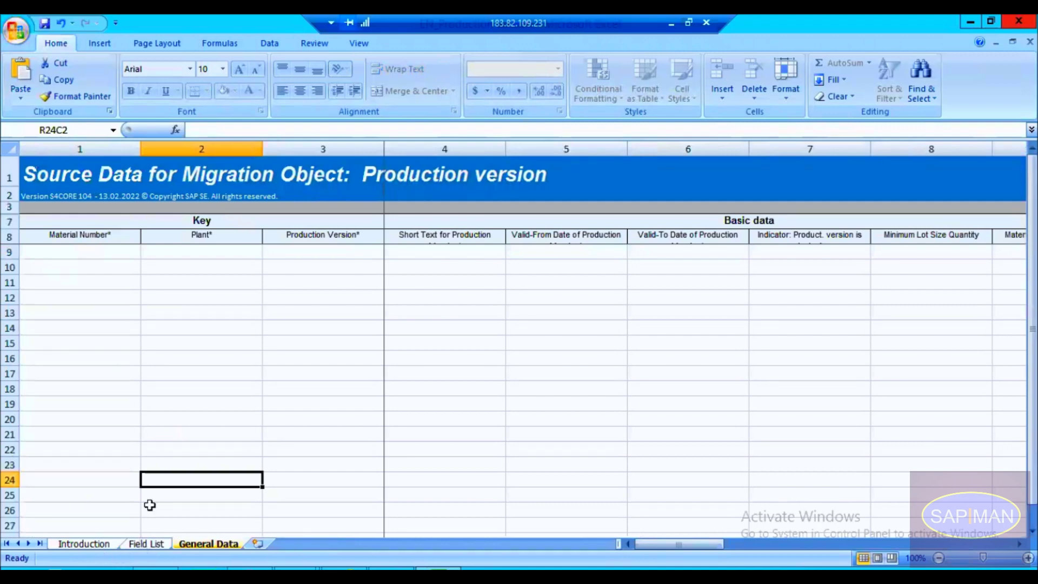
left_click(199, 361)
left_click(130, 268)
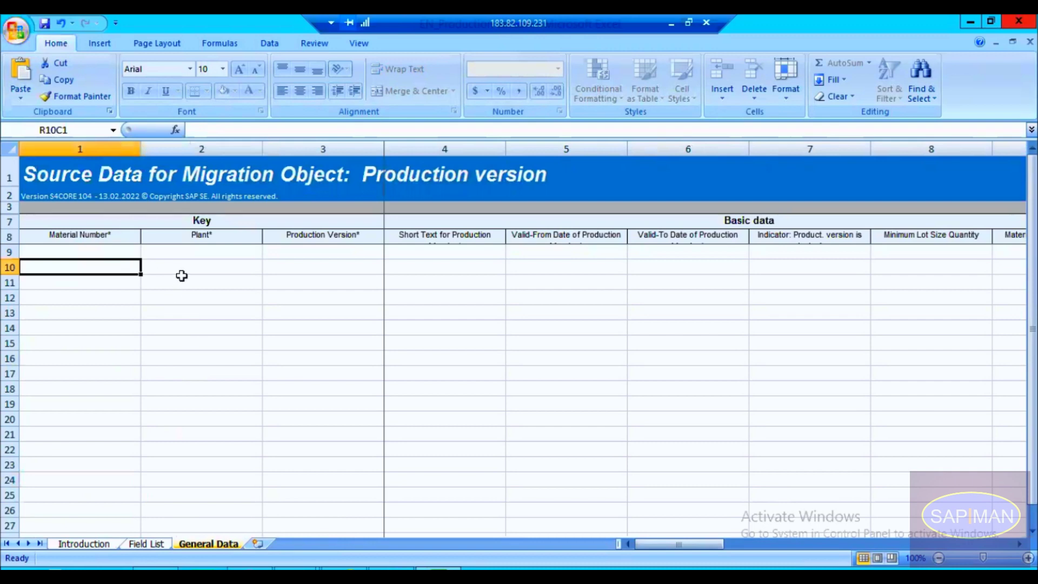
left_click(120, 237)
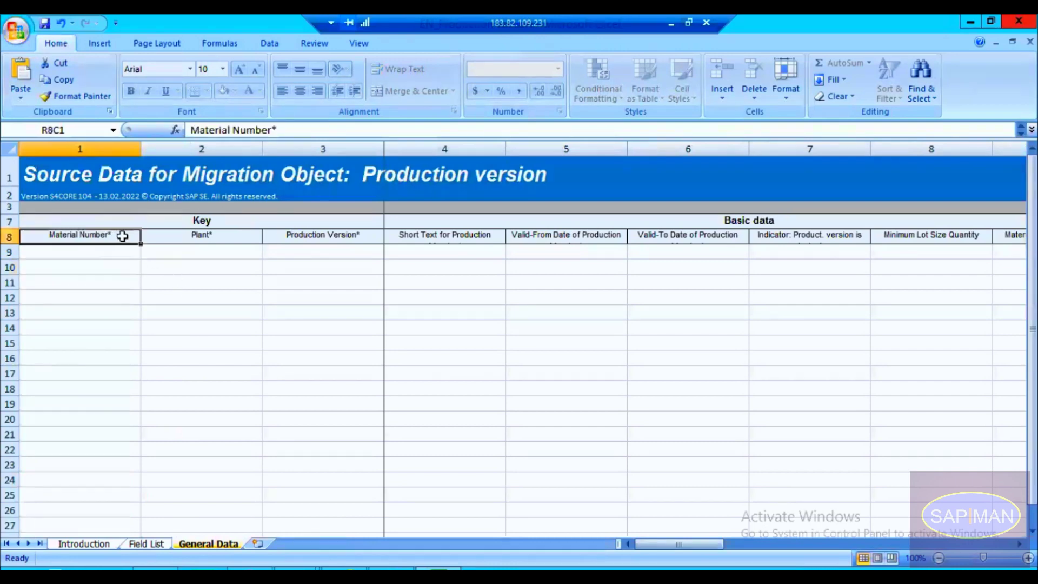
left_click(205, 236)
left_click(322, 234)
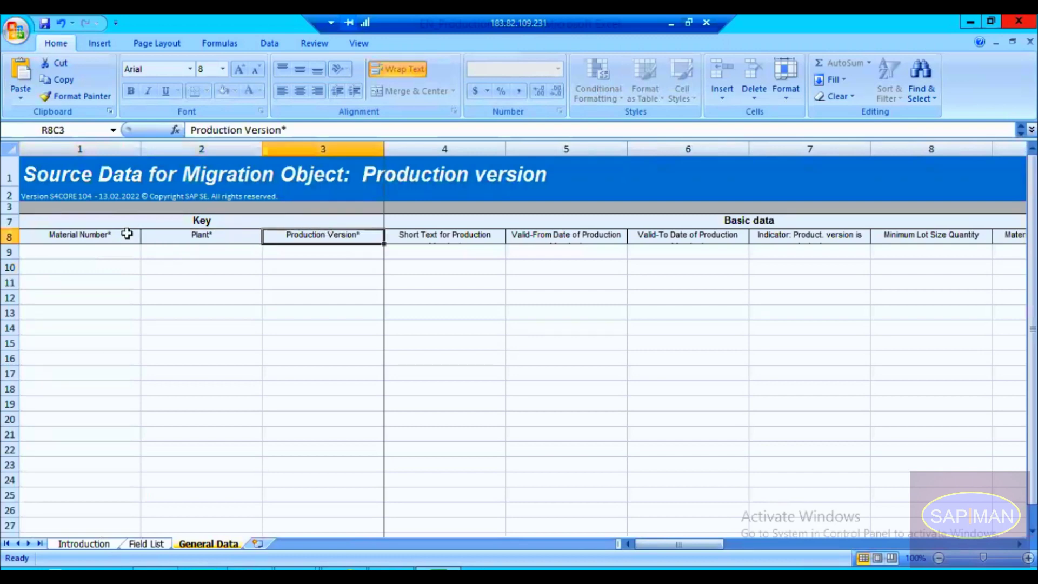
left_click_drag(9, 176, 11, 238)
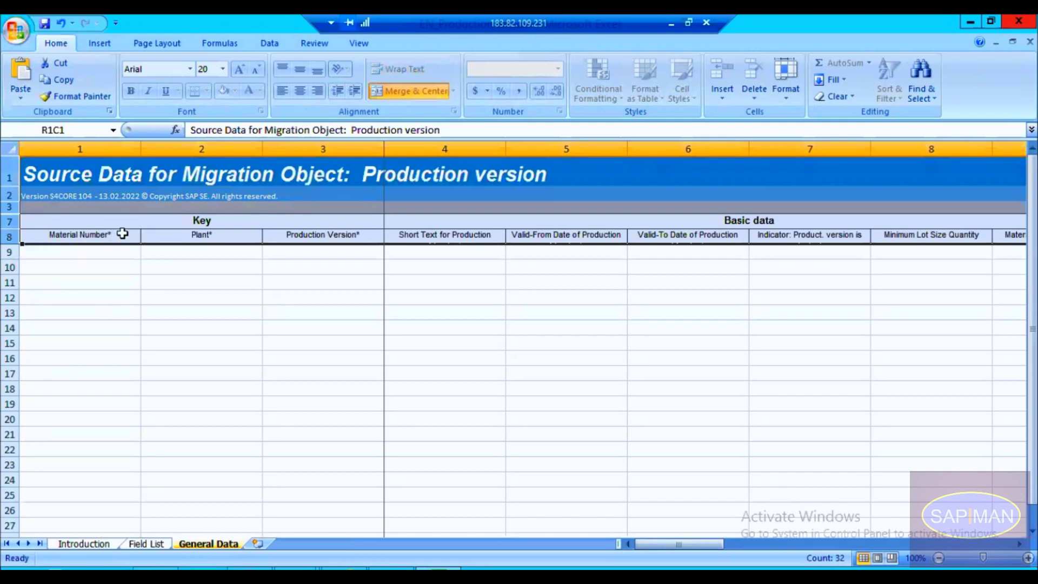
Step: Examine the Material Number header and the first data entry rows, 9 and 10, beneath it
left_click(95, 235)
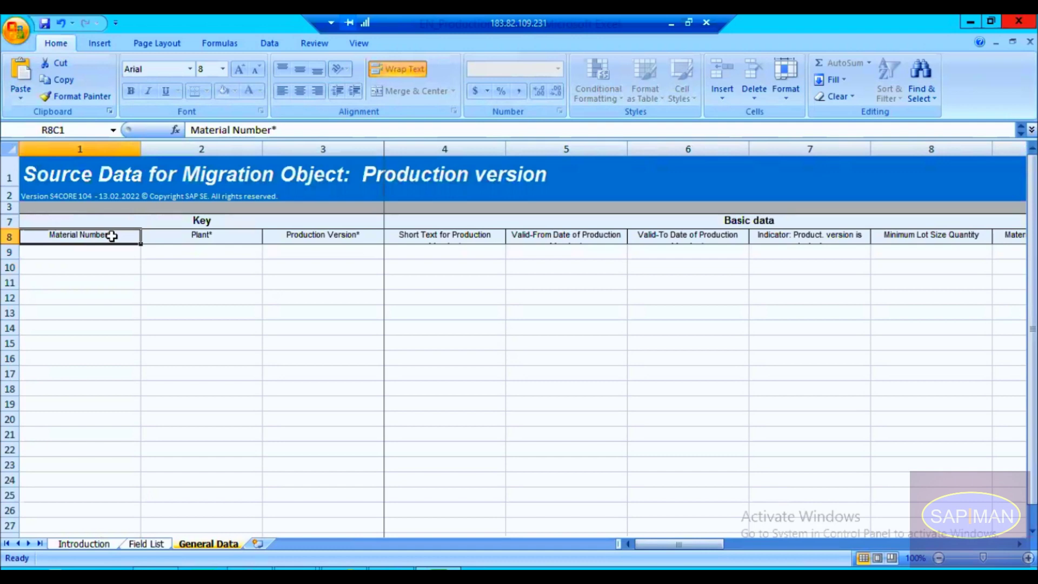
left_click(102, 251)
left_click(95, 270)
left_click(96, 251)
left_click(86, 265)
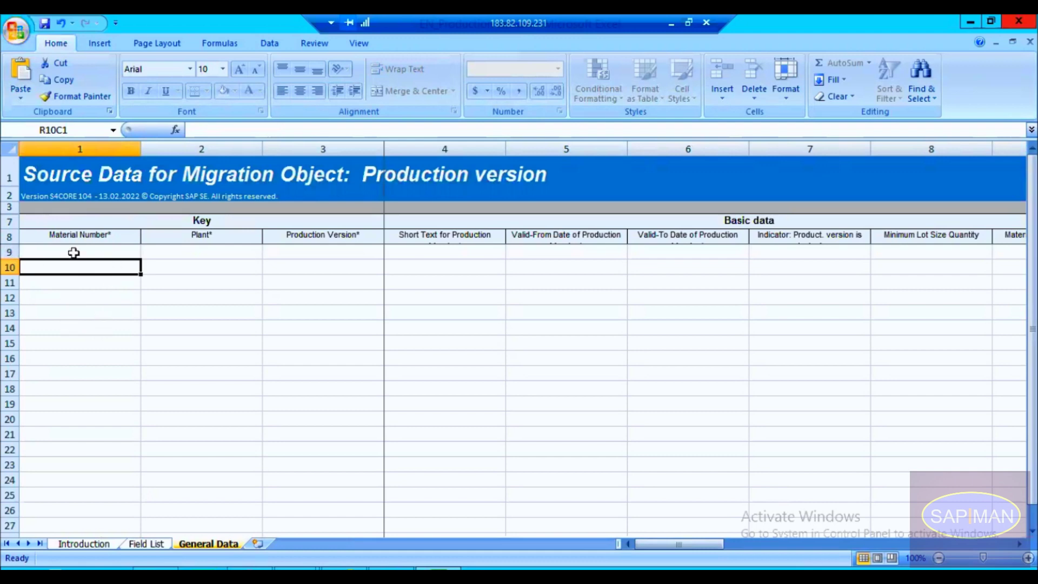
Step: Try to edit the protected Material Number header cell directly in row 8
left_click(63, 236)
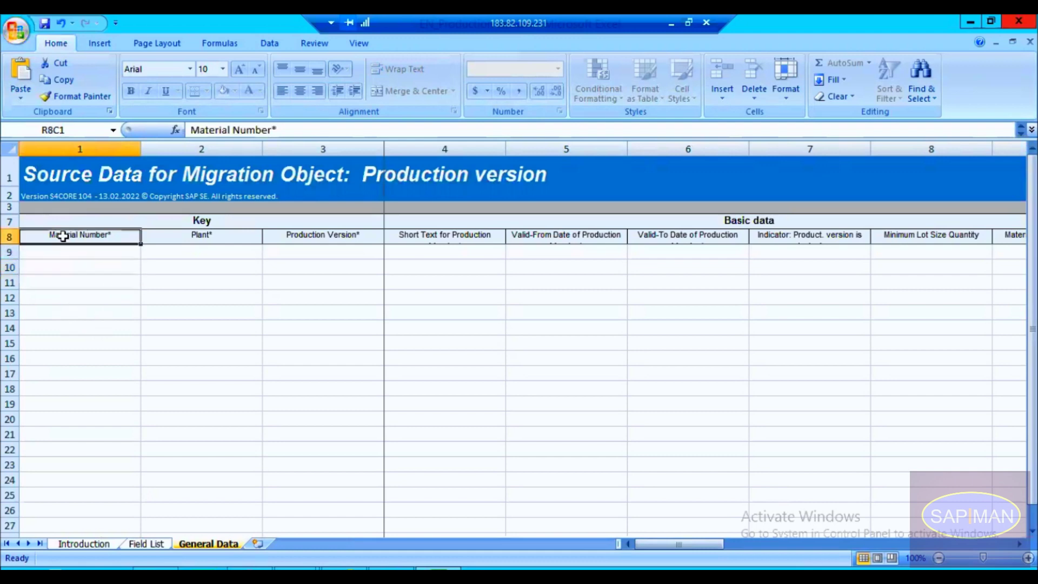
double_click(87, 235)
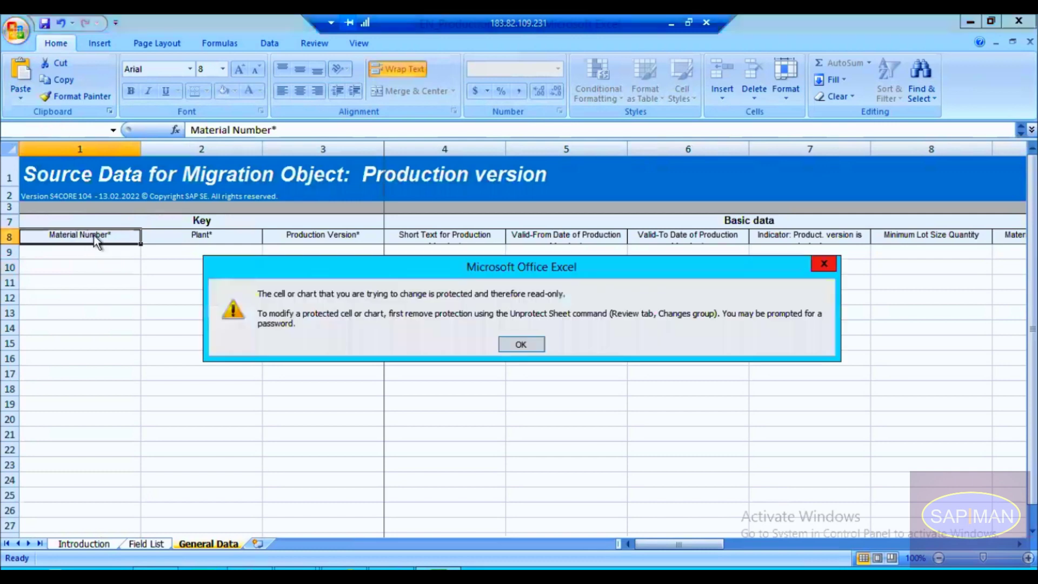
left_click(521, 344)
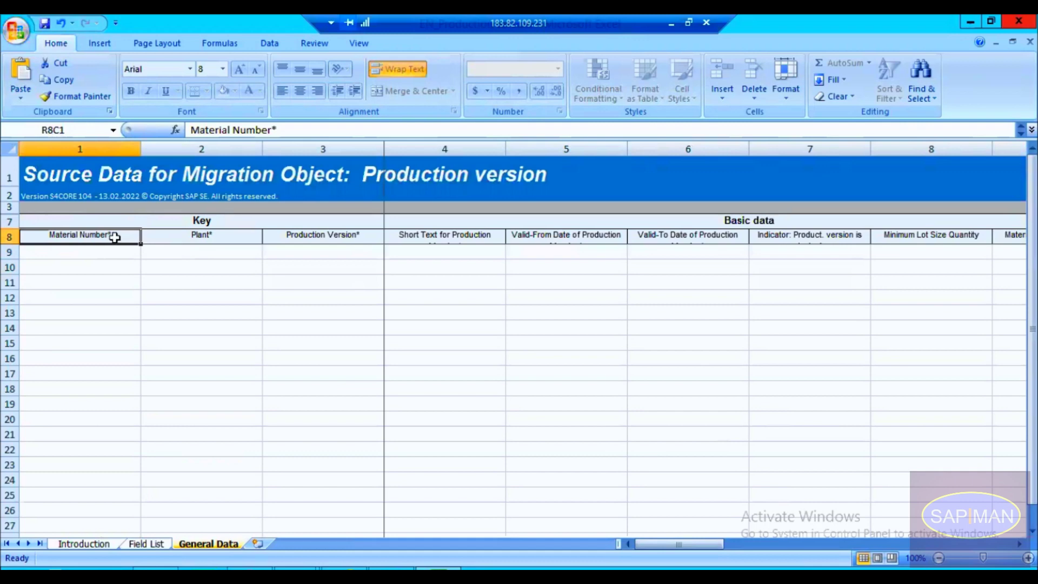
Step: Increase the height of header row 8 in General Data to about 177 to expose the field descriptions under the column names
left_click(215, 237)
left_click(302, 236)
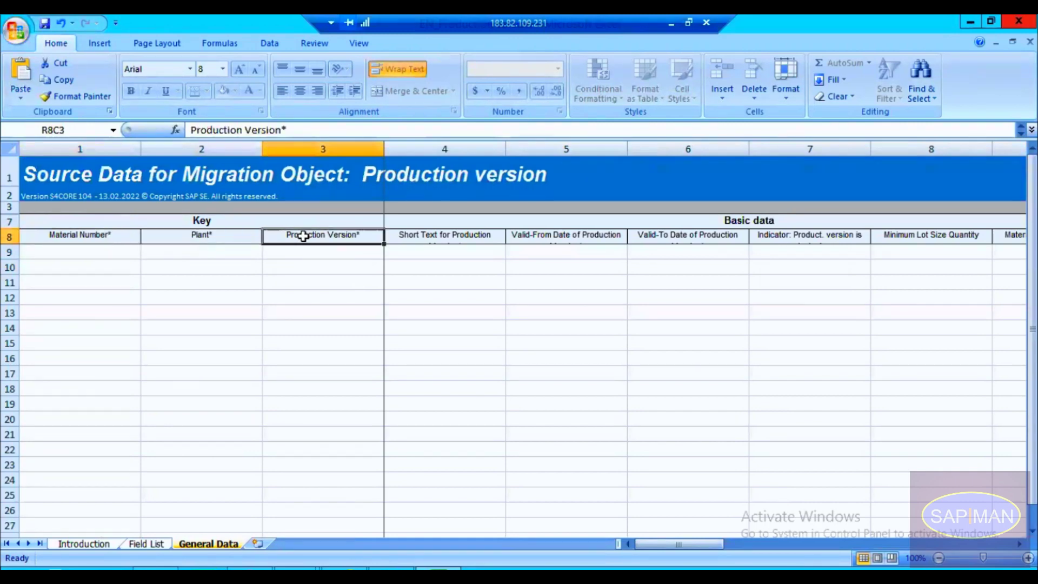
left_click_drag(11, 243, 13, 338)
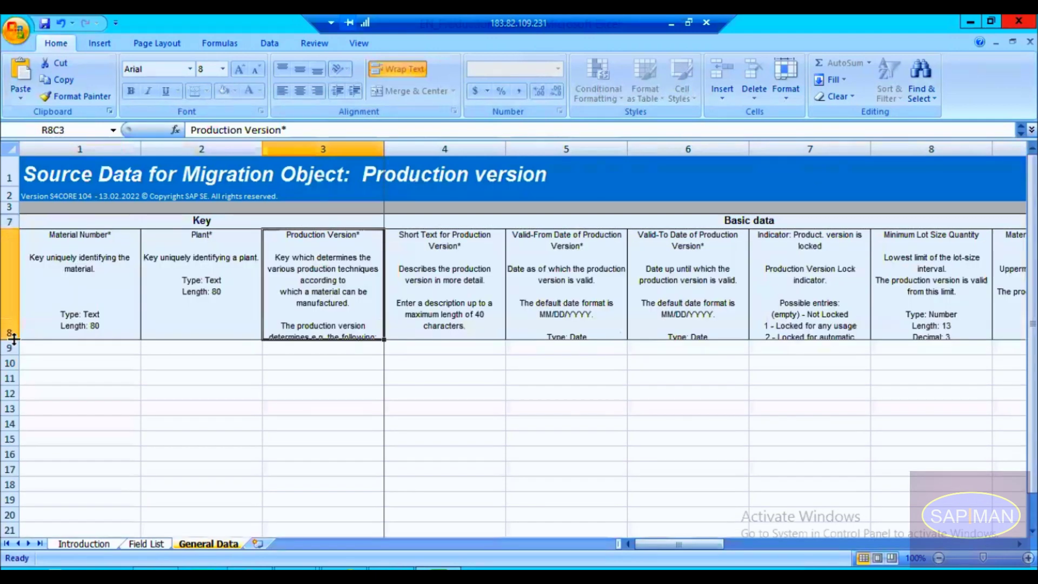
left_click_drag(14, 338, 16, 407)
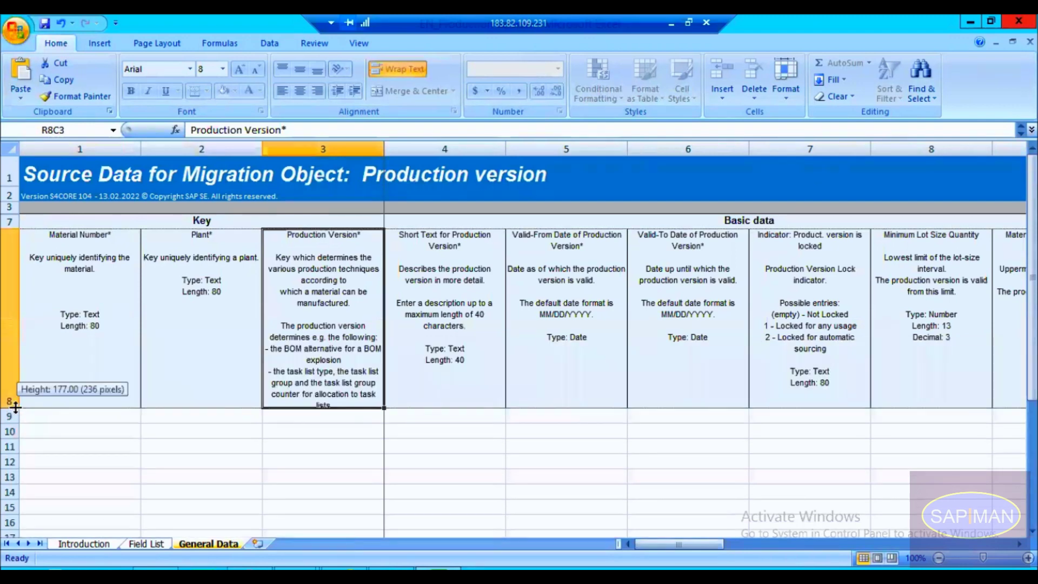
Step: Auto-fit header row 8 in General Data to its full text and examine the Material Number, Plant, Short Text and Valid-To Date descriptions
double_click(16, 407)
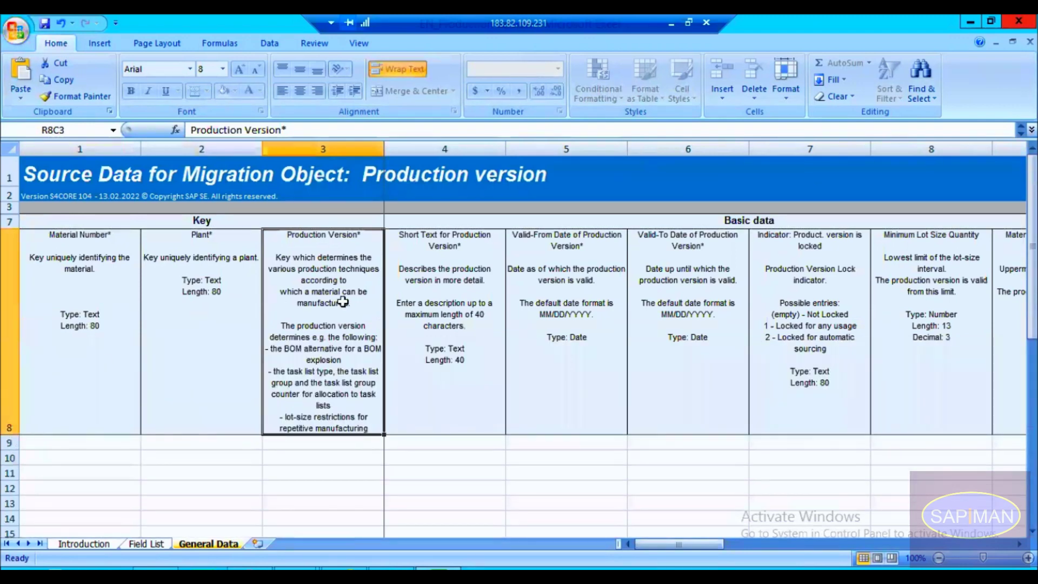
left_click(227, 317)
left_click(130, 318)
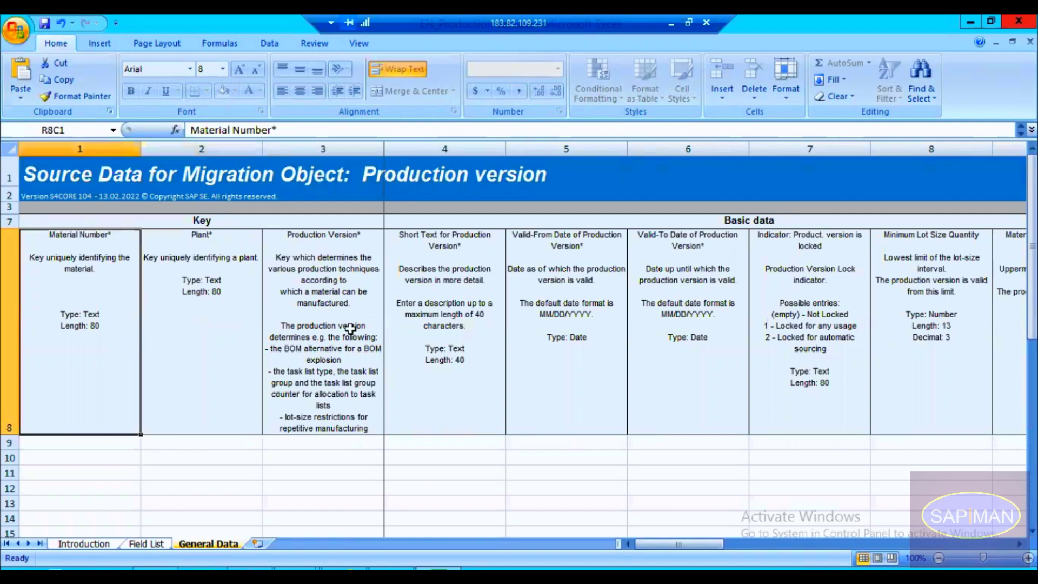
left_click(438, 312)
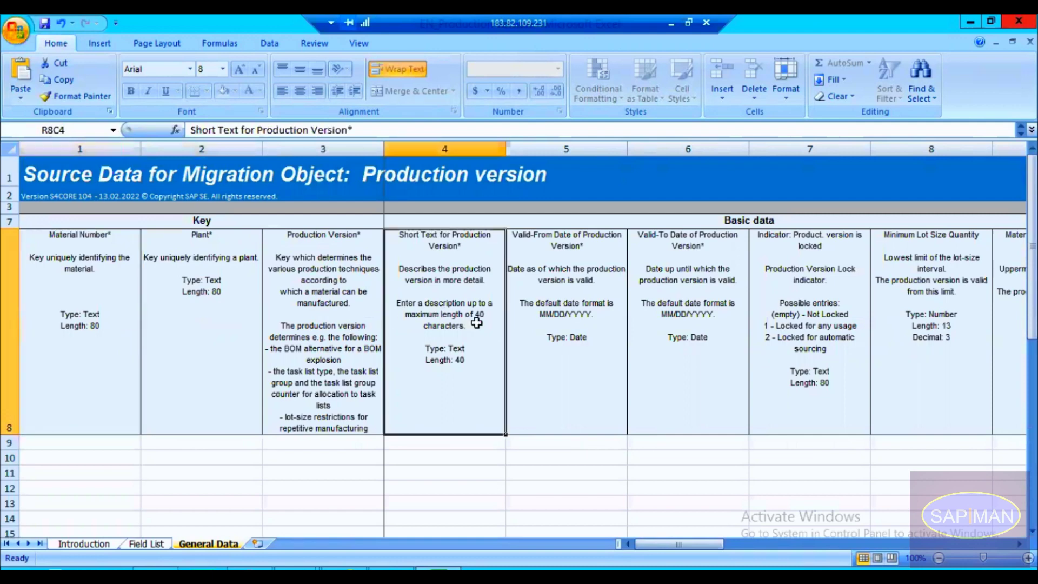
left_click(663, 267)
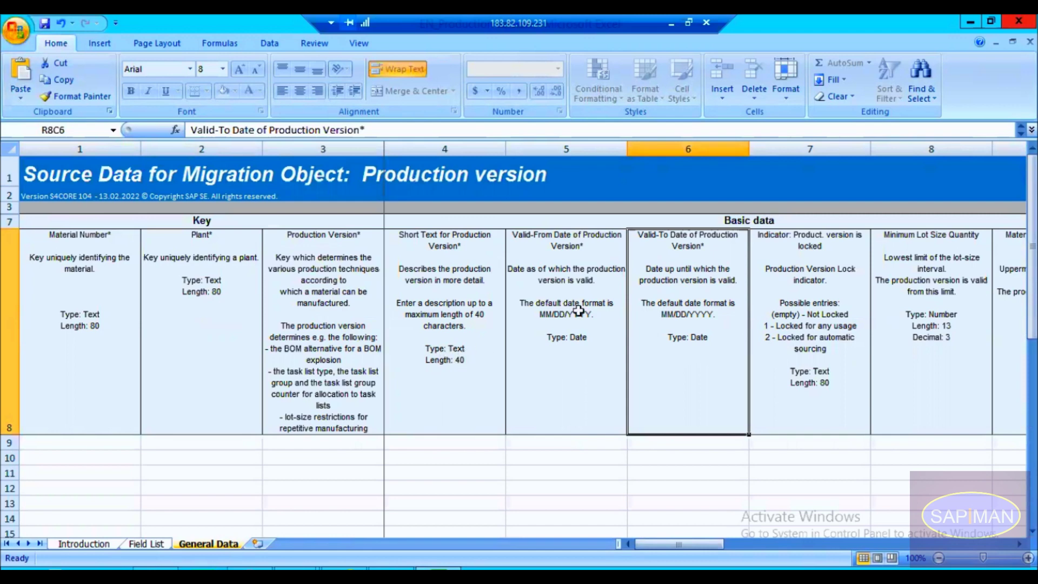
left_click(189, 382)
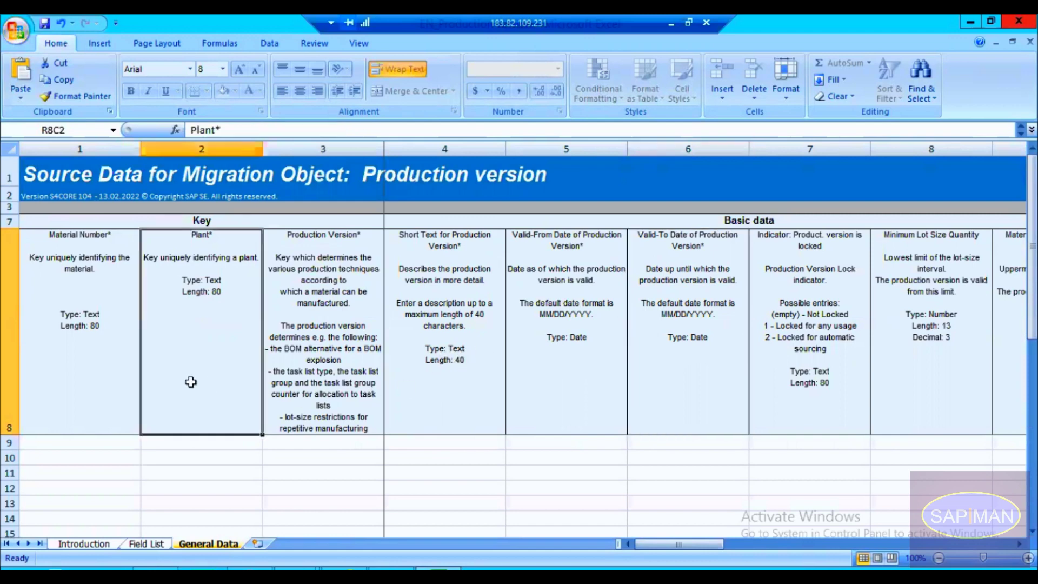
left_click(110, 380)
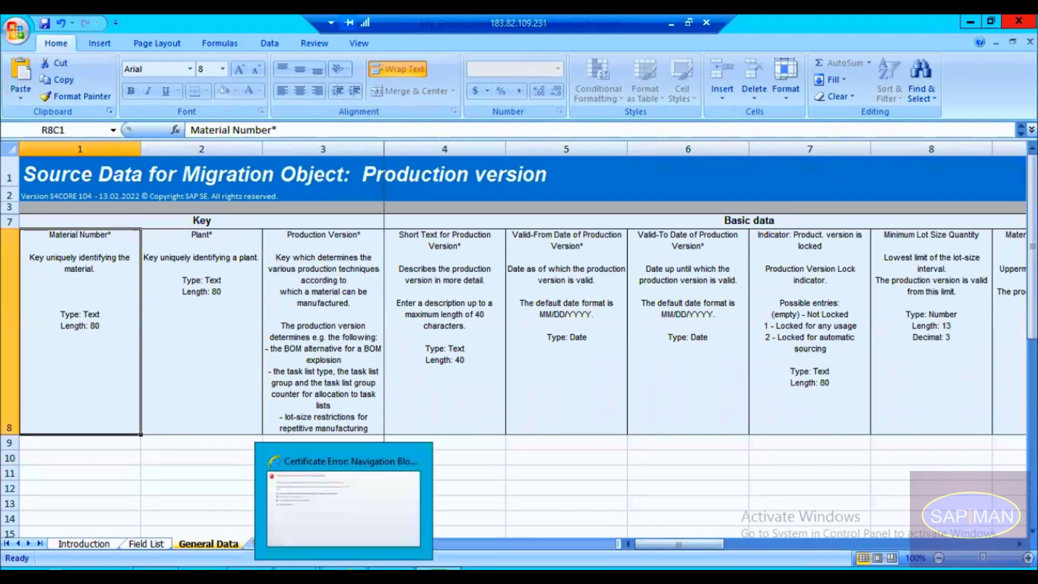
left_click(357, 523)
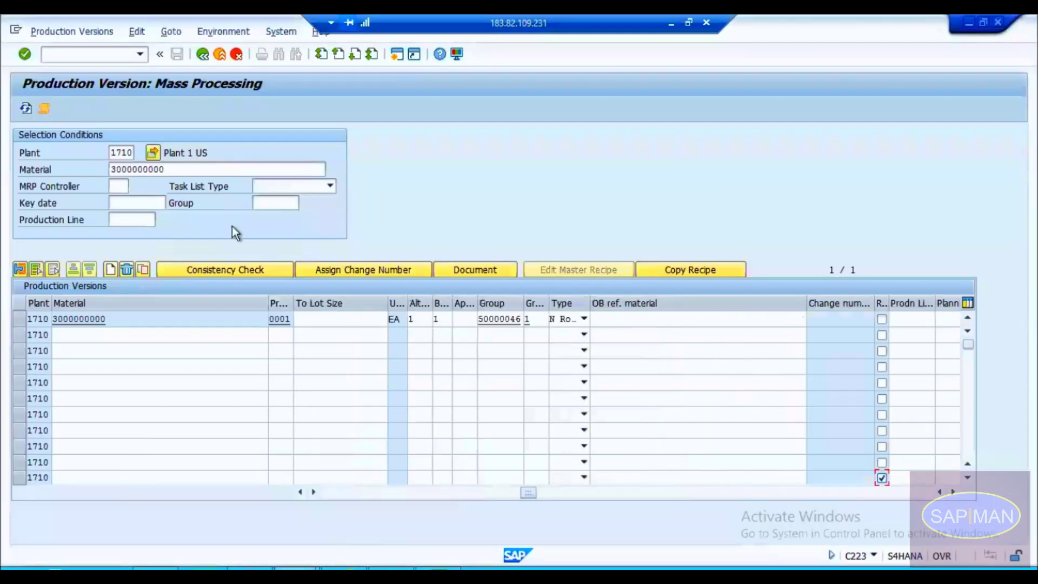
left_click_drag(168, 170, 94, 166)
key("ctrl+c")
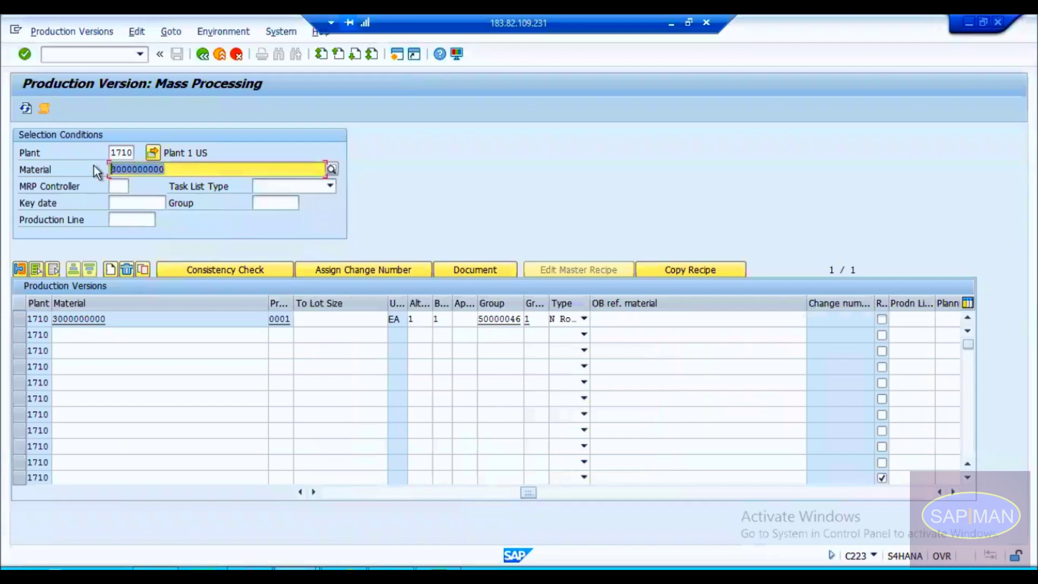
key("alt+Tab")
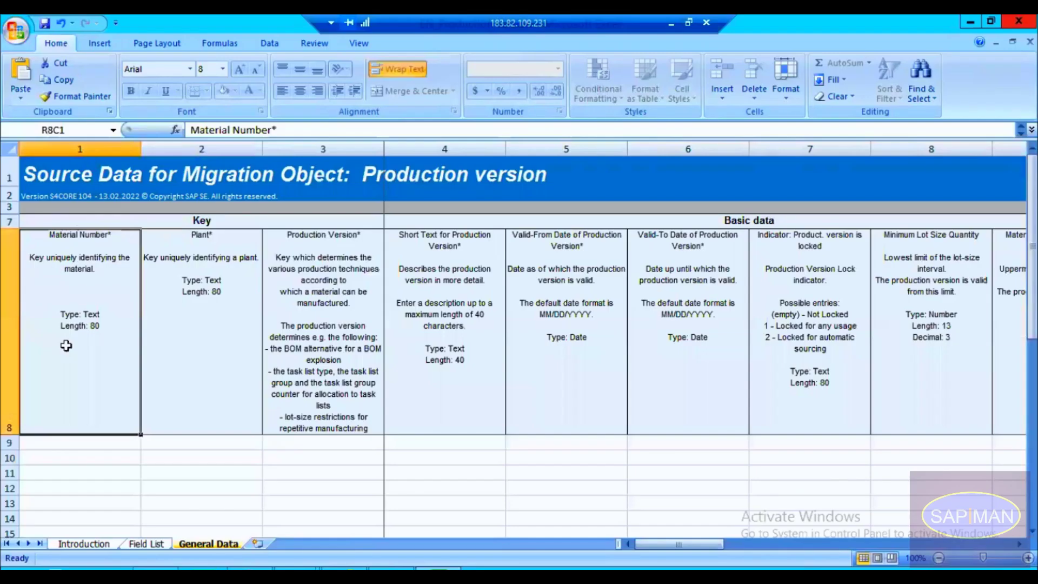
double_click(73, 442)
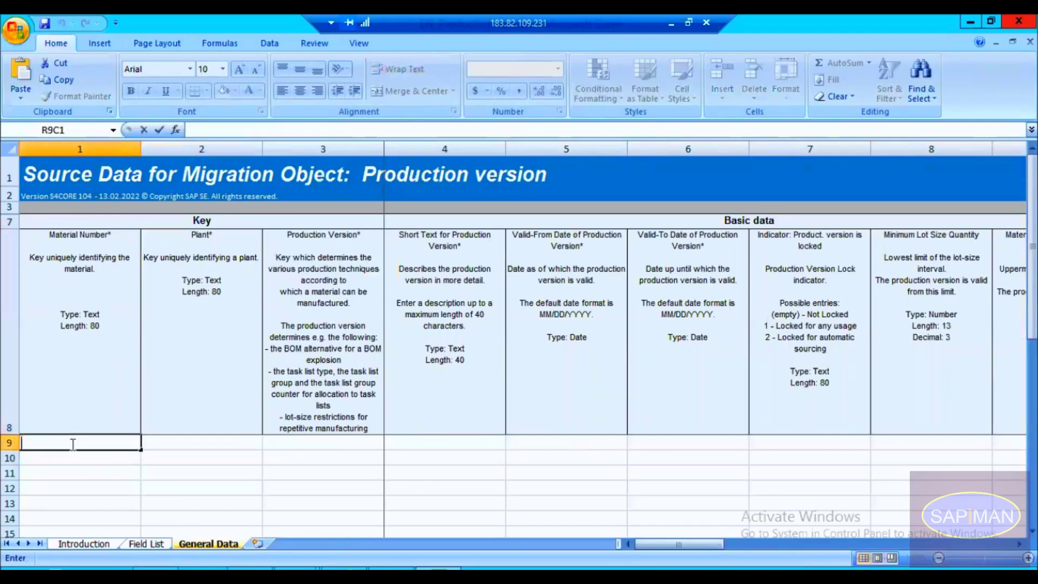
key("ctrl+v")
key("Return")
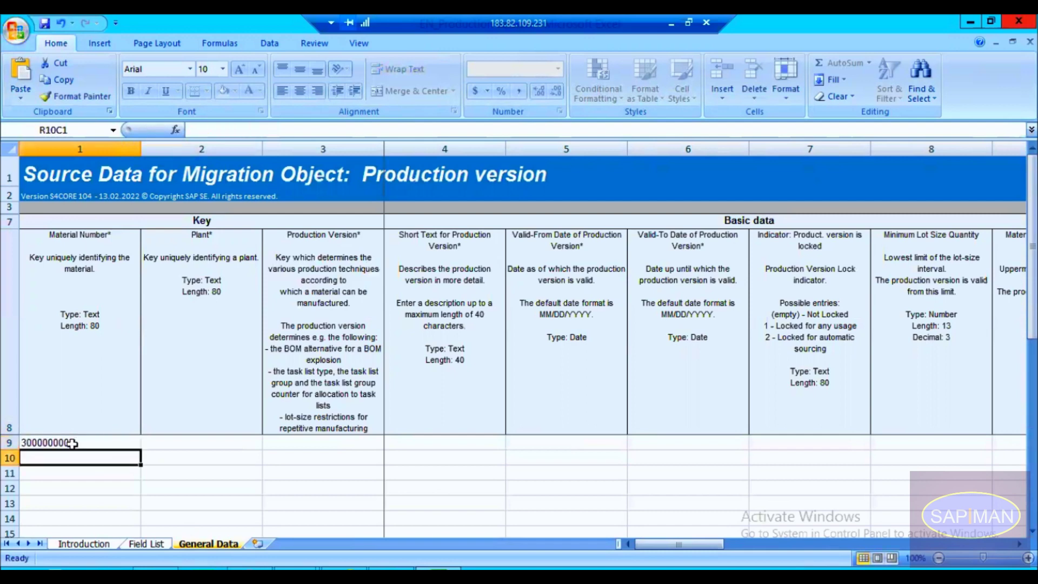
Step: Fill in row 9's remaining key fields with Plant 1710 and Production Version 0002
key("Up")
key("Right")
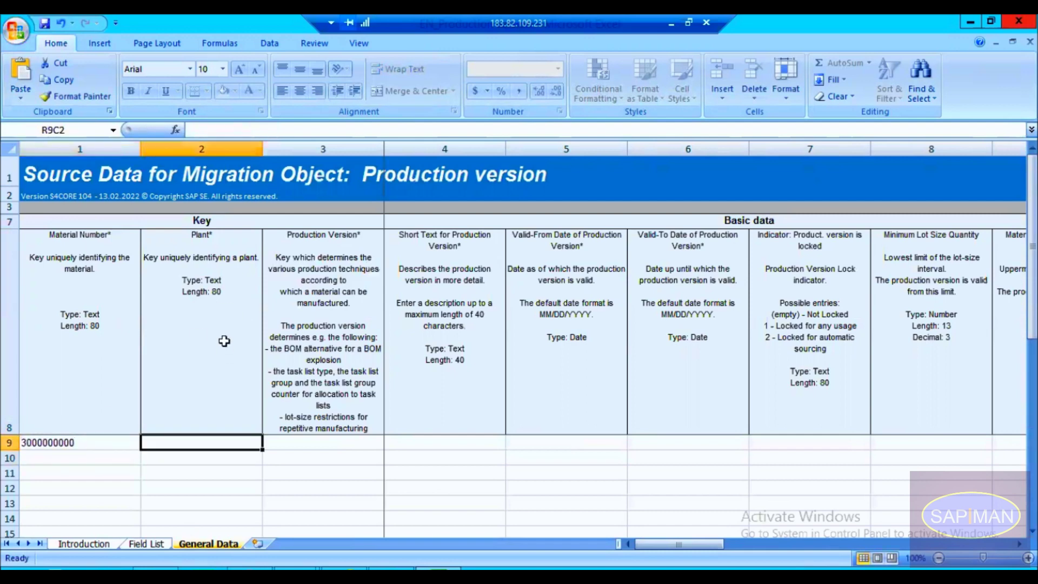
type("1710")
key("Return")
key("Up")
key("Right")
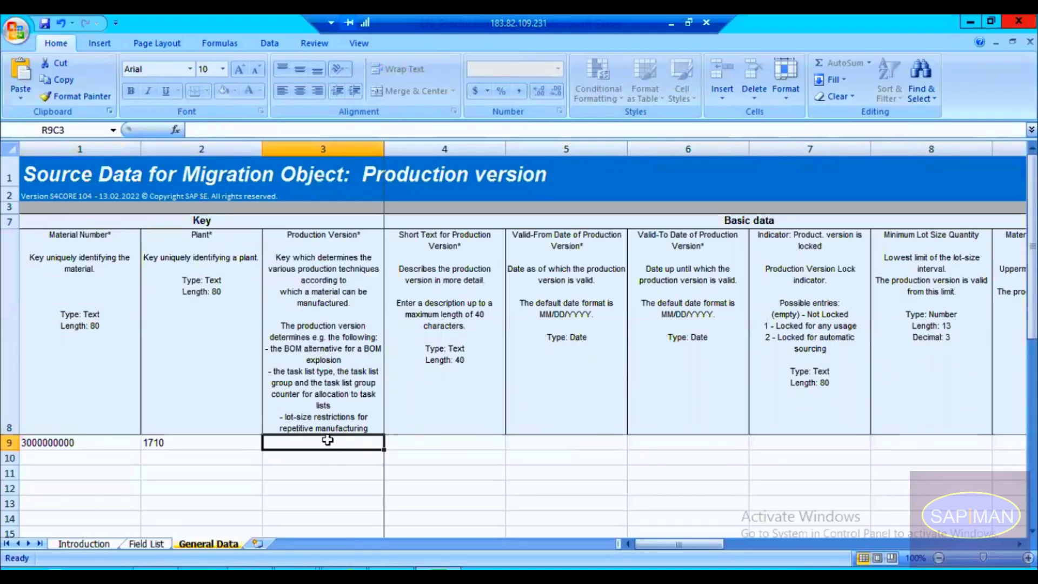
type("0002")
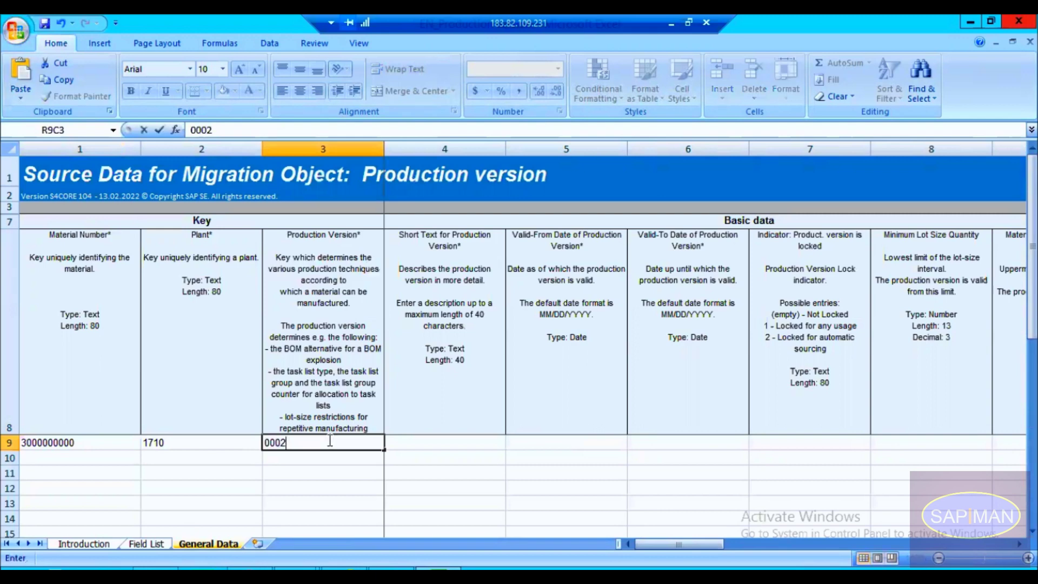
key("Return")
left_click(328, 440)
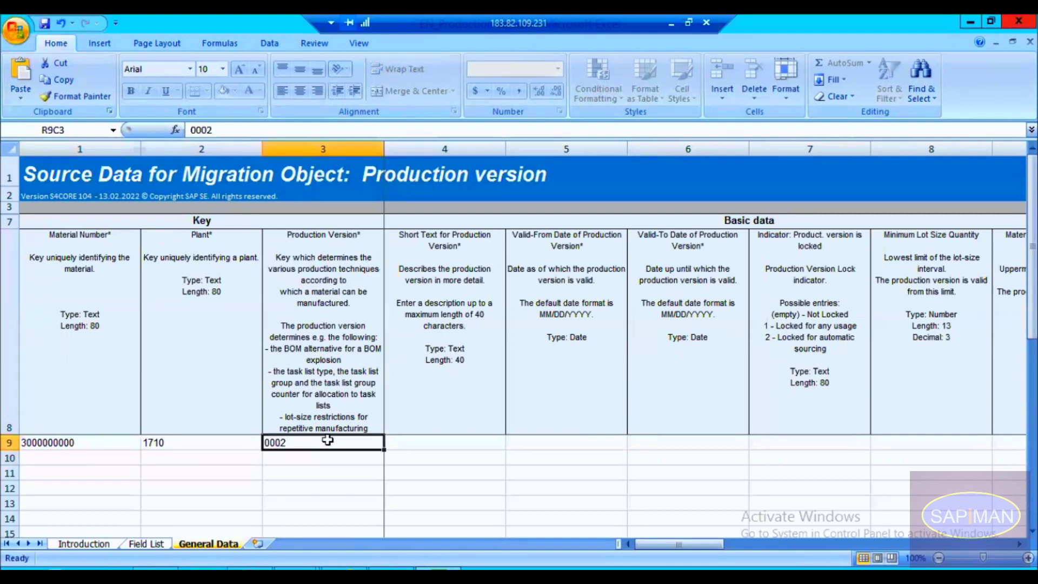
Step: Enter Test Production Version 2 as the short text for the production version in row 9
key("Tab")
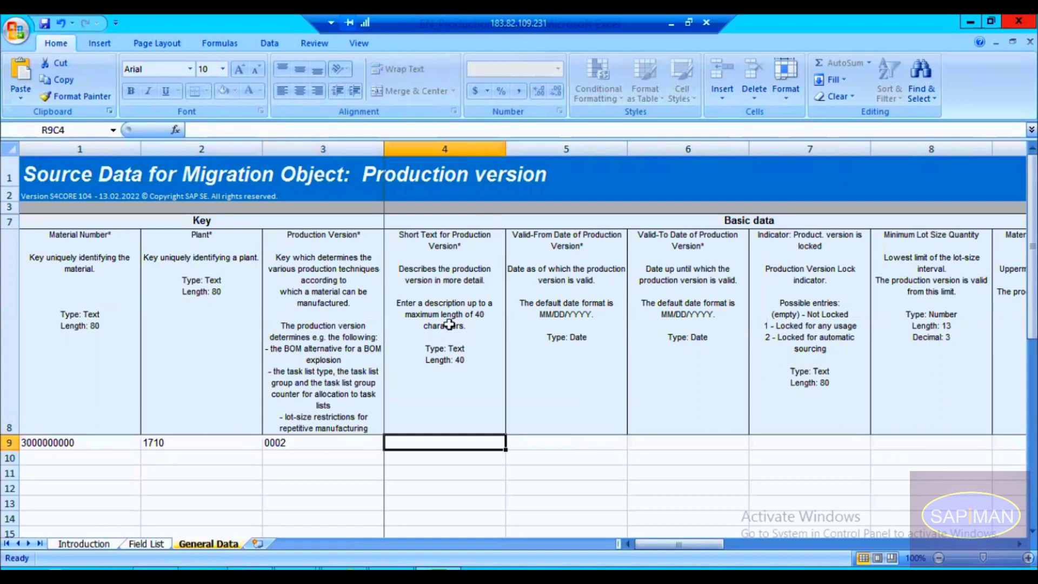
type("Test P")
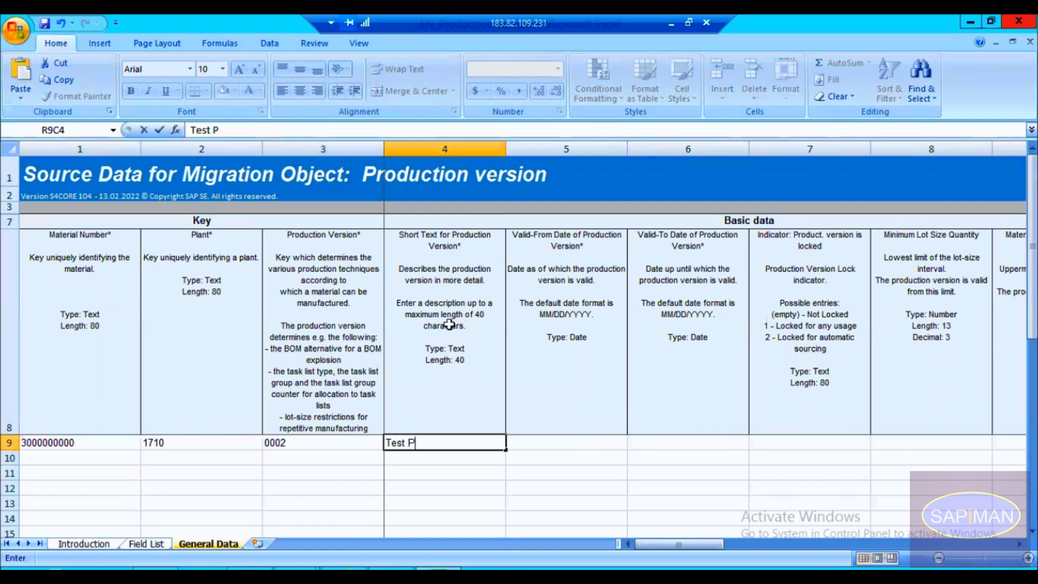
type("roduction ")
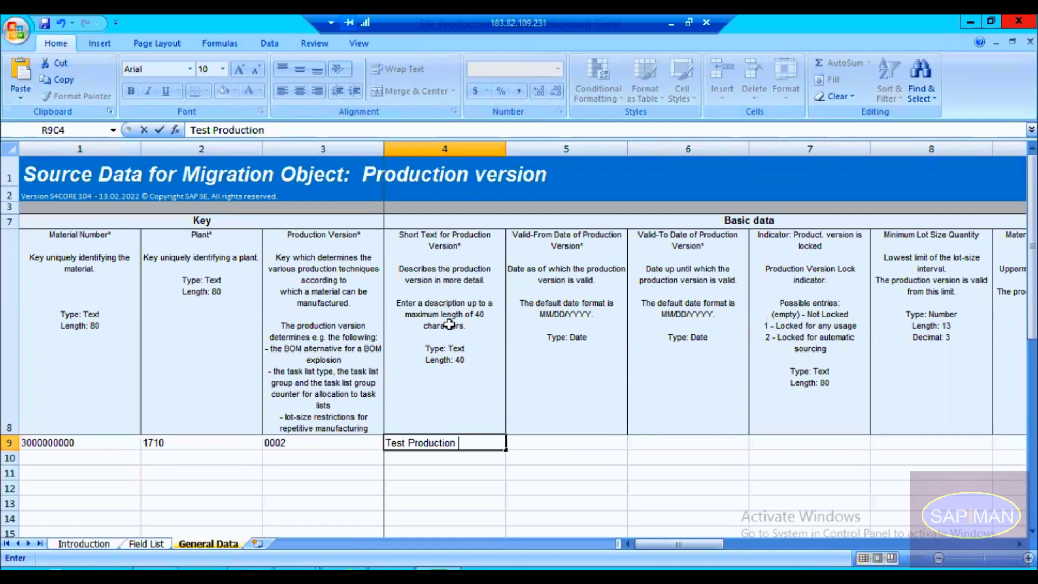
type("Version 2")
key("Return")
key("Return")
key("Up")
key("Up")
Step: Switch to SAP, check the production version text of existing version 0001, and return to the Excel template
key("alt+Tab")
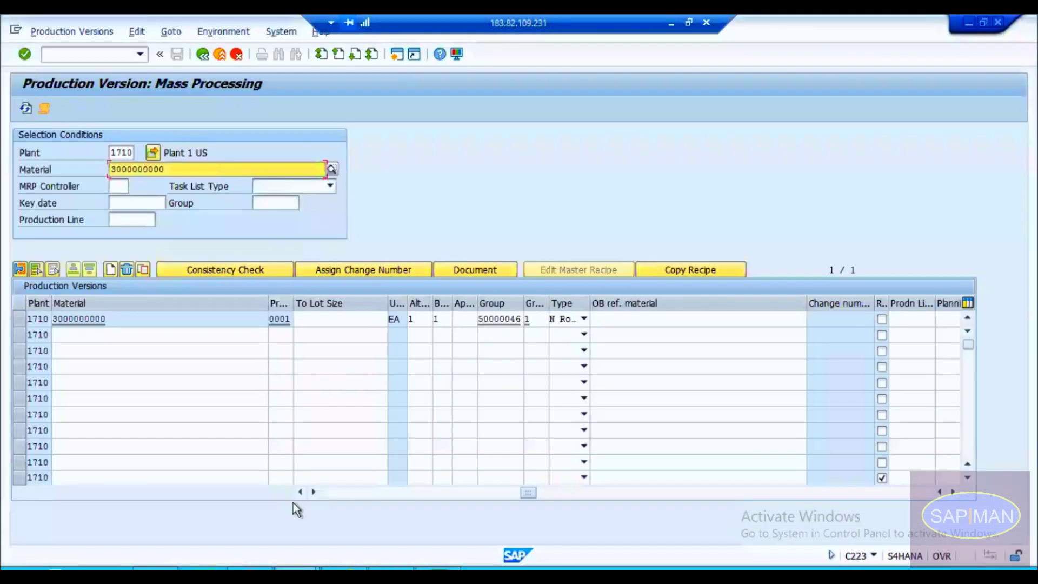
left_click(338, 492)
left_click_drag(386, 323, 300, 323)
key("alt+Tab")
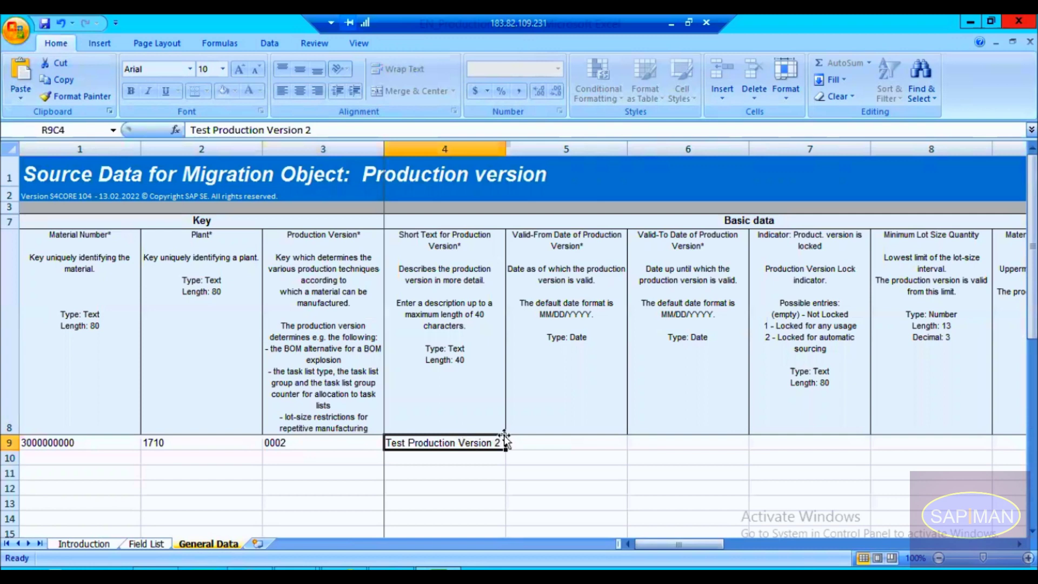
Step: Compare the template's Valid-From and Valid-To Date descriptions with the validity dates of production version 0001 in SAP, and return to Excel
left_click(587, 336)
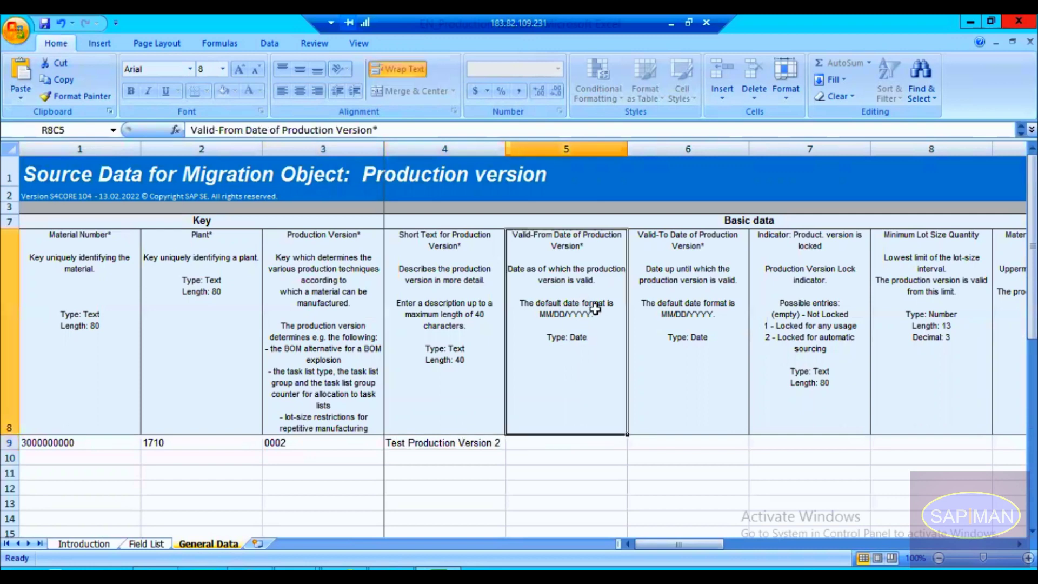
left_click(689, 371)
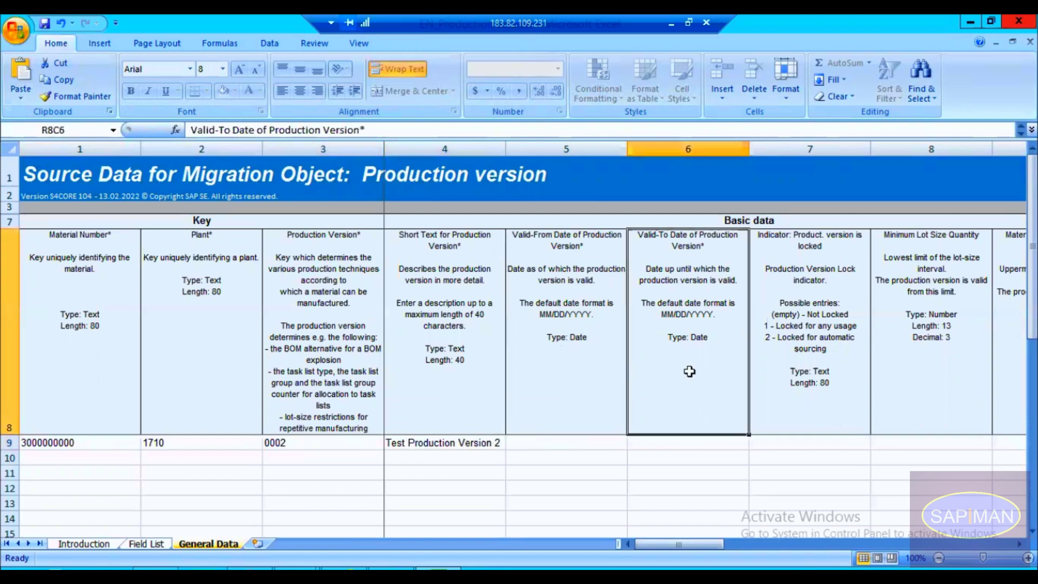
left_click(591, 390)
left_click(672, 380)
left_click(605, 385)
left_click(672, 383)
key("alt+Tab")
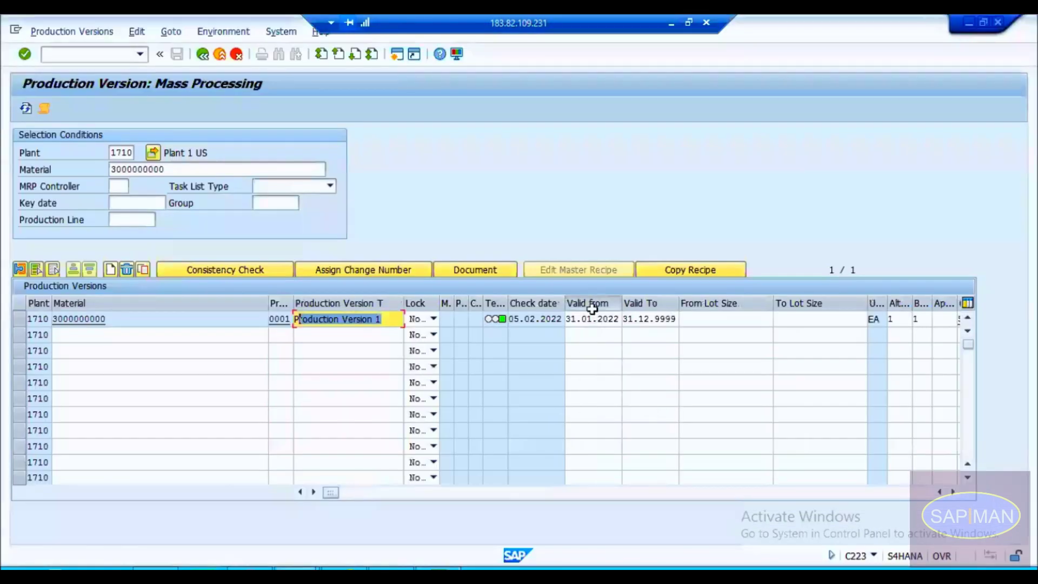
left_click(628, 319)
left_click_drag(629, 319, 673, 319)
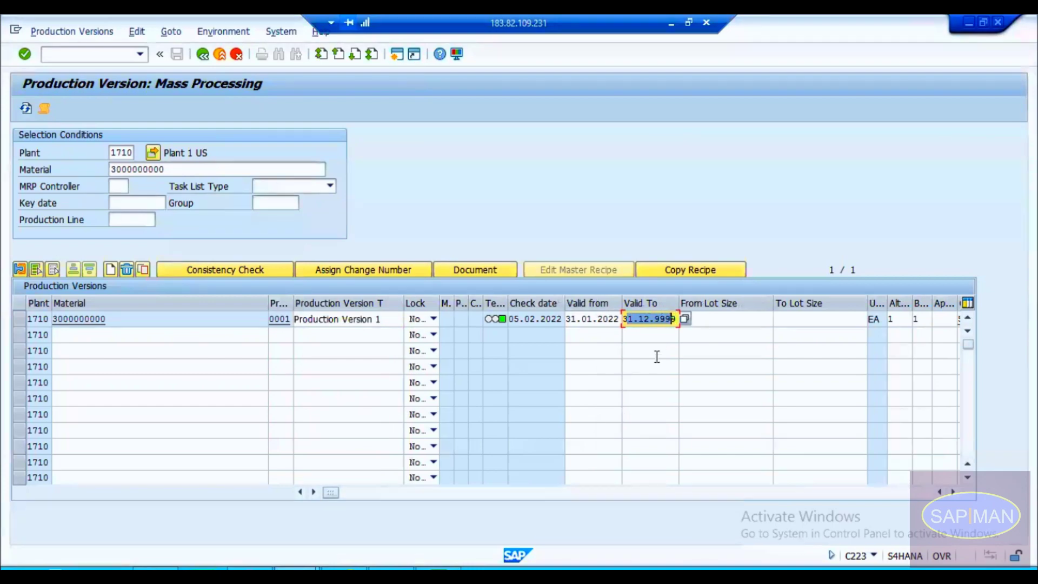
key("alt+Tab")
left_click(559, 433)
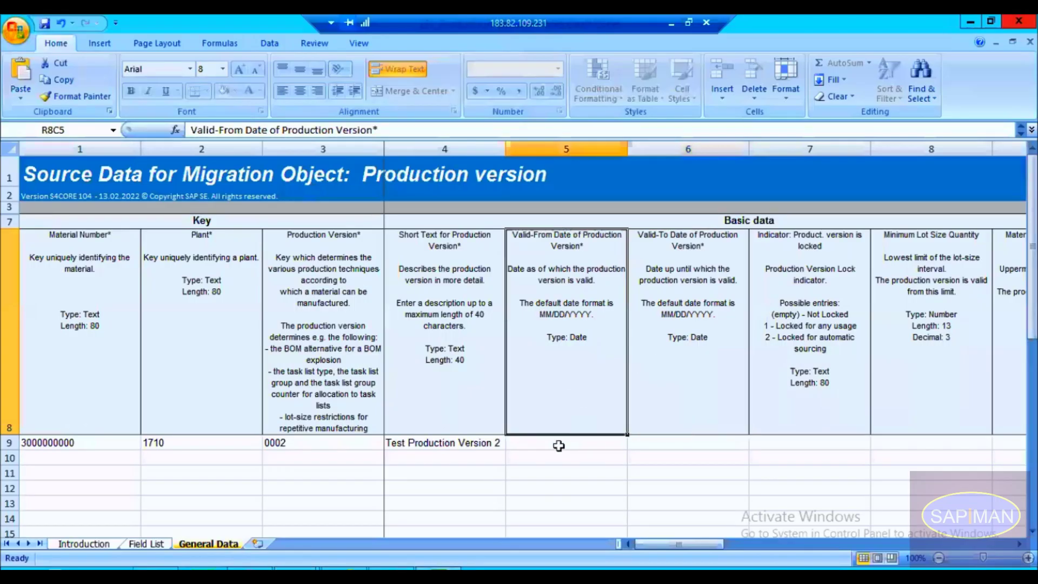
Step: Examine the Valid-From and Valid-To date column descriptions, including the required date format
left_click(559, 445)
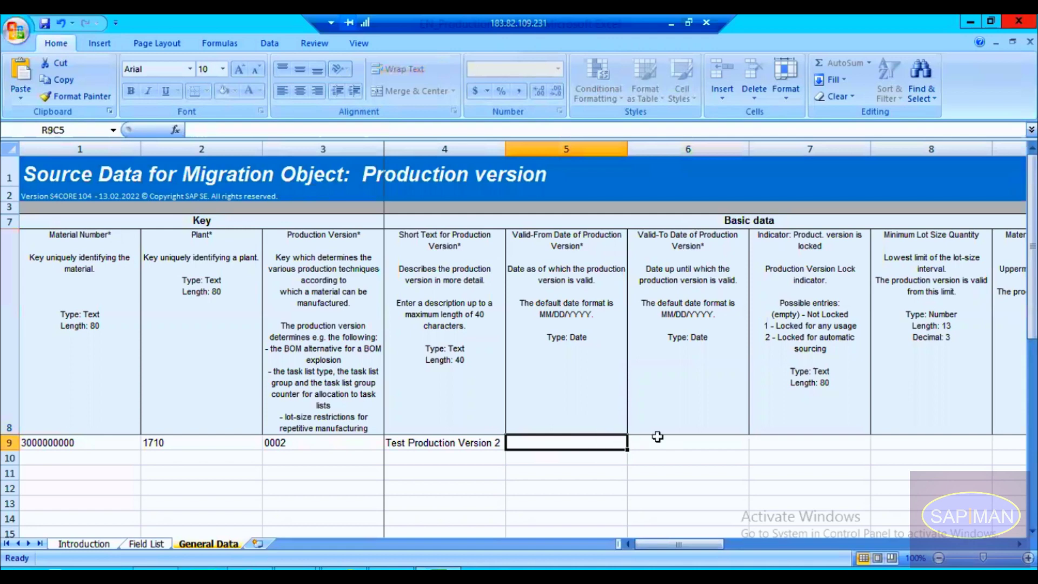
left_click(619, 364)
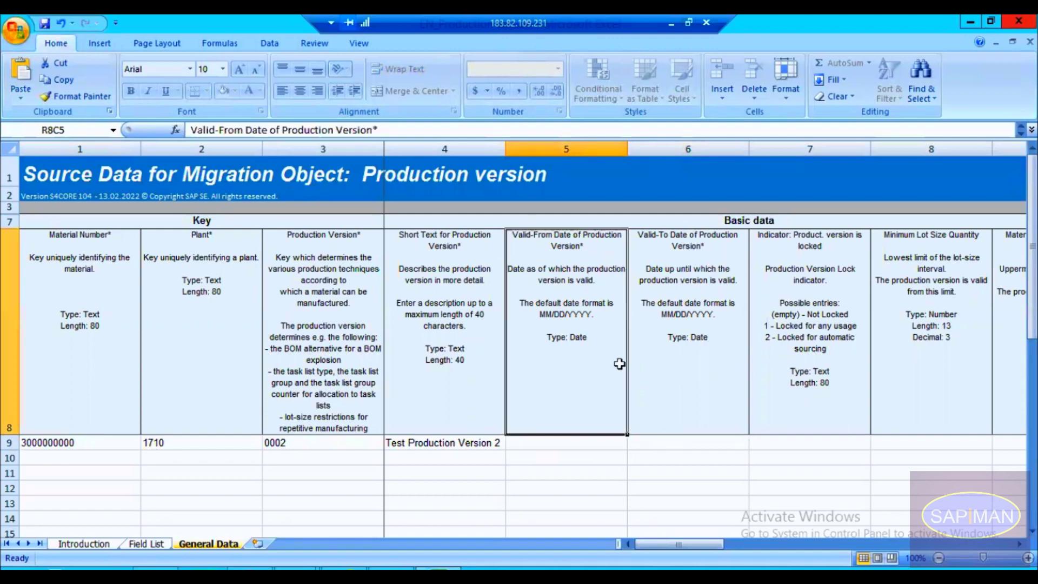
left_click(665, 361)
left_click(620, 365)
left_click(666, 350)
left_click(620, 342)
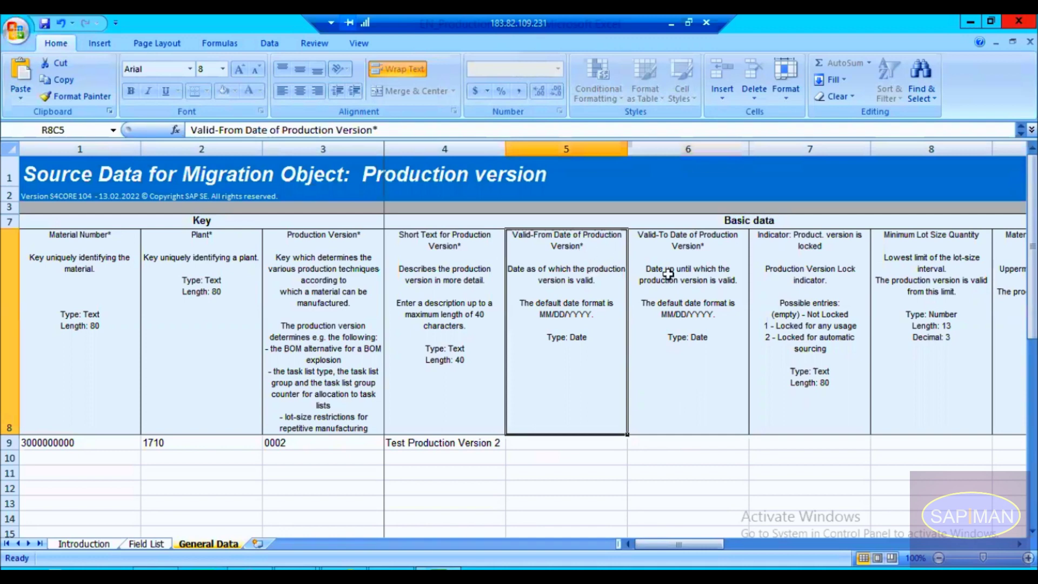
left_click(692, 257)
left_click(586, 327)
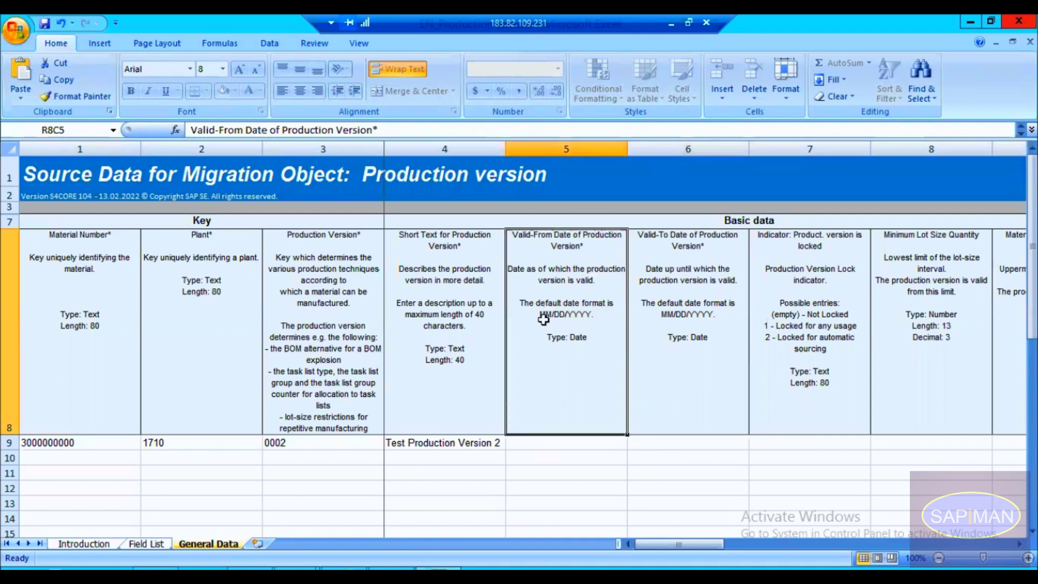
Step: Enter 02/13/2020 as the Valid-From date of the production version in row 9
left_click(540, 442)
type("2")
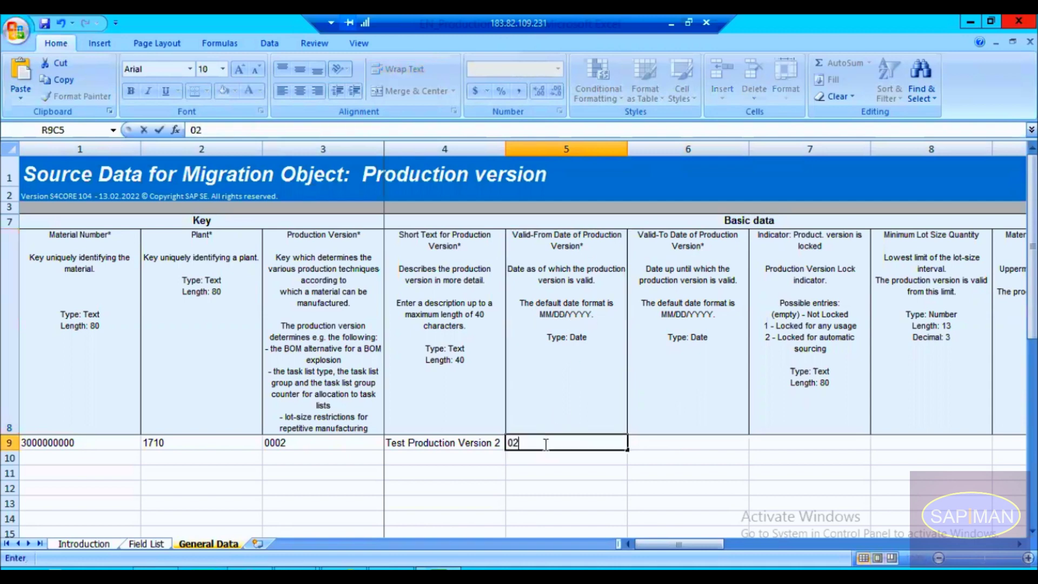
type("/13/2020")
key("Return")
left_click(543, 444)
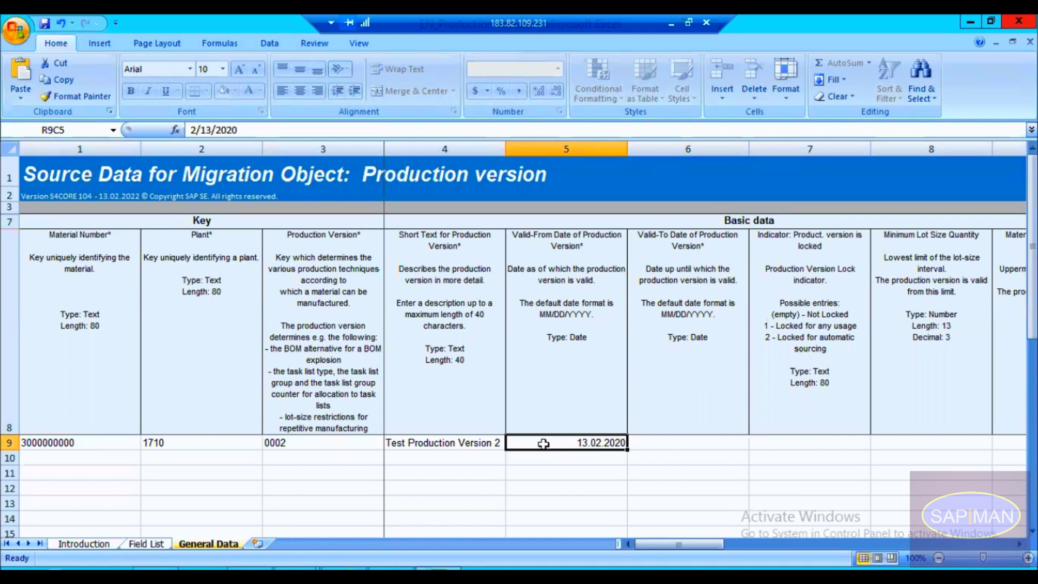
key("Tab")
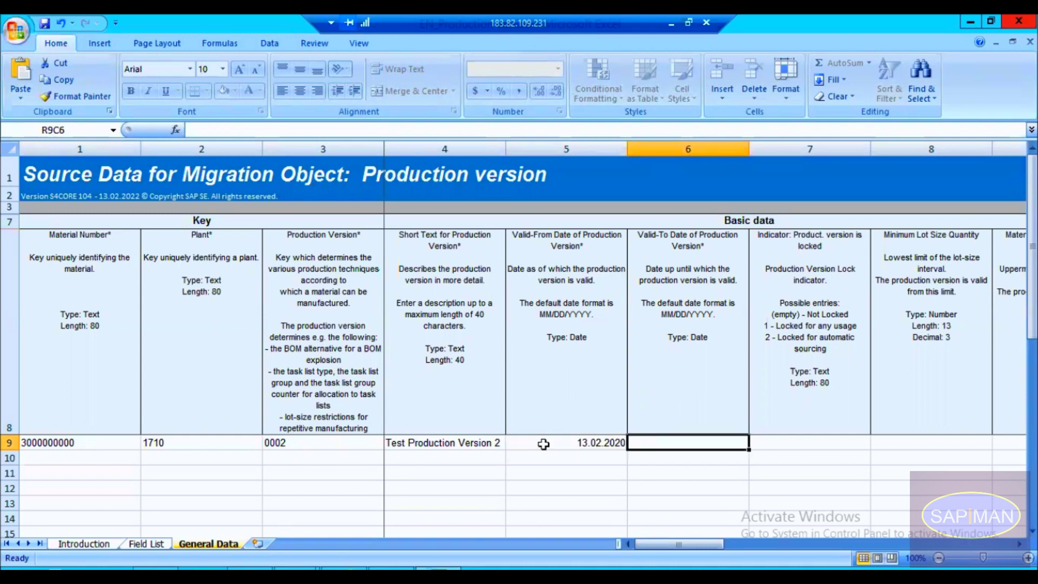
left_click(543, 444)
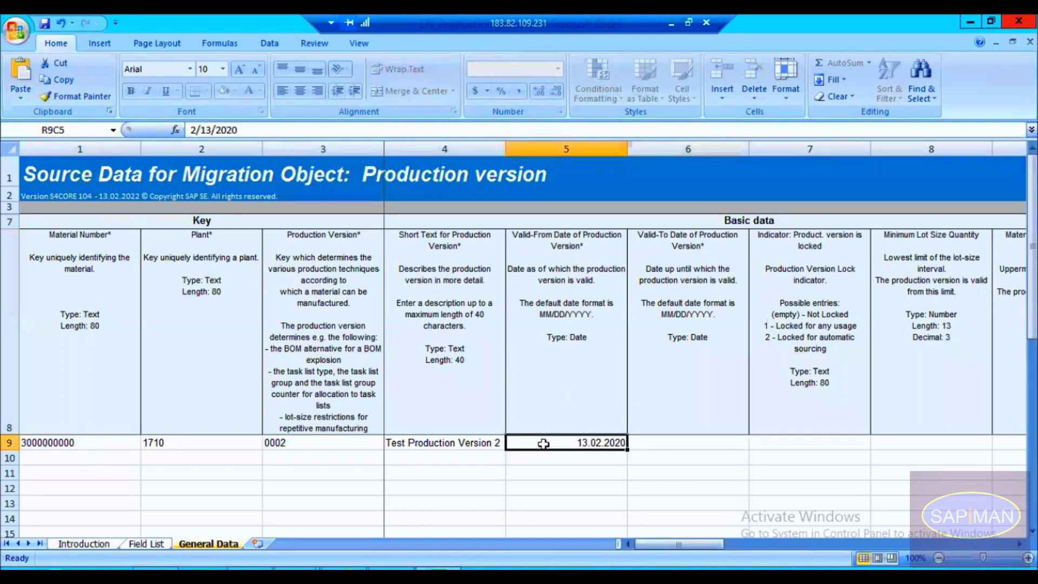
Step: Enter 12/31/9999 as the Valid-To date of the production version in row 9
key("Tab")
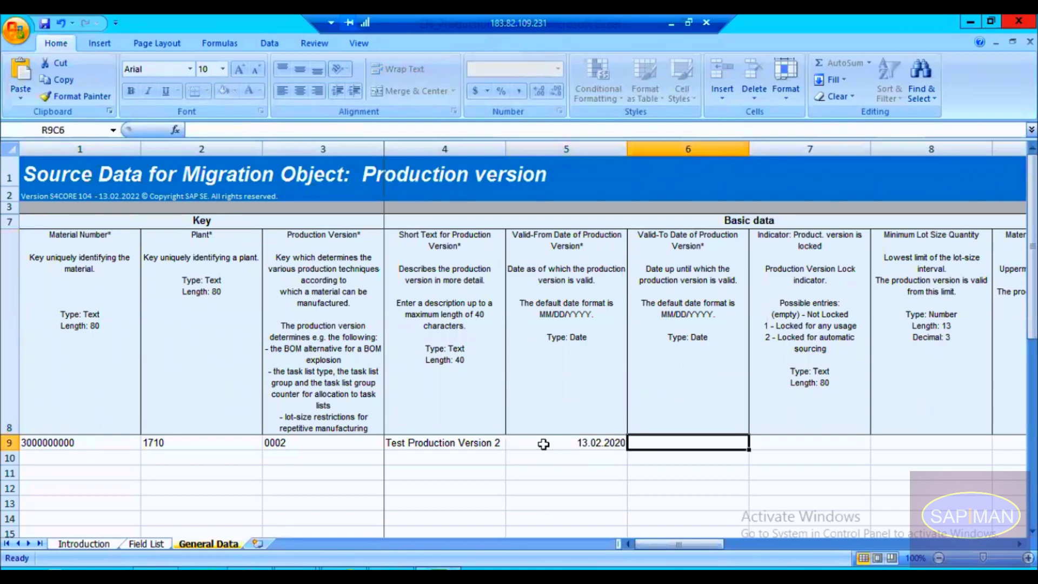
type("12/")
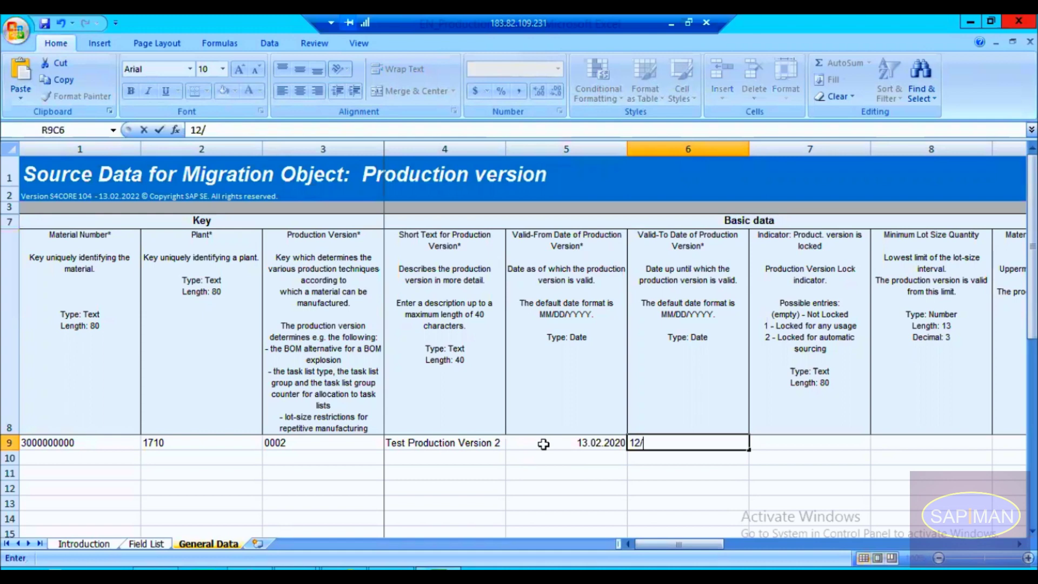
type("31/9999")
key("Return")
key("Up")
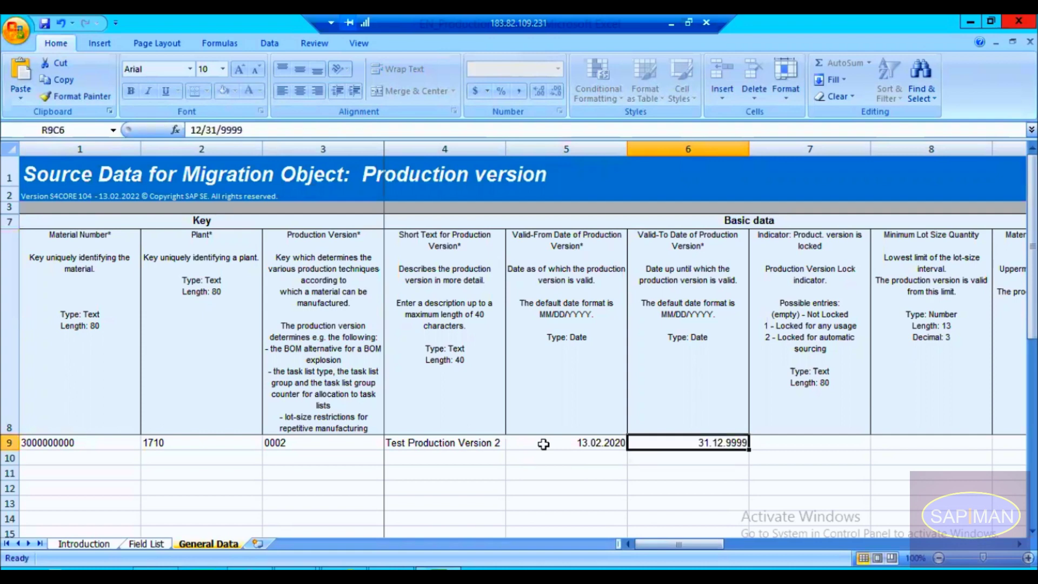
Step: Examine the possible entries described for the production version lock indicator column
key("Left")
key("Right")
key("Right")
key("Right")
key("Right")
key("Right")
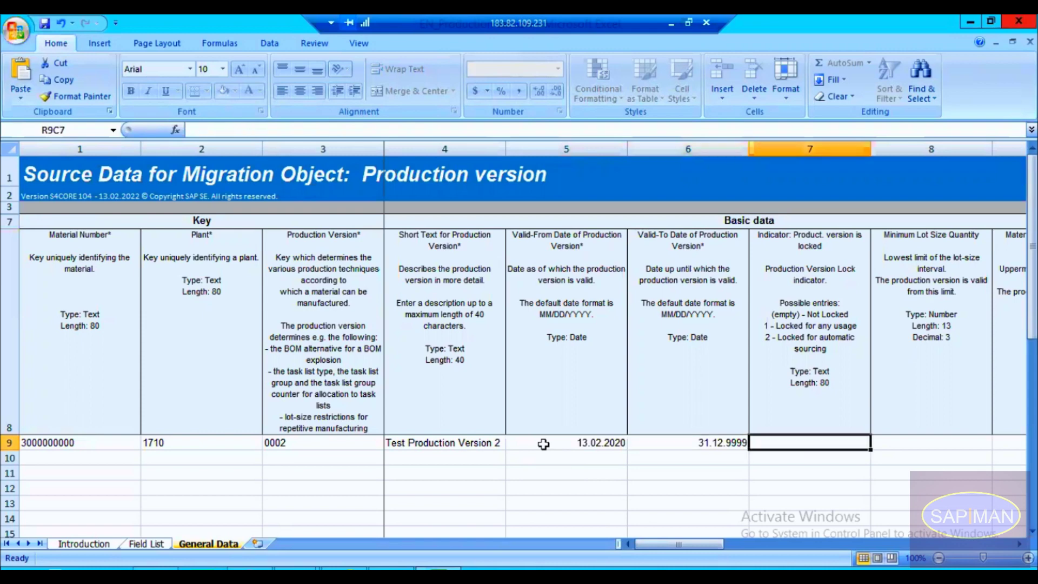
left_click(544, 444)
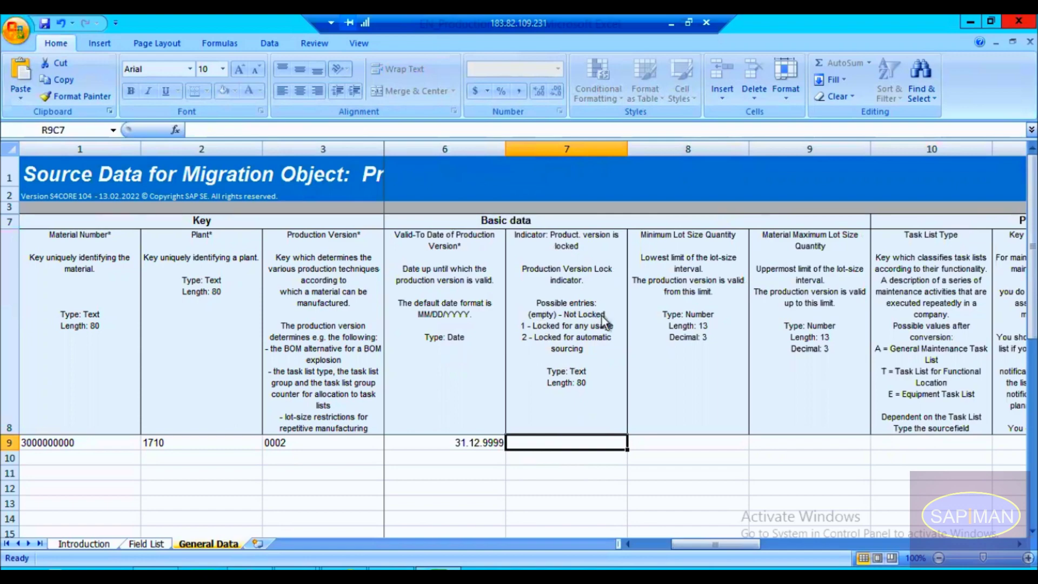
Step: Switch to the SAP production version mass processing, widen the Lock column and view the lock options for version 0001
key("alt+Tab")
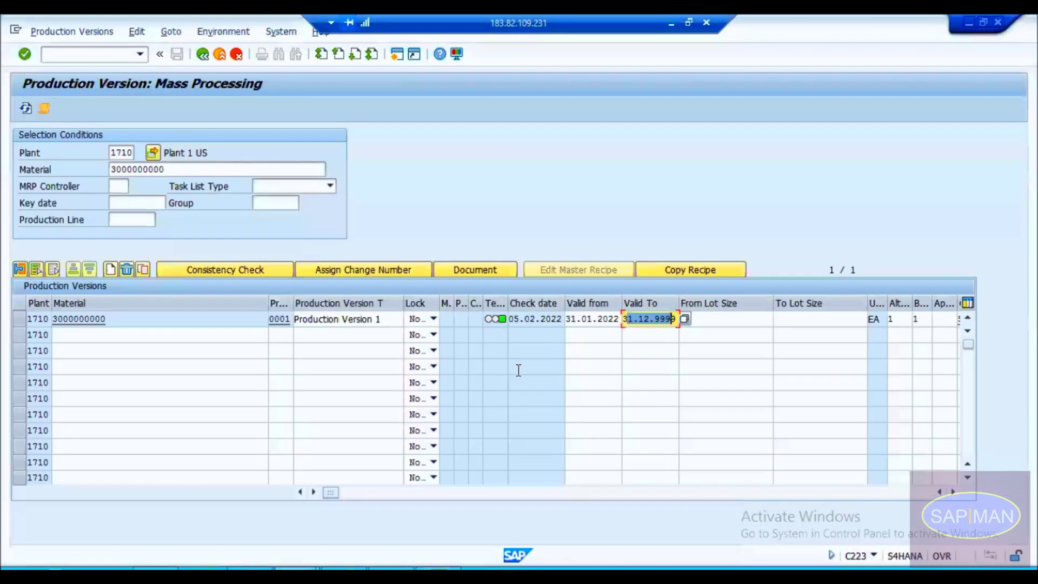
left_click(21, 320)
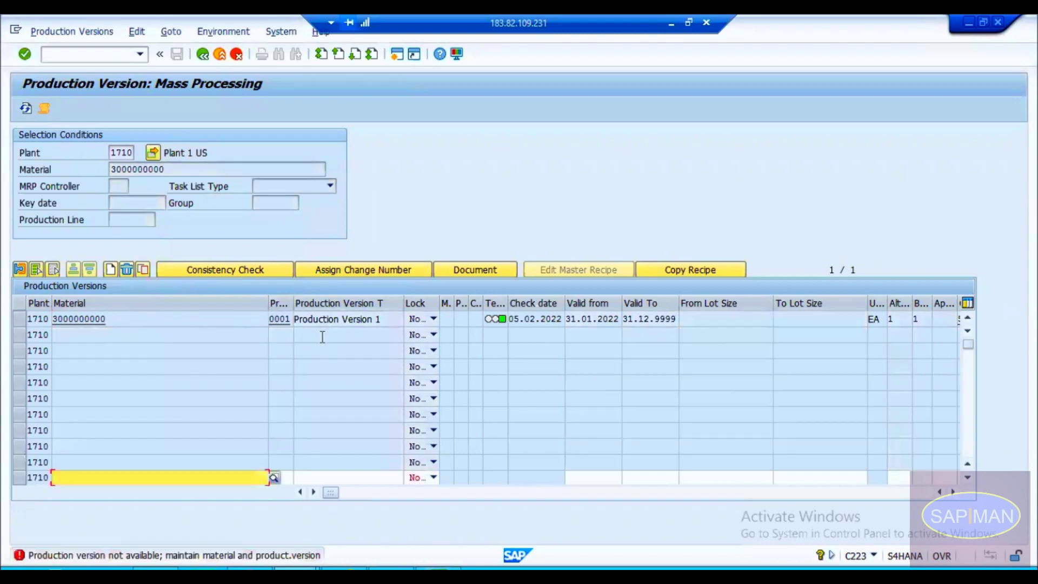
left_click(241, 56)
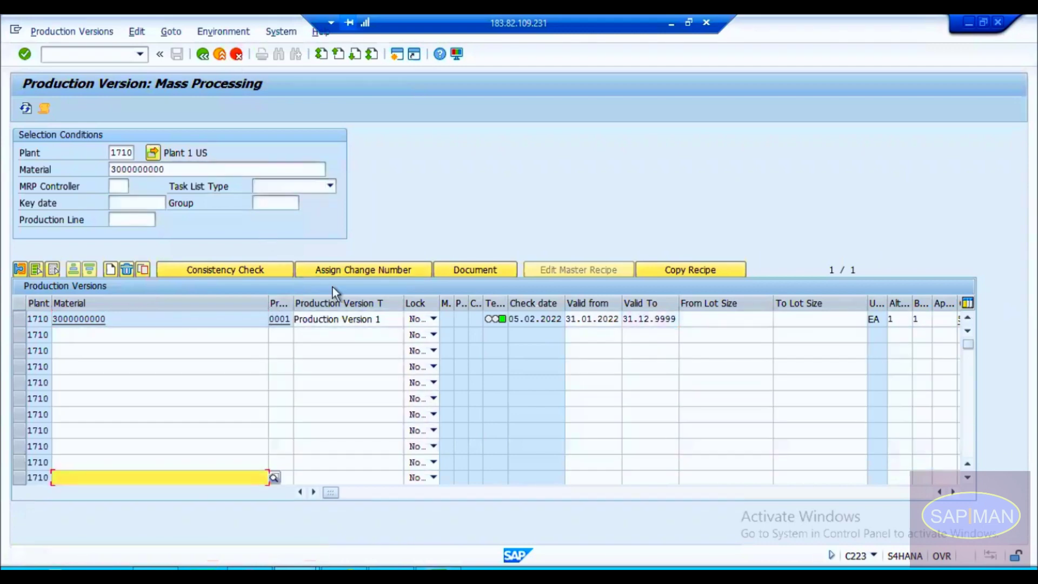
left_click_drag(440, 302, 530, 304)
left_click(475, 316)
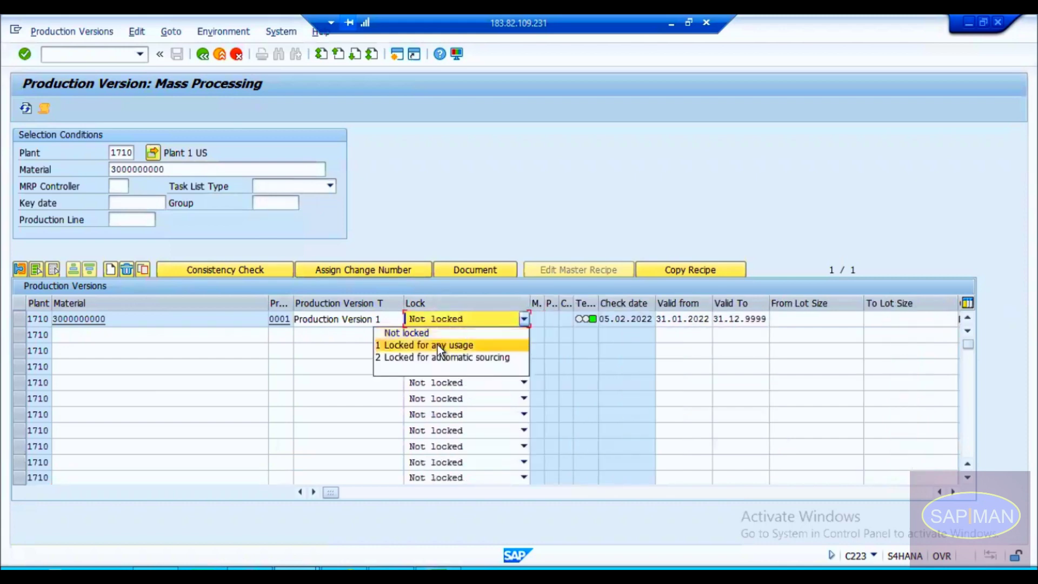
left_click(557, 355)
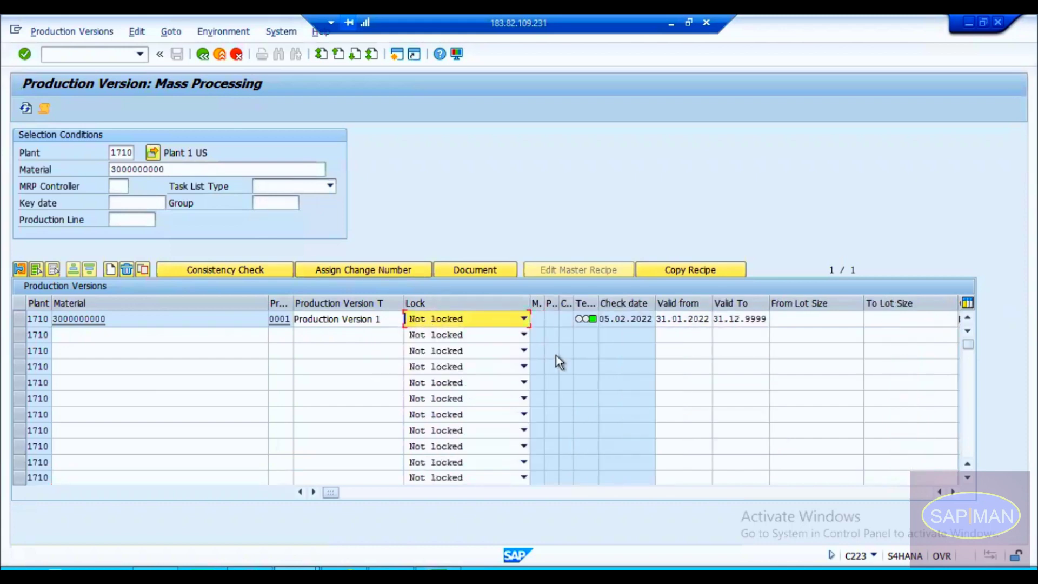
Step: Switch back to the Excel migration template and dismiss the SAP session message
key("alt+Tab")
left_click(596, 347)
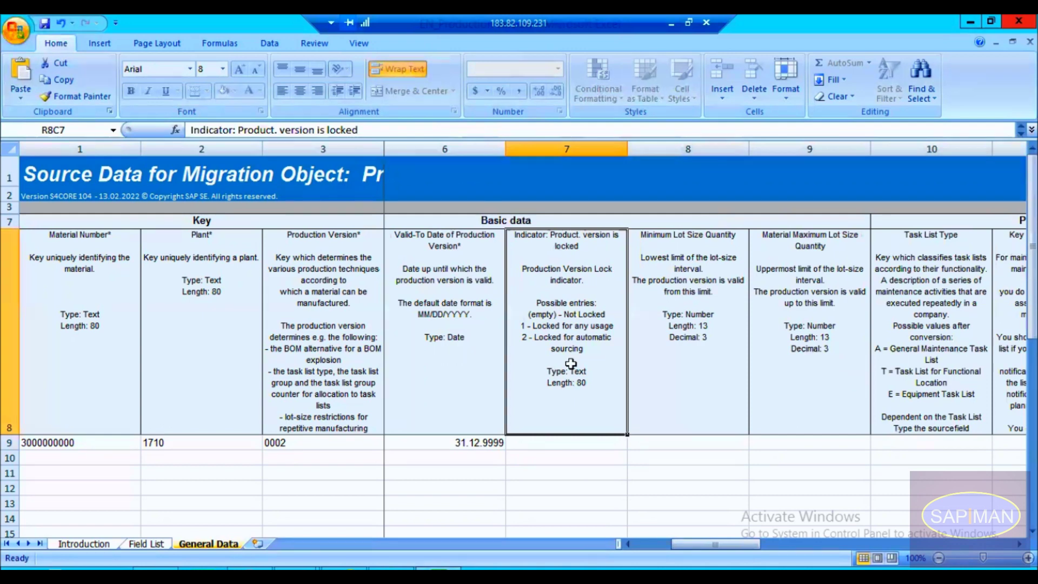
key("Right")
key("Right")
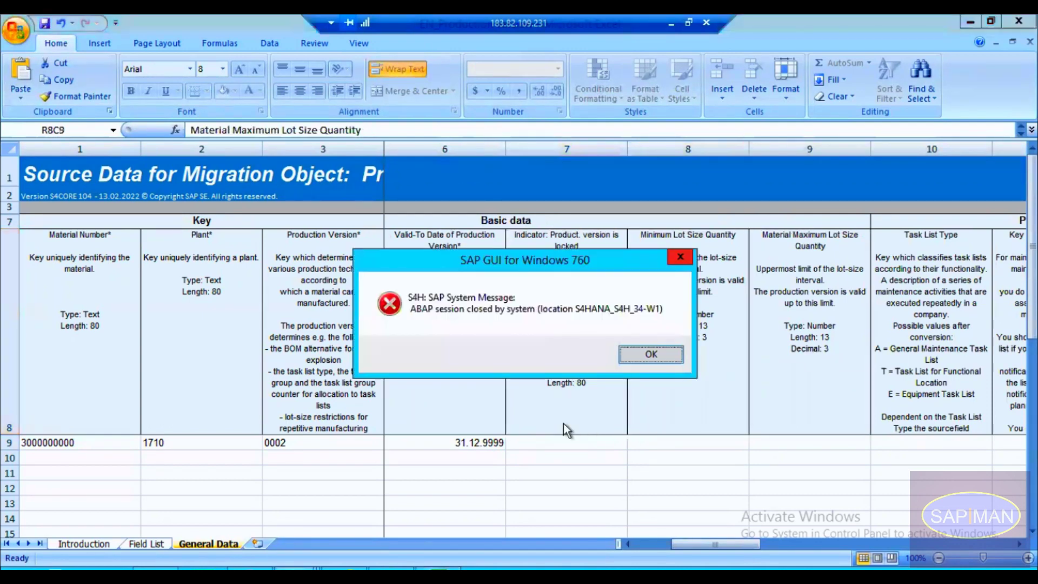
left_click(650, 354)
Step: Examine the Minimum Lot Size Quantity and Material Maximum Lot Size Quantity column descriptions
left_click(704, 428)
key("Down")
key("Down")
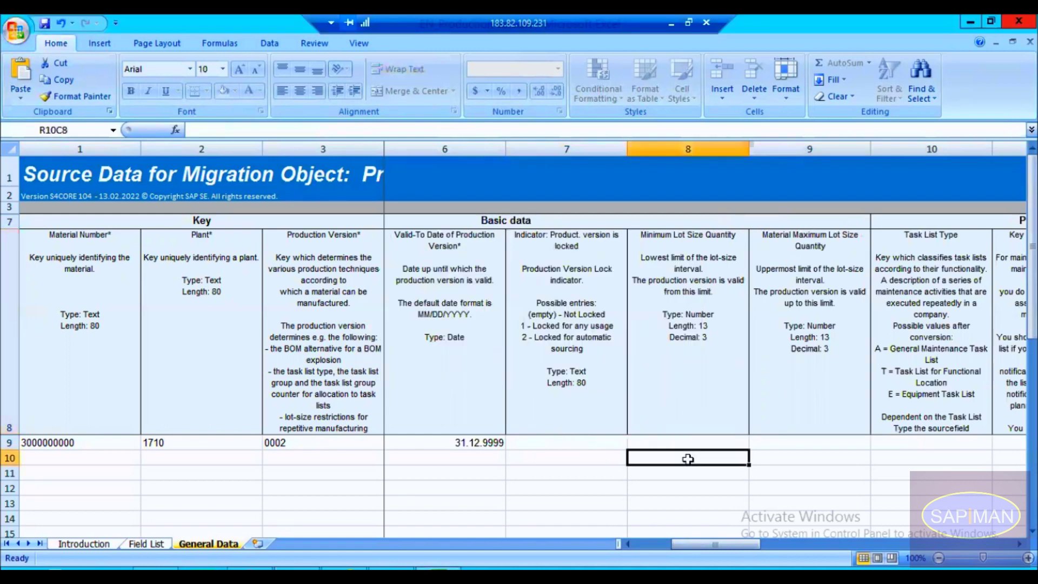
left_click(702, 412)
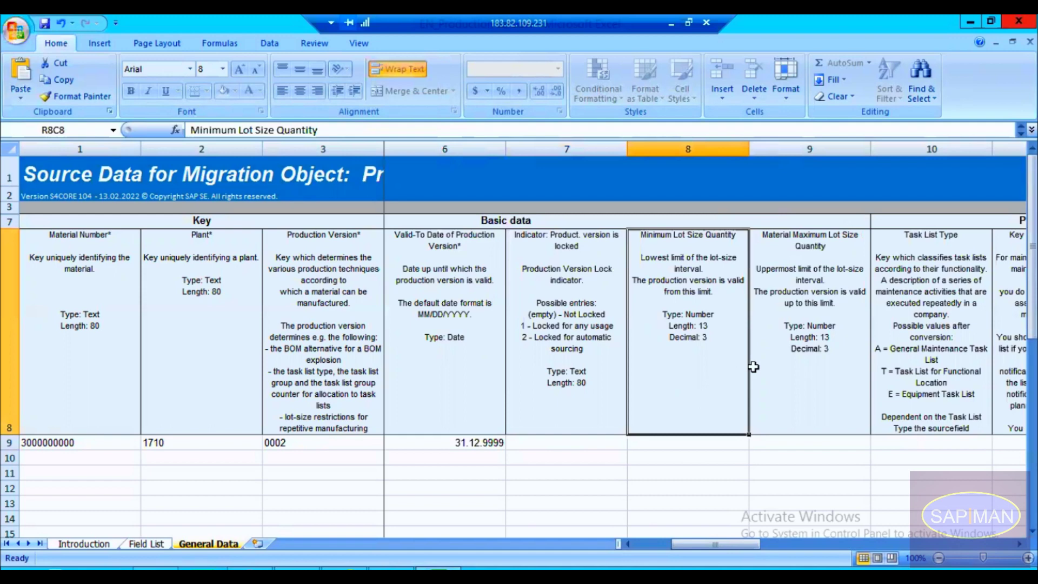
left_click(793, 377)
left_click(717, 387)
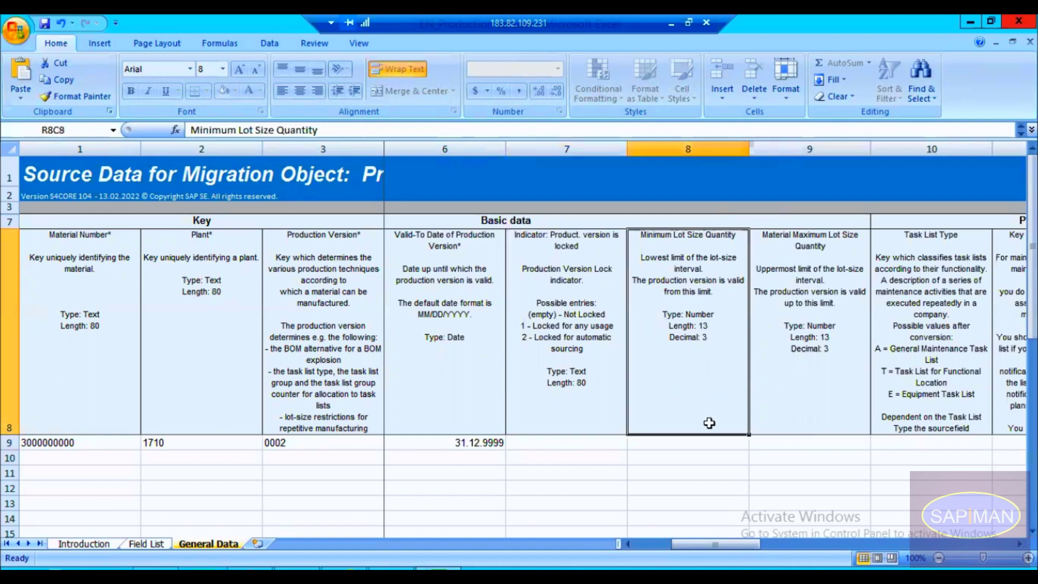
left_click(780, 396)
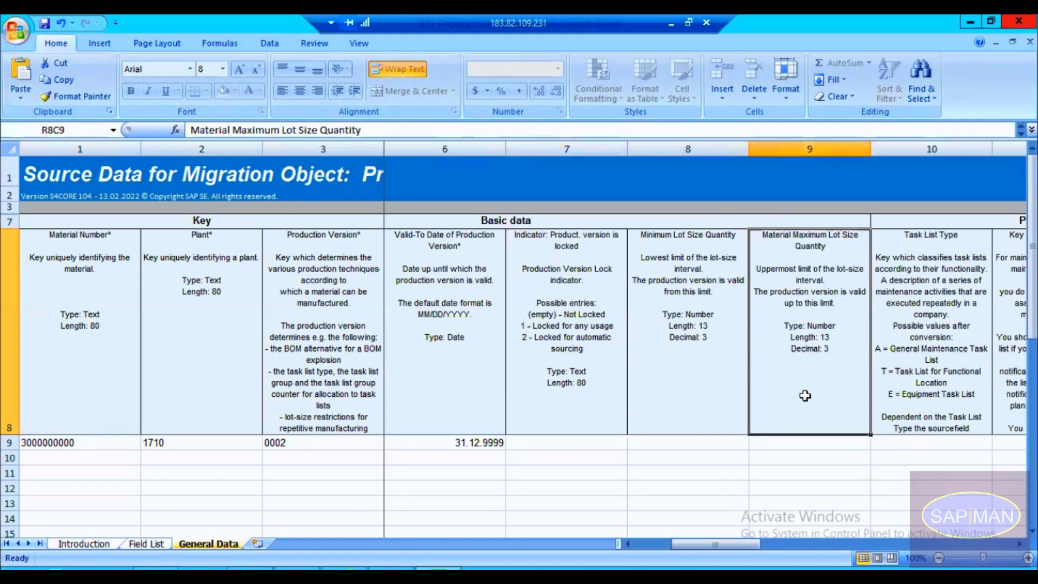
key("Left")
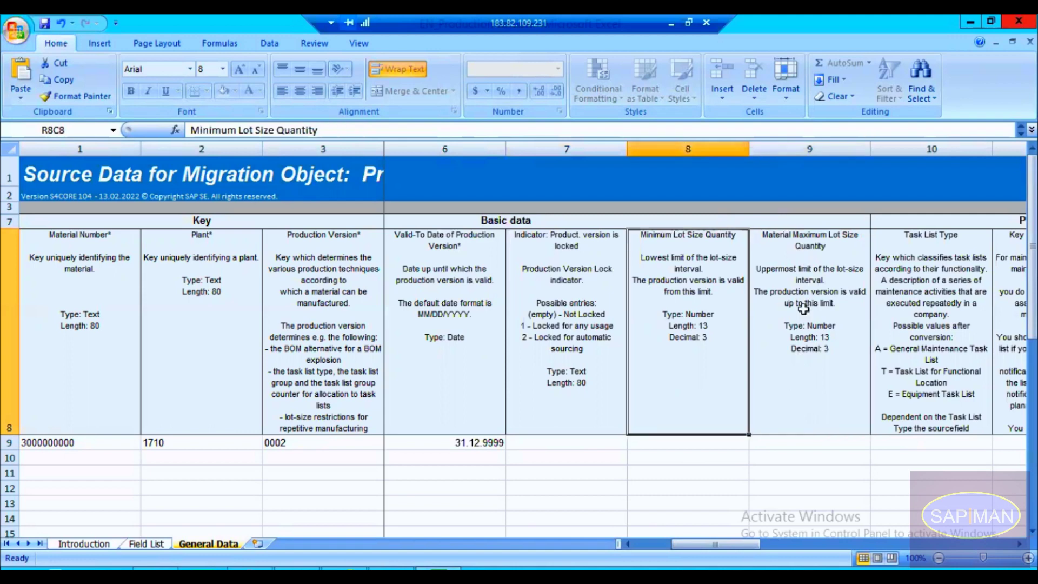
Step: Enter N as the Task List Type of the production version in row 9
key("Right")
key("Right")
key("Right")
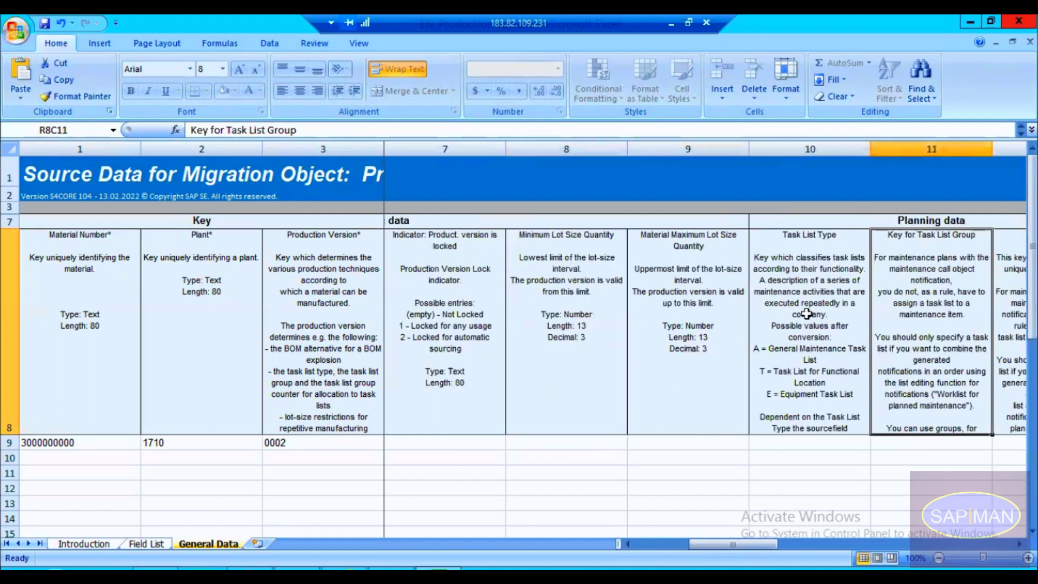
key("Left")
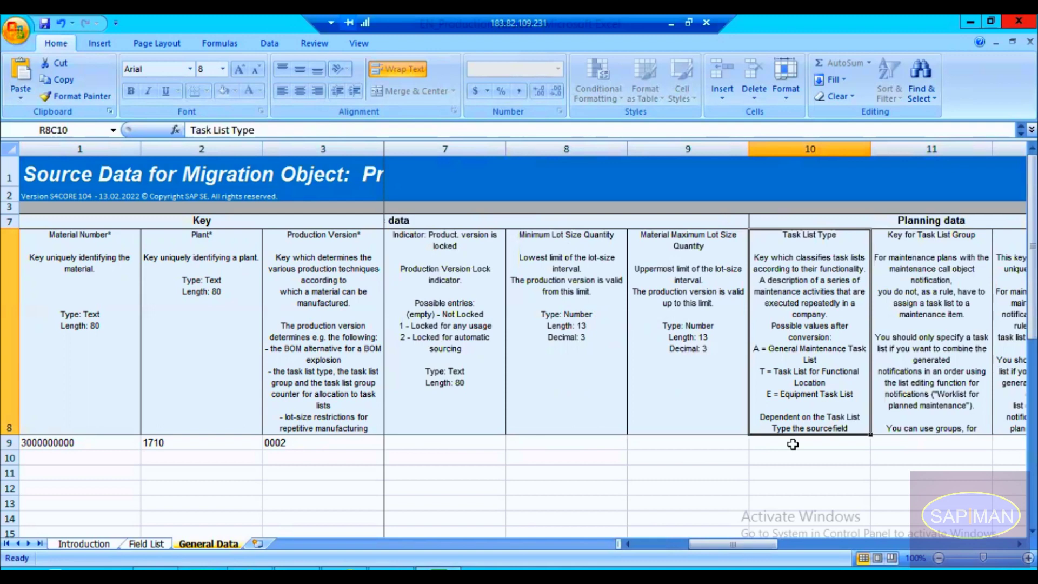
left_click(792, 443)
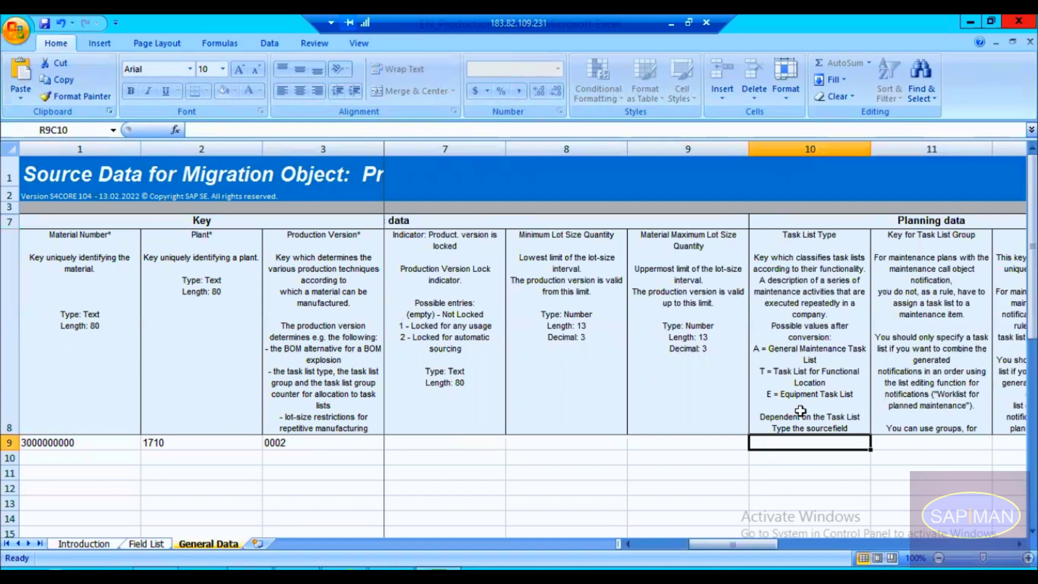
type("N")
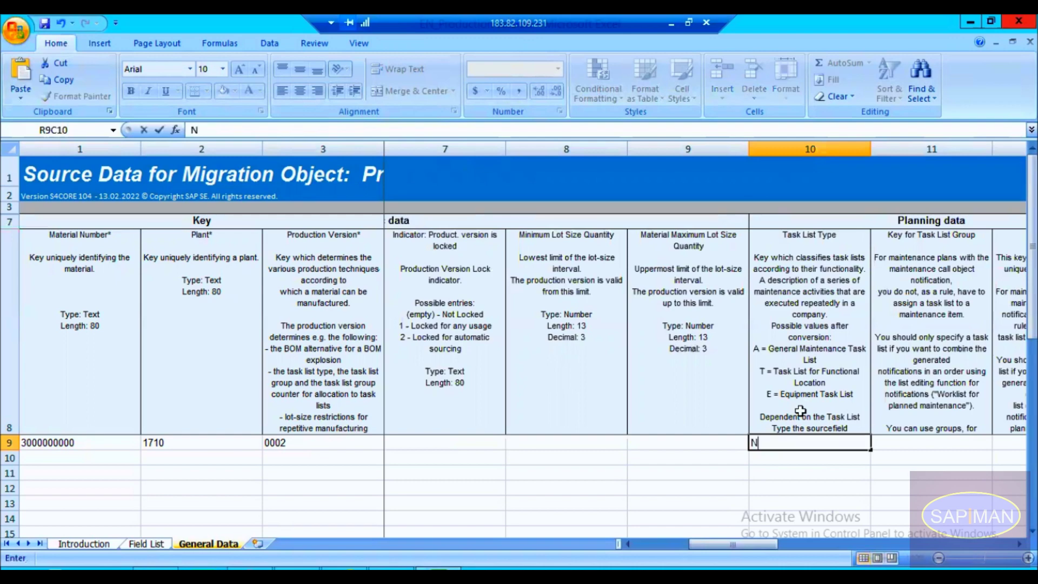
key("Return")
key("Up")
key("Right")
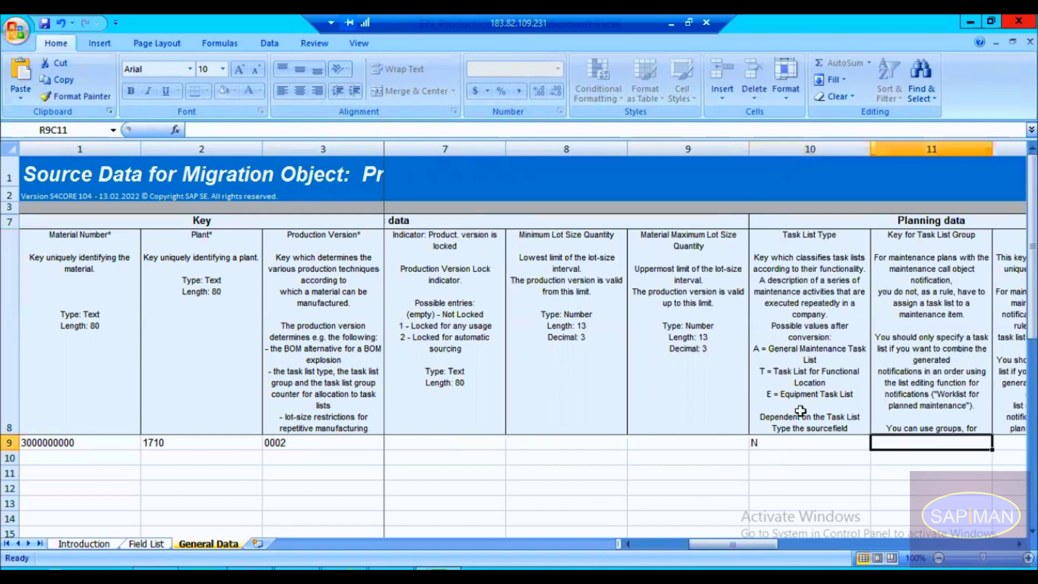
Step: Examine the Key for Task List Group column and the neighbouring planning data fields
key("Right")
key("Right")
key("Left")
key("Left")
key("Up")
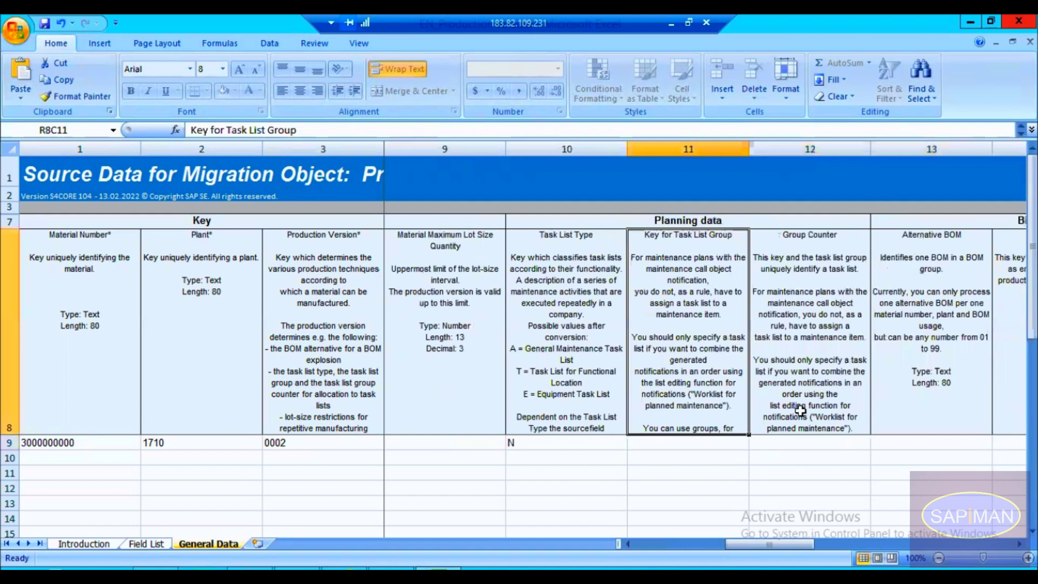
key("Down")
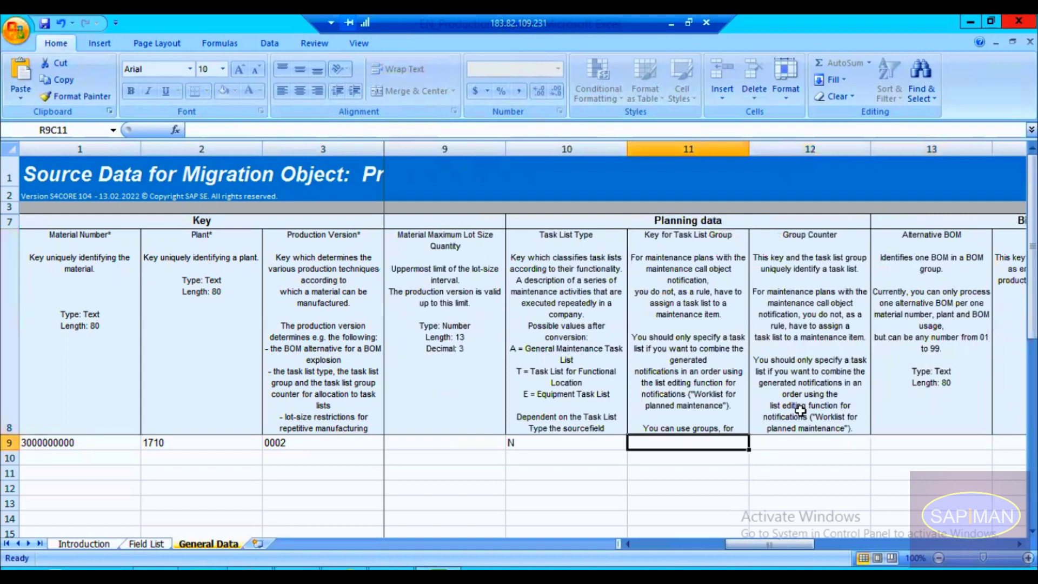
key("Up")
key("Down")
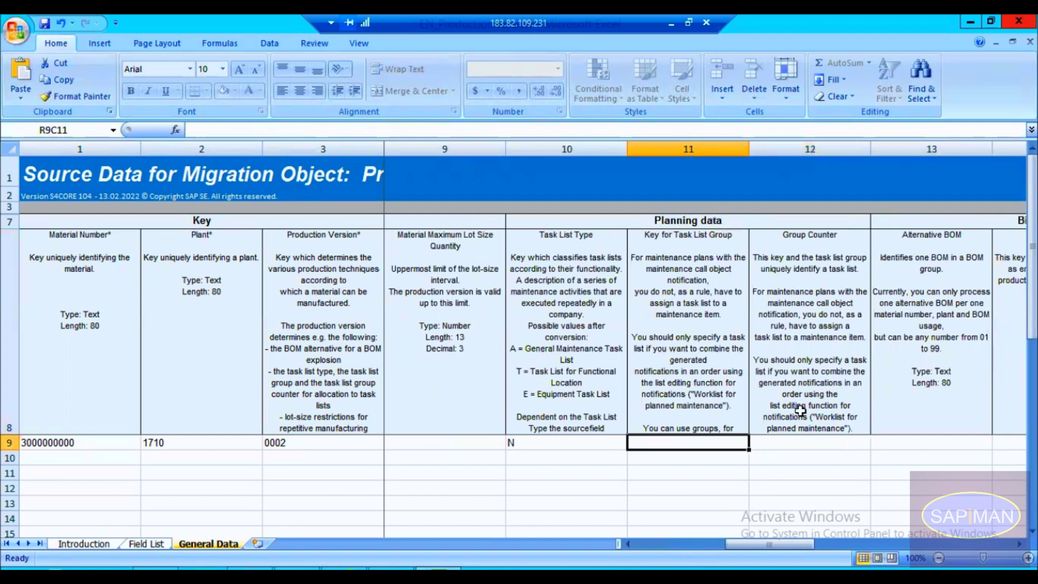
key("Left")
key("Right")
Step: Switch to SAP Logon and log on to S4HANA1909 with the user name and password, continuing without ending other logons
left_click(298, 575)
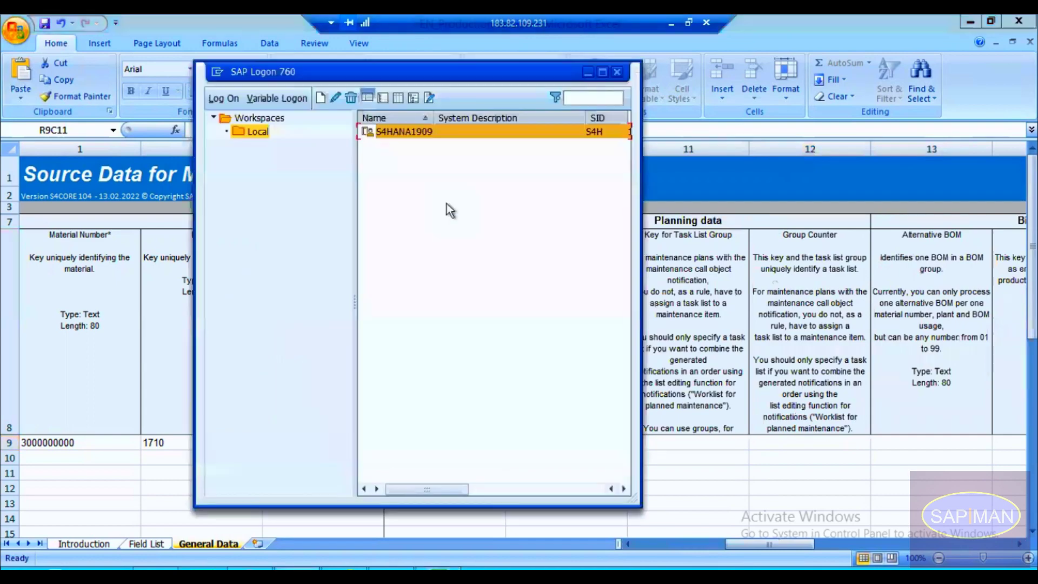
double_click(416, 131)
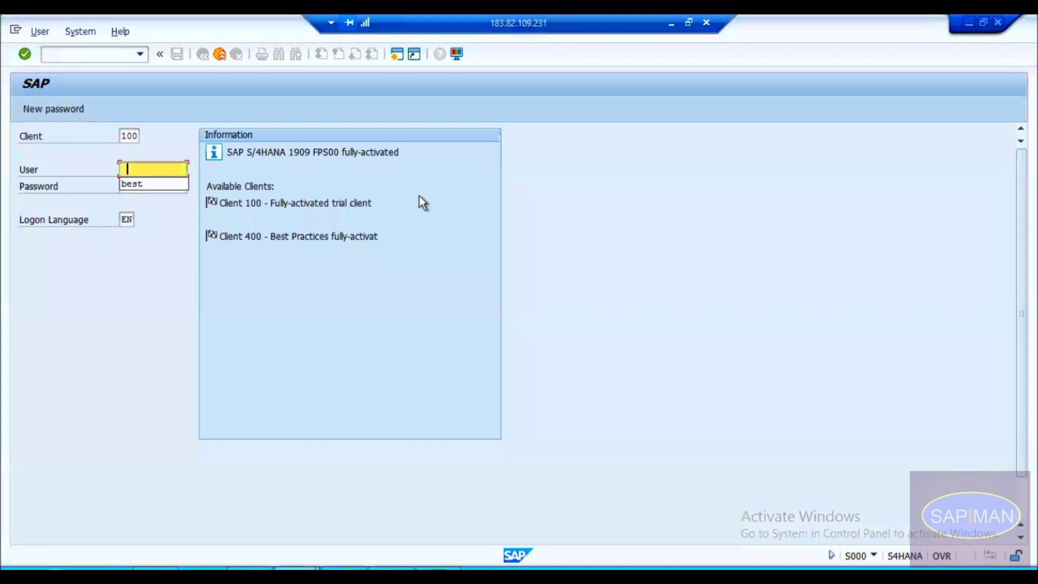
key("Tab")
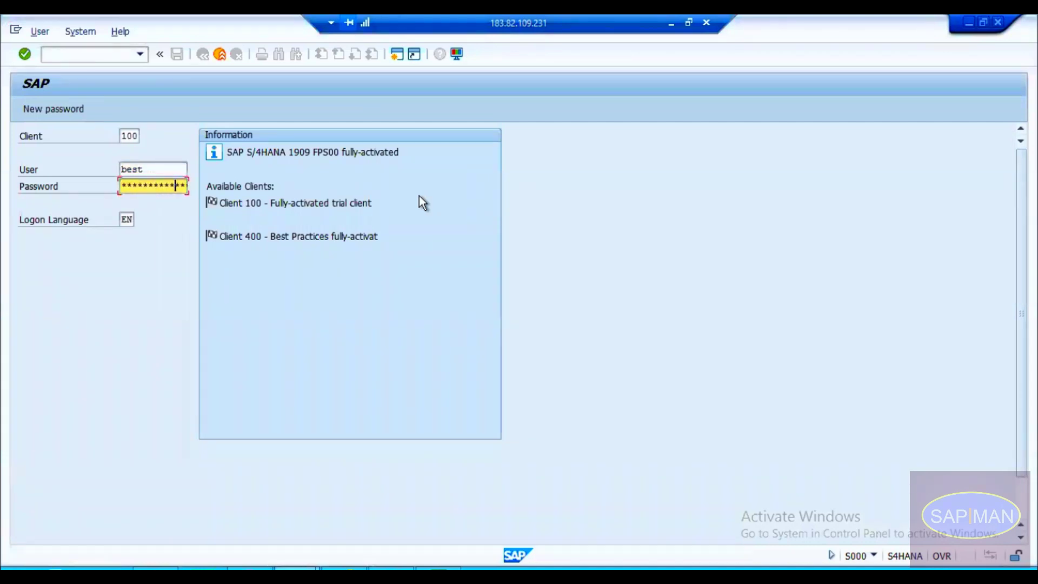
key("Return")
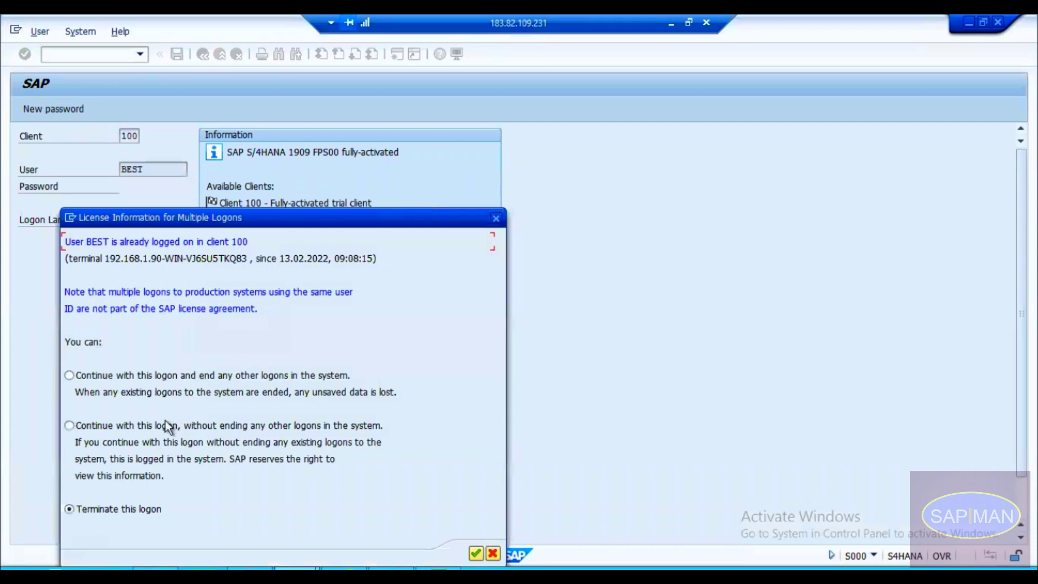
left_click(157, 427)
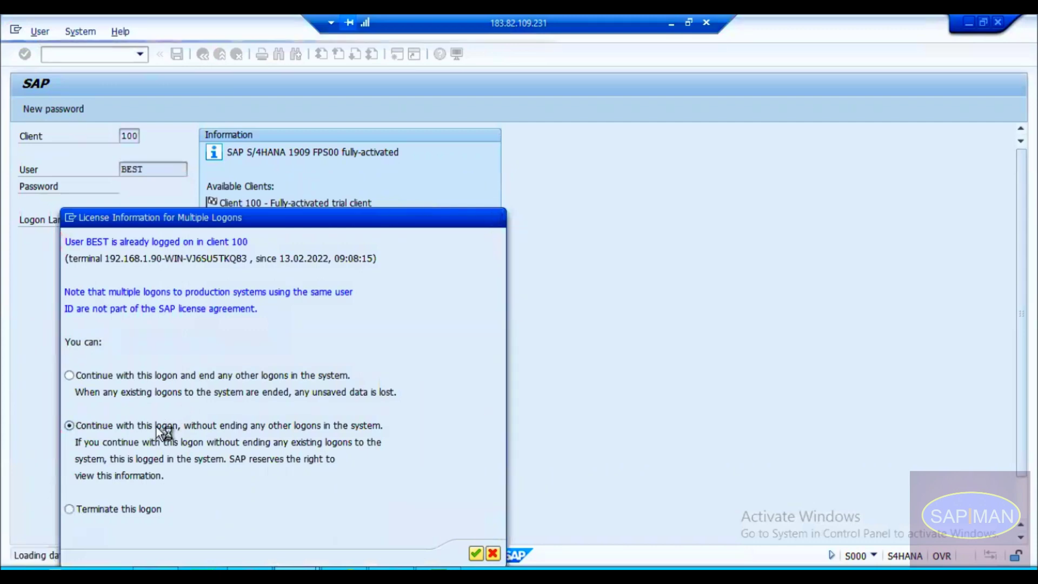
key("Return")
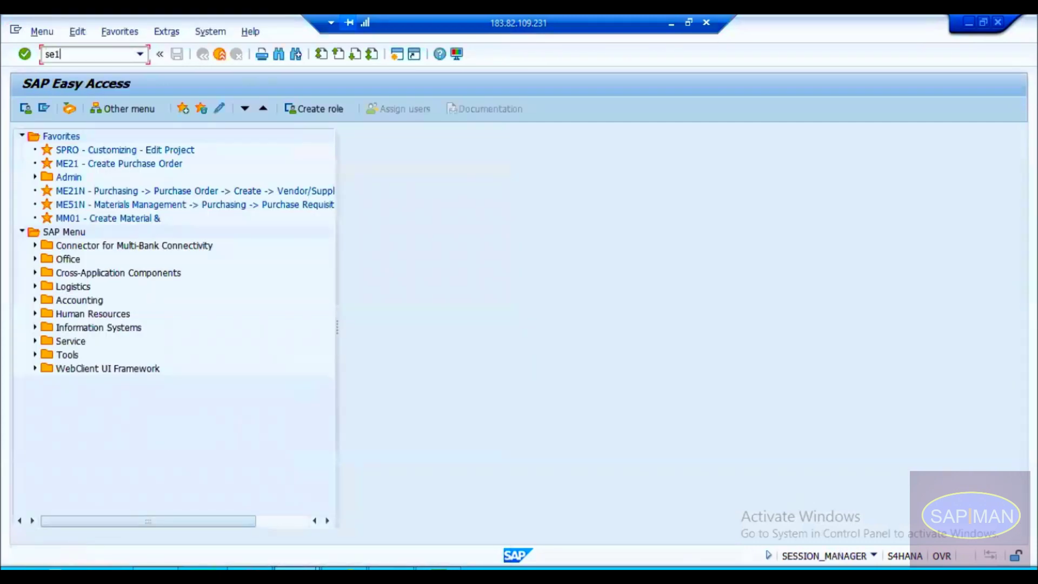
key("Return")
type("mapl")
key("Return")
left_click(196, 284)
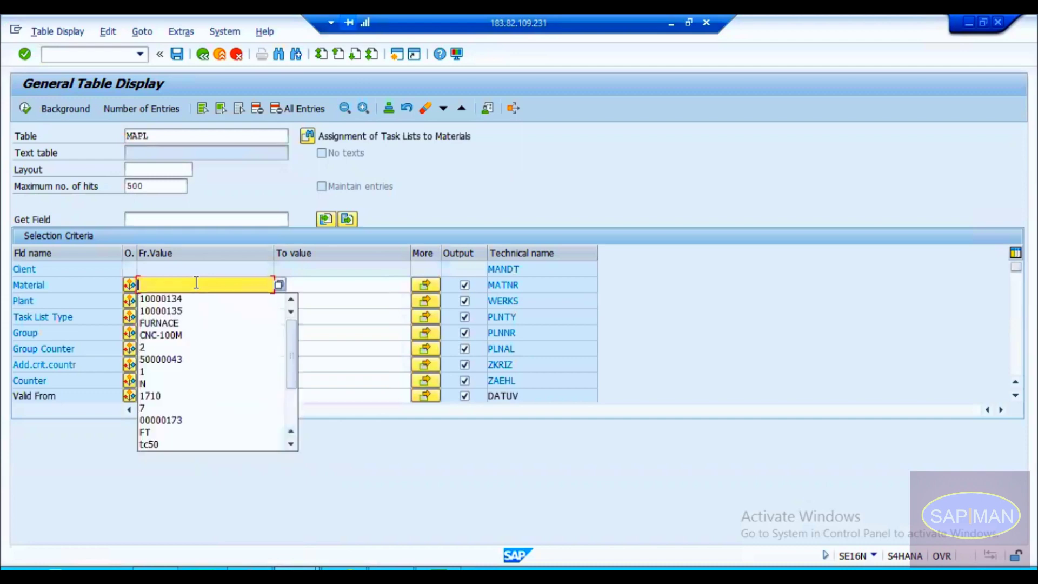
type("300000")
key("F3")
key("F3")
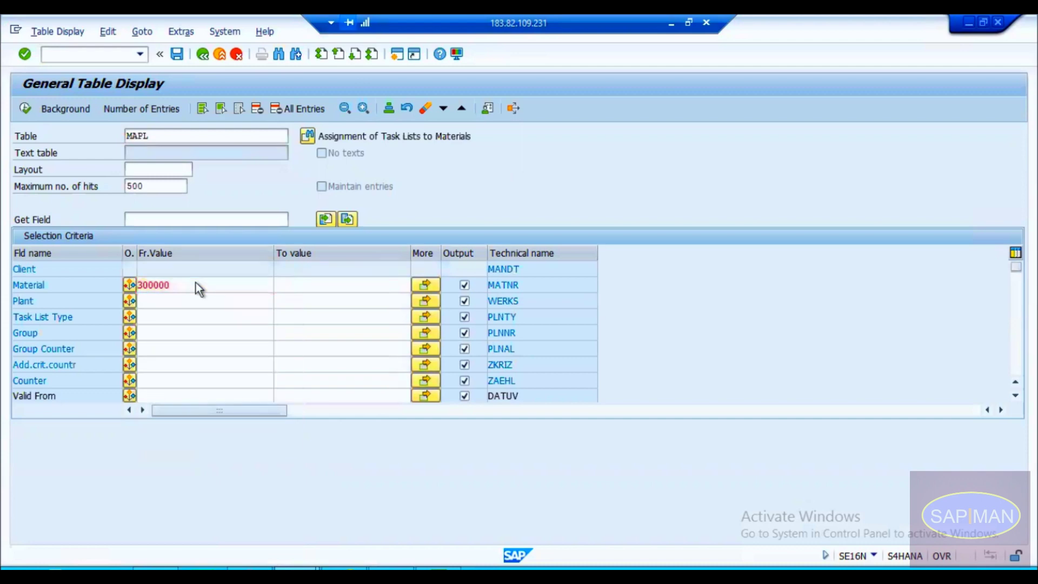
type("ca03")
key("Return")
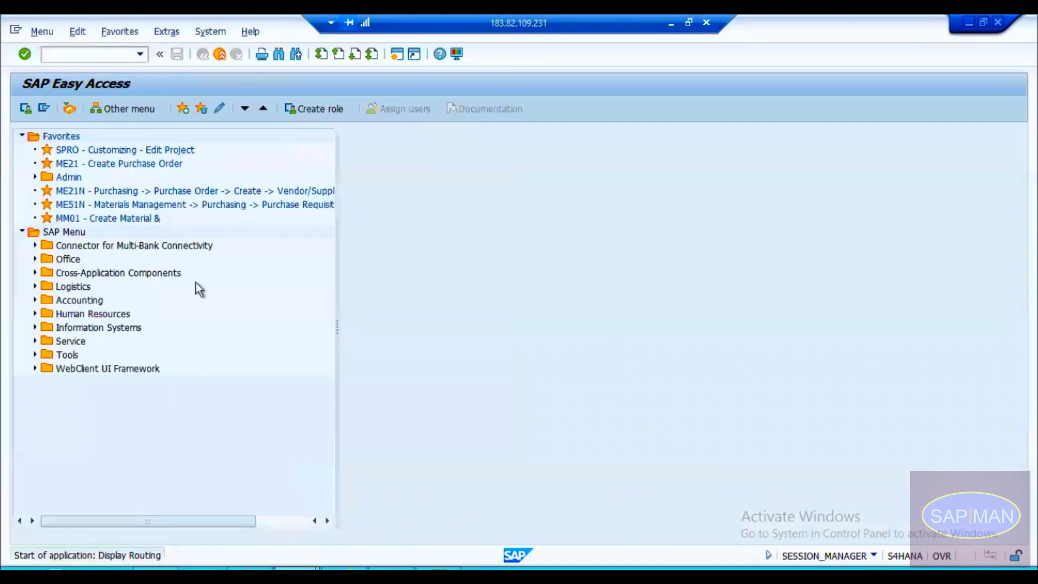
key("Down")
key("Down")
key("Return")
type("0001")
key("Return")
key("Tab")
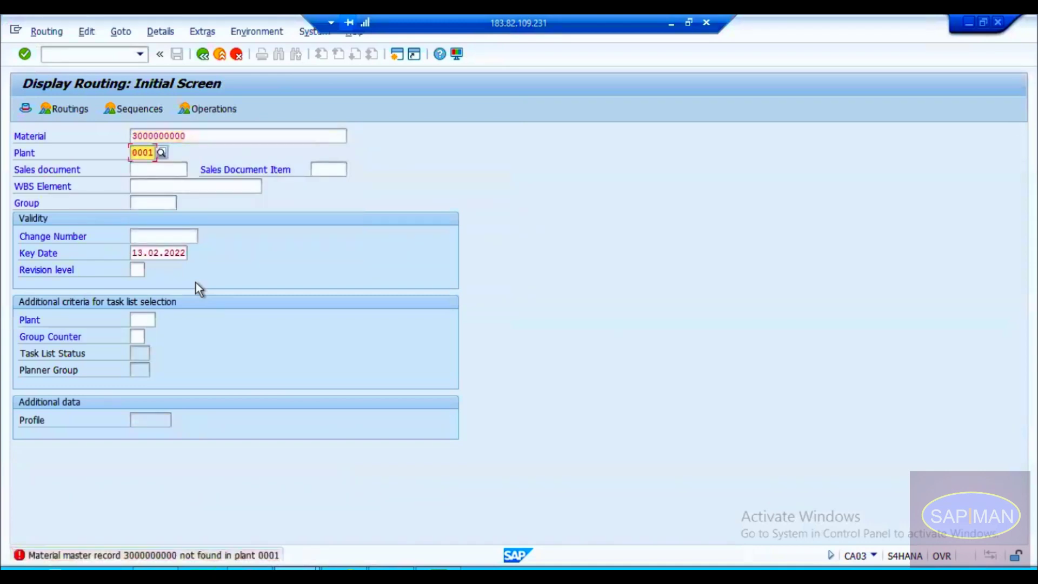
key("shift+Tab")
key("Tab")
key("Delete")
key("Delete")
key("Delete")
key("Delete")
key("Down")
key("Down")
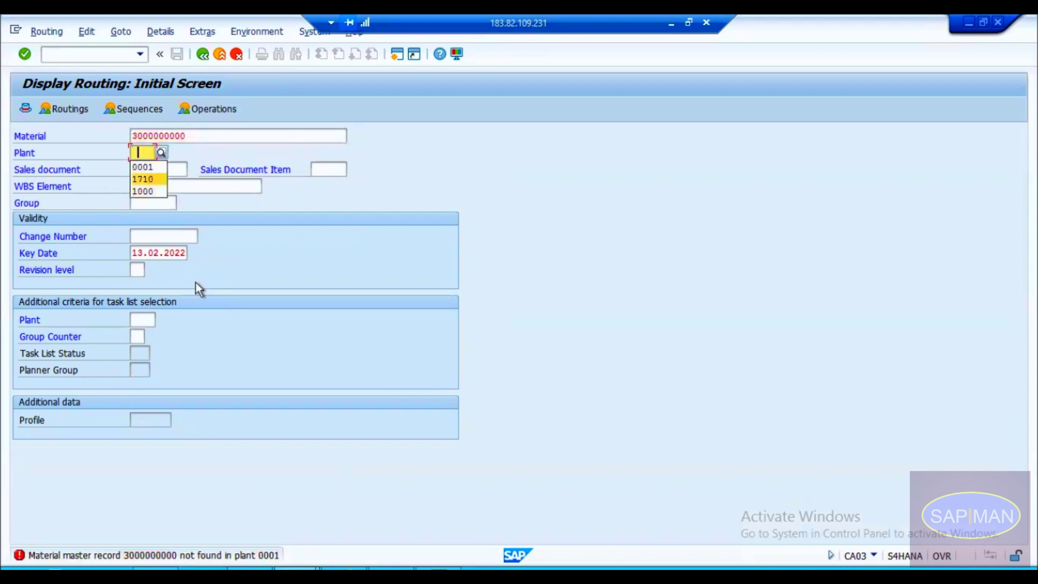
key("Return")
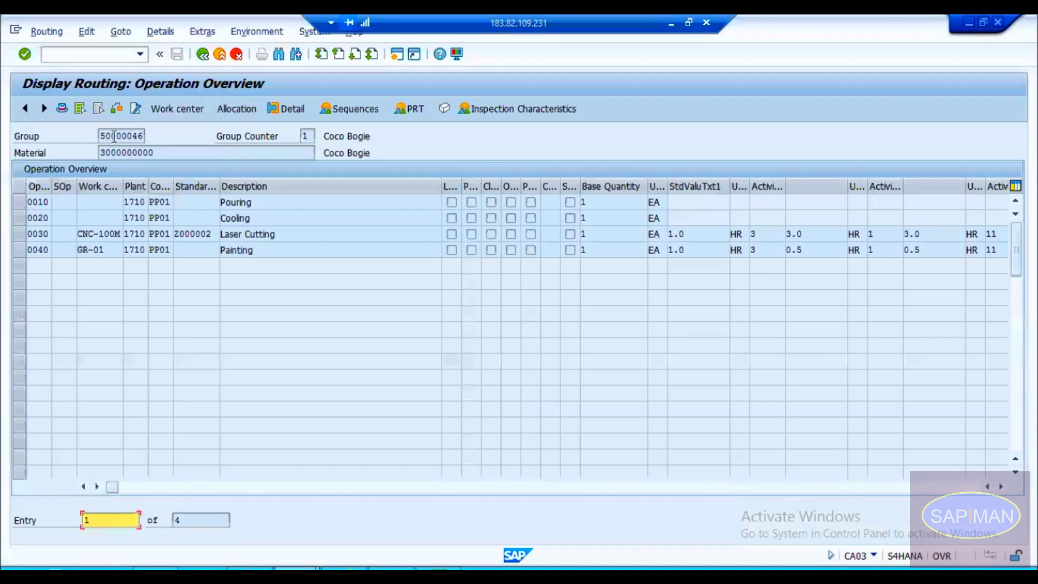
Step: Try to transfer the routing's group number into the Key for Task List Group cell of row 9 in the Excel template
left_click_drag(103, 134, 144, 135)
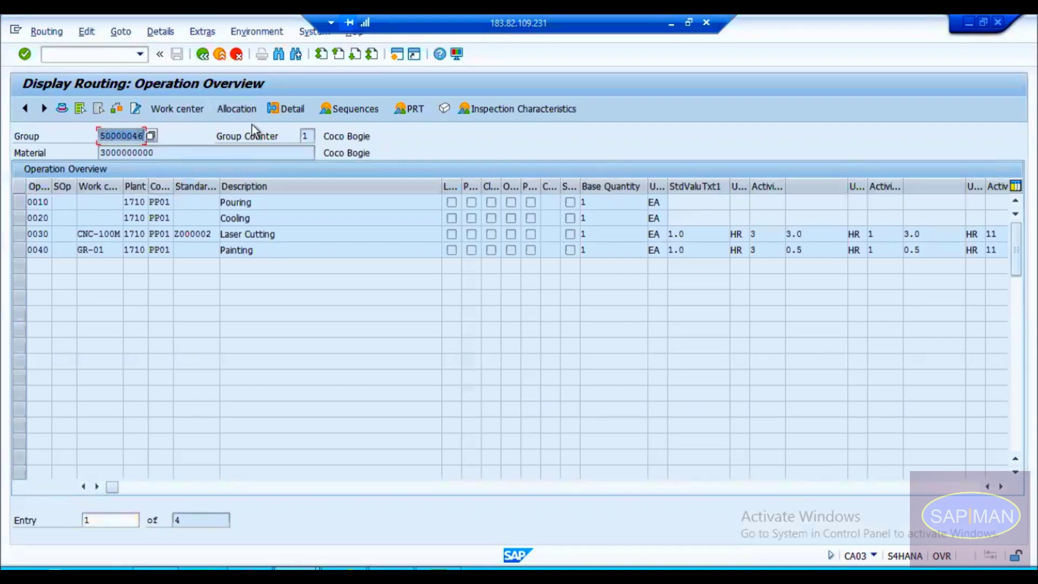
left_click(308, 137)
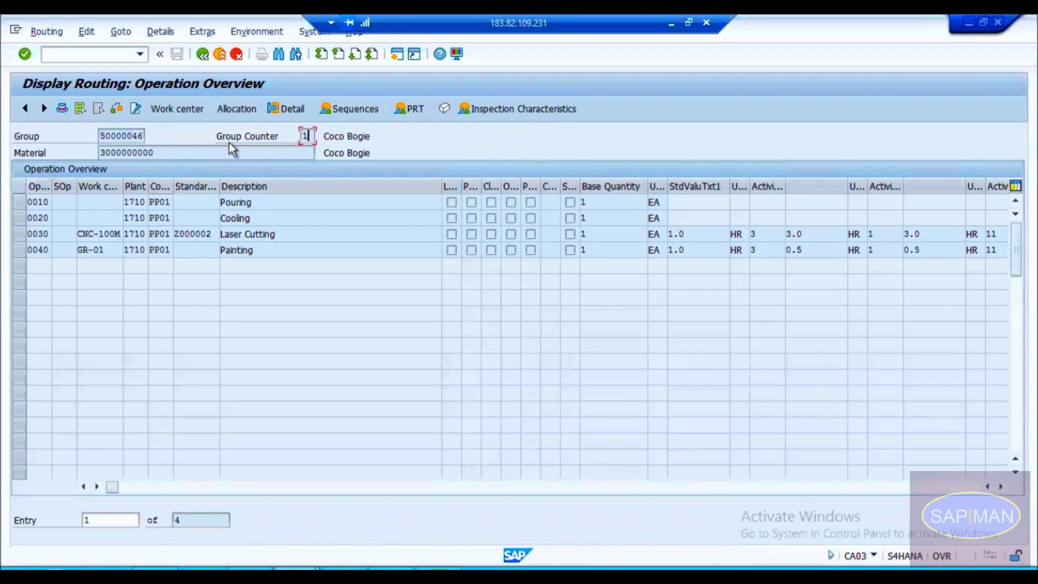
key("alt+Tab")
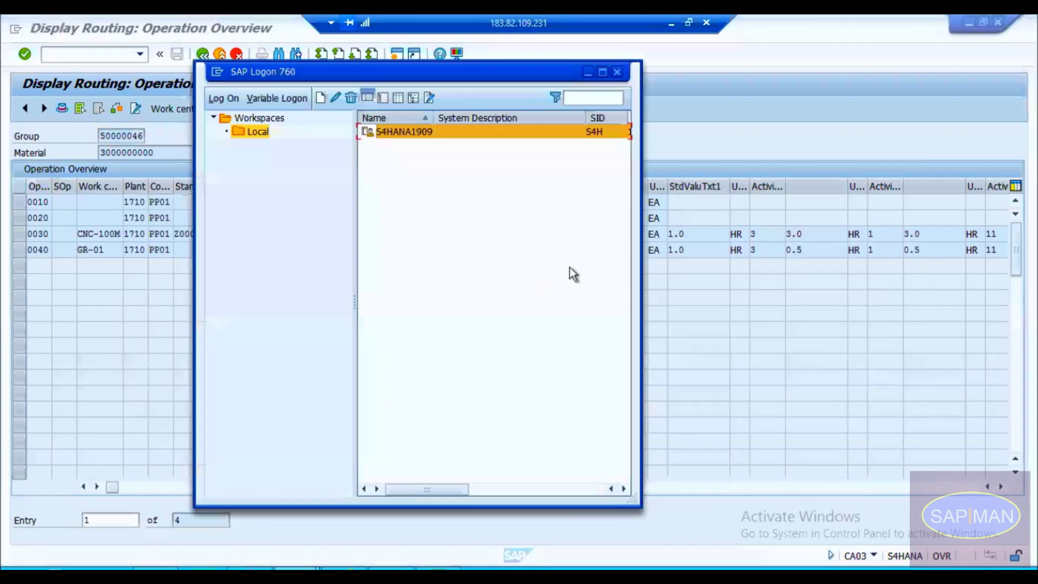
key("alt+Tab")
key("alt+Tab")
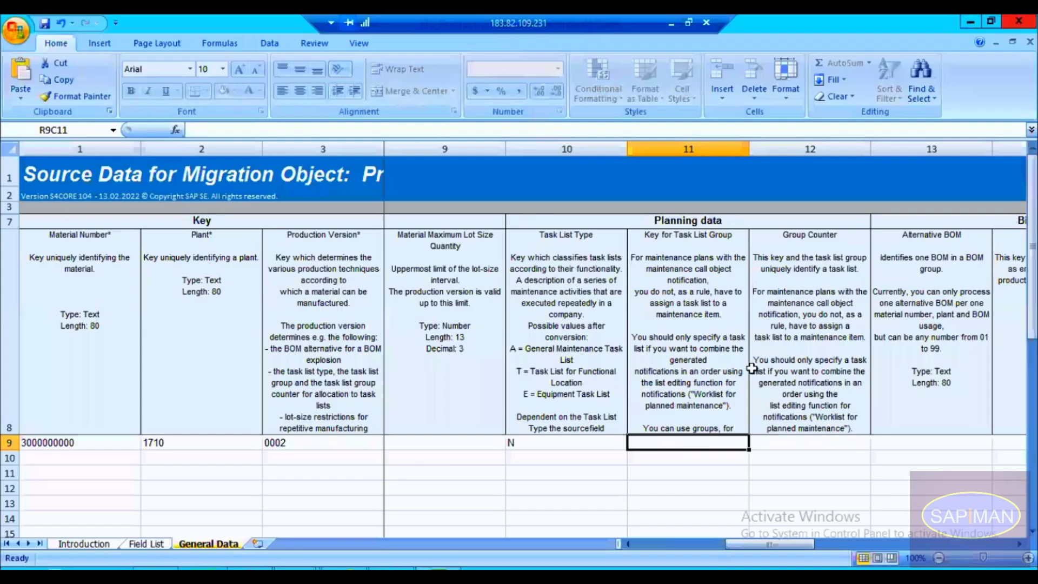
key("ctrl+v")
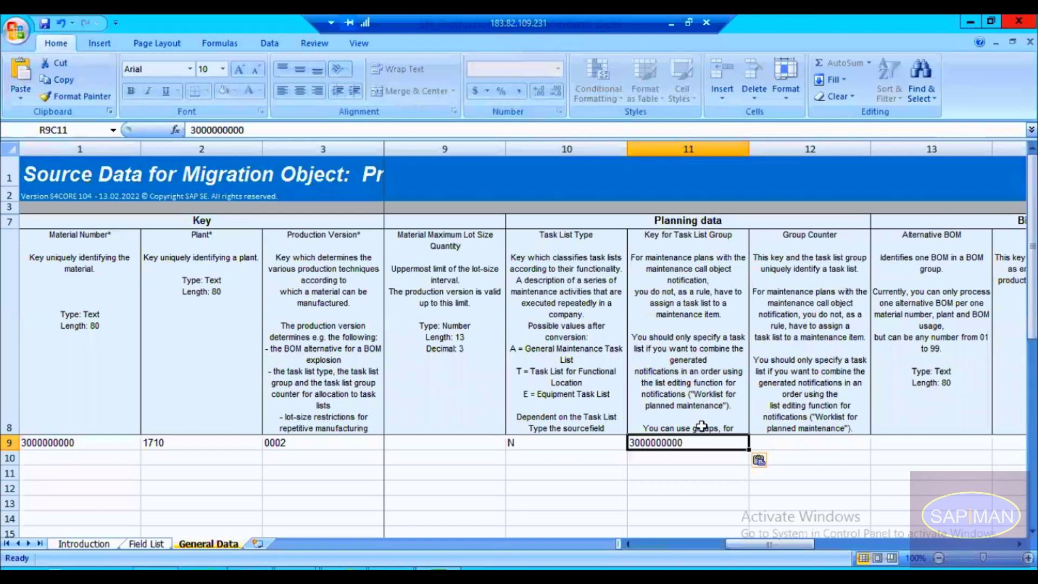
key("Tab")
key("shift+Tab")
Step: Copy group 50000046 from the SAP routing into Key for Task List Group in row 9 of the Excel template and set Group Counter to 1
key("alt+Tab")
key("alt+Tab")
key("Tab")
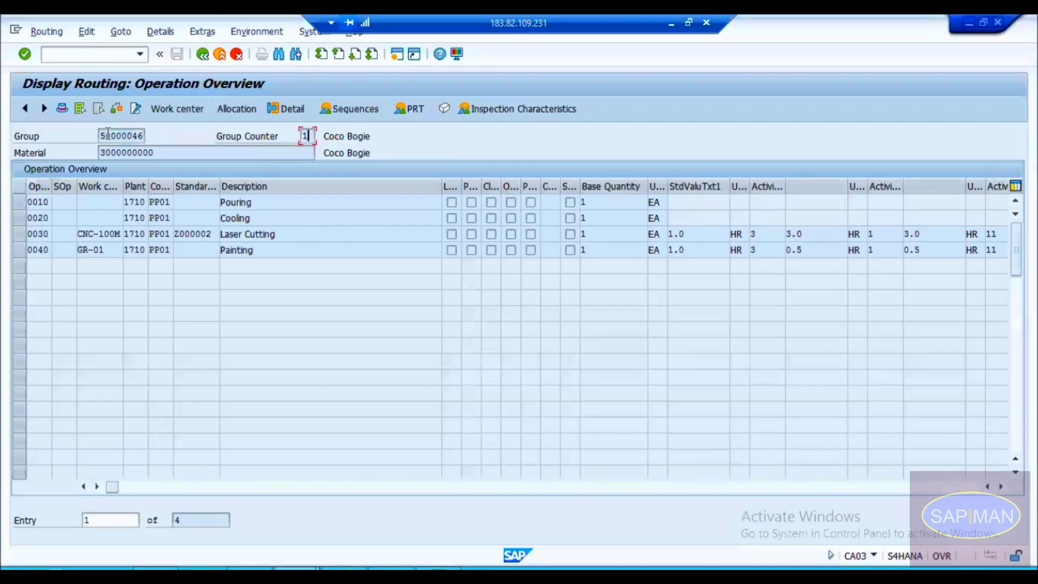
left_click_drag(103, 133, 161, 136)
key("ctrl+c")
key("alt+Tab")
key("alt+Tab")
key("alt+Tab")
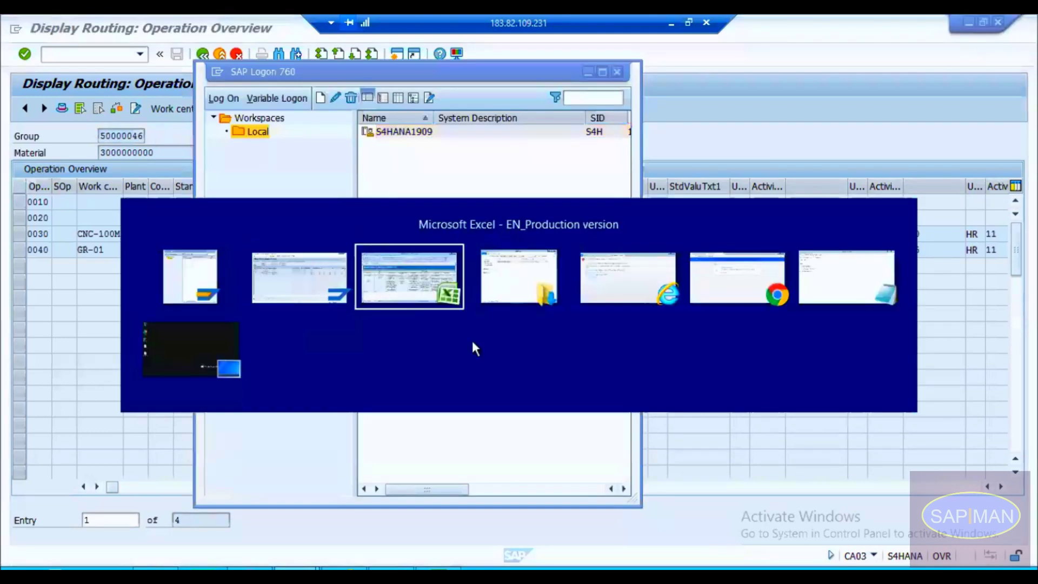
key("ctrl+v")
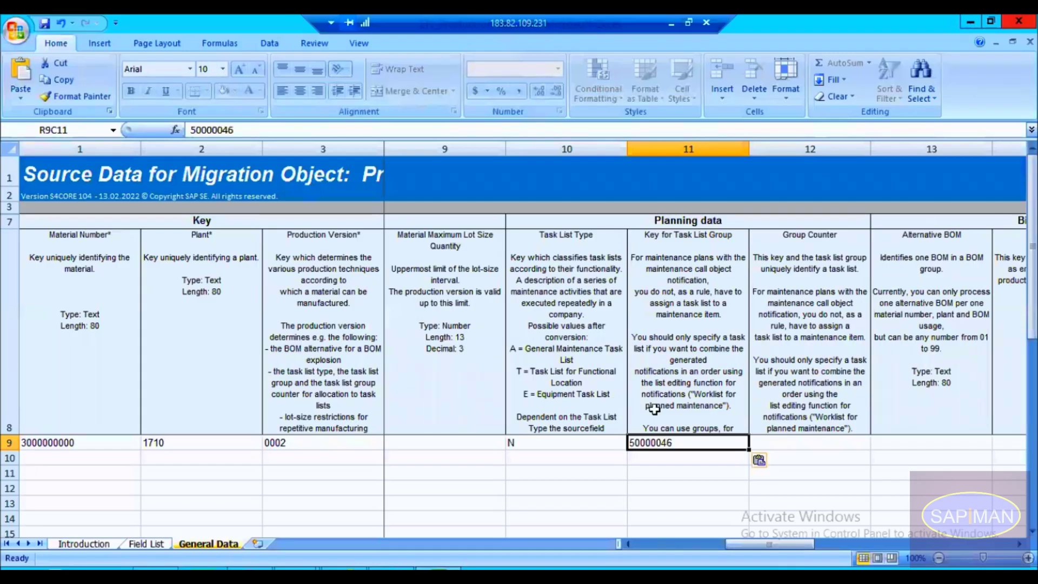
key("Tab")
type("1")
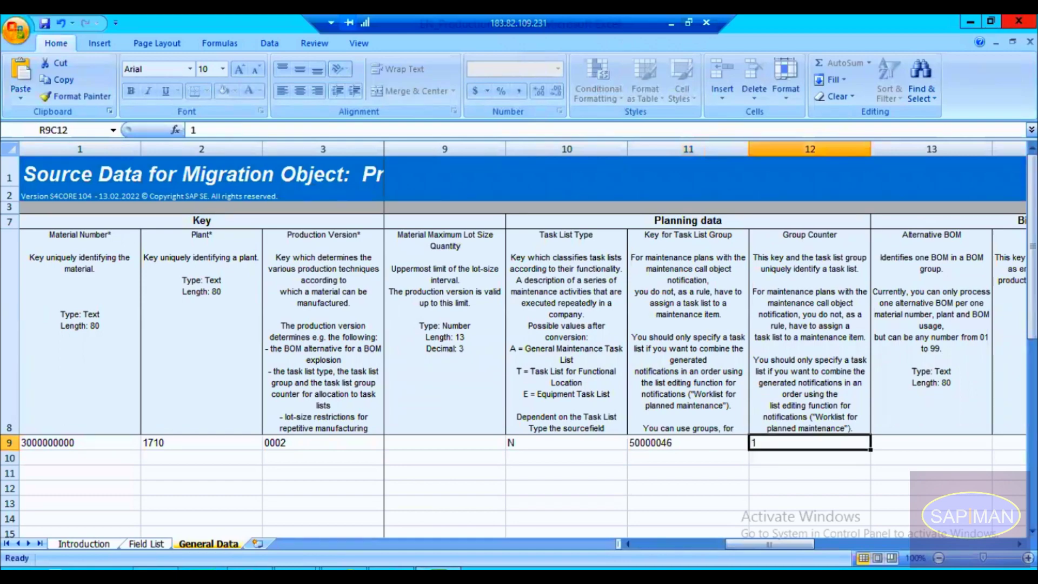
Step: Switch to the SAP routing session, leave the routing details and start General Table Display with /nse16n
key("alt+Tab")
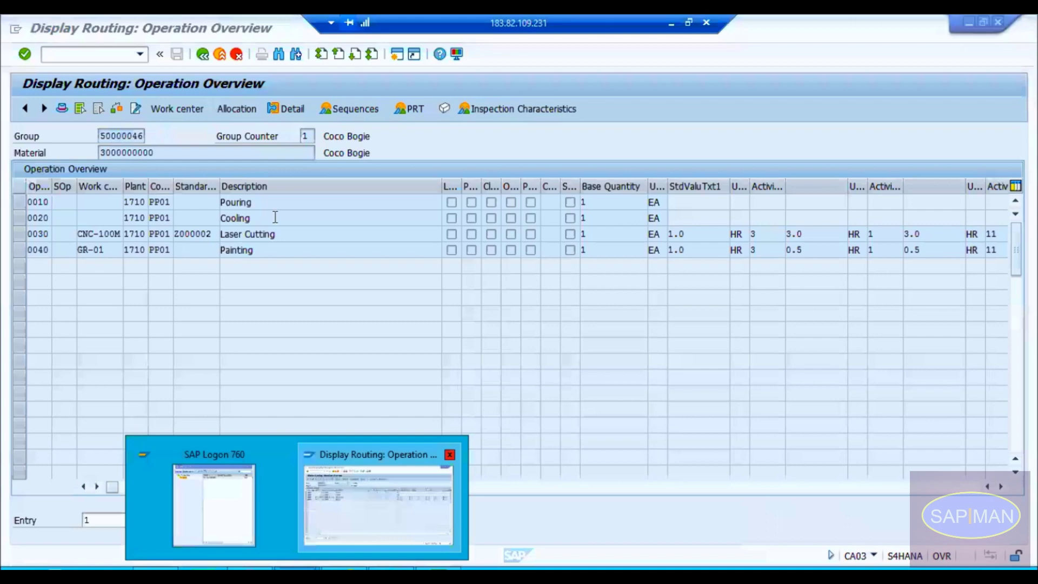
left_click(199, 60)
key("Tab")
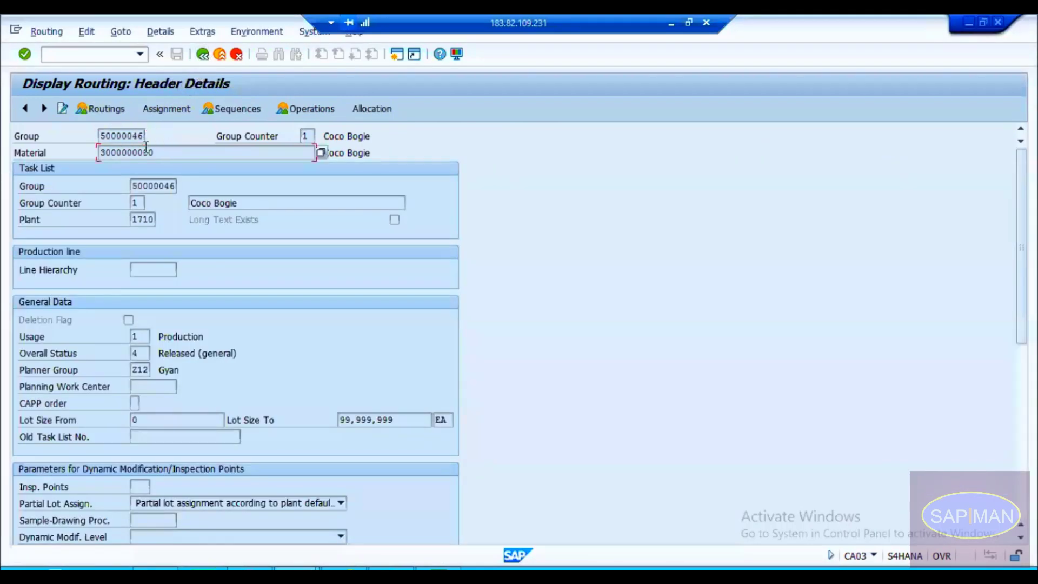
key("F3")
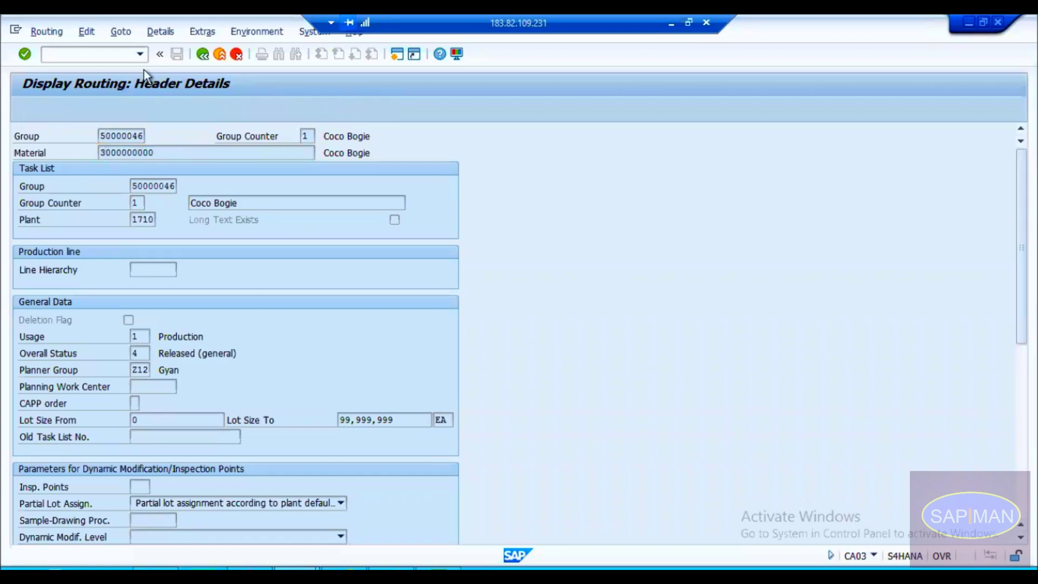
left_click(95, 55)
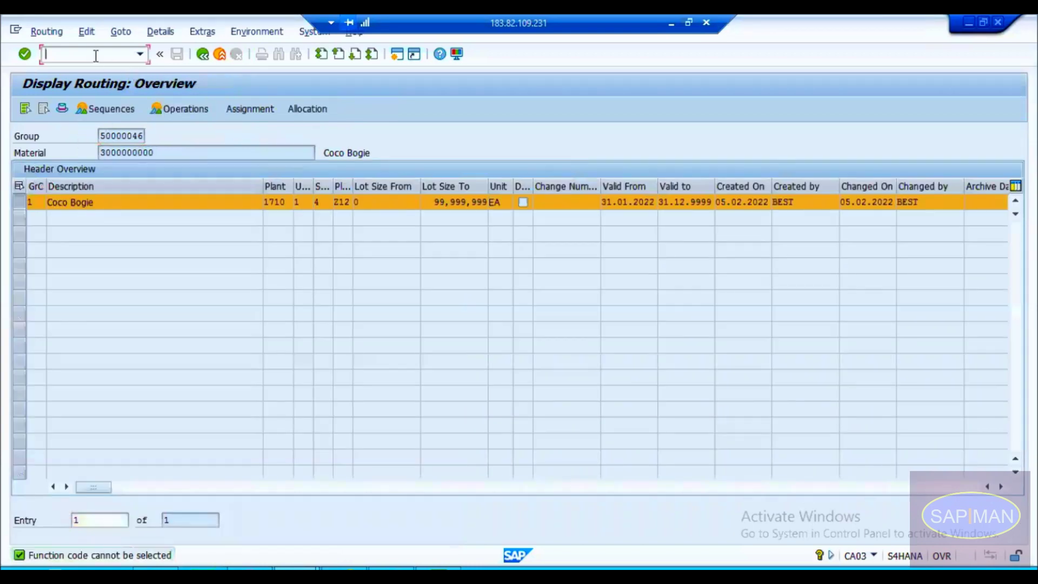
type("/nse16n")
key("Return")
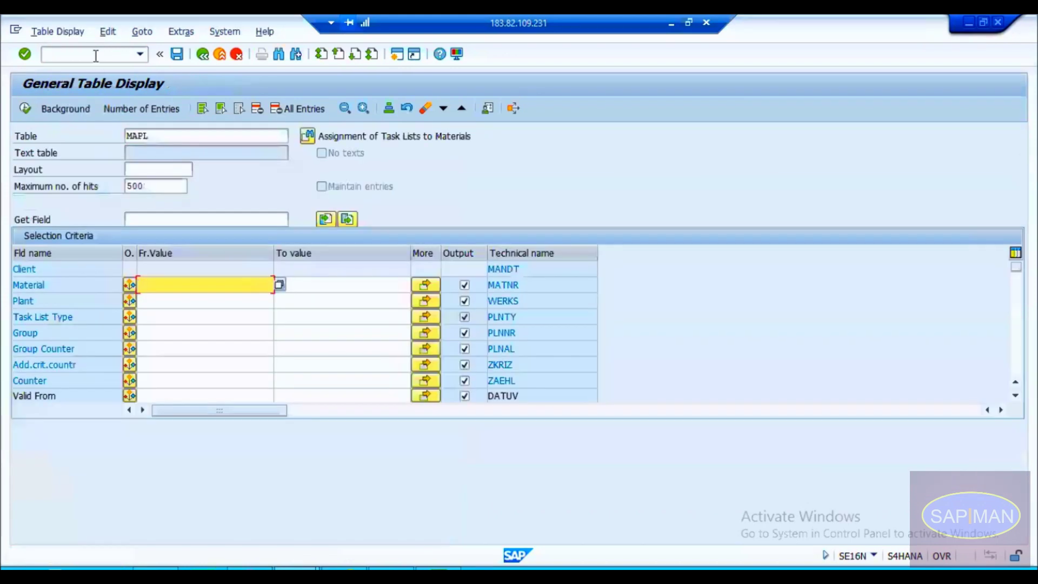
left_click(172, 282)
key("ctrl+v")
left_click(25, 108)
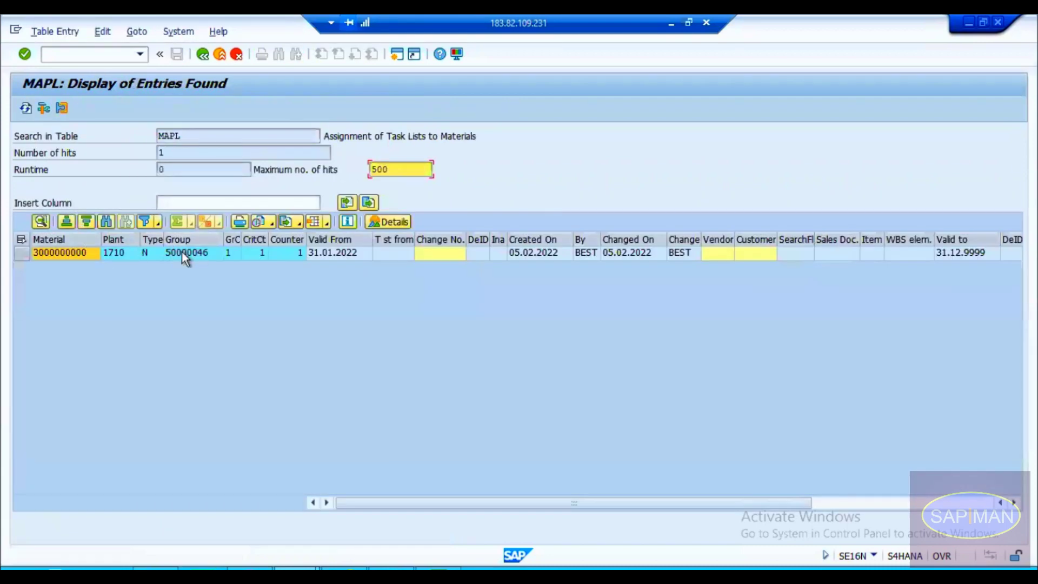
left_click(201, 254)
left_click(147, 252)
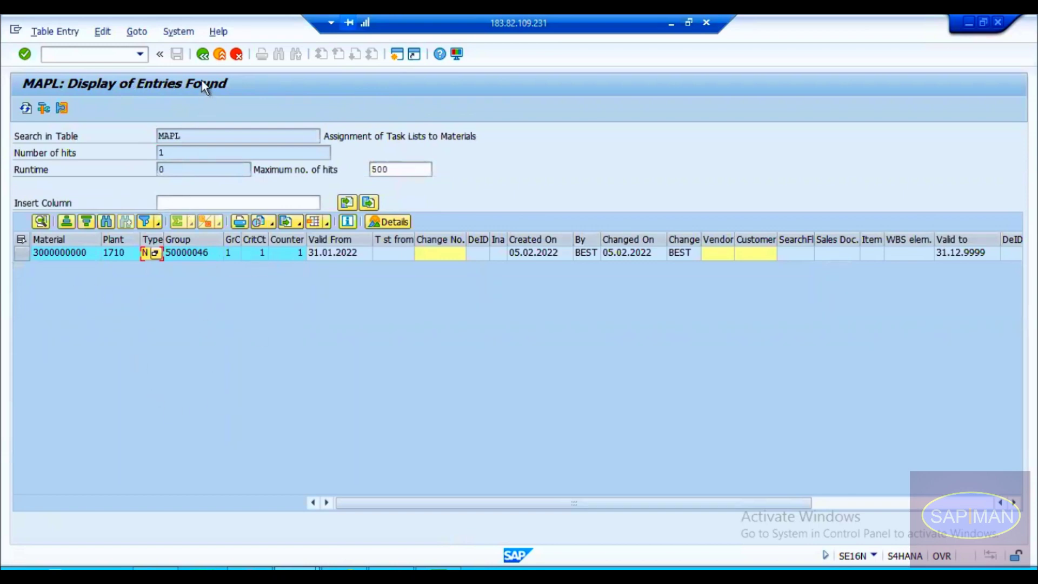
left_click(202, 54)
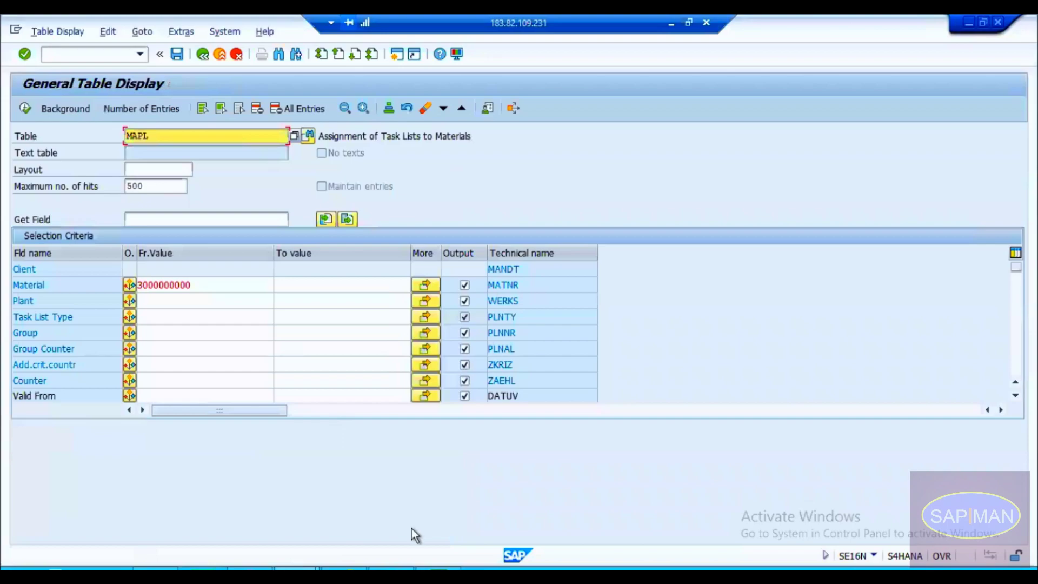
Step: Switch back to the Excel template and review the Key for Task List Group, Group Counter, Alternative BOM and BOM Usage columns
key("alt+Tab")
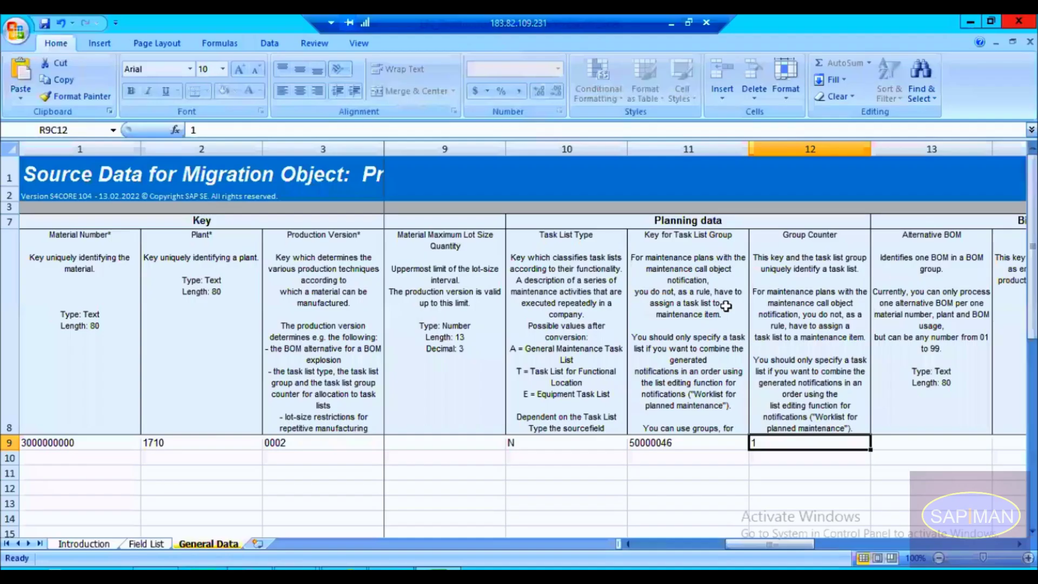
left_click(684, 441)
left_click(786, 441)
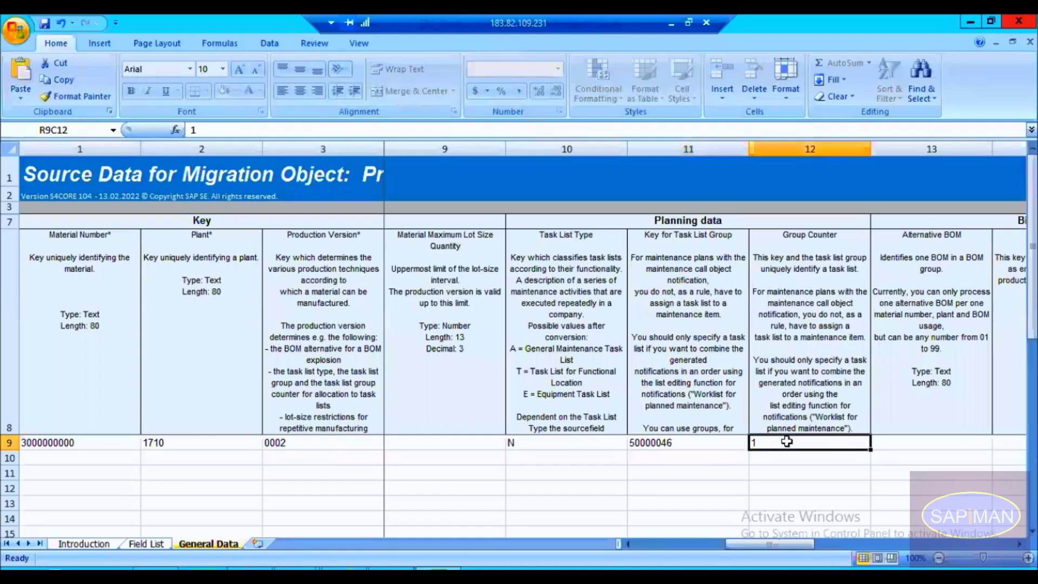
key("Right")
key("Right")
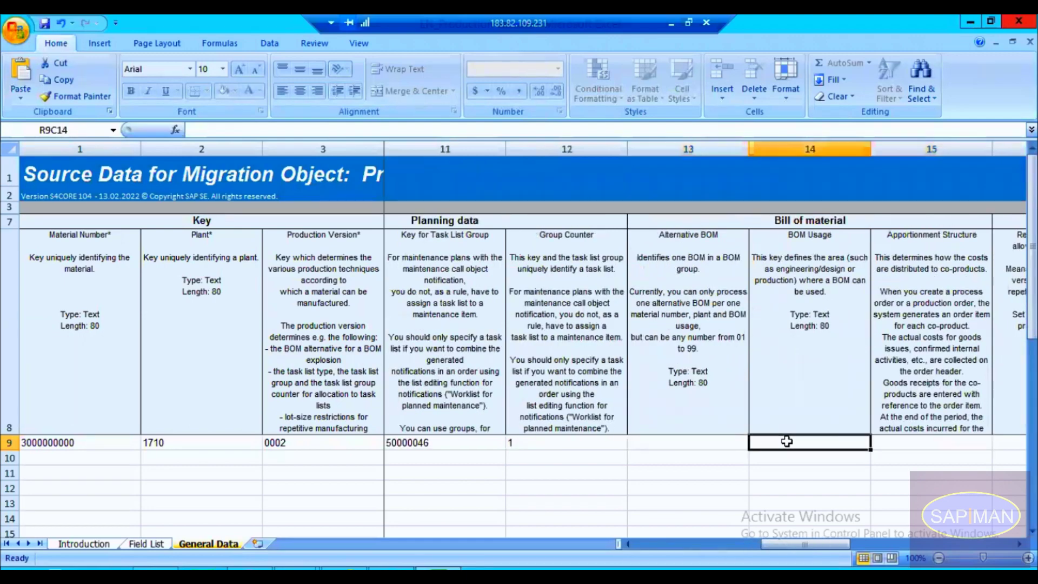
key("Left")
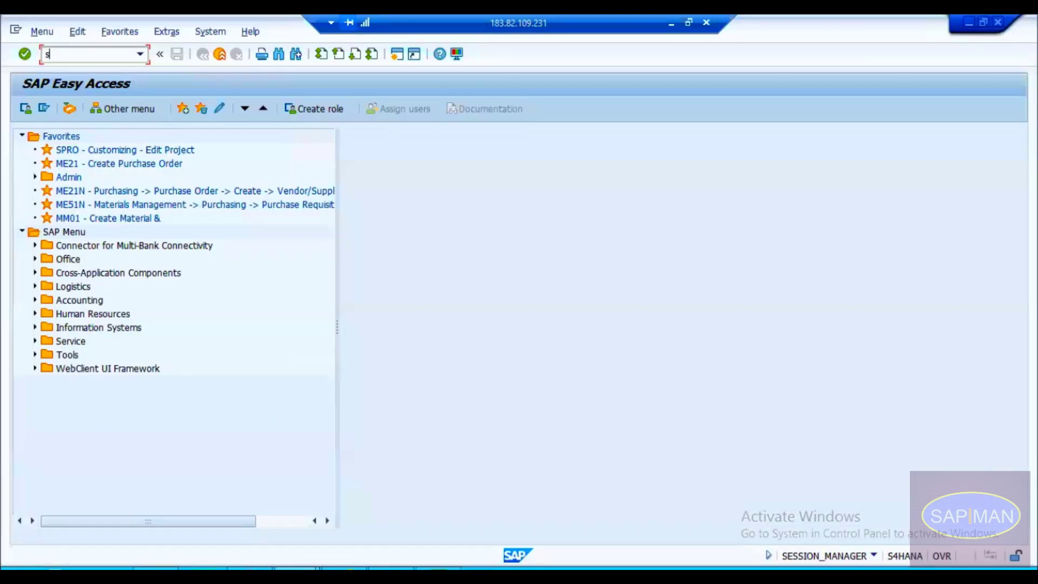
key("BackSpace")
type("cs03")
key("Return")
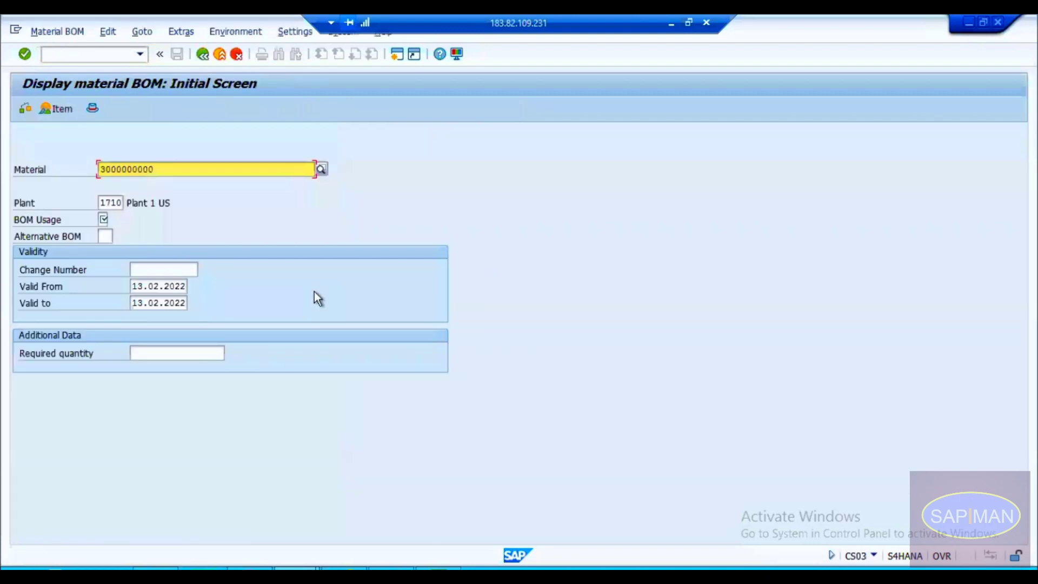
key("Tab")
key("Tab")
type("1")
key("Return")
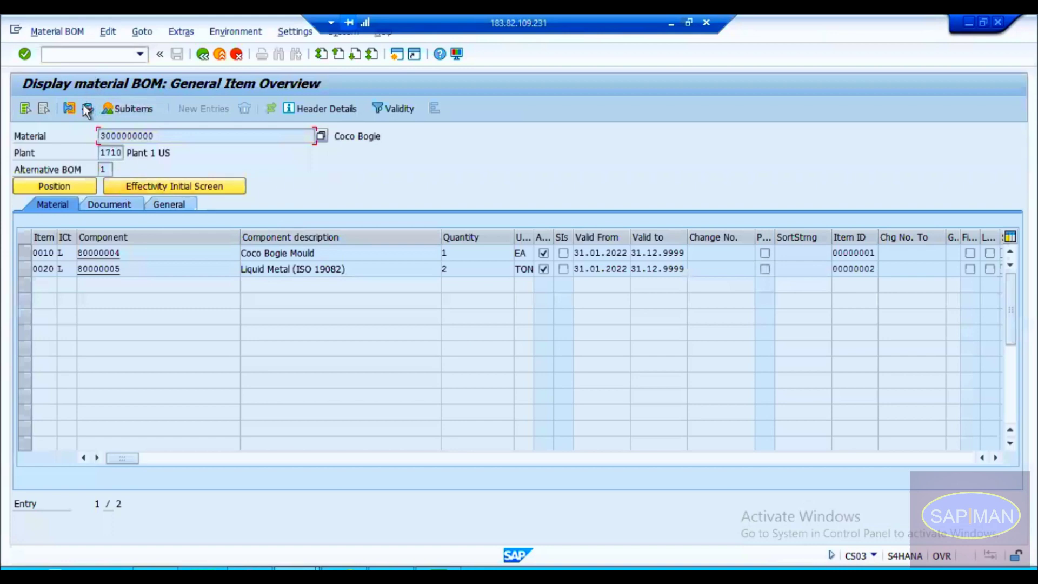
left_click(87, 109)
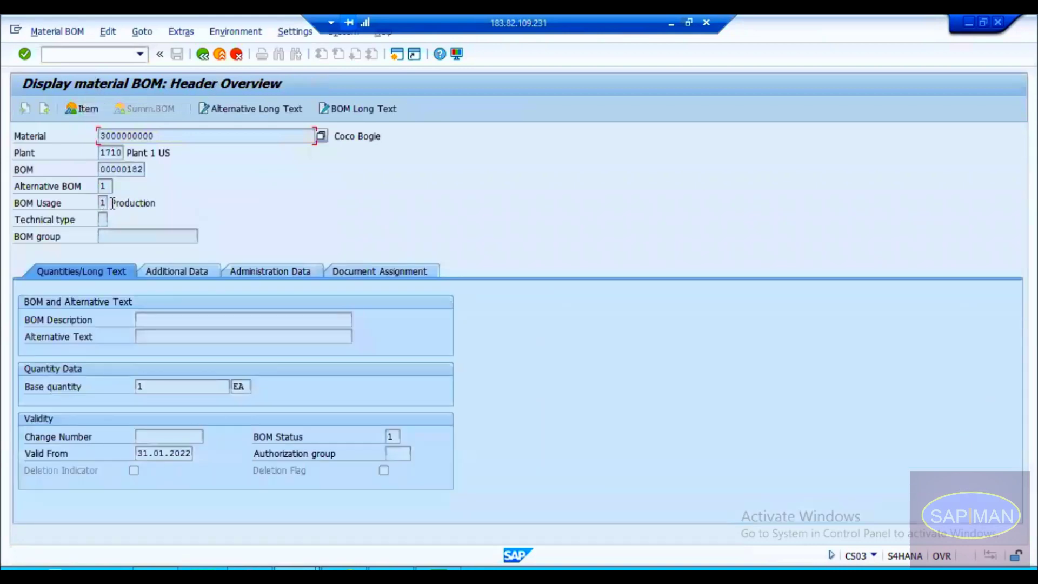
left_click(108, 203)
left_click(105, 186)
left_click(103, 201)
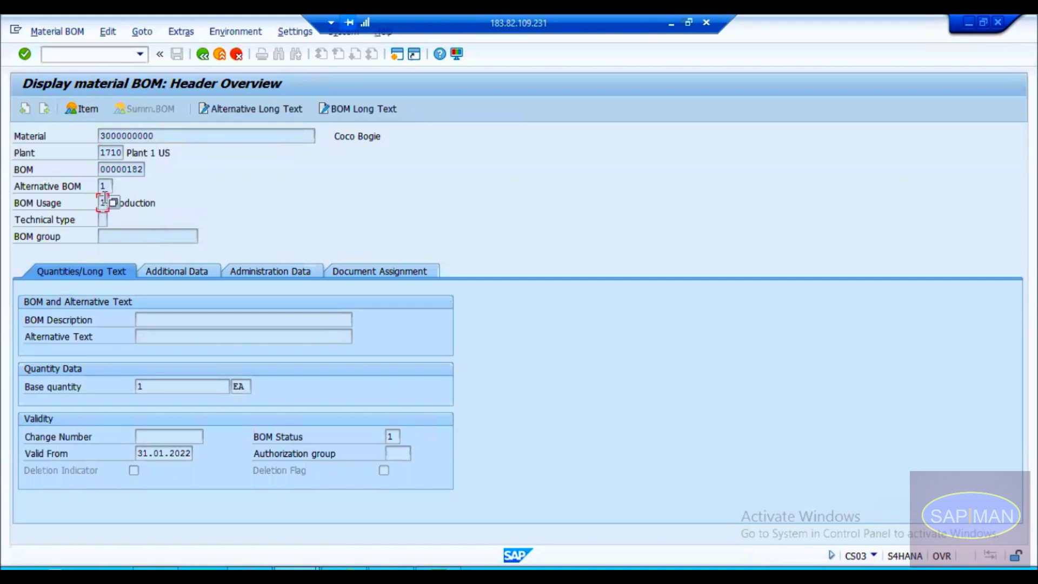
left_click(104, 186)
Step: Switch back to the Excel template and enter Alternative BOM 1 and BOM Usage 1 in row 9
key("alt+Tab")
type("1")
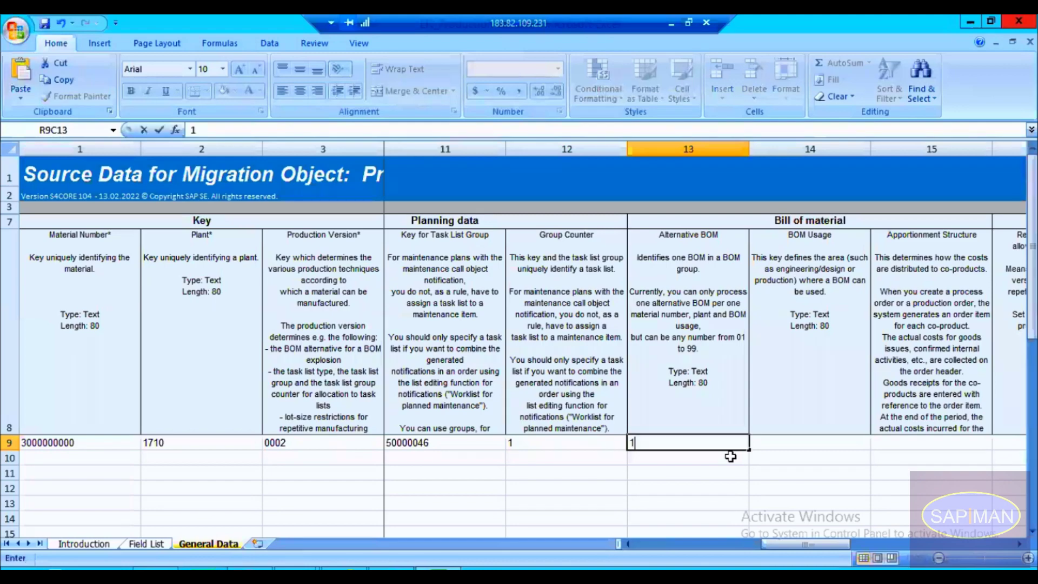
key("Tab")
type("1")
key("Tab")
key("Tab")
key("Tab")
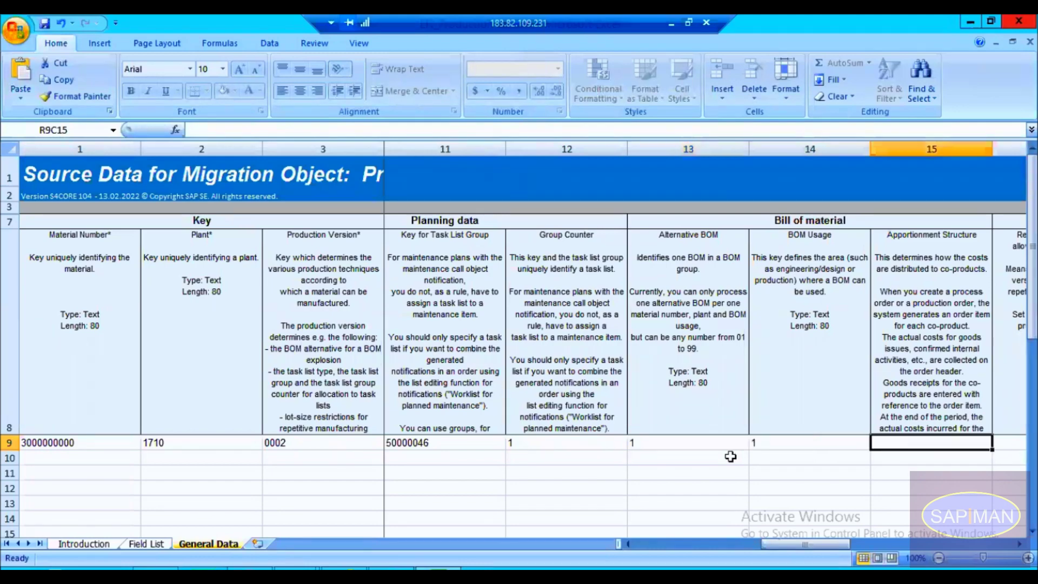
key("shift+Tab")
key("shift+Tab")
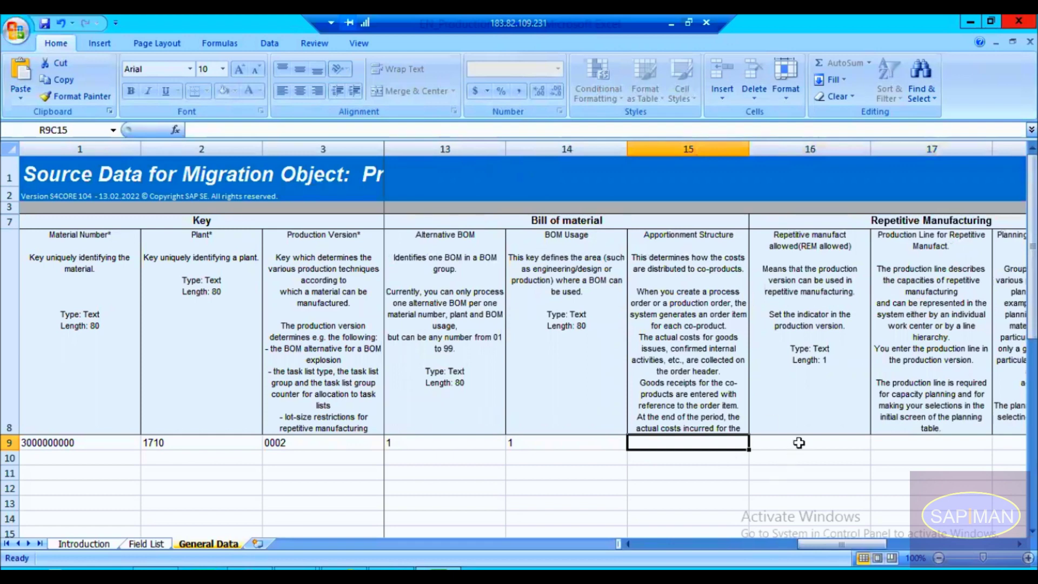
left_click(798, 443)
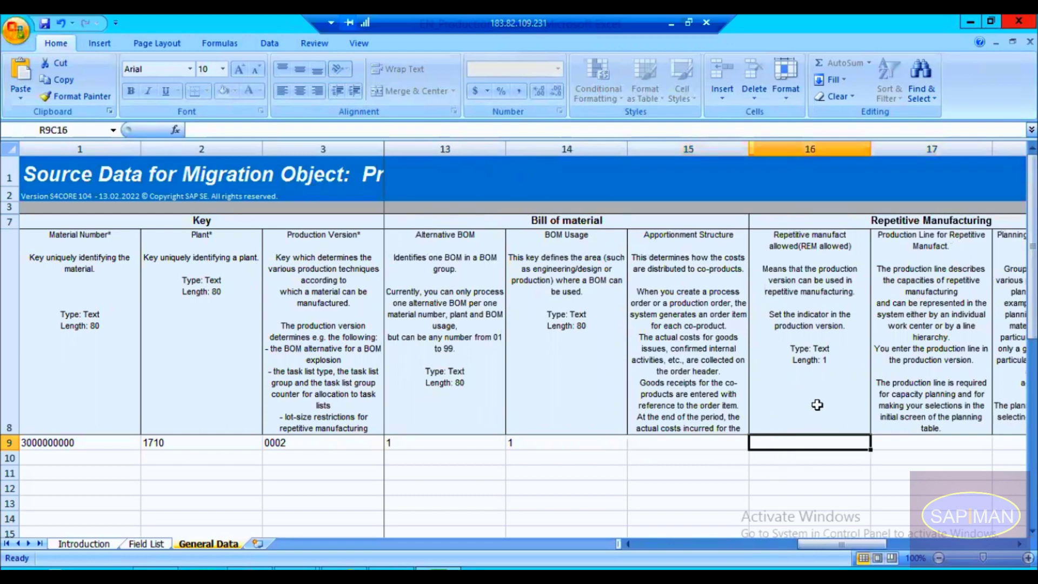
type("X")
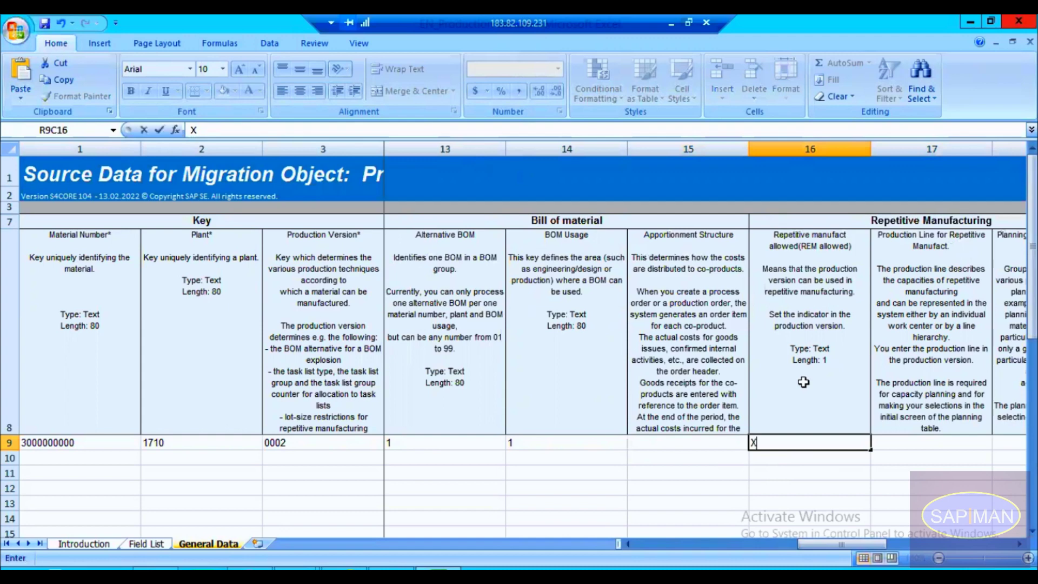
key("BackSpace")
Step: Examine the remaining Repetitive Manufacturing and Other data columns, including the storage locations, reference material and default supply area
key("Tab")
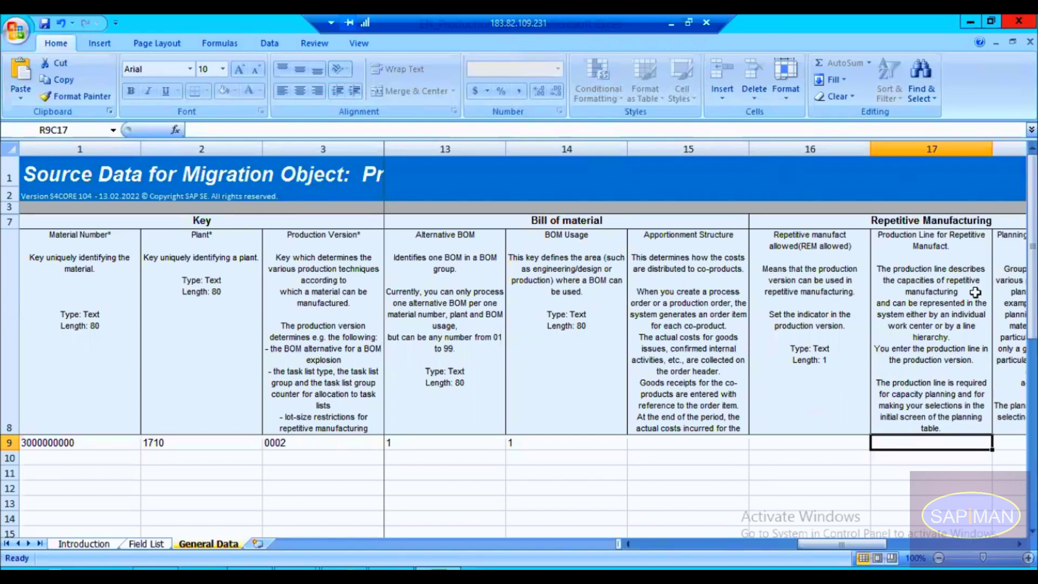
key("Tab")
key("Tab")
key("Tab")
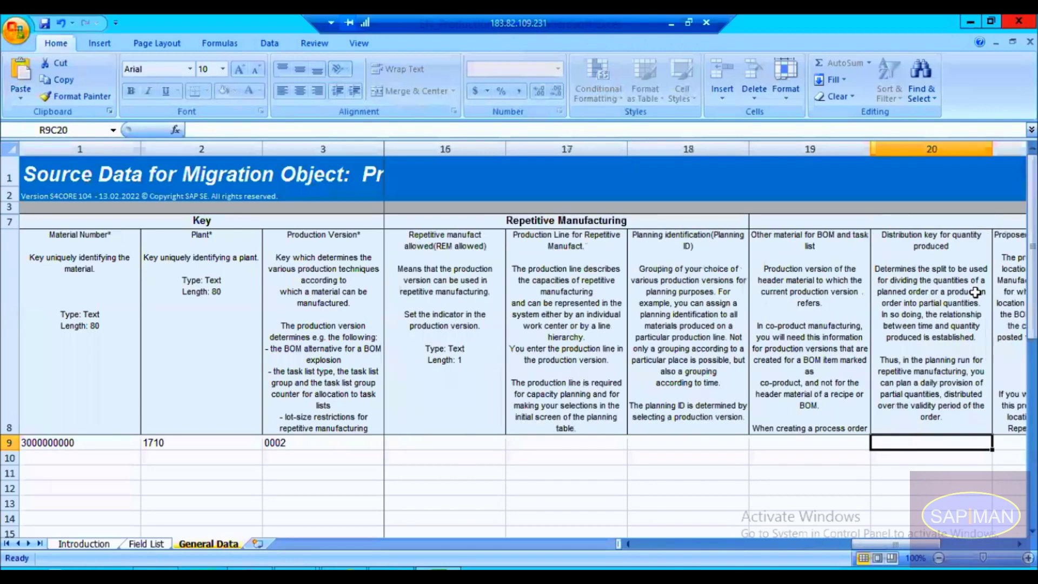
key("Tab")
key("Tab")
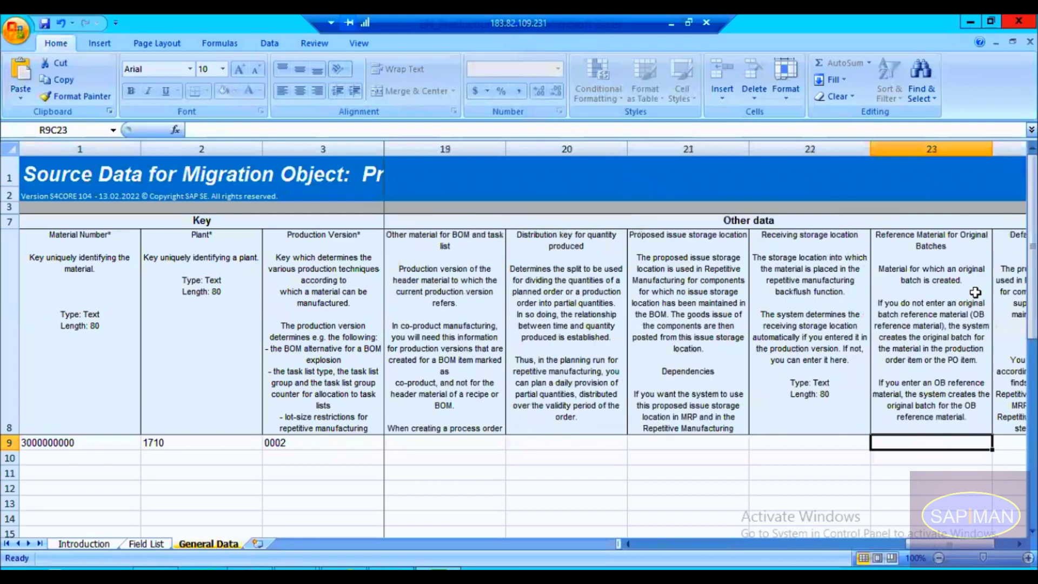
key("shift+Tab")
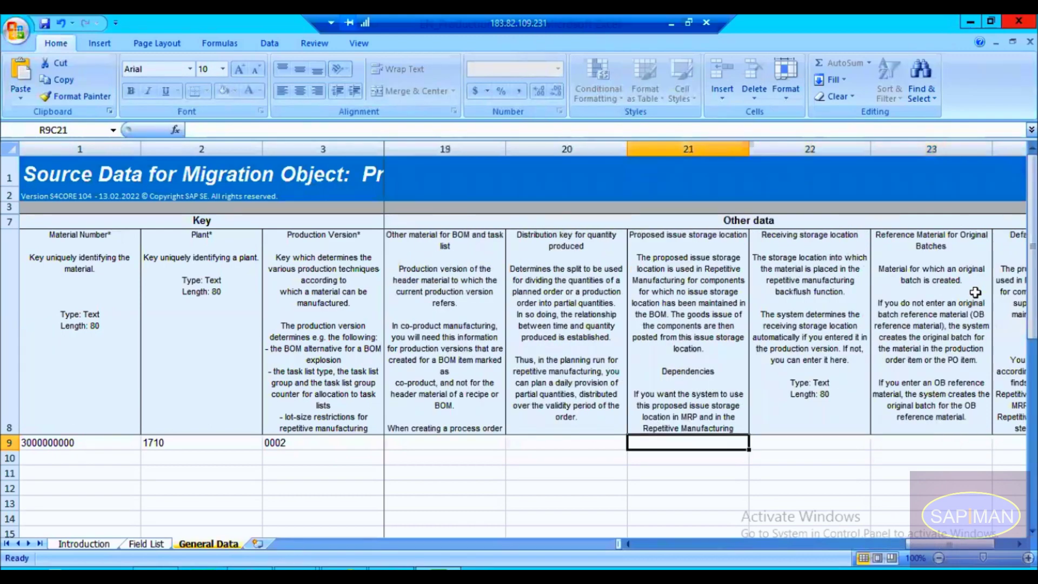
key("shift+Right")
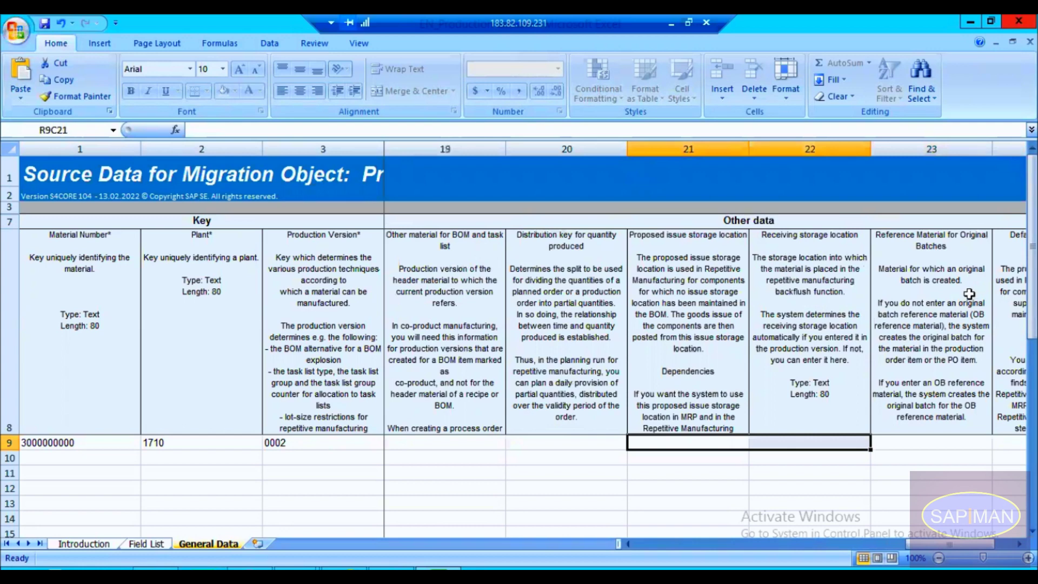
left_click(797, 305)
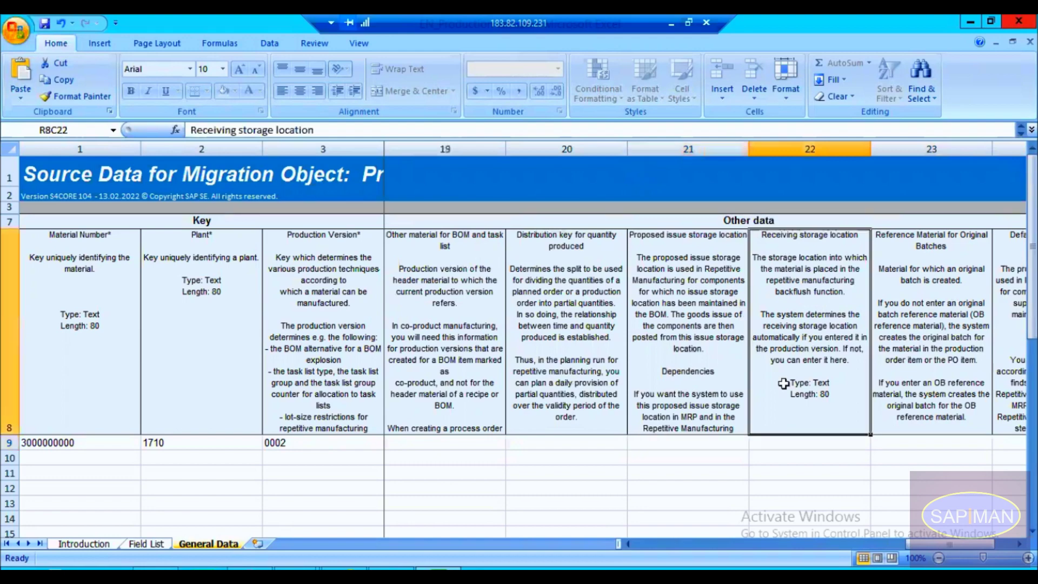
left_click(693, 443)
left_click(767, 442)
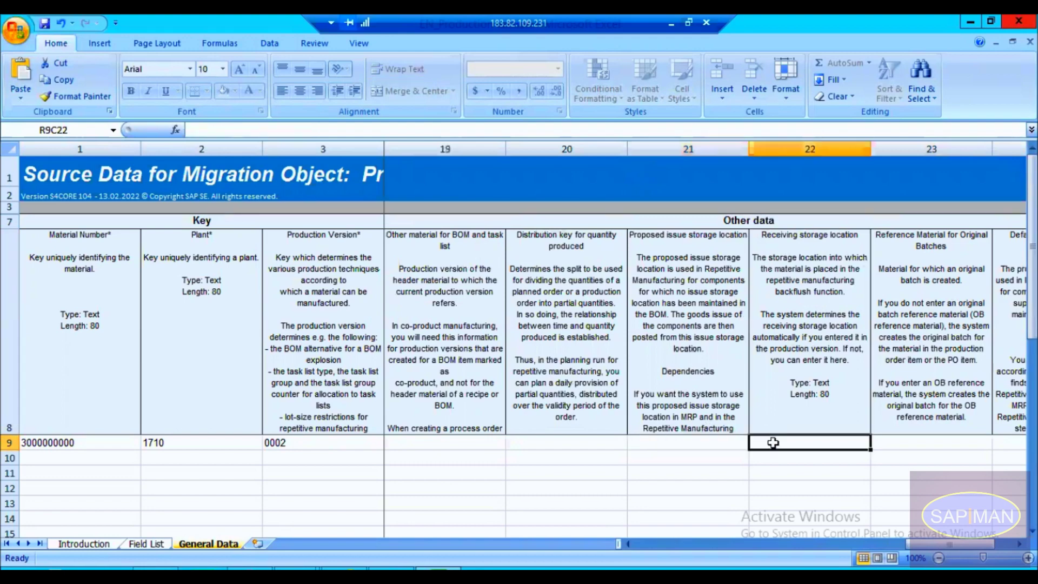
left_click(891, 398)
key("Right")
key("Right")
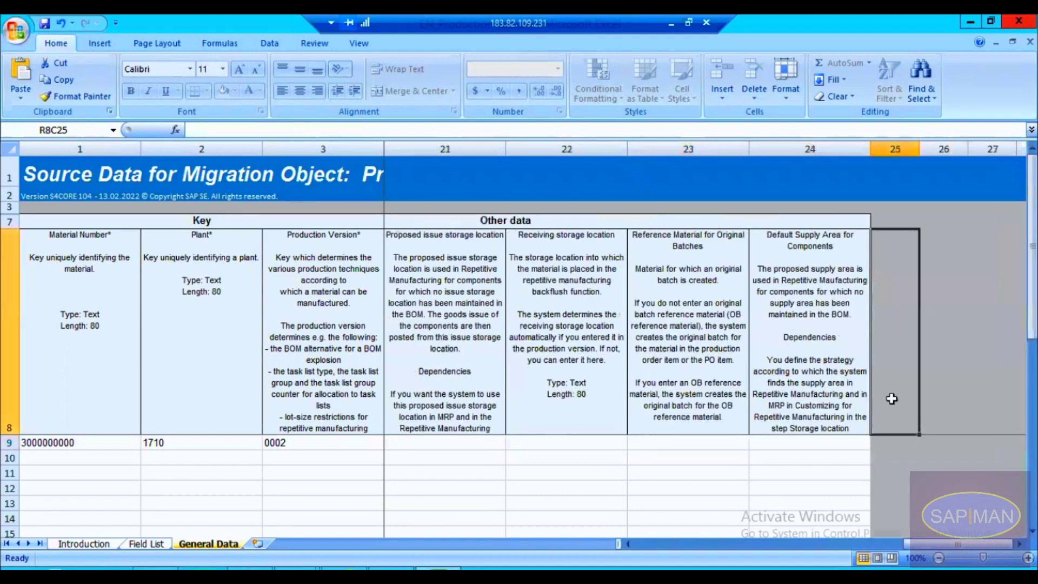
key("Left")
key("Left")
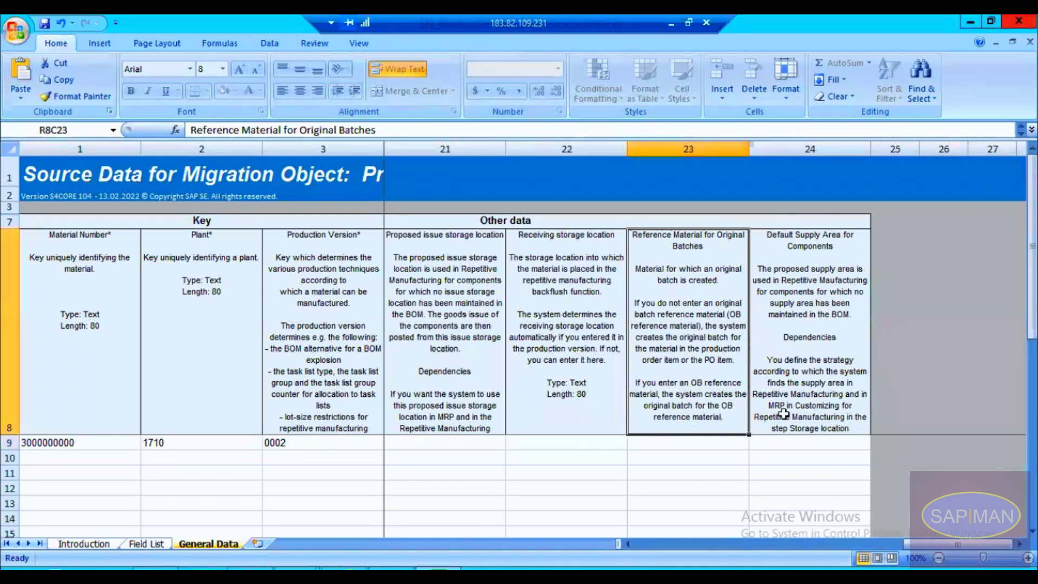
double_click(783, 417)
left_click(520, 346)
key("Down")
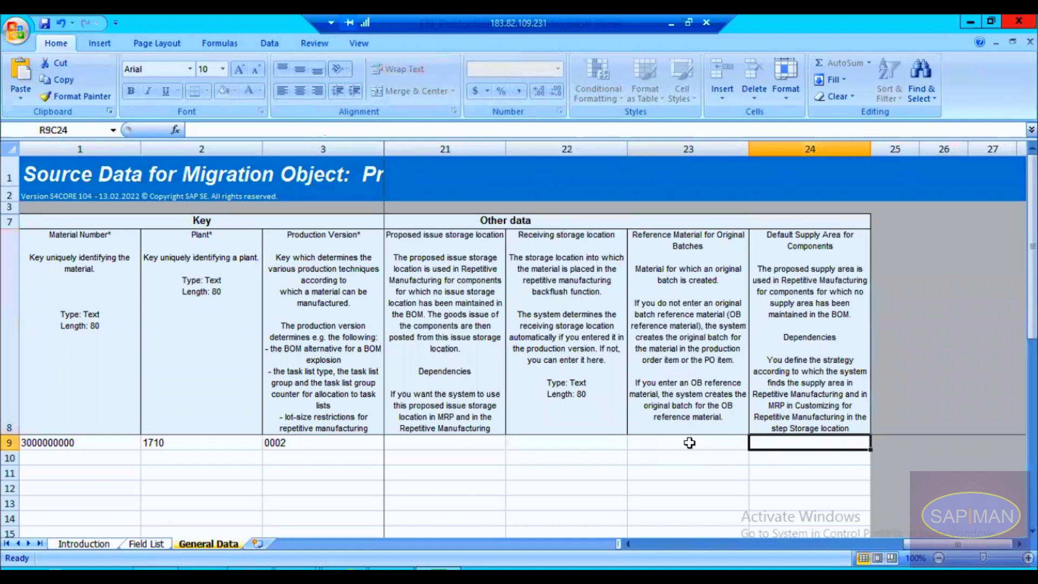
Step: Go back through row 9 to the Key columns and review the entries up to the production version short text
key("Left")
key("Left")
key("Left")
key("Left")
key("Left")
key("Left")
key("Left")
key("Left")
key("Left")
key("Left")
key("Left")
key("Left")
key("Left")
key("Left")
key("Left")
key("Left")
key("Left")
key("Left")
key("Left")
key("Left")
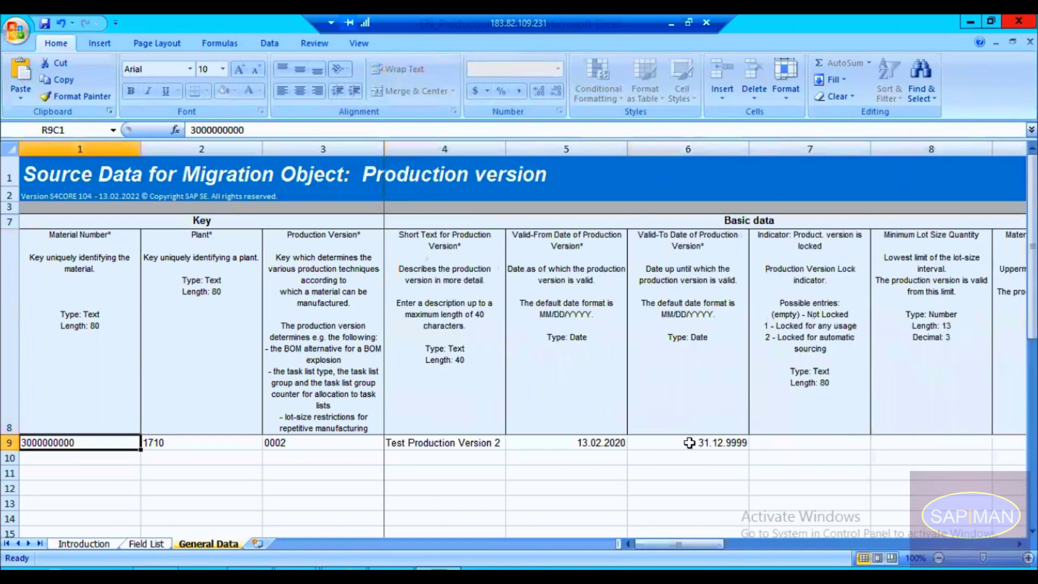
key("Right")
key("Right")
key("Right")
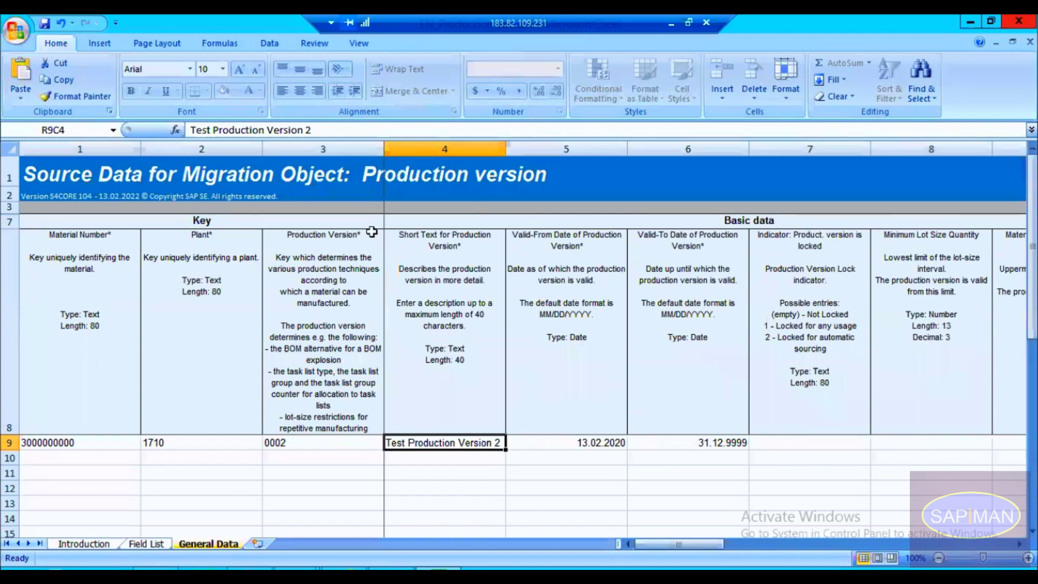
Step: Save EN_Production version.xml, keeping the XML Spreadsheet 2003 format, and close the workbook
left_click(44, 24)
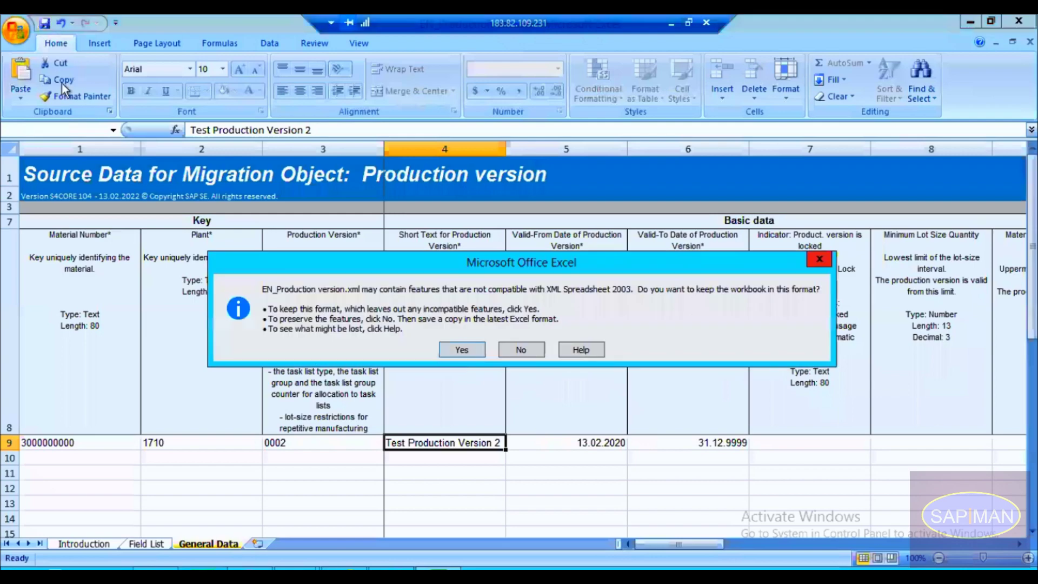
left_click(458, 349)
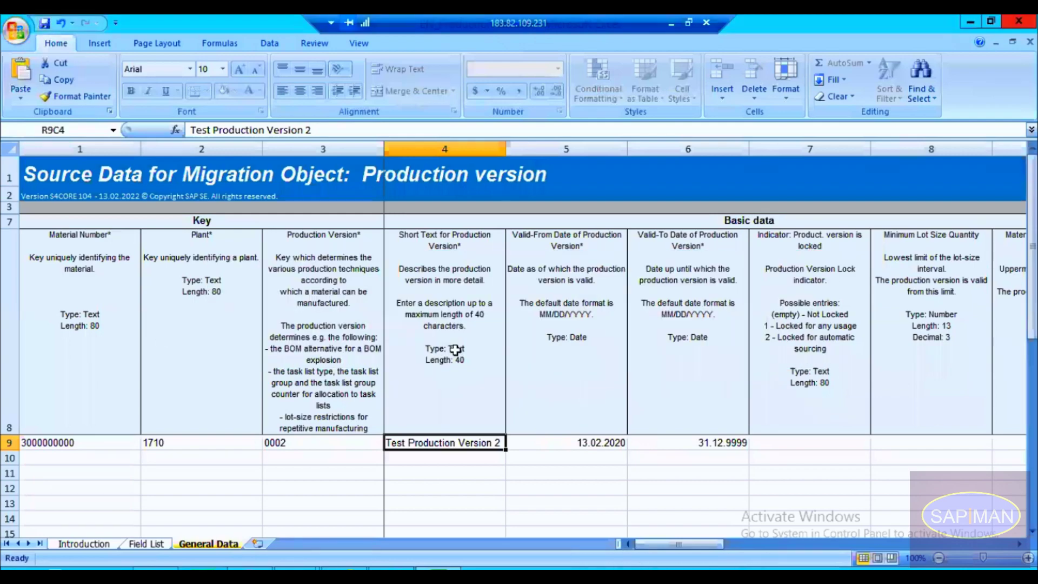
left_click(1007, 25)
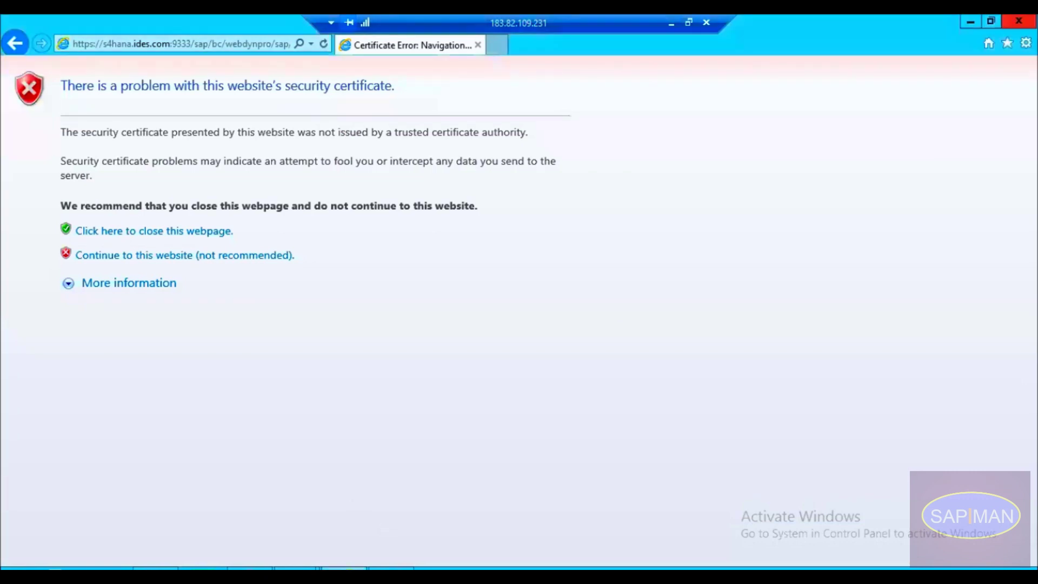
Step: Switch to Chrome to view the Production version migration object, and bring up the migration steps note in Notepad
left_click(250, 569)
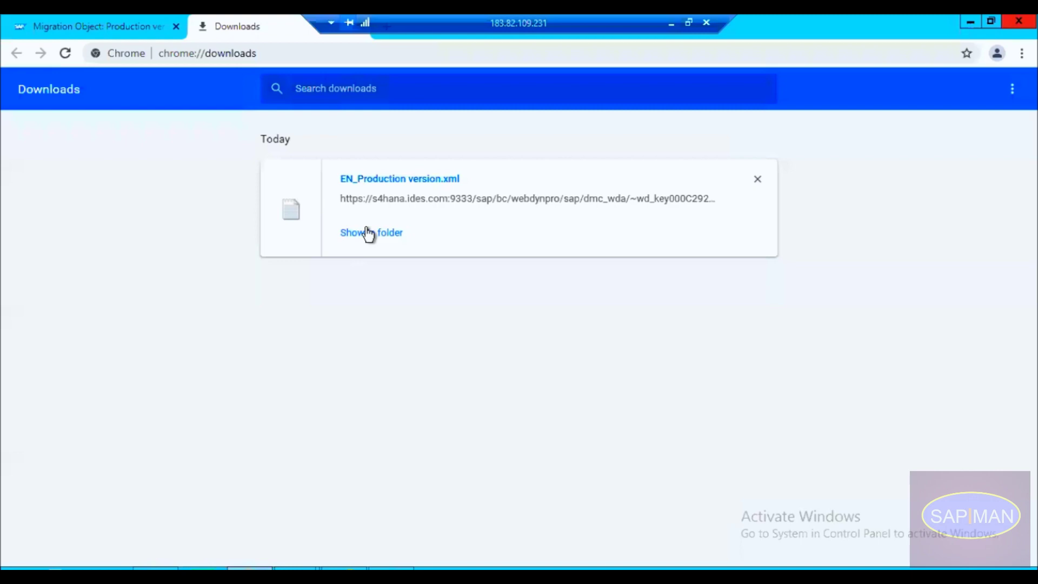
left_click(141, 25)
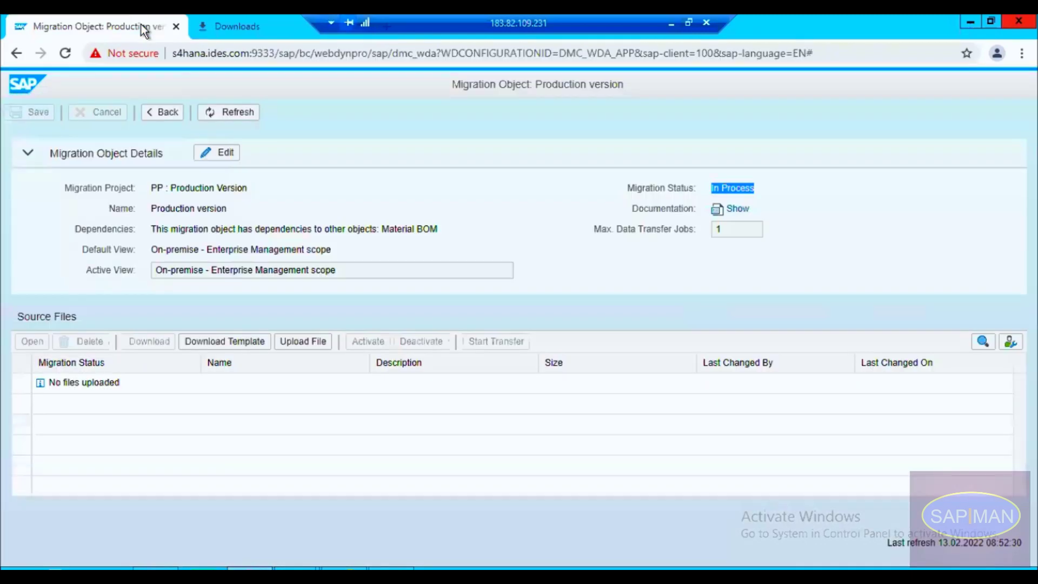
left_click(343, 569)
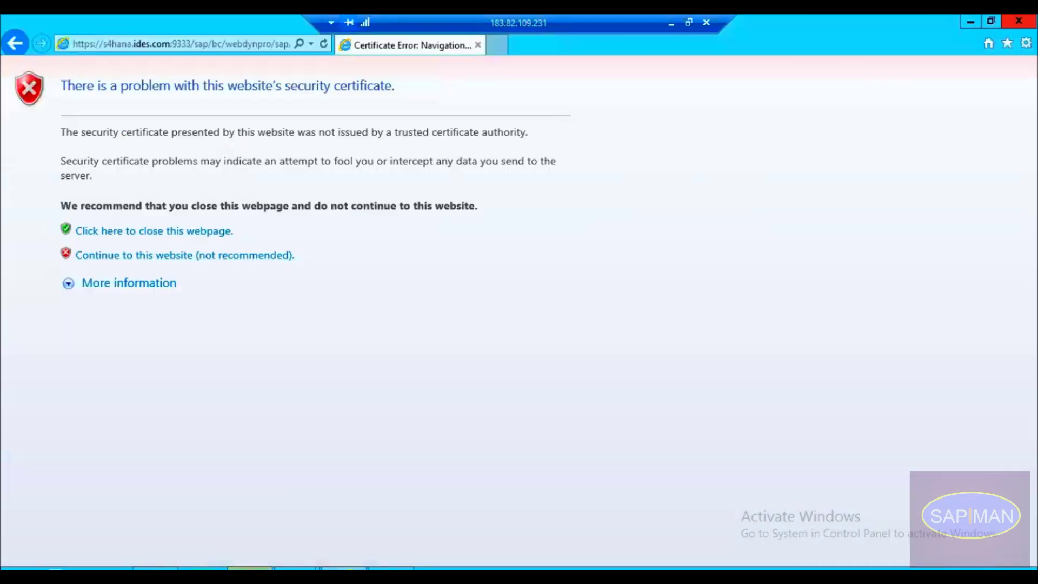
left_click(296, 569)
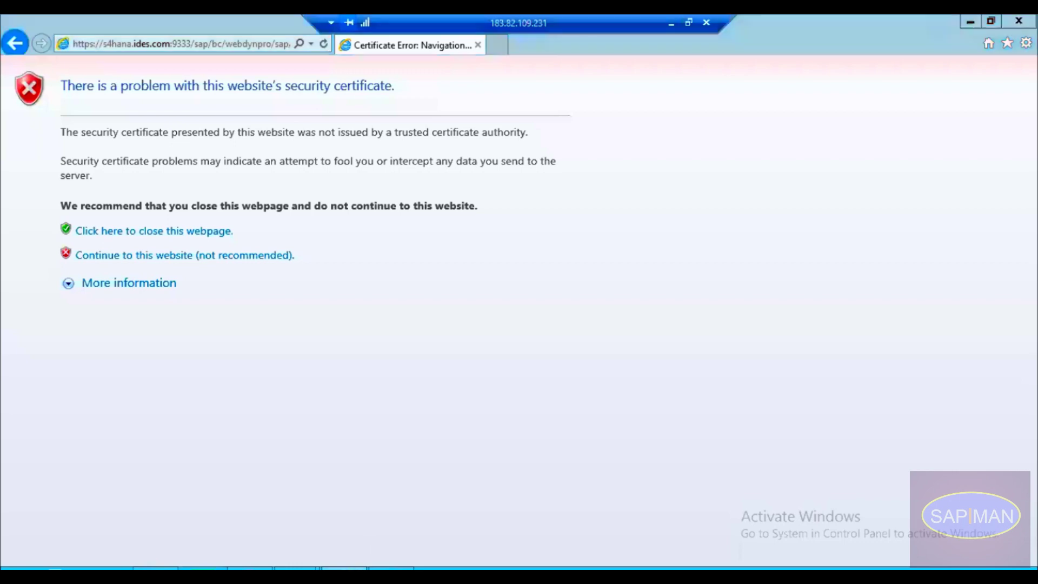
left_click(344, 568)
left_click(391, 568)
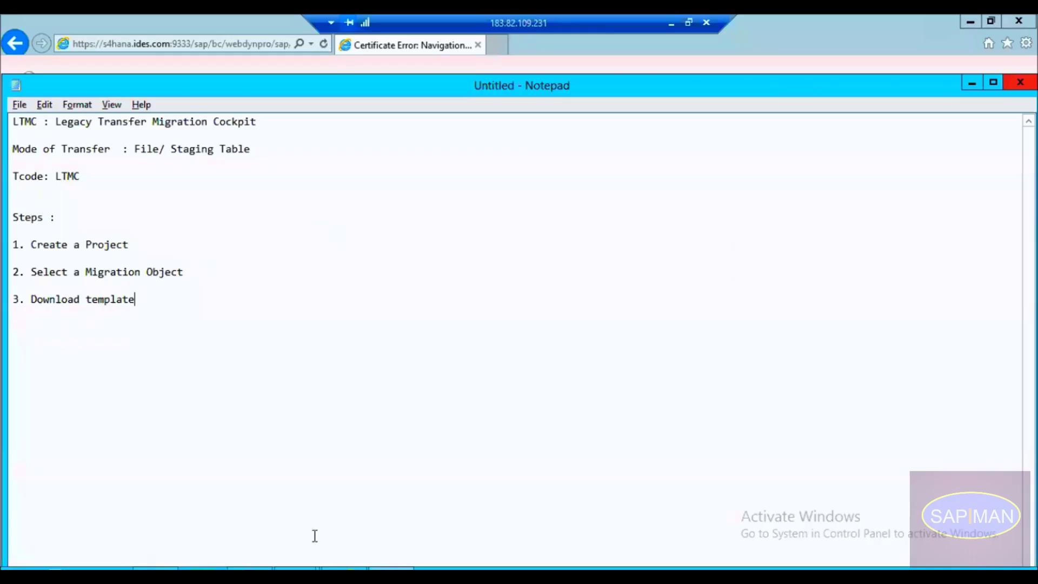
Step: Reopen the EN_Production version file from the Downloads folder and review the Key entries in row 9
left_click(155, 569)
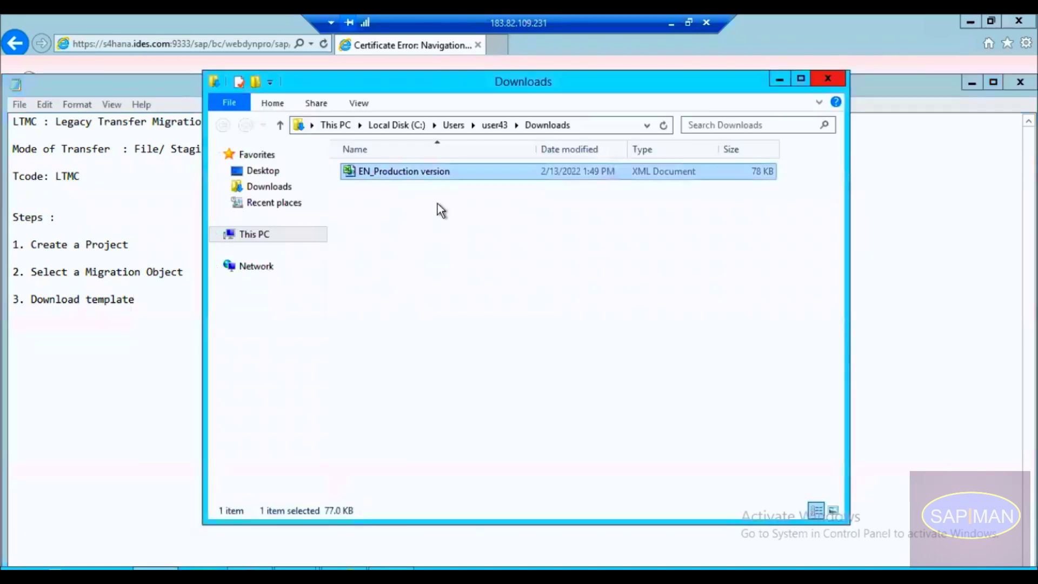
double_click(439, 171)
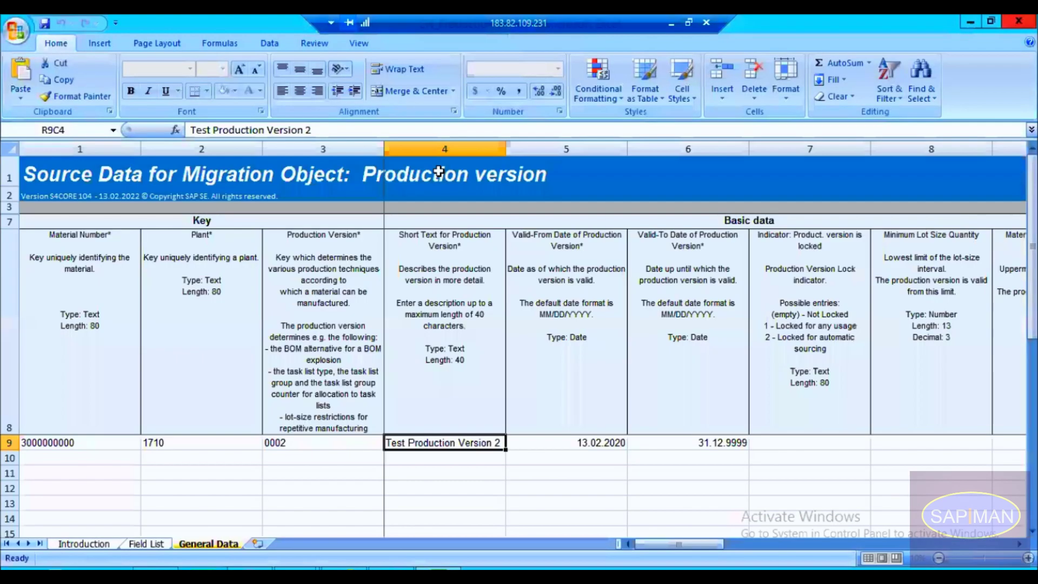
left_click(200, 446)
left_click(97, 449)
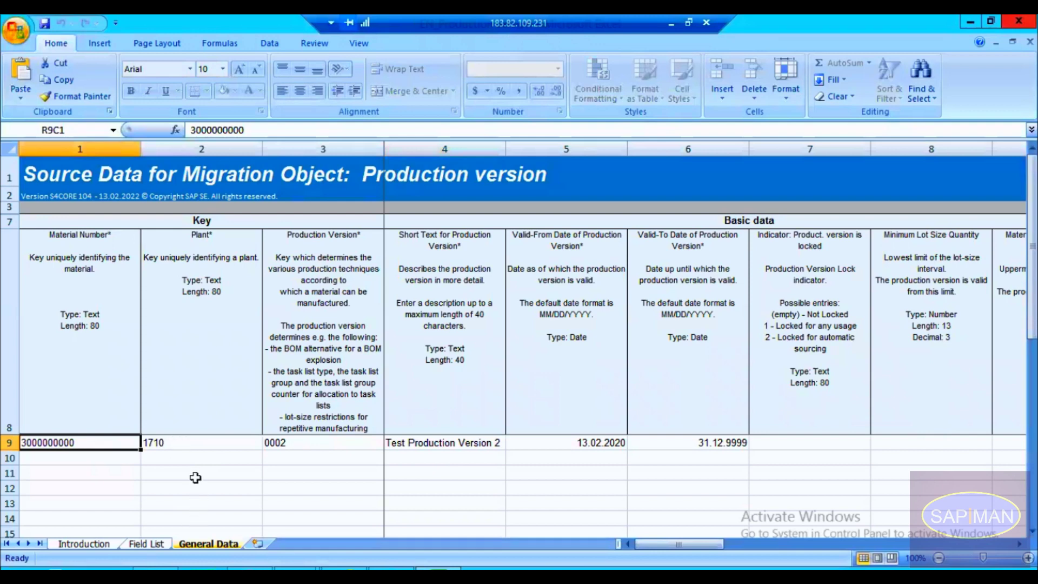
left_click(116, 406)
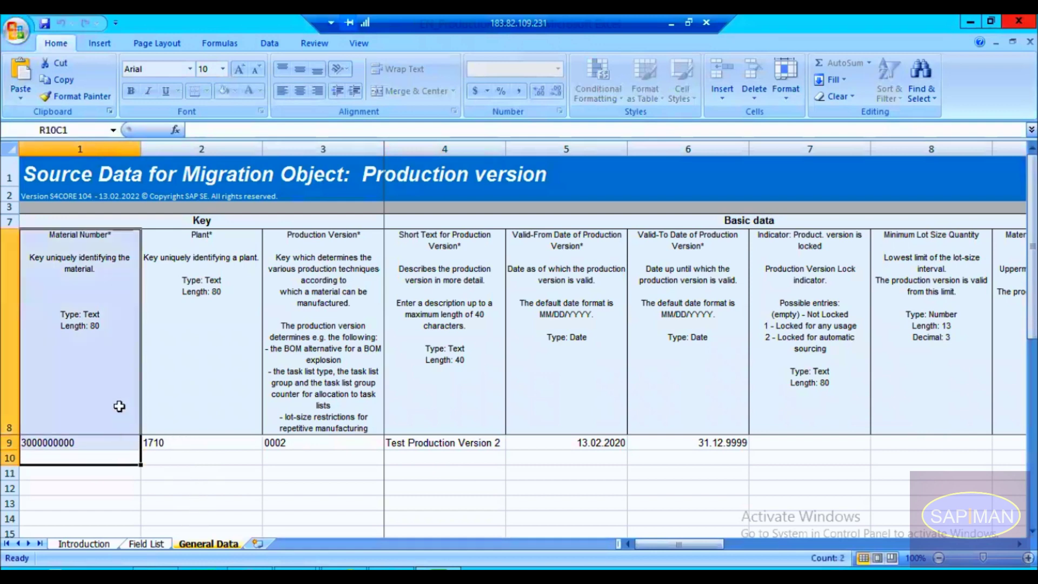
left_click(108, 443)
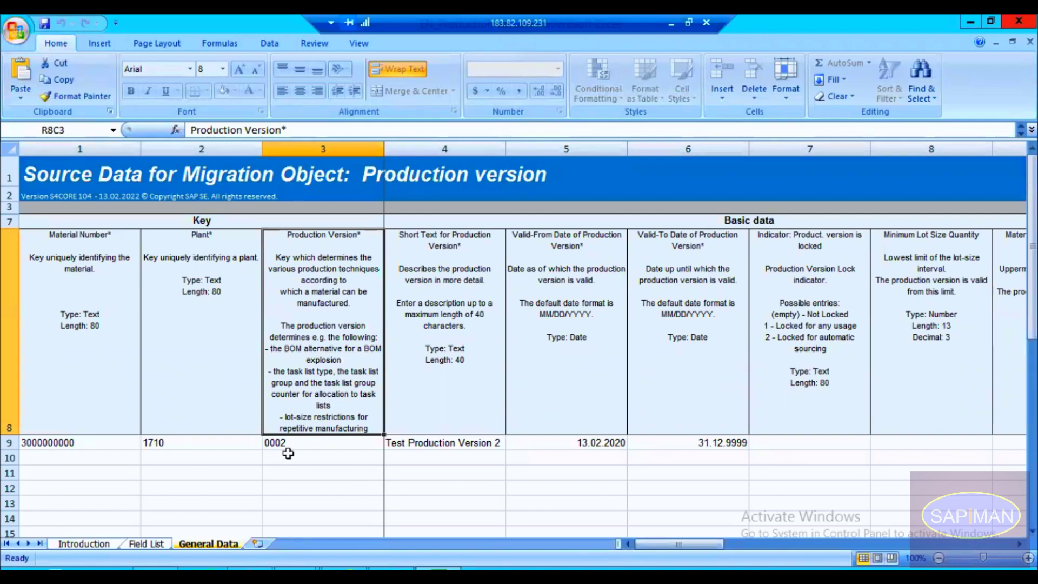
left_click(186, 458)
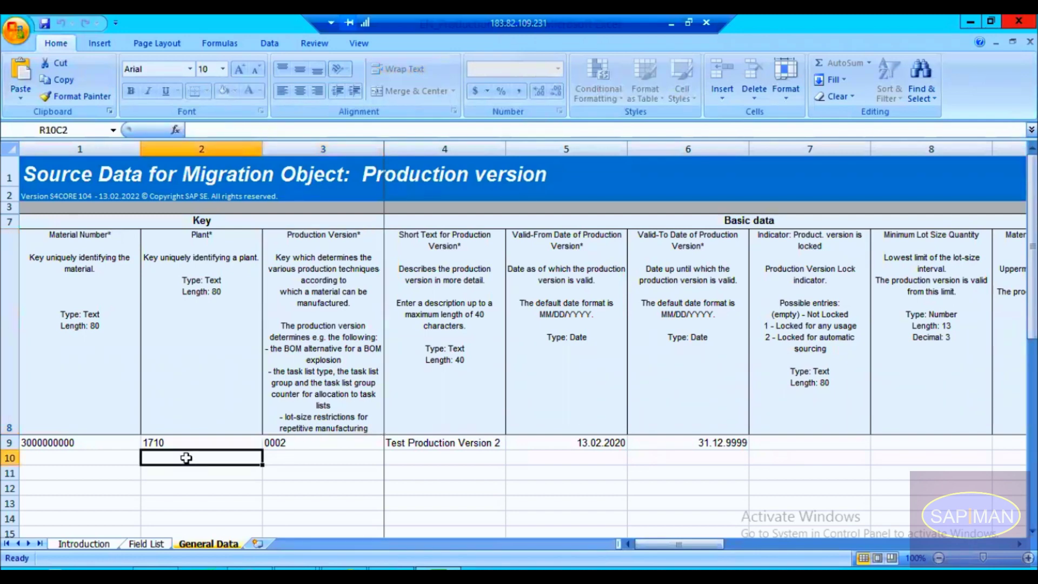
left_click(116, 444)
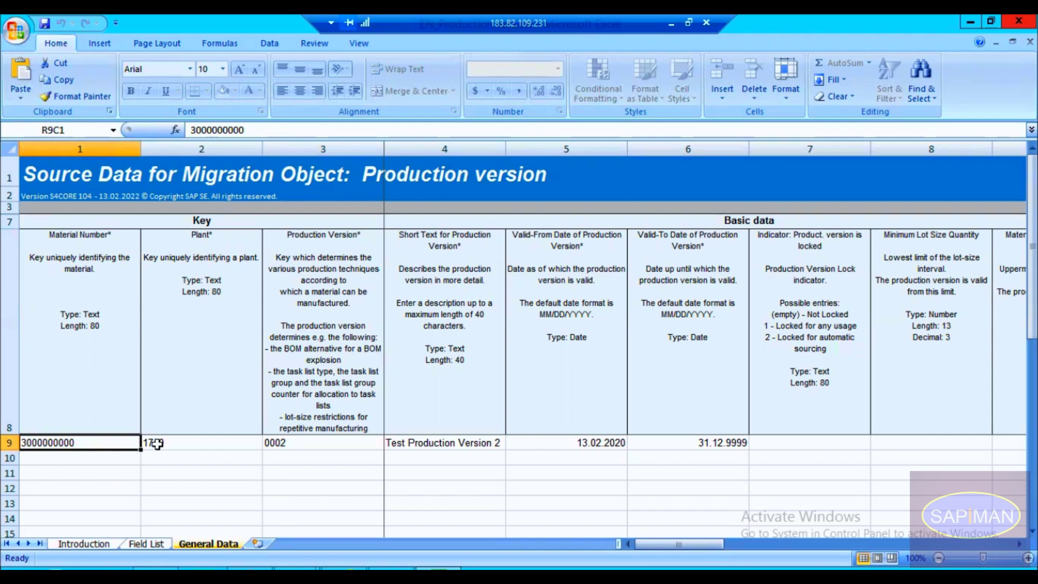
Step: Switch to SAP Logon and log on to S4HANA1909 client 100 with the user ID and account password, without ending any other logons
mouse_move(297, 569)
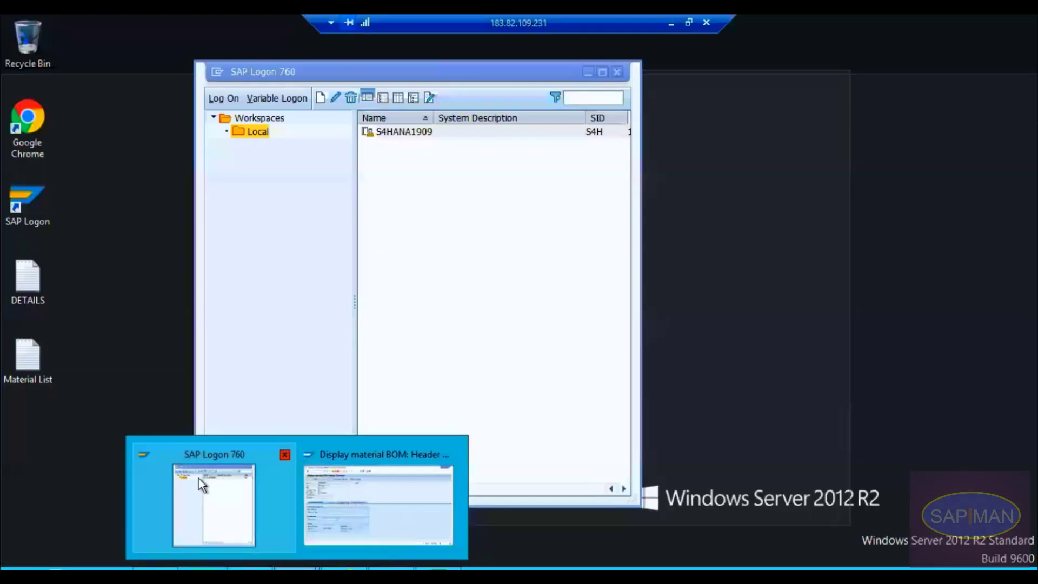
left_click(199, 478)
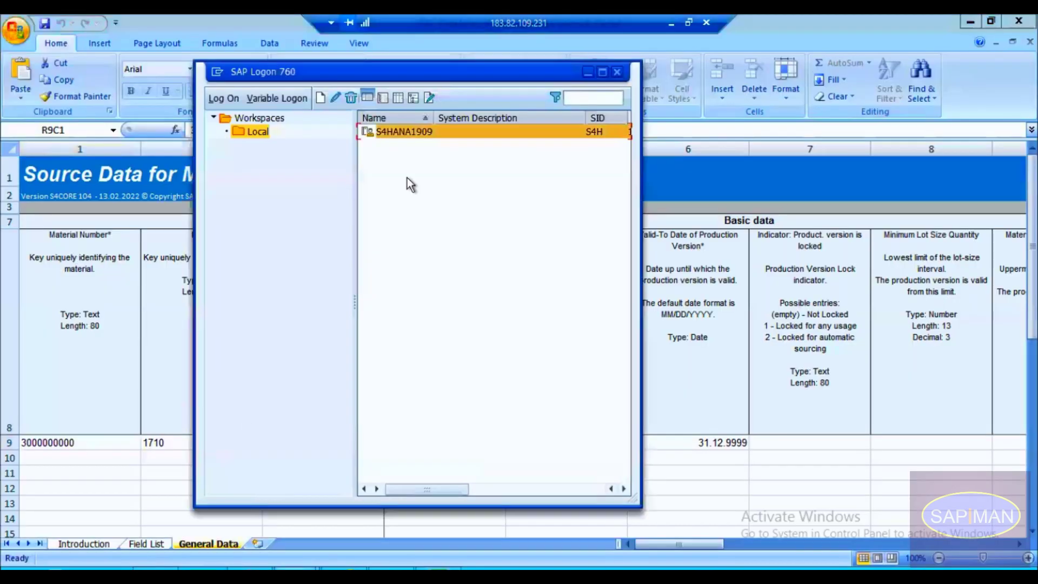
double_click(409, 129)
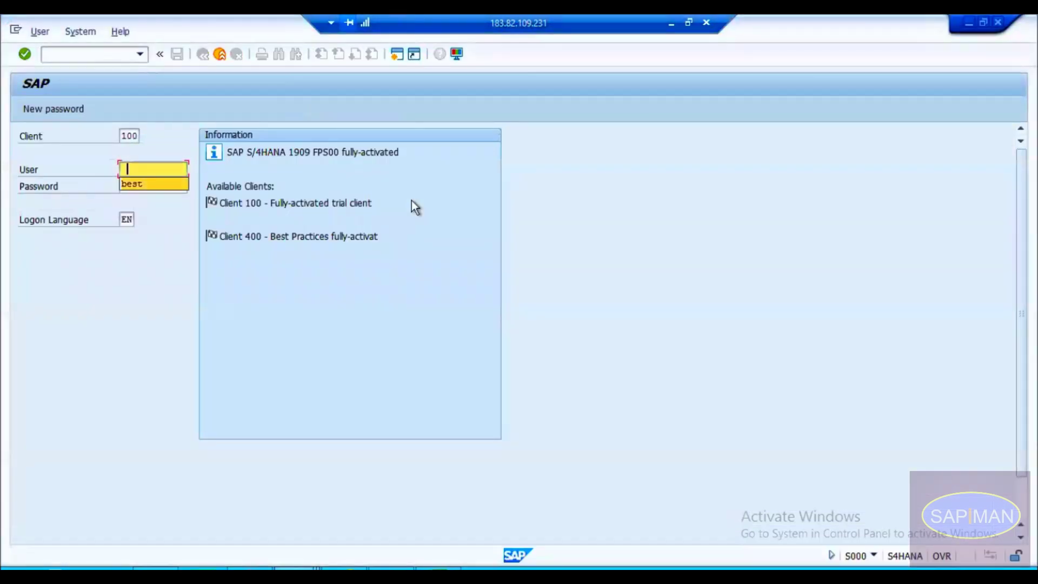
key("Down")
key("Tab")
type("*********")
key("Return")
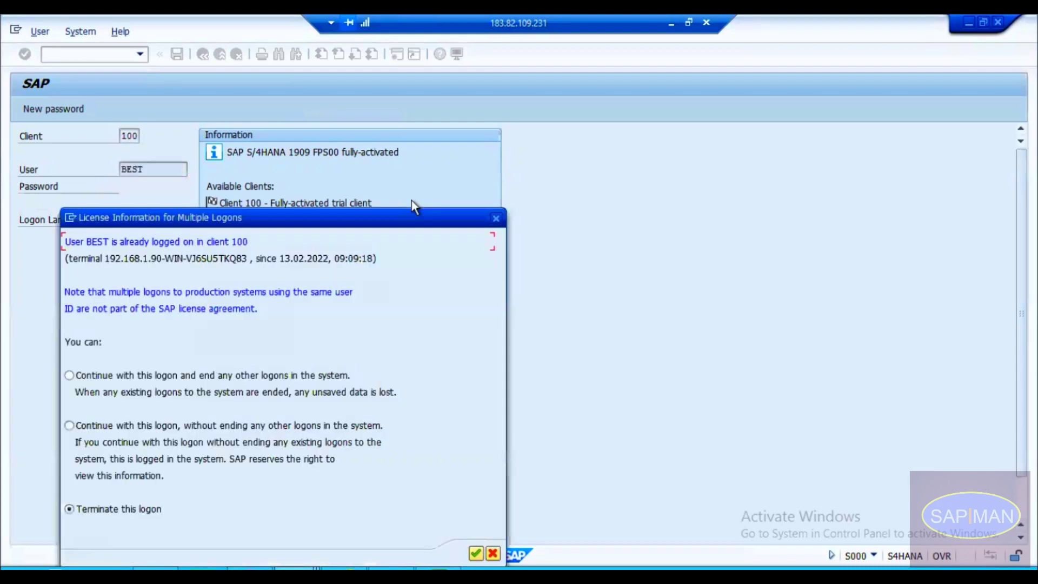
left_click(200, 423)
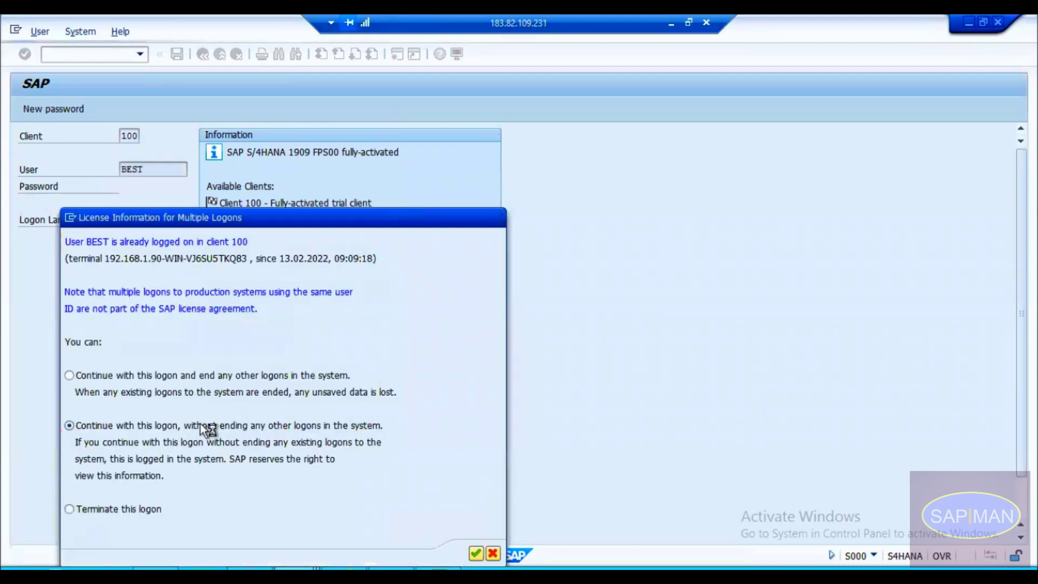
key("Return")
Step: Open the Function Builder with transaction SE37 and look up function modules with cs_mat, extending the search term to cs_mat)provers
type("se")
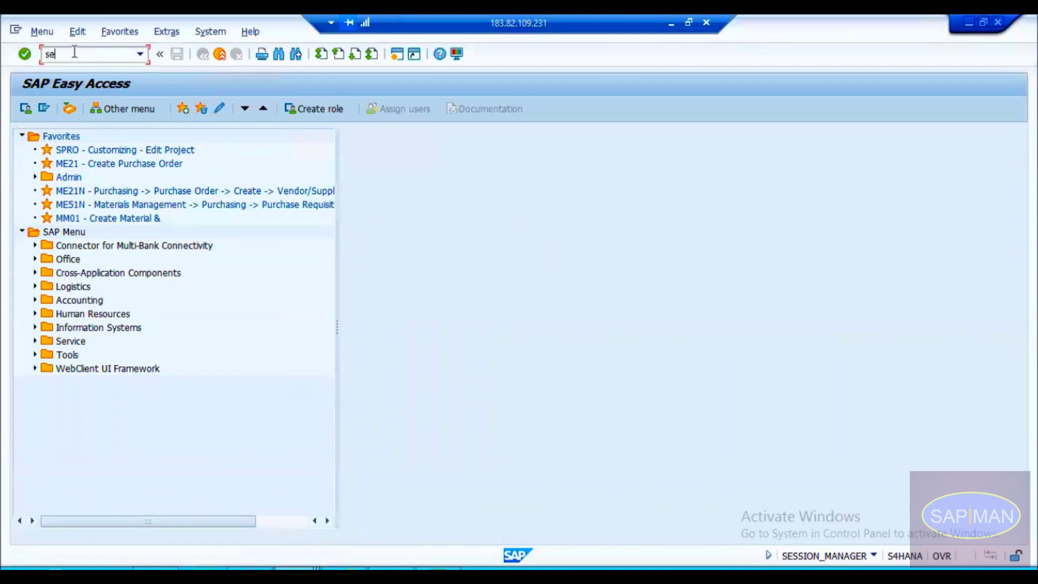
type("38")
key("BackSpace")
type("7")
key("Return")
type("c")
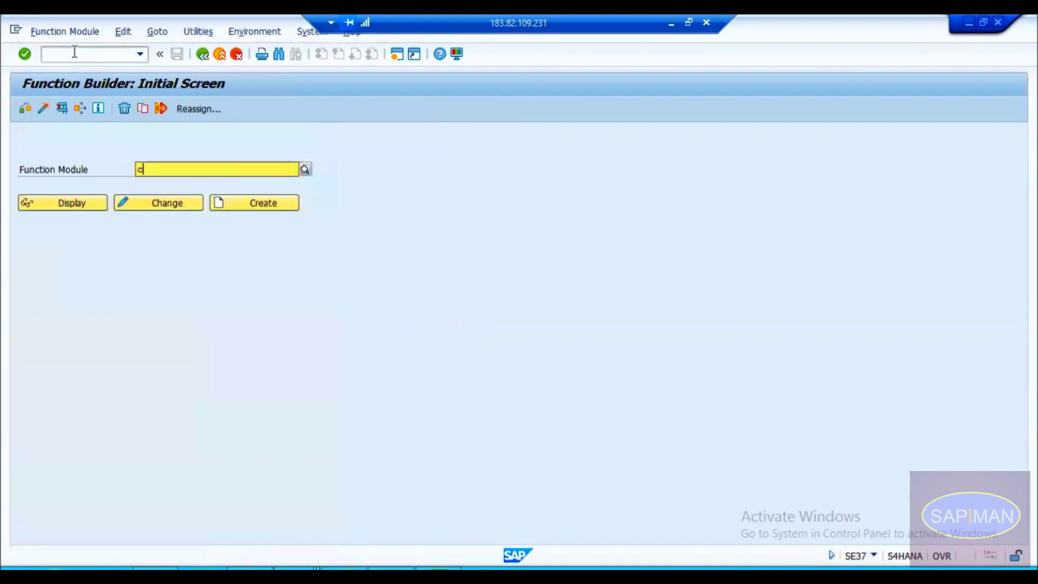
type("s_mat")
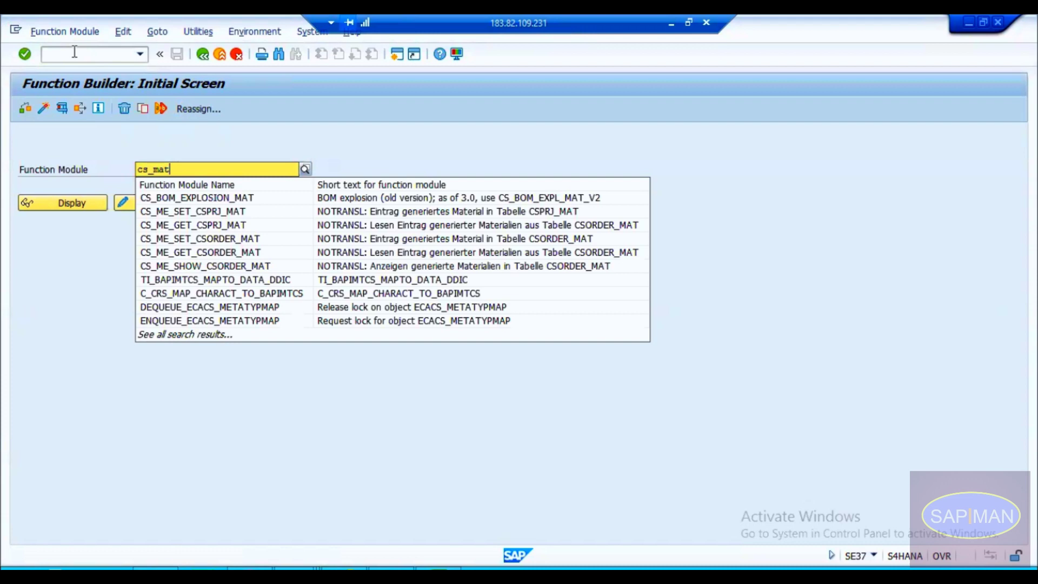
type(")provers")
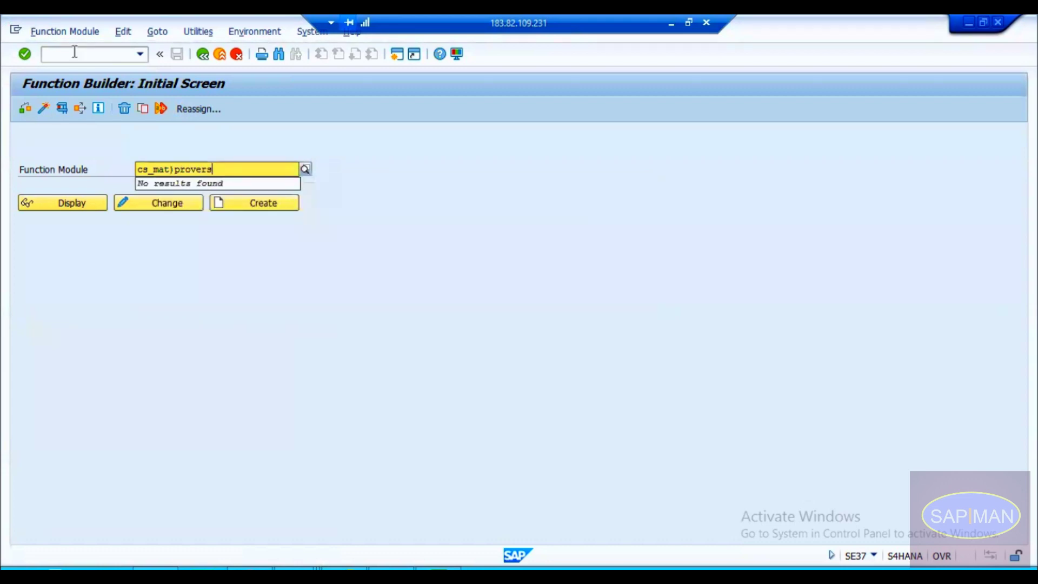
Step: Shorten the function module search term to its cs prefix and search for cs_prodvers instead
key("BackSpace")
key("BackSpace")
key("BackSpace")
key("BackSpace")
key("BackSpace")
key("BackSpace")
key("BackSpace")
key("BackSpace")
key("BackSpace")
key("BackSpace")
key("BackSpace")
type("_pro")
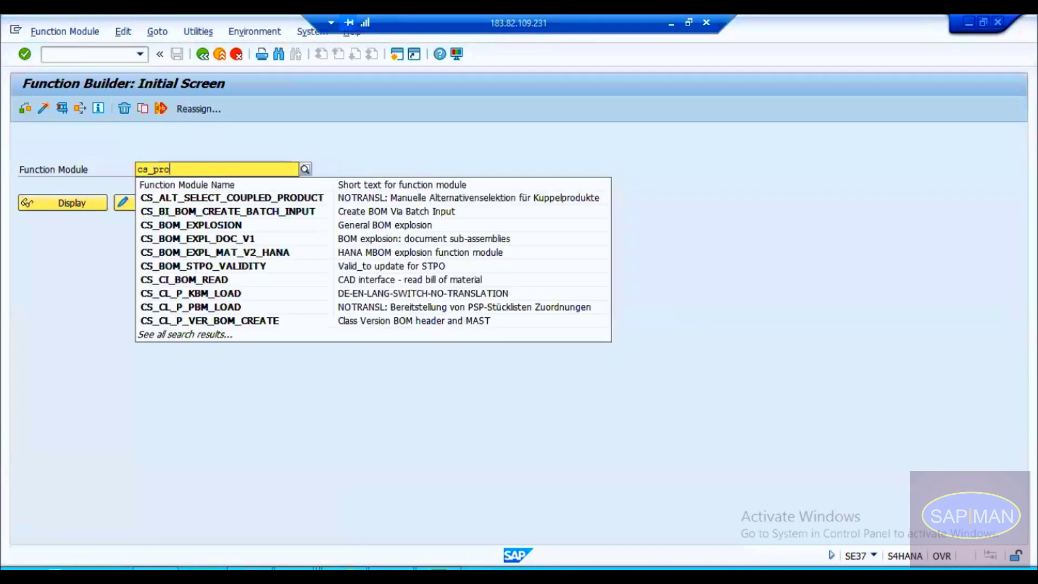
type("dvers")
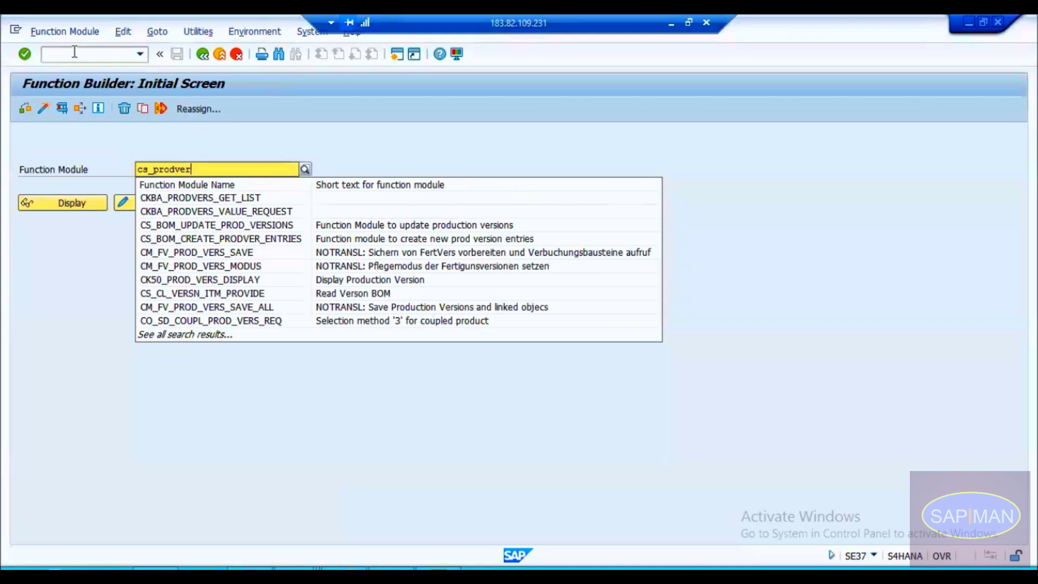
Step: Search the function modules for "production verst" and highlight the PRODUCTION_VERSIONS suggestion
key("ctrl+a")
key("BackSpace")
type("produ")
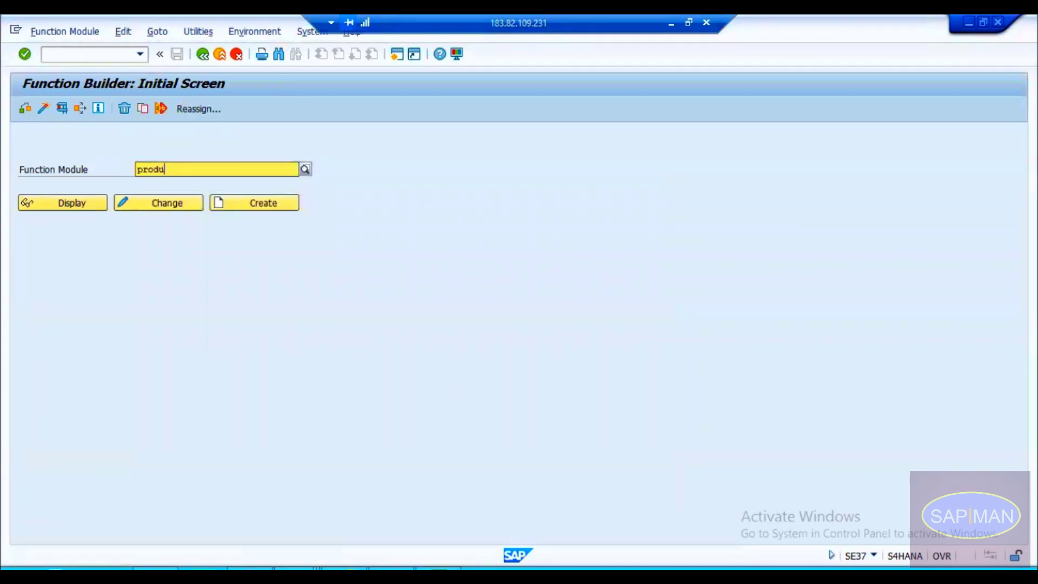
type("ction verst")
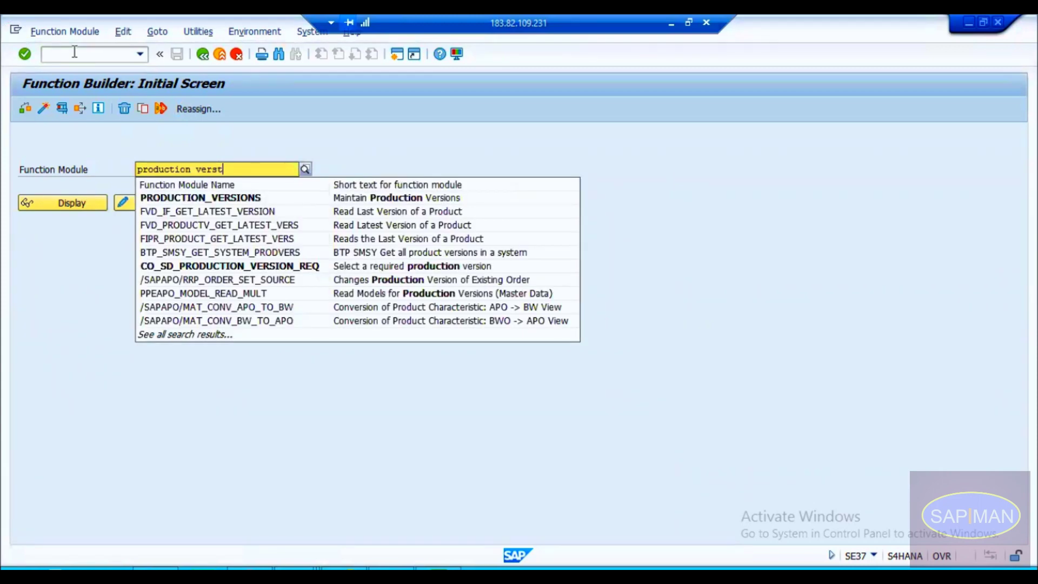
key("Down")
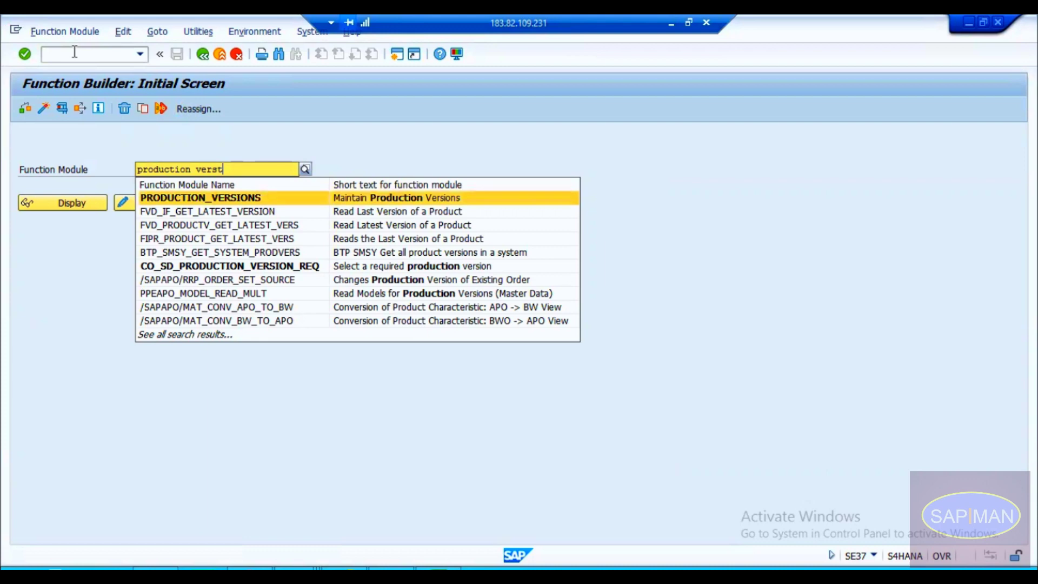
Step: Open the ABAP Editor with transaction SE38, look up programs matching "production ver", and return to SAP Easy Access
key("F3")
type("se38")
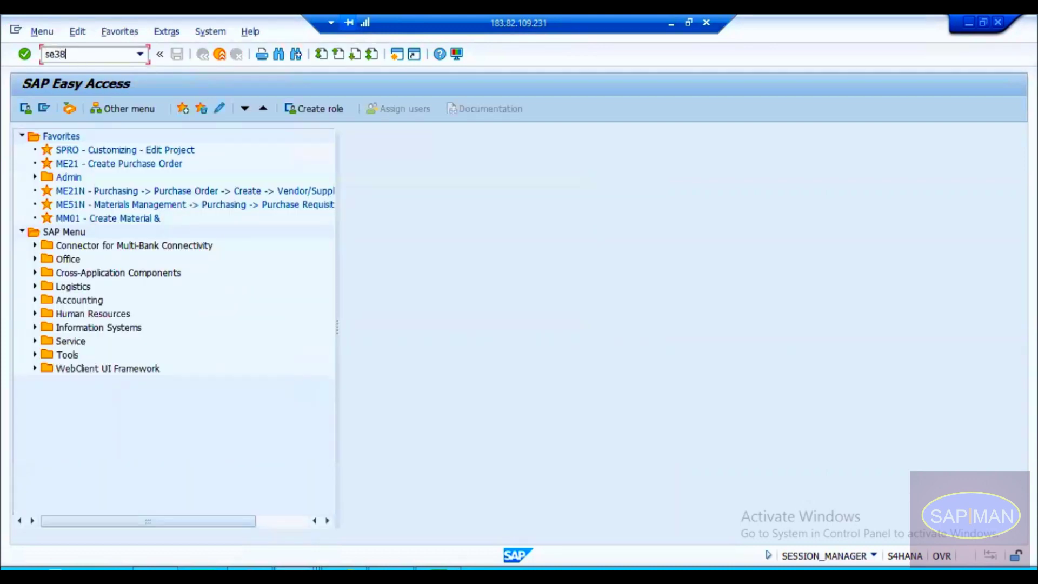
key("Return")
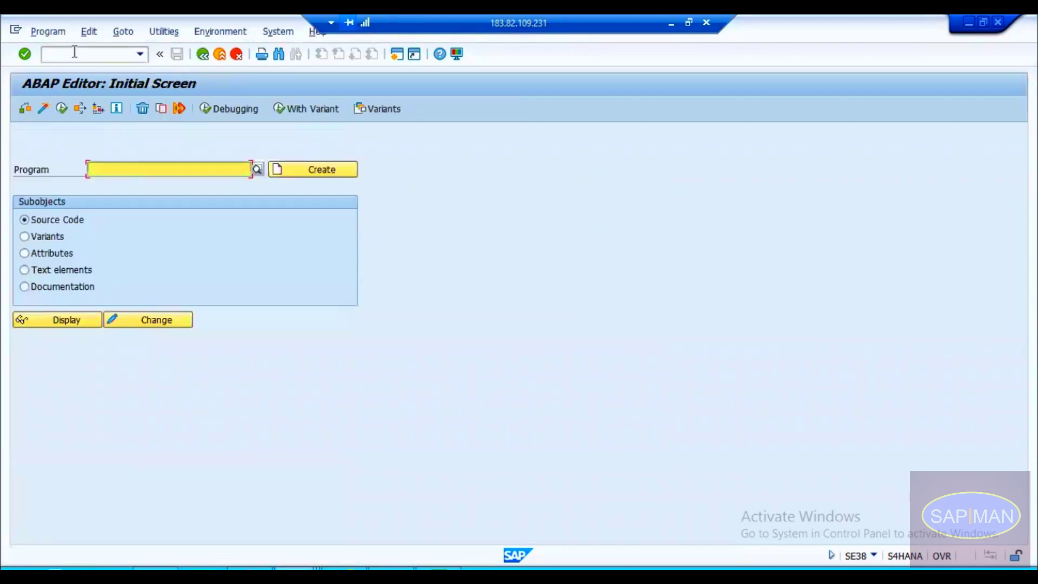
type("pro")
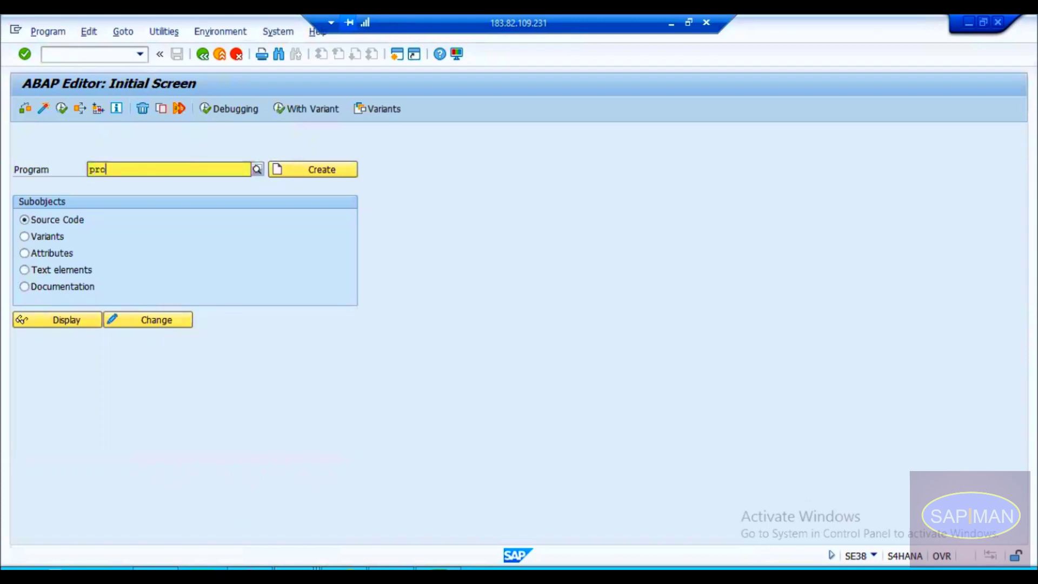
type("duction")
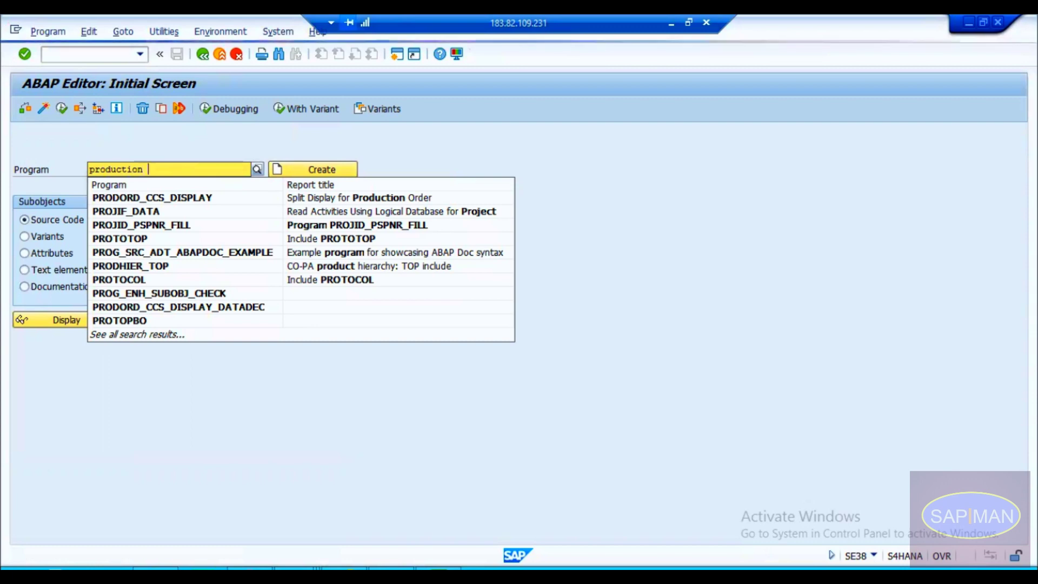
type(" ver")
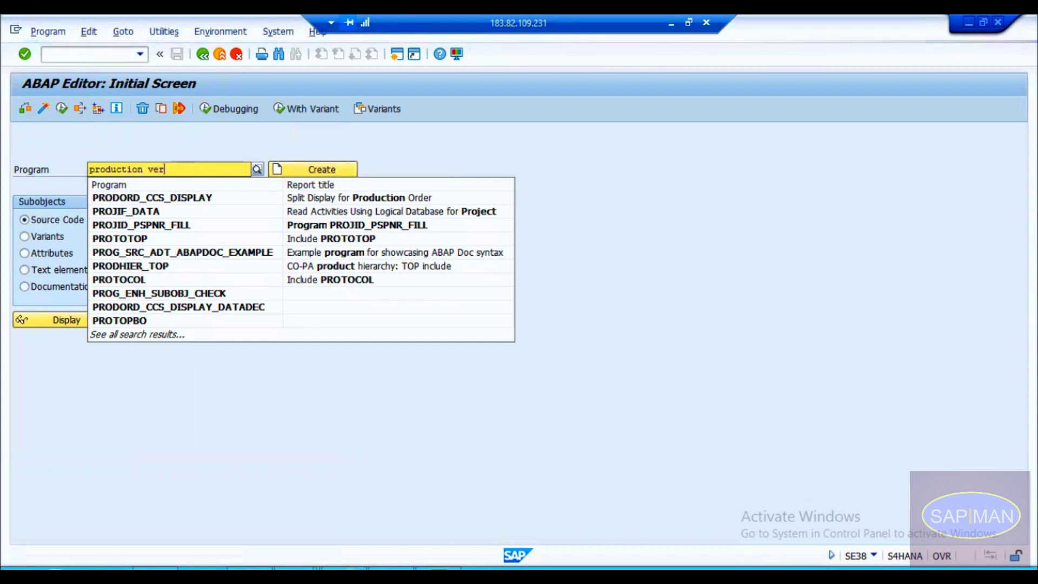
left_click(74, 52)
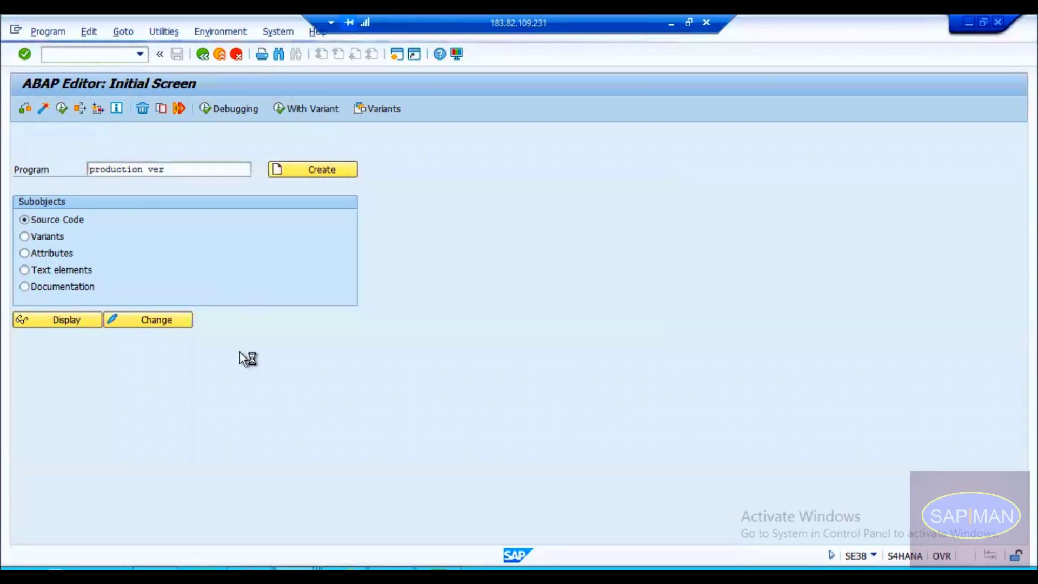
left_click(204, 52)
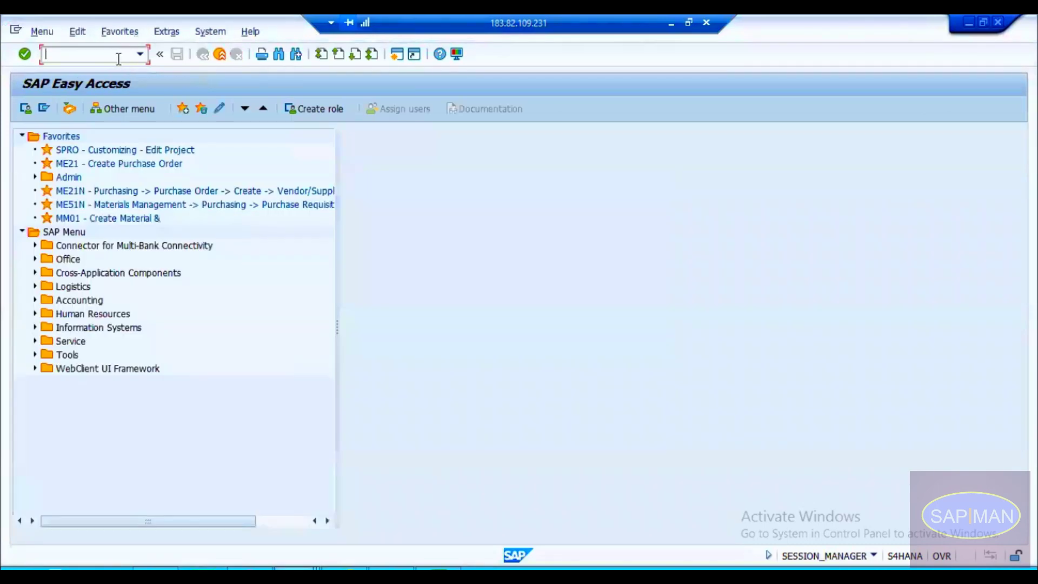
Step: Reopen the Function Builder with transaction SE37, clear the old function module entry, and look up modules starting with cs_bom
type("se37")
key("Return")
key("BackSpace")
key("BackSpace")
key("BackSpace")
key("BackSpace")
key("BackSpace")
key("BackSpace")
key("BackSpace")
key("BackSpace")
key("BackSpace")
key("BackSpace")
key("BackSpace")
key("BackSpace")
key("BackSpace")
key("BackSpace")
key("BackSpace")
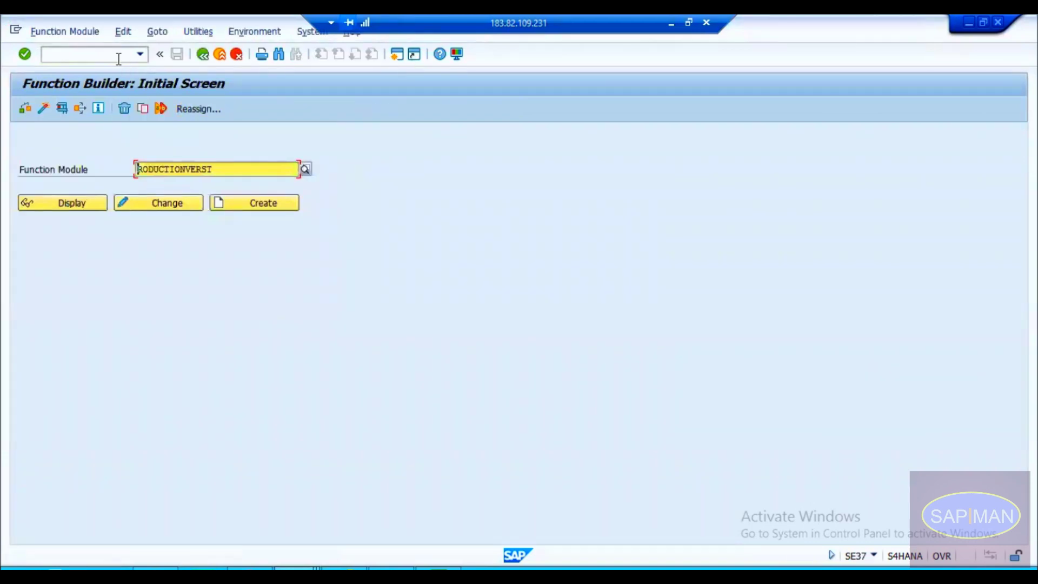
type("cs_")
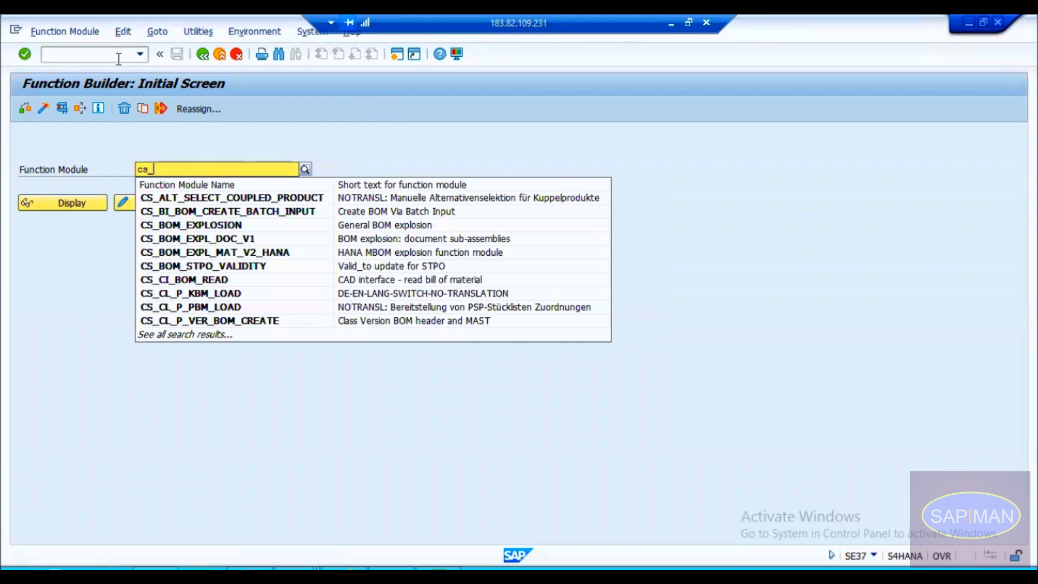
type("bom")
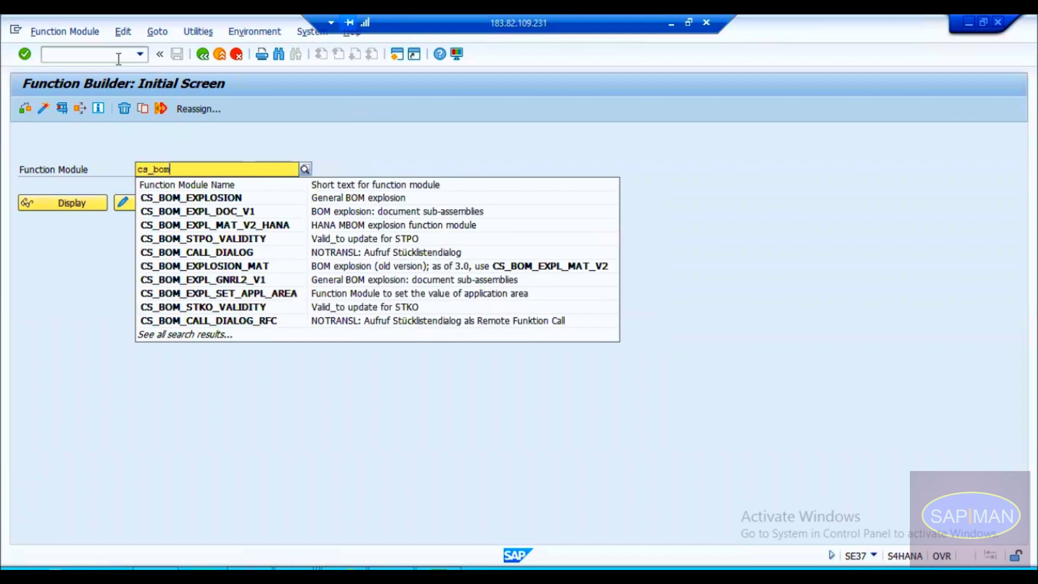
Step: Replace the function module search term with "prodvers 2", examine the suggestions, and return to SAP Easy Access
key("BackSpace")
key("BackSpace")
key("BackSpace")
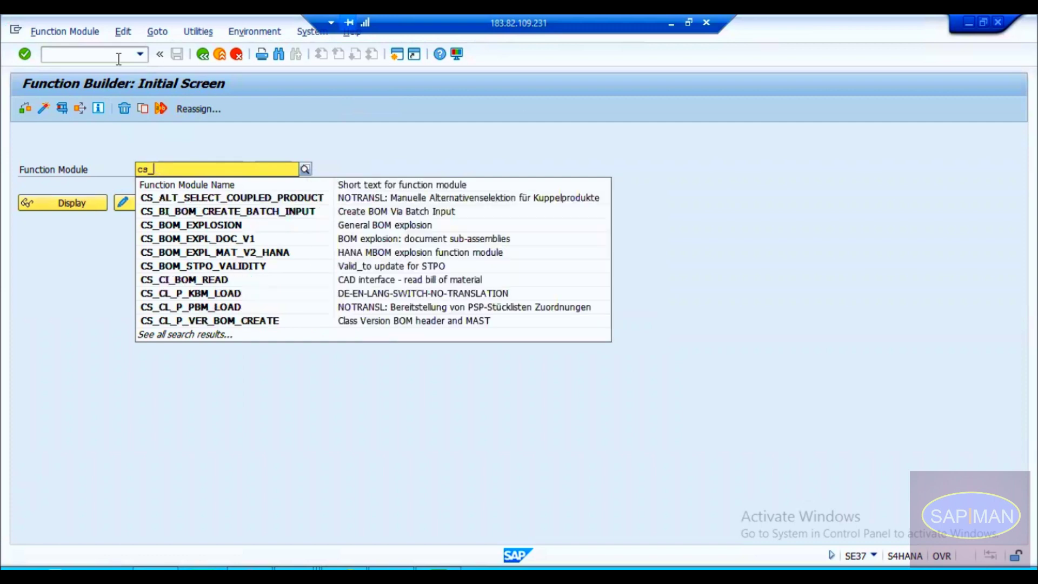
key("BackSpace")
key("BackSpace")
key("BackSpace")
type("p")
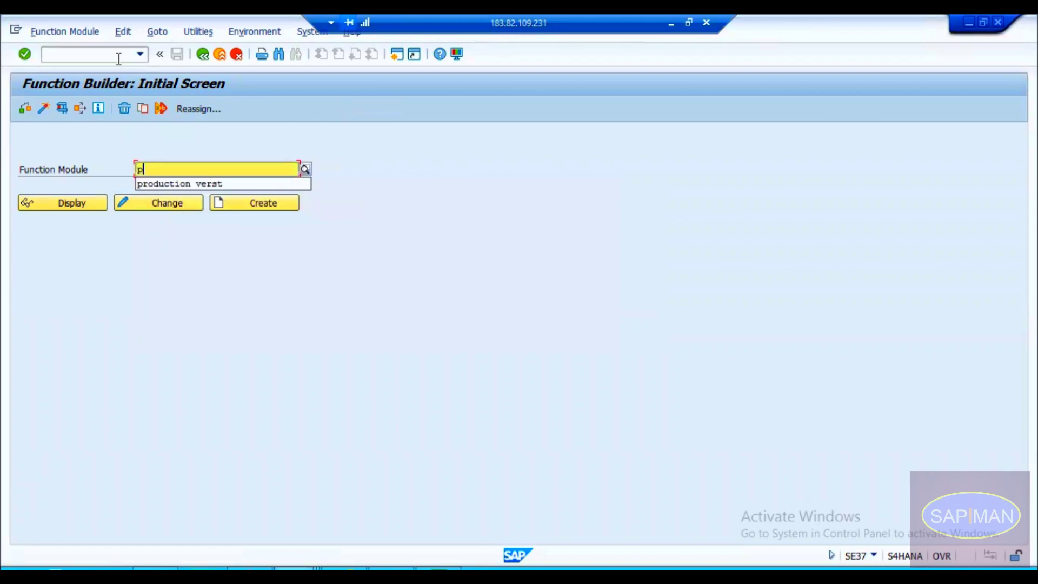
type("rodver")
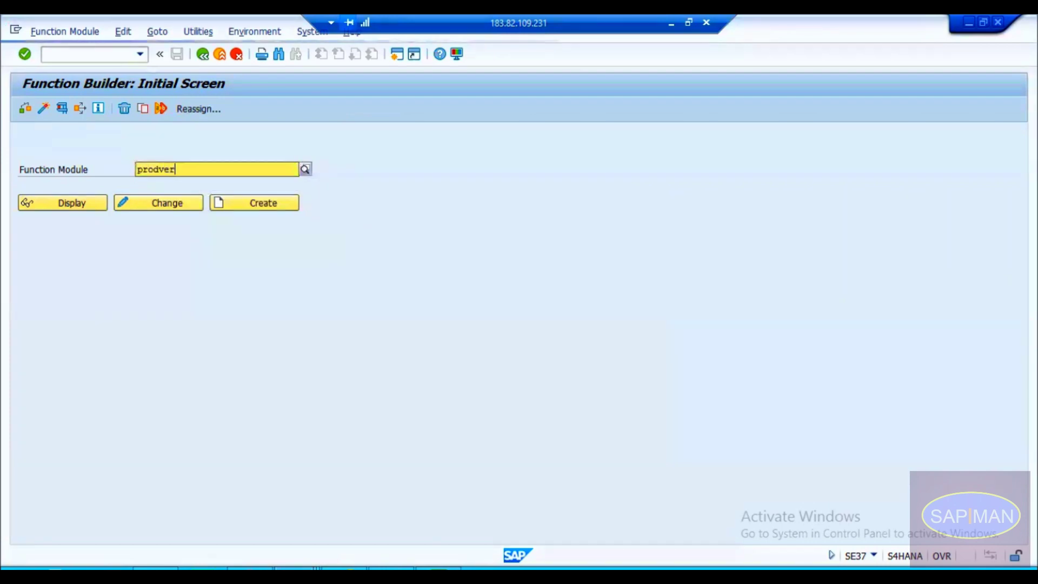
type("s")
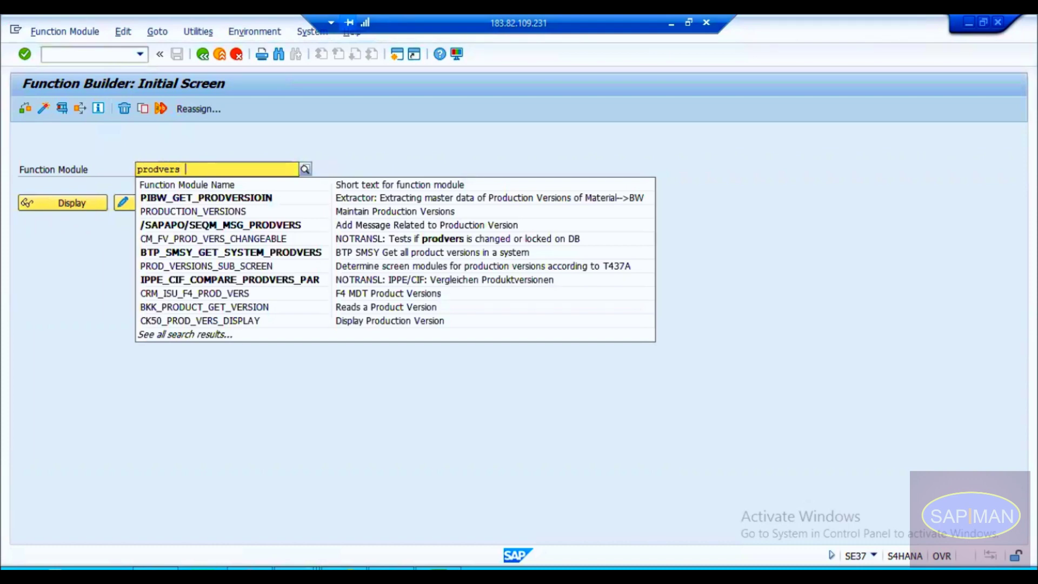
type(" 2")
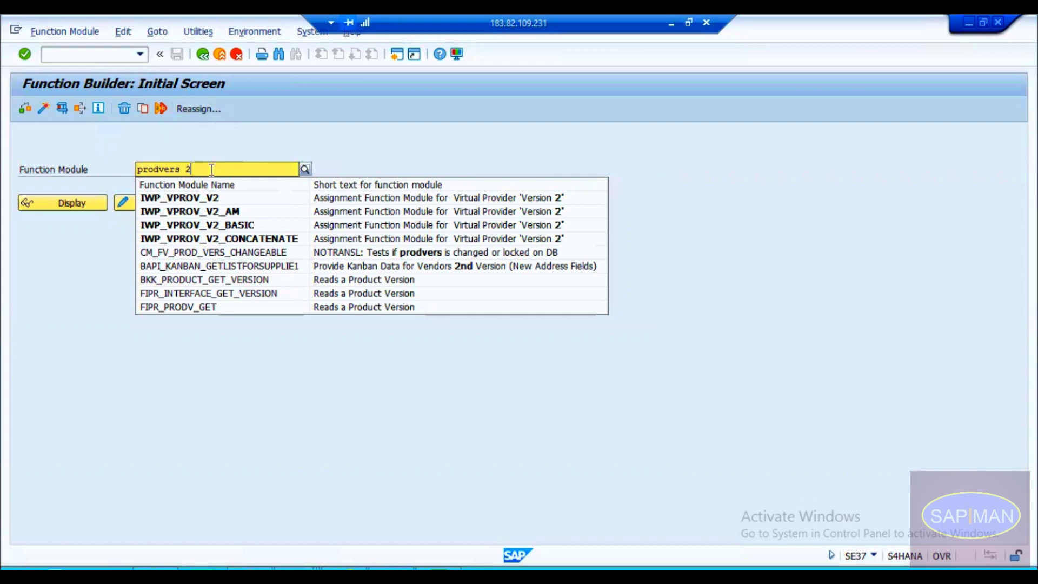
left_click_drag(206, 172, 134, 172)
left_click(176, 137)
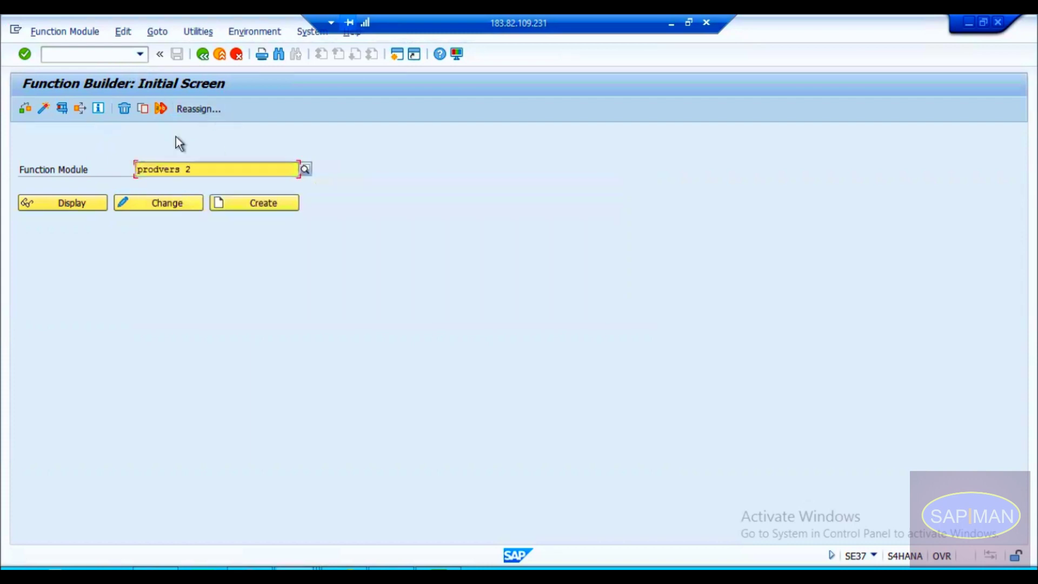
left_click(204, 55)
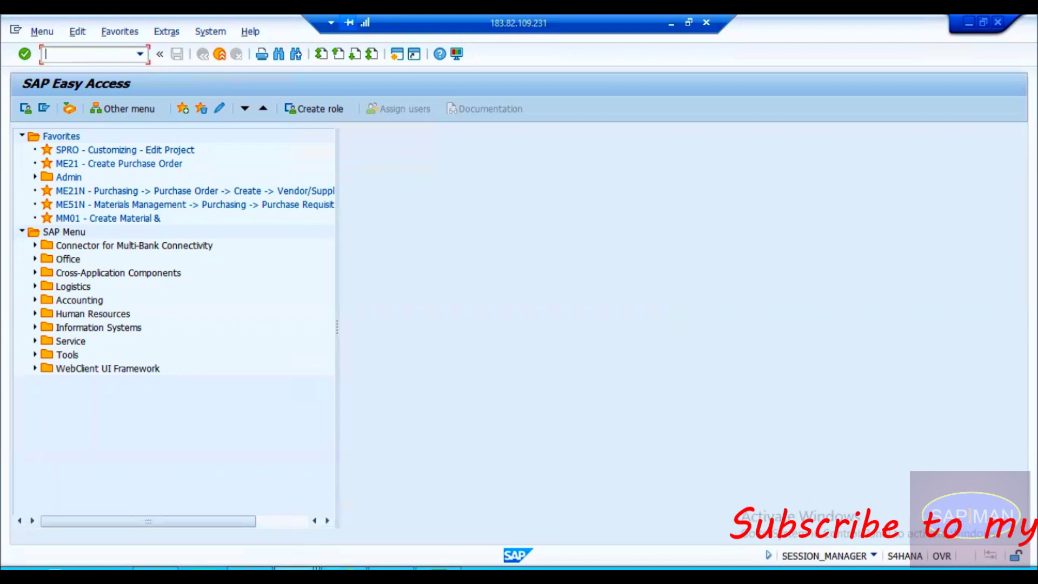
Step: Switch back to the Production version template in Excel and examine the Material Number and Plant column descriptions in row 8
mouse_move(438, 571)
left_click(391, 522)
left_click(309, 345)
left_click(110, 346)
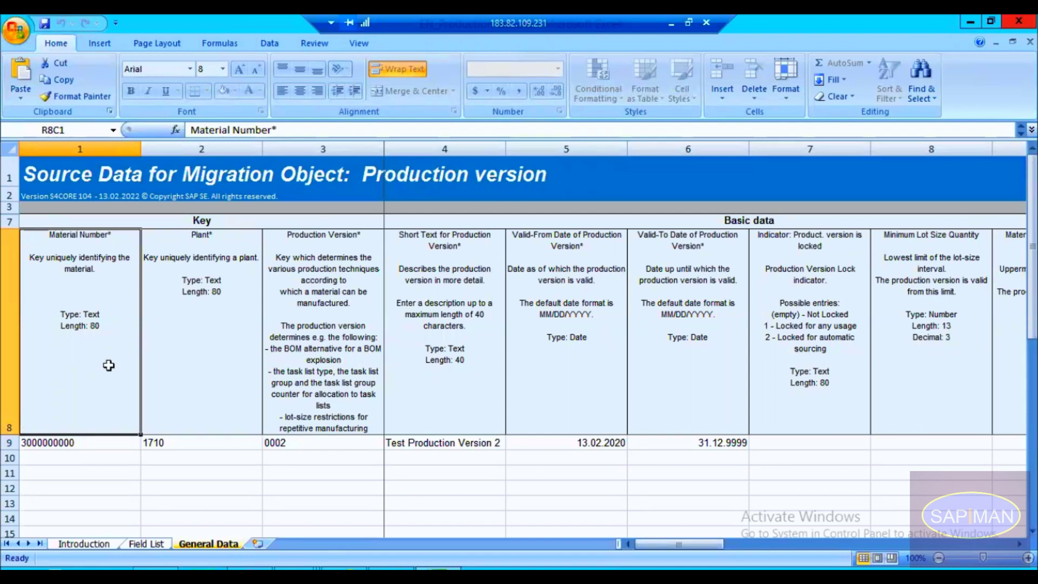
left_click(153, 331)
Step: Check the material number and plant entries in row 9 of the General Data sheet
left_click_drag(105, 452, 173, 444)
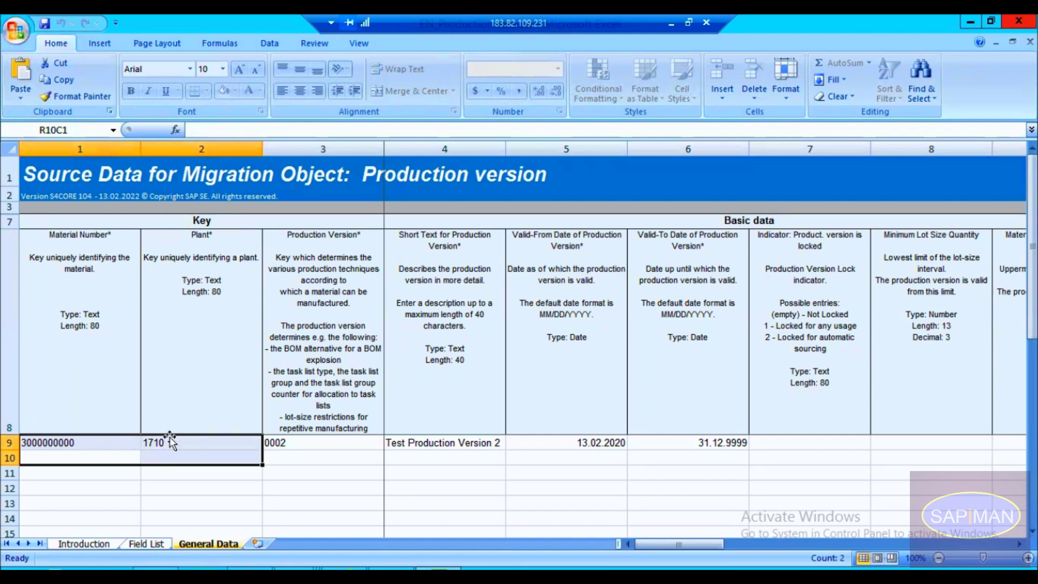
left_click(147, 442)
left_click(101, 445)
left_click(144, 448)
left_click(120, 450)
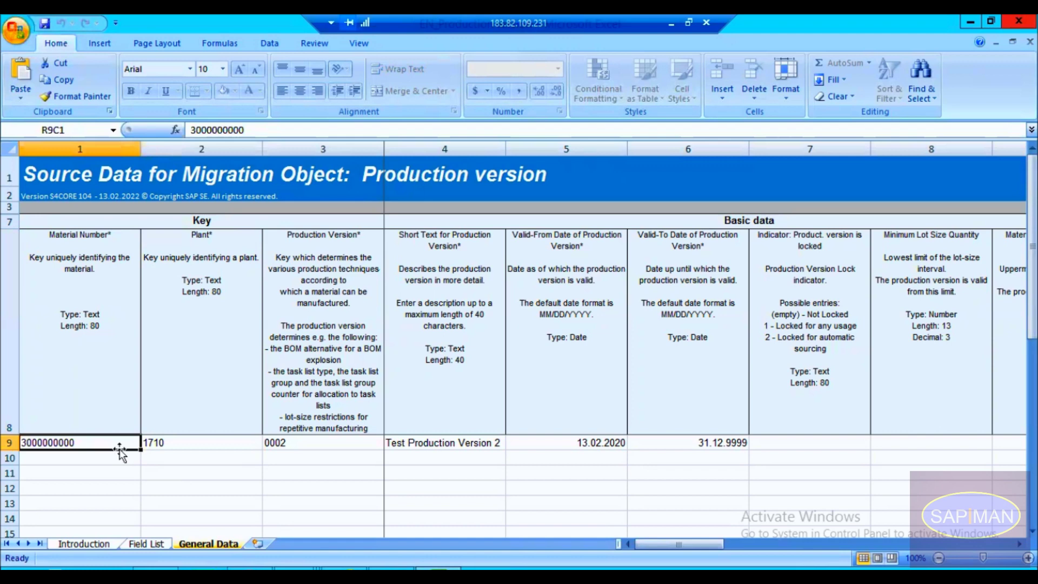
left_click(169, 455)
left_click(122, 440)
left_click(172, 441)
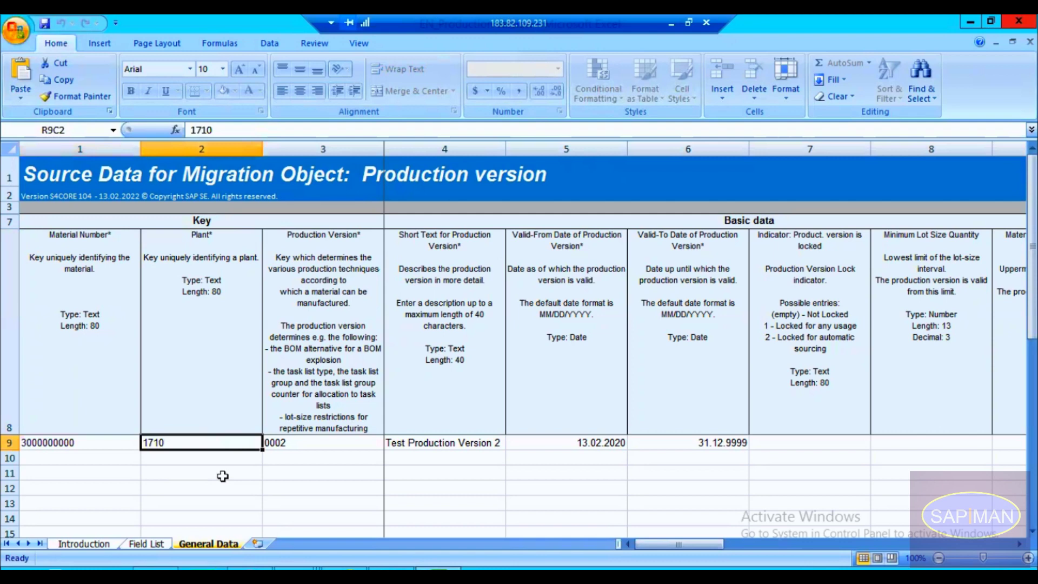
Step: Save the production version template in the XML Spreadsheet 2003 format and close the workbook
left_click(351, 441)
key("ctrl+s")
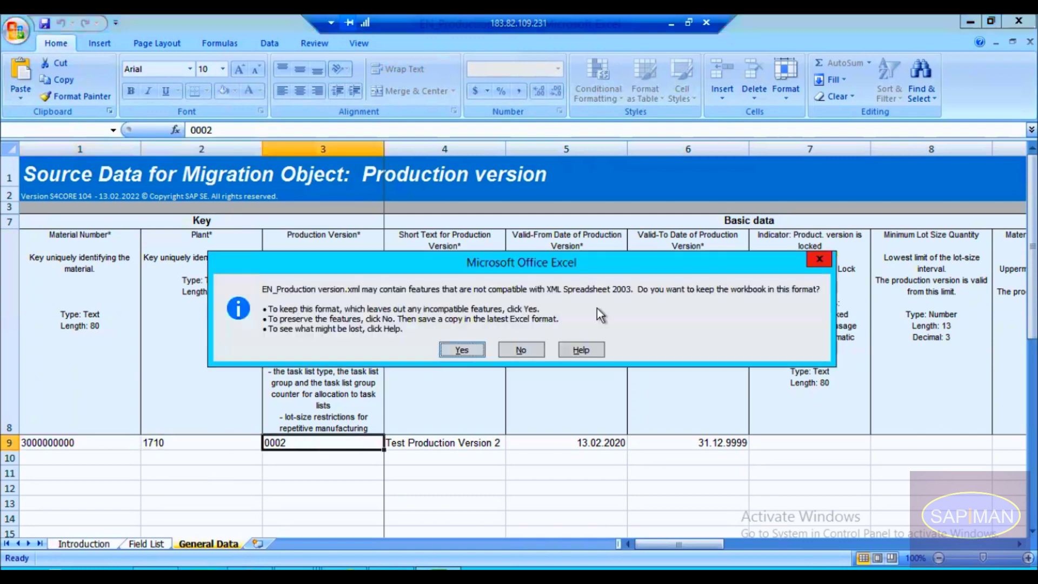
left_click(461, 350)
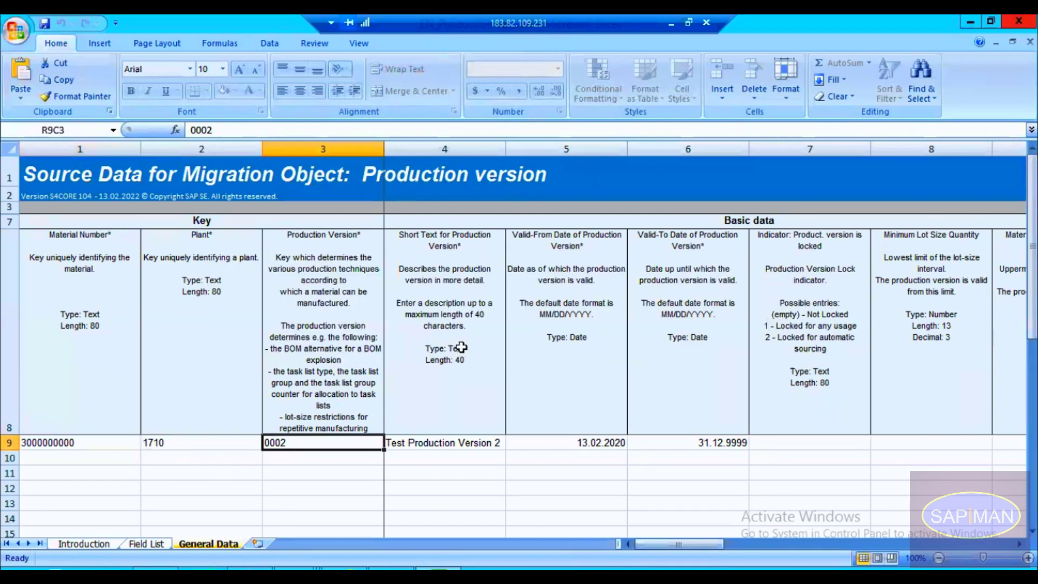
left_click(1017, 20)
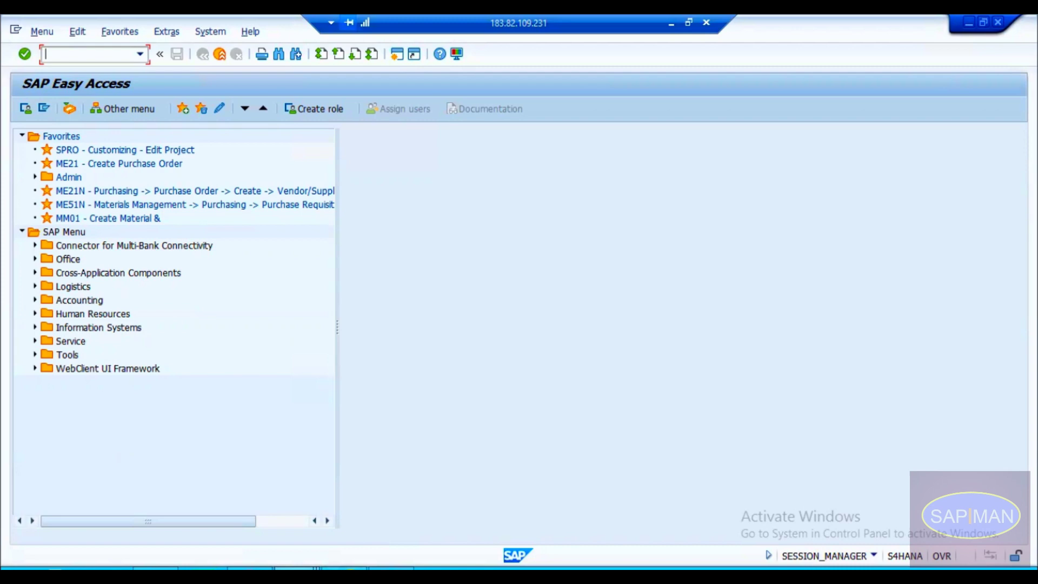
Step: Switch to the Notepad notes and add the line "4. Maintain the downloaded tempalete" below step 3
left_click(390, 569)
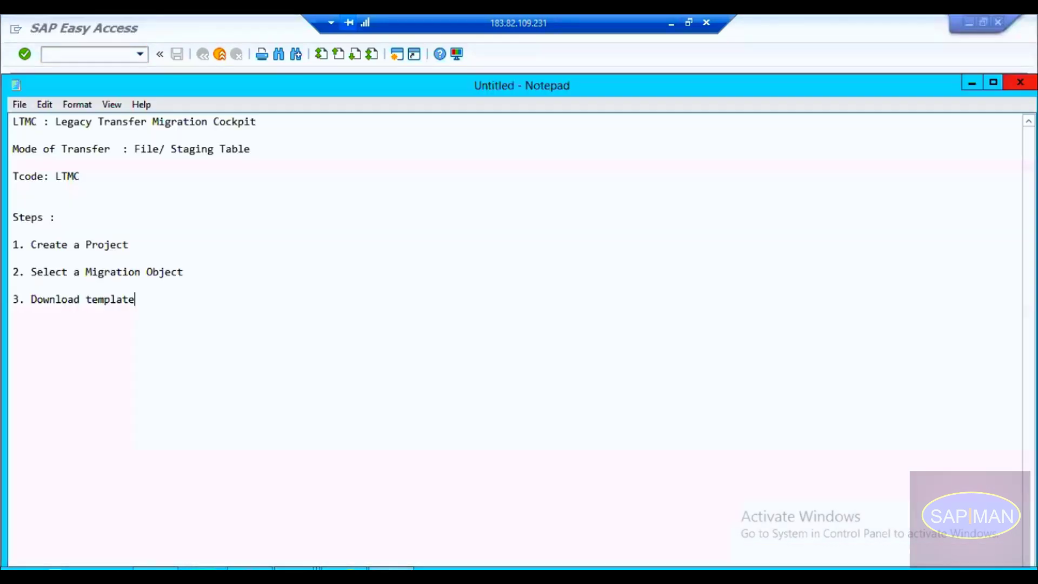
key("Return")
key("Return")
type("4. Maintain the dowl")
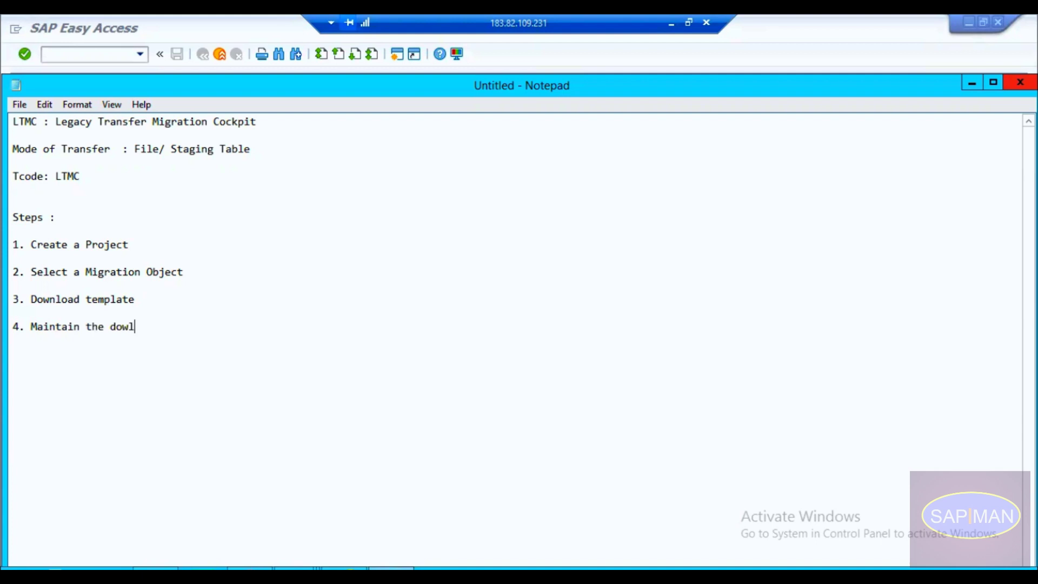
key("BackSpace")
type("nloaded tempalete")
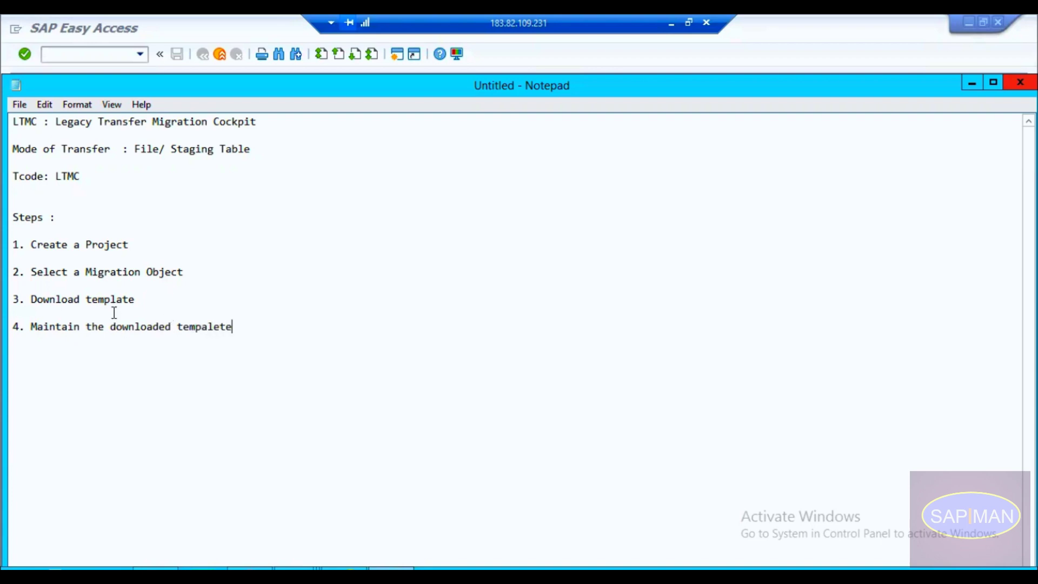
Step: Change "template" to "tempalete" in step 3 of the notes and dismiss the SAP system message
left_click(121, 299)
type("a")
key("BackSpace")
type("e")
left_click(240, 332)
key("BackSpace")
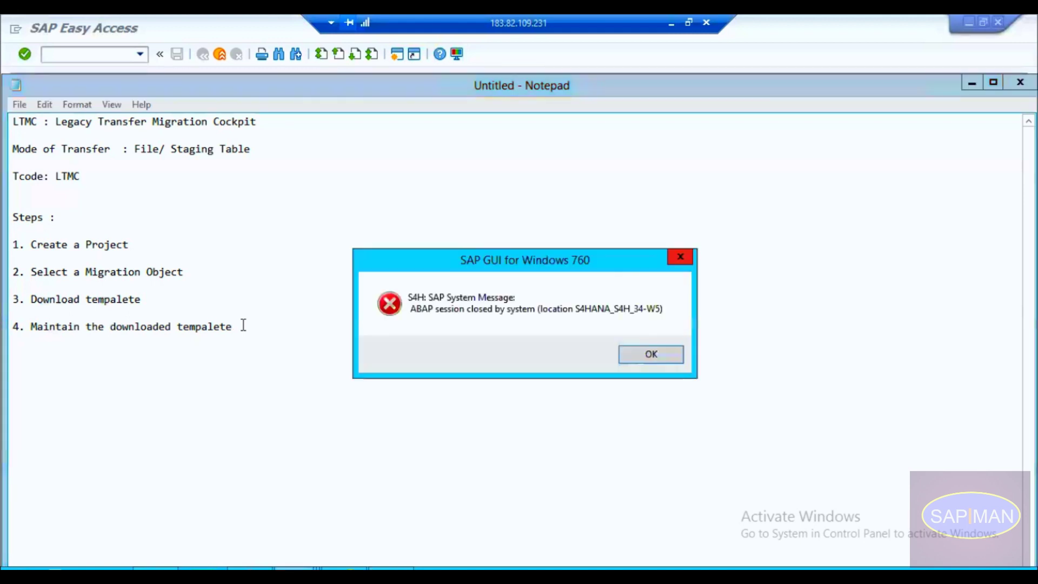
left_click(659, 354)
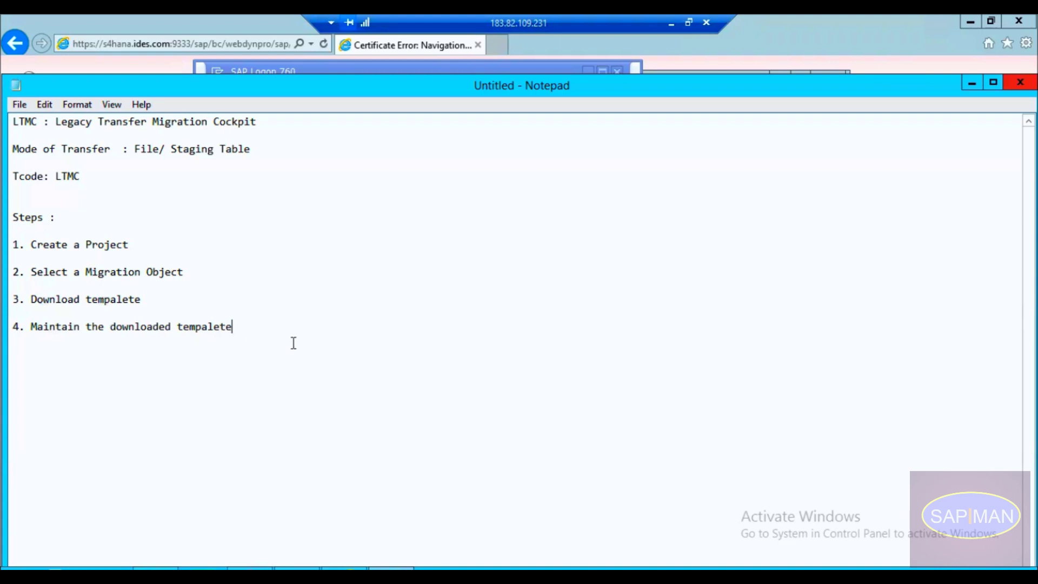
Step: Add the line "5. Upload the Tempalete" at the end of the notes
key("Return")
key("Return")
key("Return")
type("5. Upload the Tema")
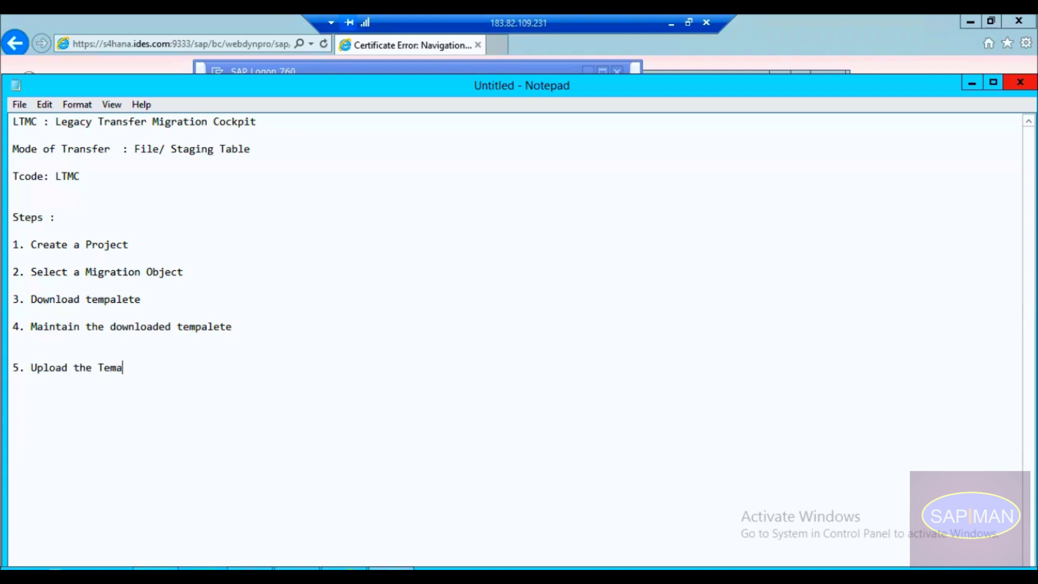
key("BackSpace")
type("palete")
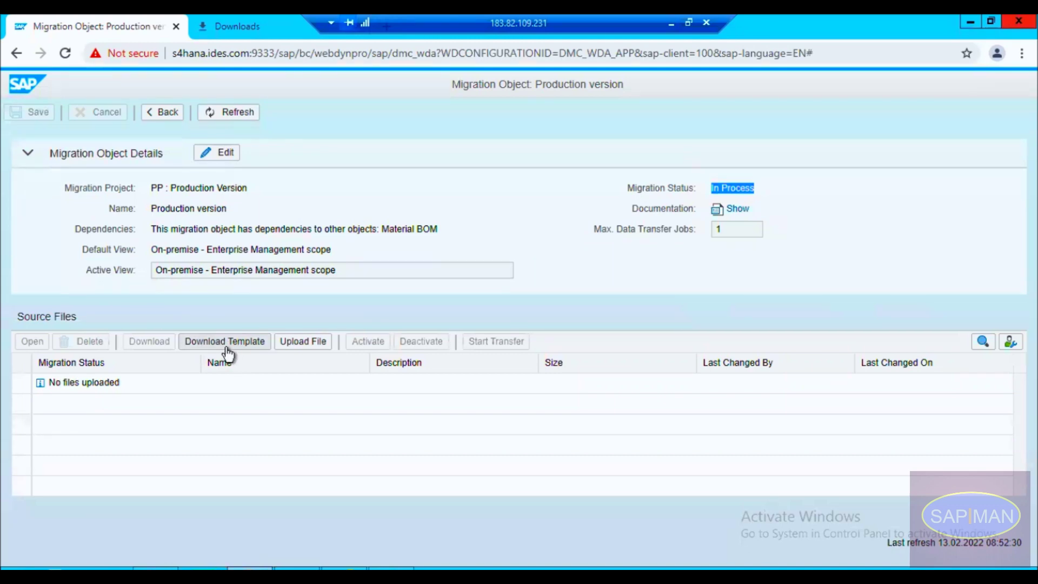
Step: Try to start a source file upload for the Production version migration object in Chrome and return to the previous page
left_click(308, 346)
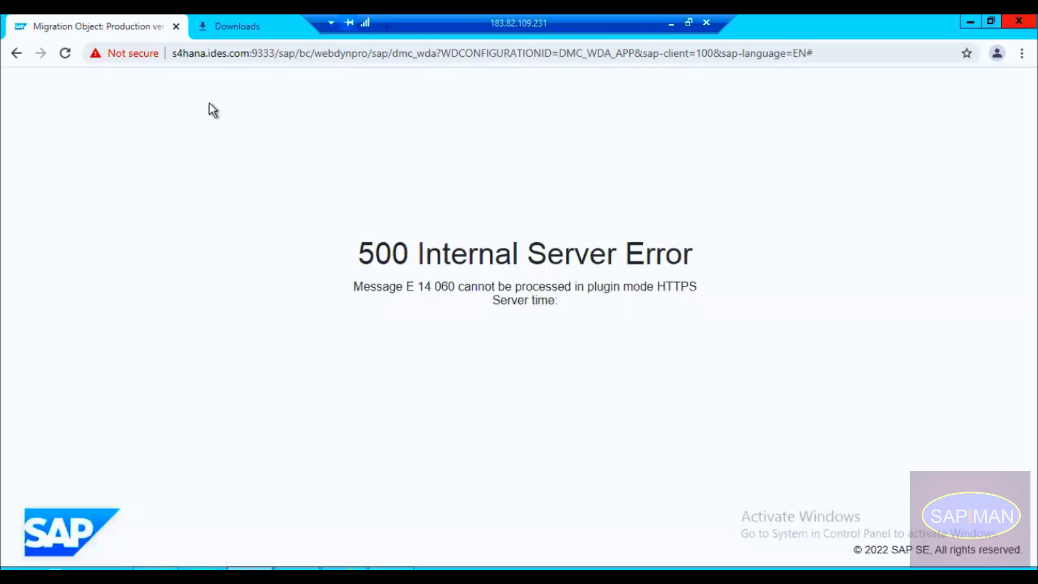
left_click(24, 54)
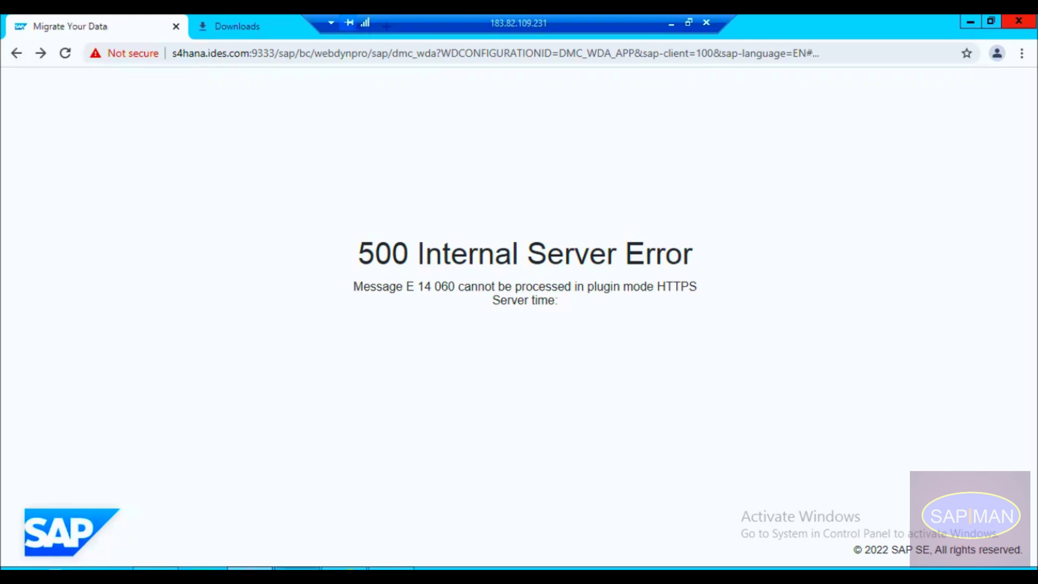
Step: Log on to SAP client 100 again with the saved user name and the account password
left_click(297, 568)
double_click(415, 131)
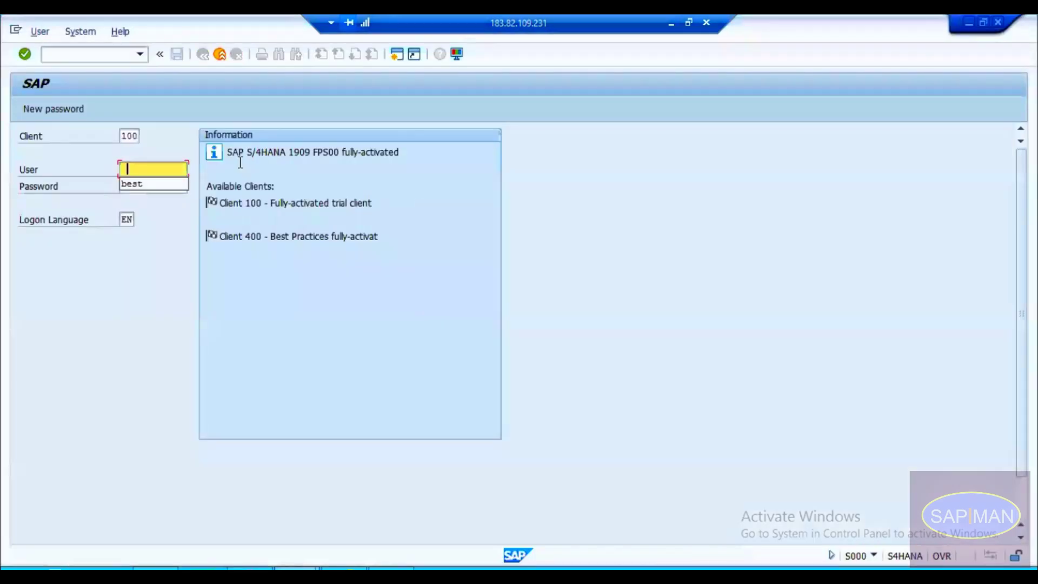
key("Down")
key("Return")
key("Tab")
type("****")
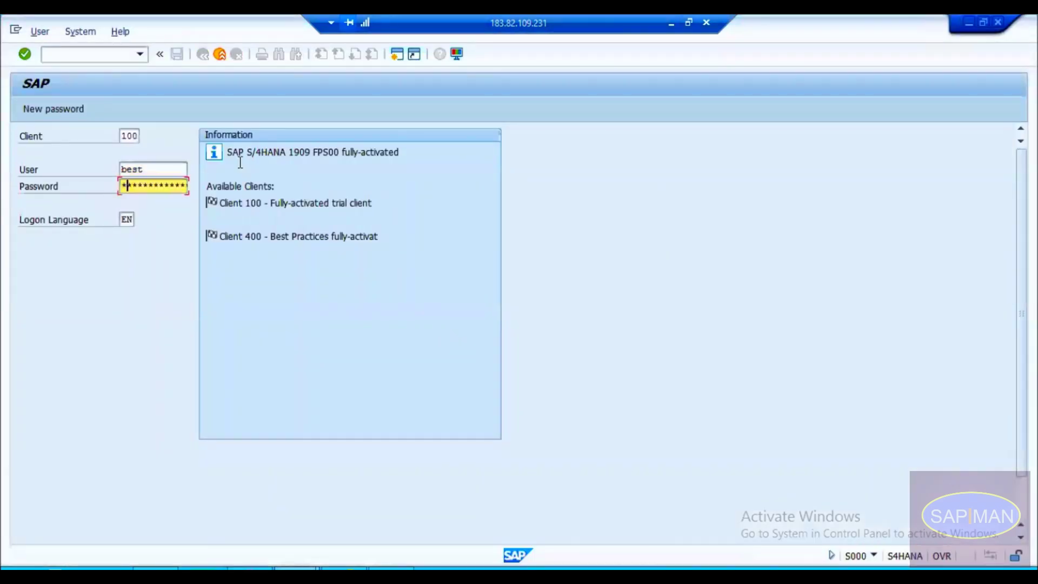
type("******")
key("Return")
left_click(174, 427)
key("Return")
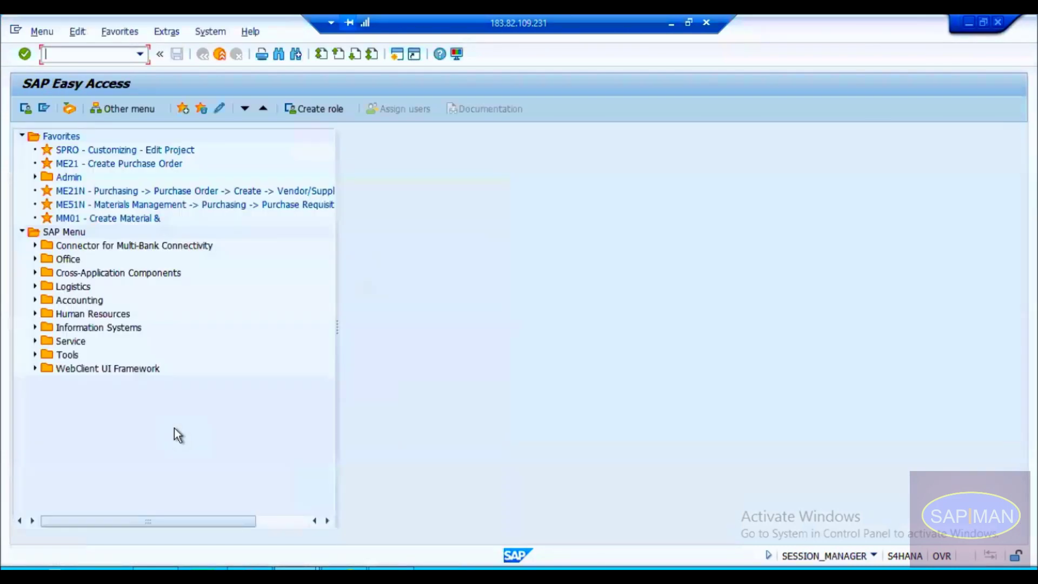
Step: Run transaction LTMC and reopen the Migration Cockpit address in a fresh Chrome tab, replacing the old Migration Cockpit tab
type("ltmc")
key("Return")
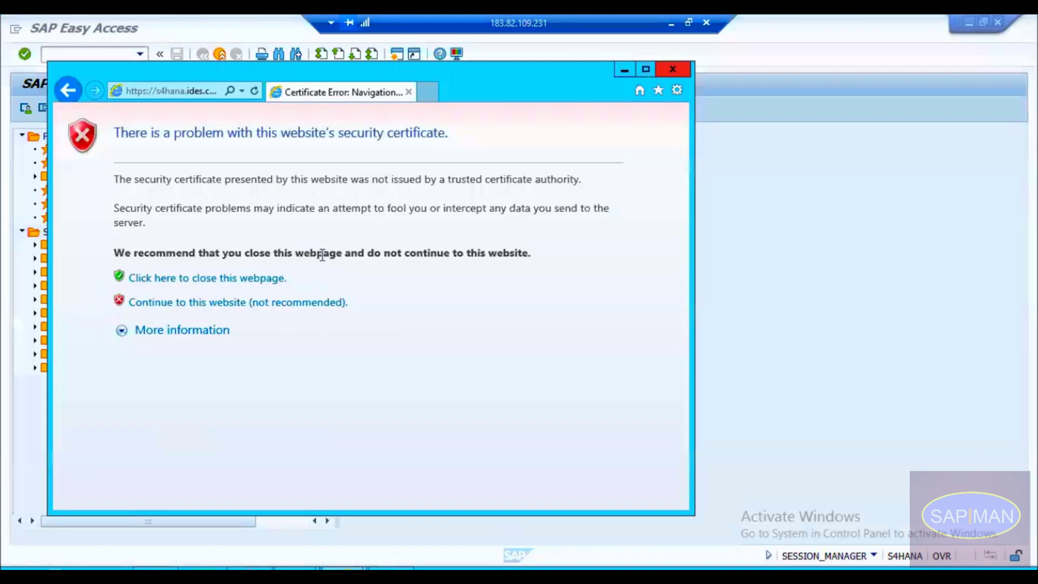
left_click(190, 90)
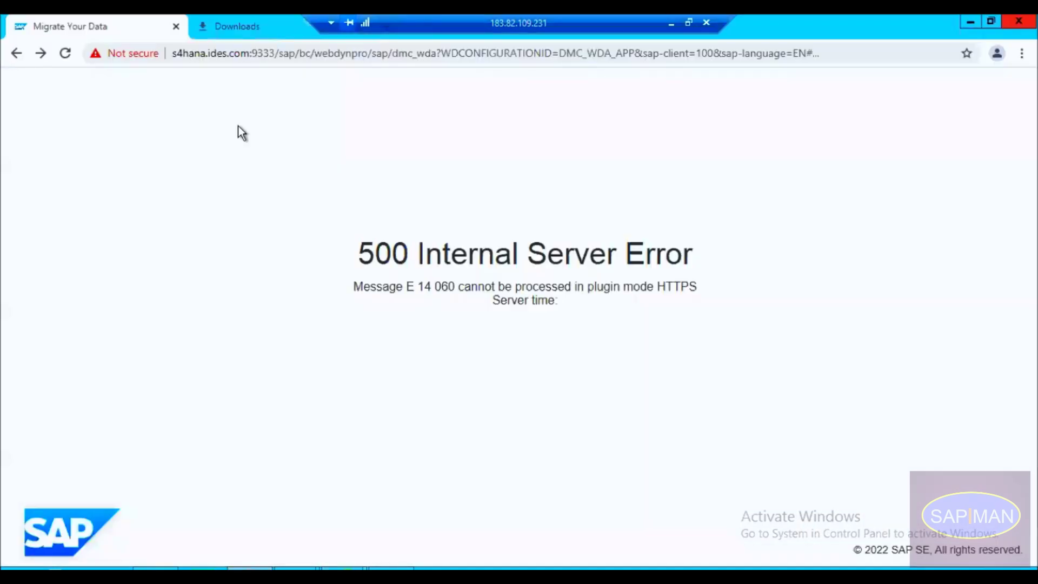
left_click(176, 26)
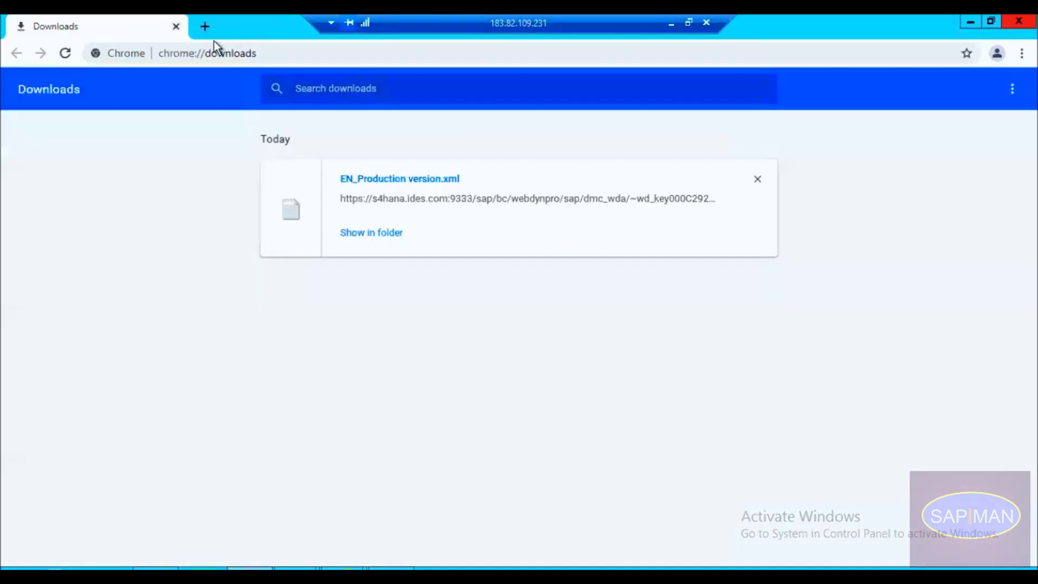
left_click(206, 25)
type("https://s4hana.ides.com:9333/sap/bc/webdynpro/sap/dmc_wda?WDCONFIGURATIONID=DMC_WDA_APP")
key("Return")
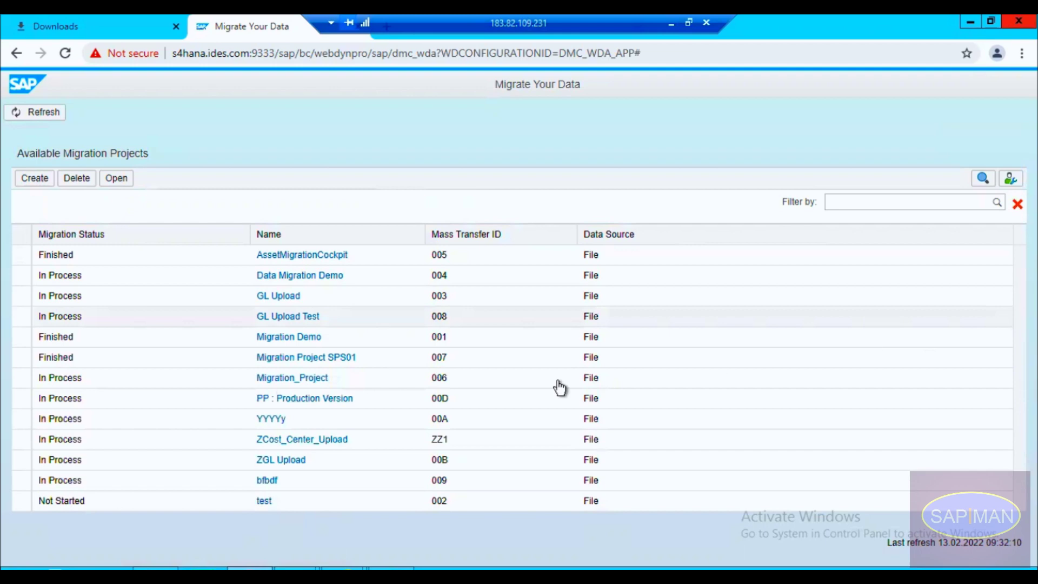
Step: Open the migration project PP : Production Version
left_click(22, 400)
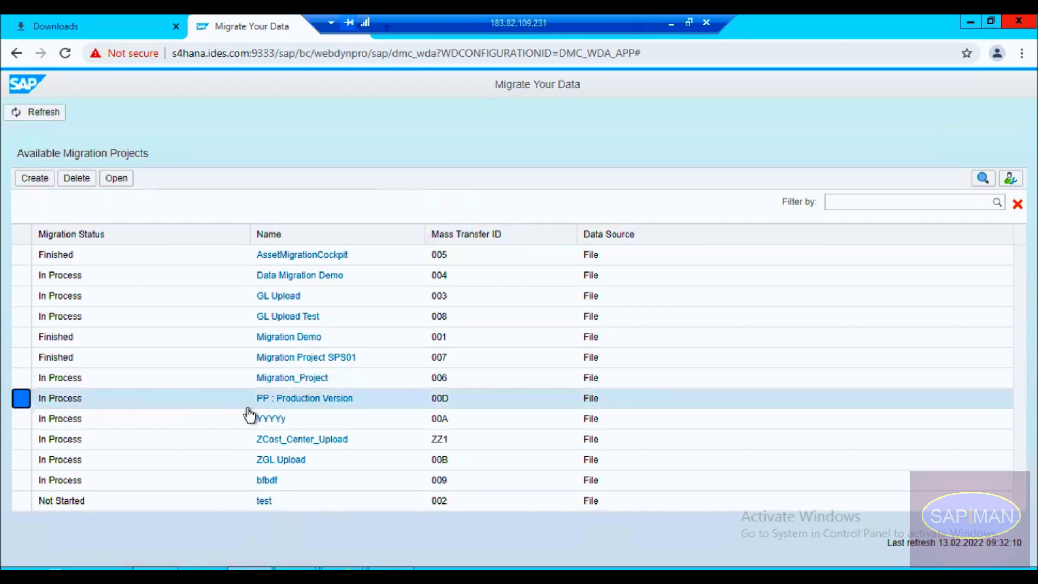
left_click(117, 178)
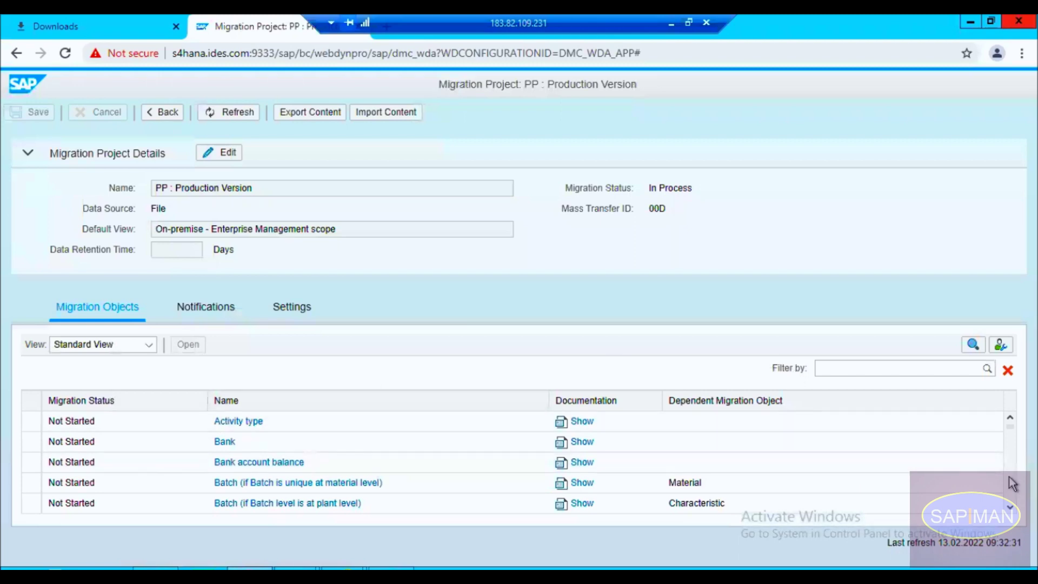
Step: Look through the project's migration objects list for the Production version object
left_click(1009, 508)
left_click(1009, 508)
left_click(1010, 508)
left_click(1010, 508)
left_click(1010, 509)
left_click(1011, 509)
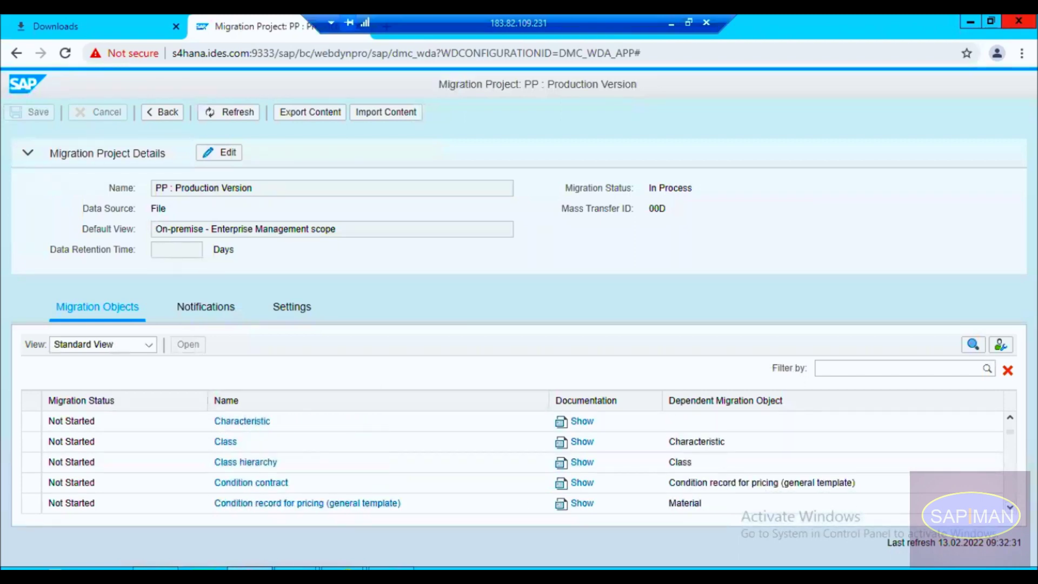
left_click_drag(1010, 431, 1010, 470)
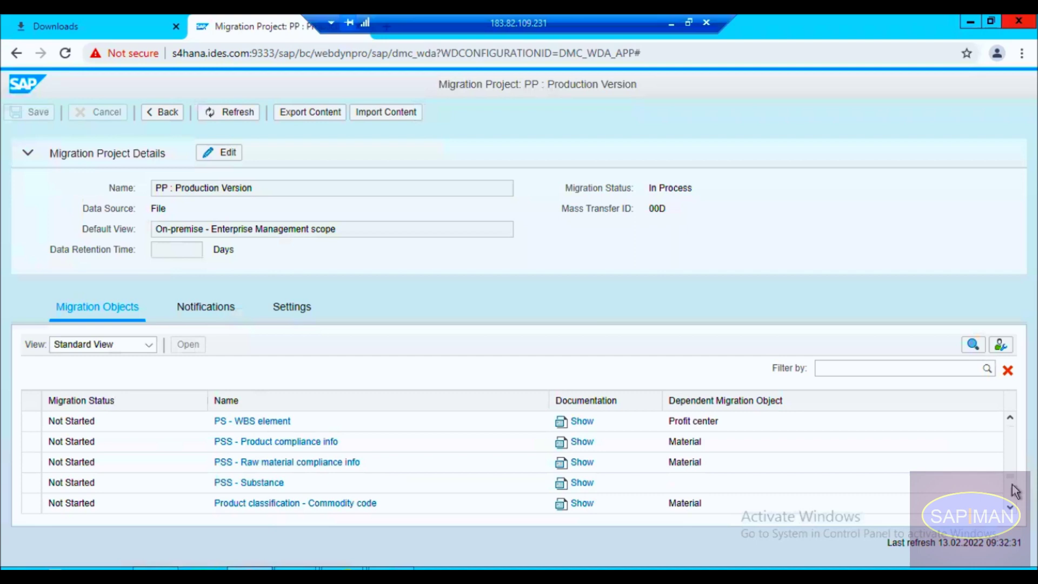
left_click(1010, 417)
left_click(1010, 418)
left_click(1009, 417)
left_click(1010, 417)
left_click(1010, 417)
left_click(1009, 418)
left_click(1009, 417)
left_click(1009, 418)
left_click(1009, 417)
left_click(1010, 418)
left_click(1009, 418)
left_click(1010, 418)
left_click(1009, 418)
left_click(1009, 418)
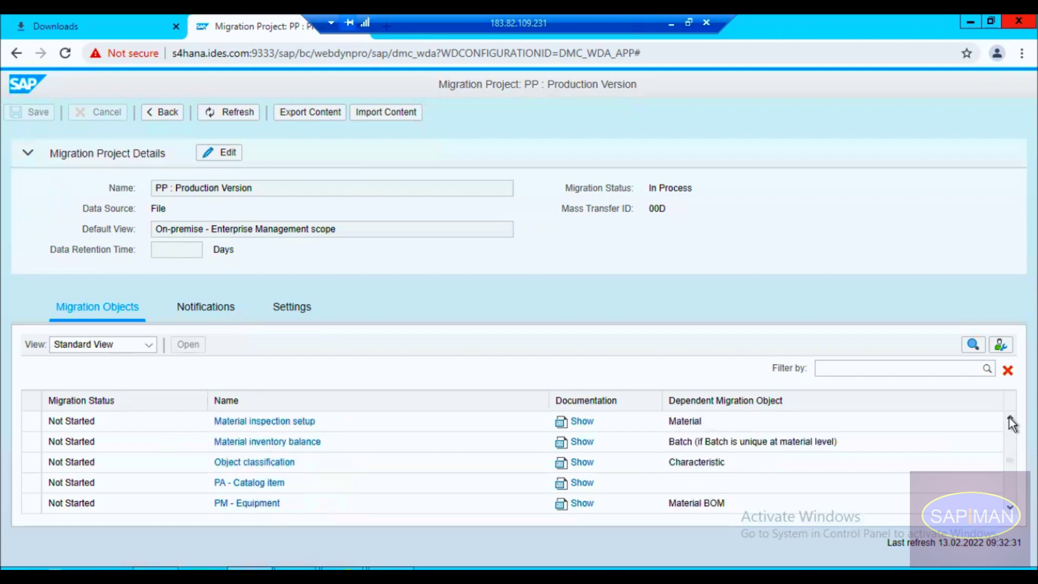
left_click(1009, 418)
left_click(1010, 507)
Step: Filter the migration objects by "production version" and open the Production version object
left_click(855, 367)
type("p")
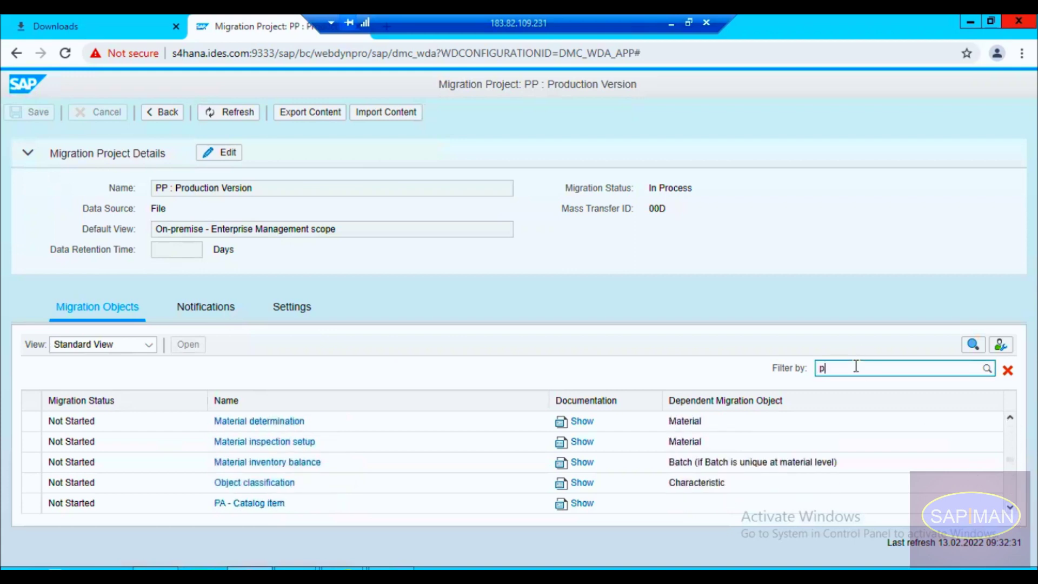
type("roduction version")
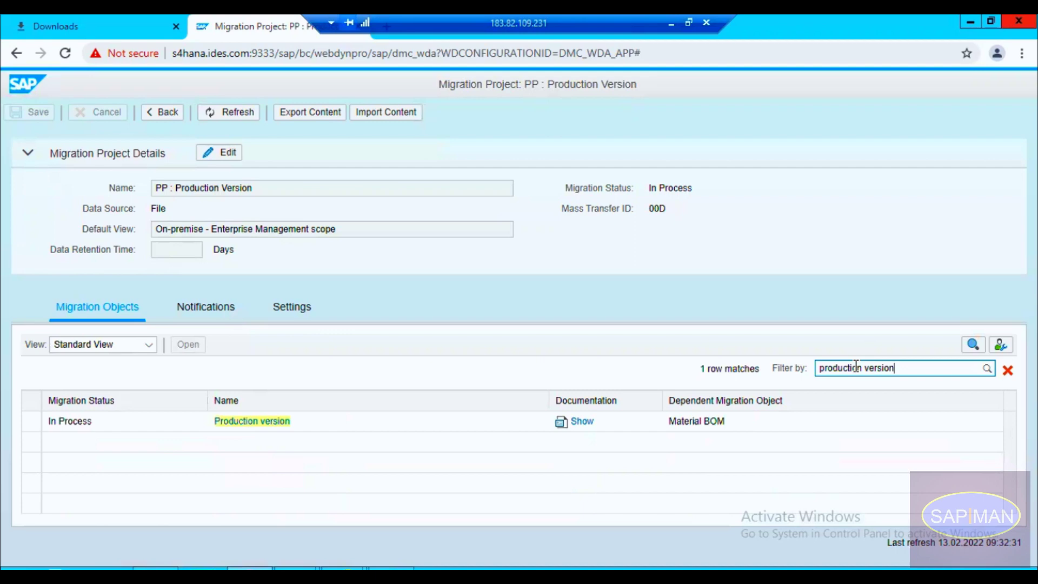
left_click(57, 430)
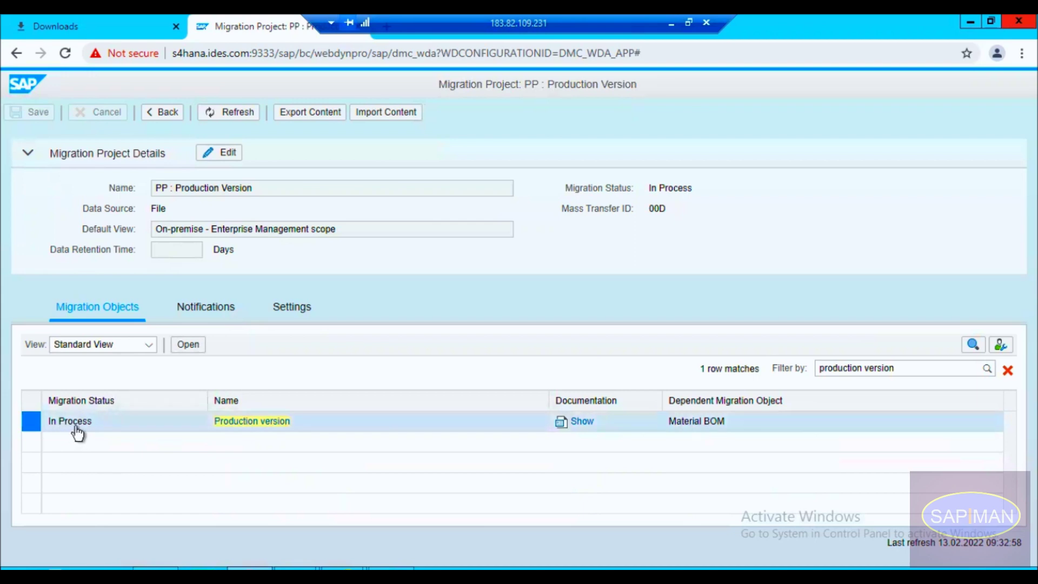
left_click(189, 345)
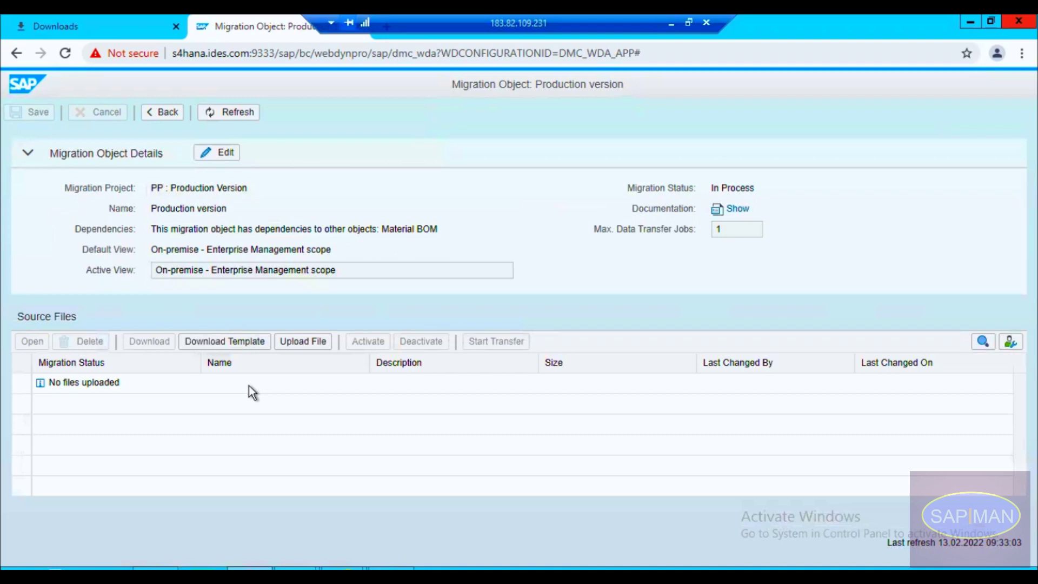
Step: Start a source file upload and choose EN_Production version.xml from the Downloads folder
left_click(315, 347)
left_click(458, 234)
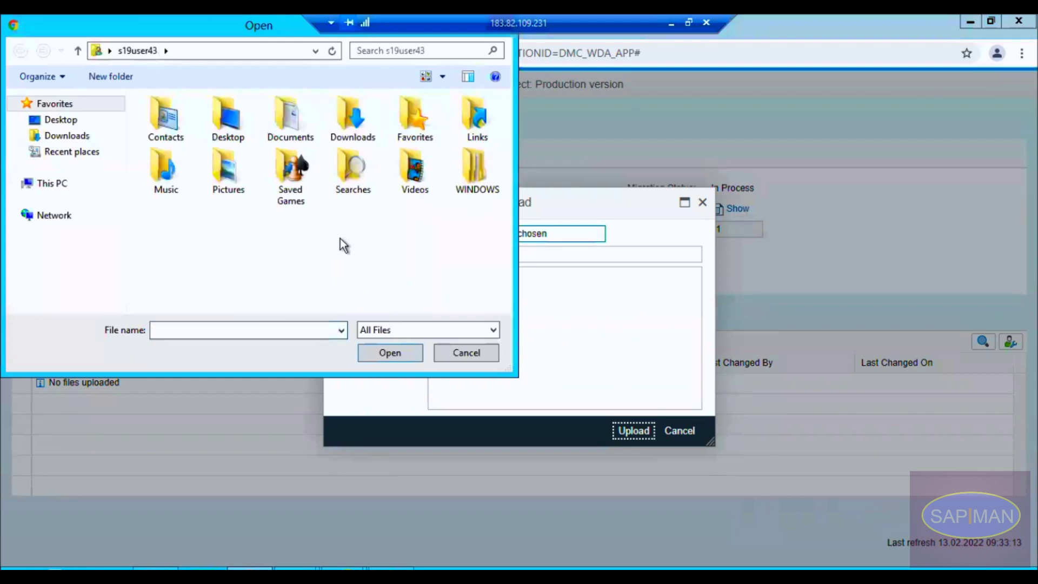
left_click(71, 137)
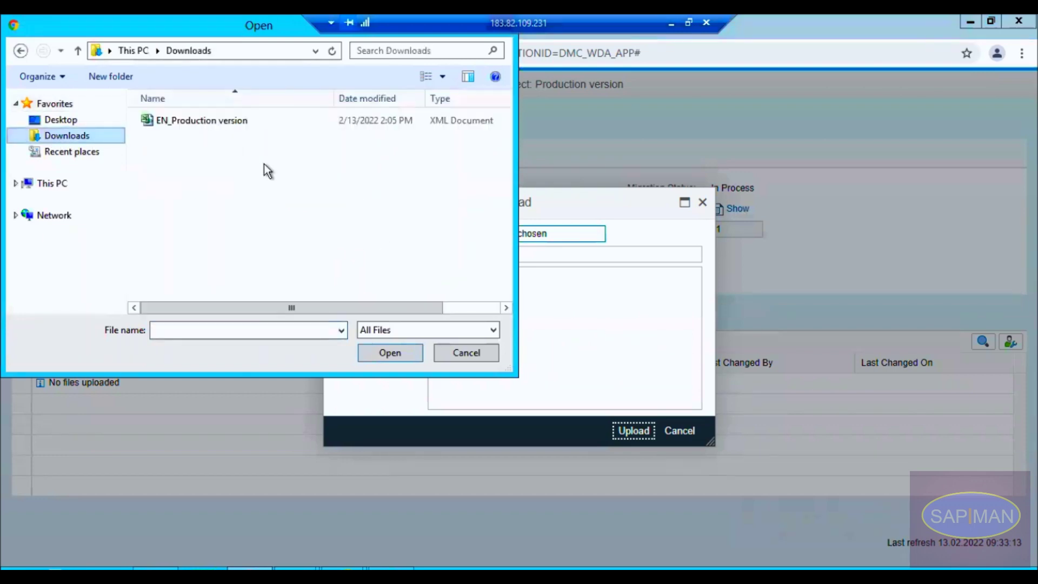
left_click(196, 121)
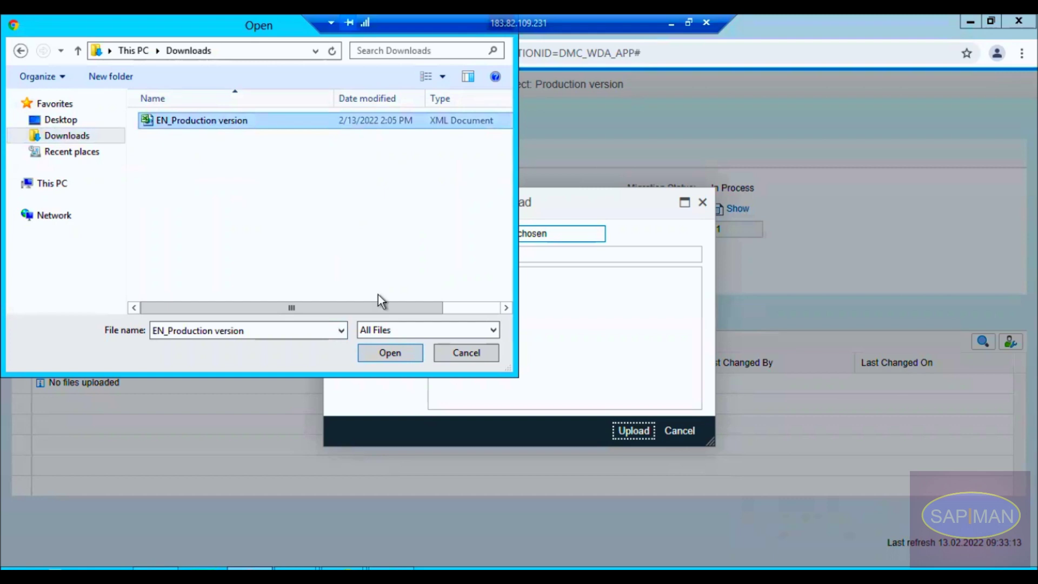
left_click(385, 353)
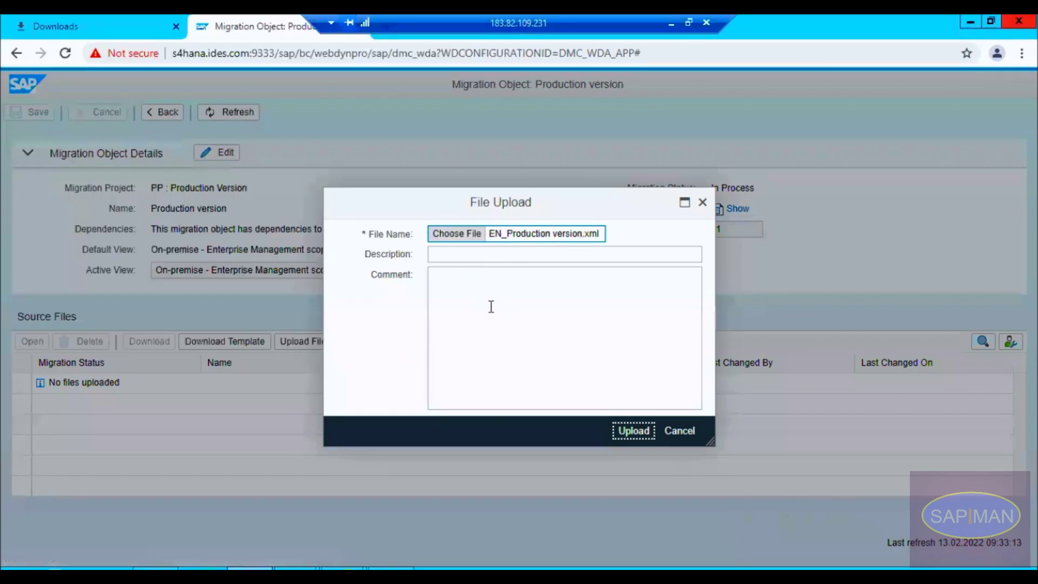
Step: Enter "Production Version Upload" as the description of the source file
left_click(466, 274)
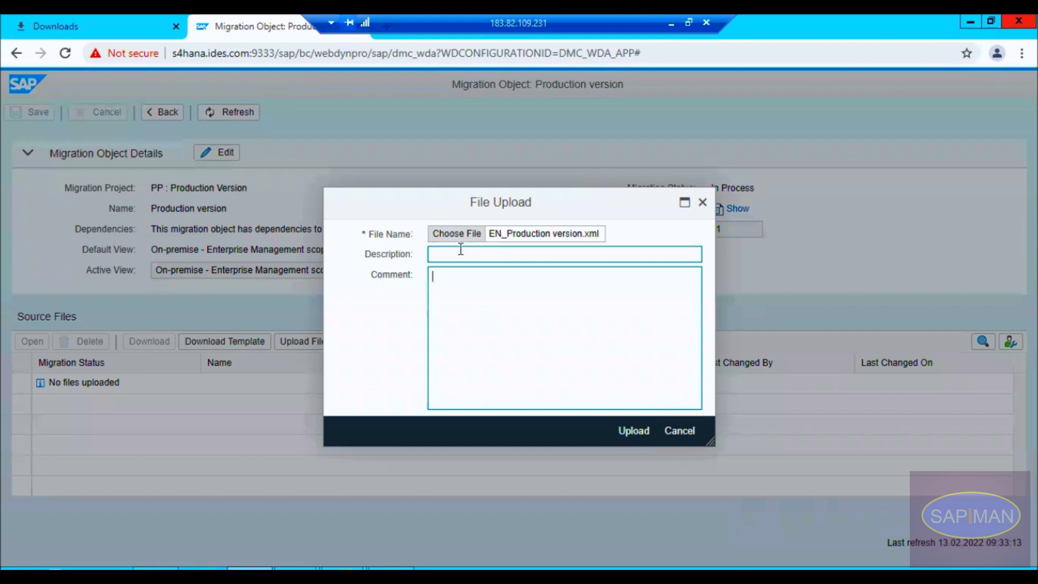
left_click(462, 257)
type("Production Version")
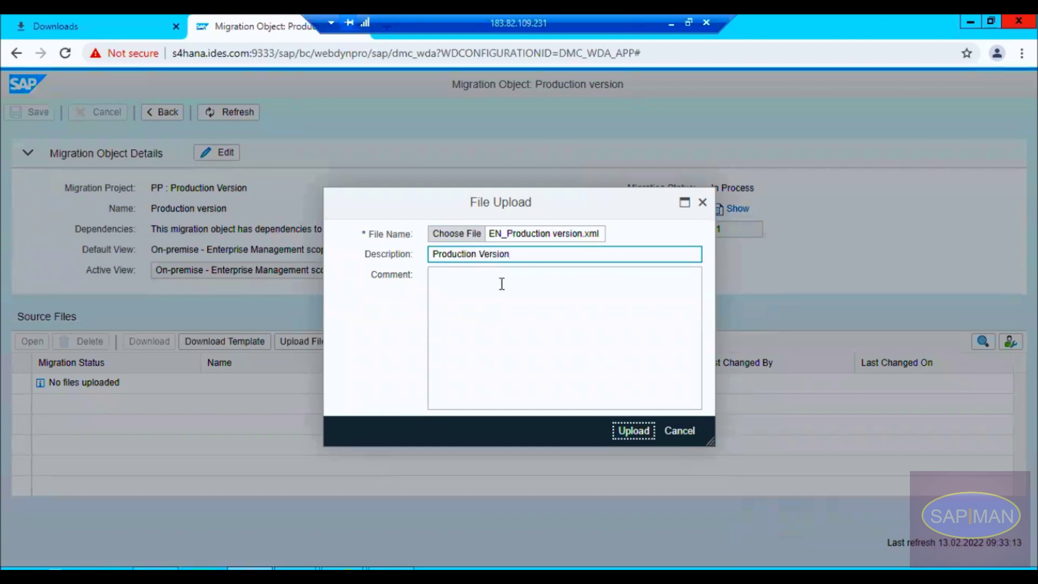
type(" Upload")
Step: Enter the comment "Trial Uplaoad" and upload EN_Production version.xml
left_click(489, 303)
type("T")
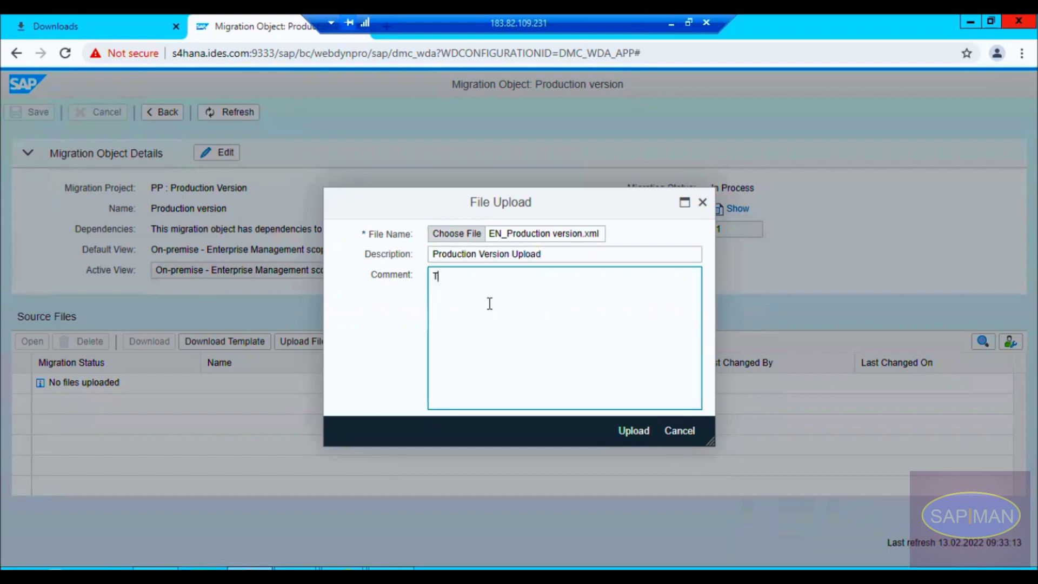
type("est Uplaod")
key("BackSpace")
key("BackSpace")
key("BackSpace")
key("BackSpace")
key("BackSpace")
key("BackSpace")
key("BackSpace")
key("BackSpace")
key("BackSpace")
key("BackSpace")
type("R")
key("BackSpace")
type("Trial Uplaoad")
left_click(635, 432)
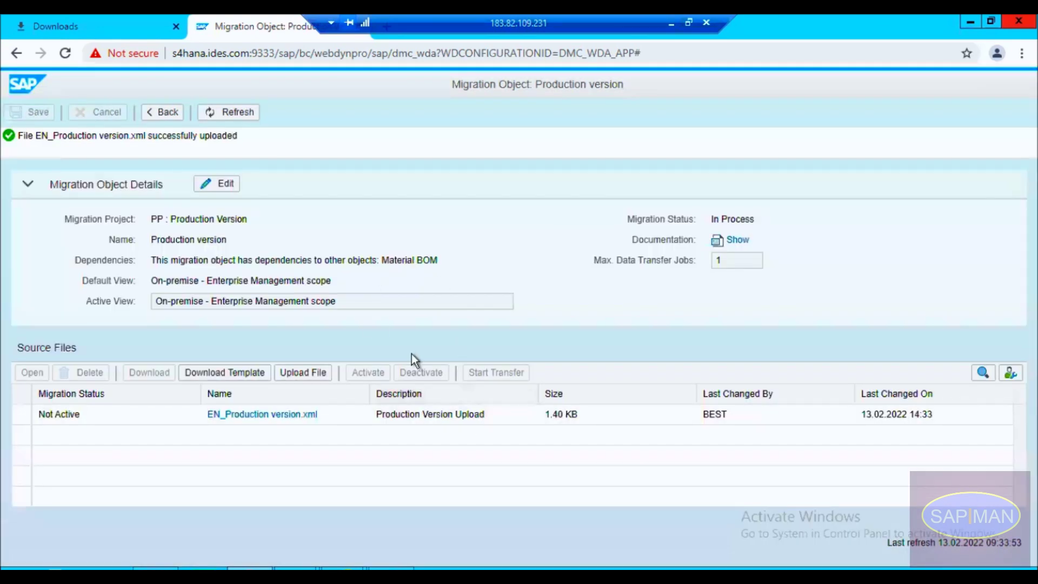
Step: Select the uploaded source file, then switch to Notepad and add "6. Activate the uploaded File" to the steps list
left_click(28, 421)
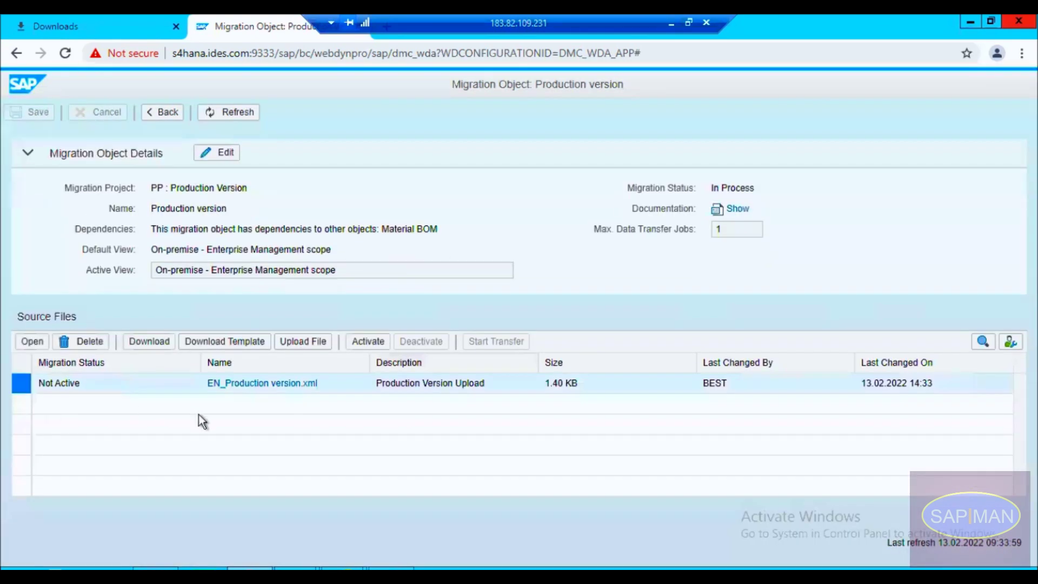
left_click(371, 349)
left_click(390, 569)
key("Return")
key("Return")
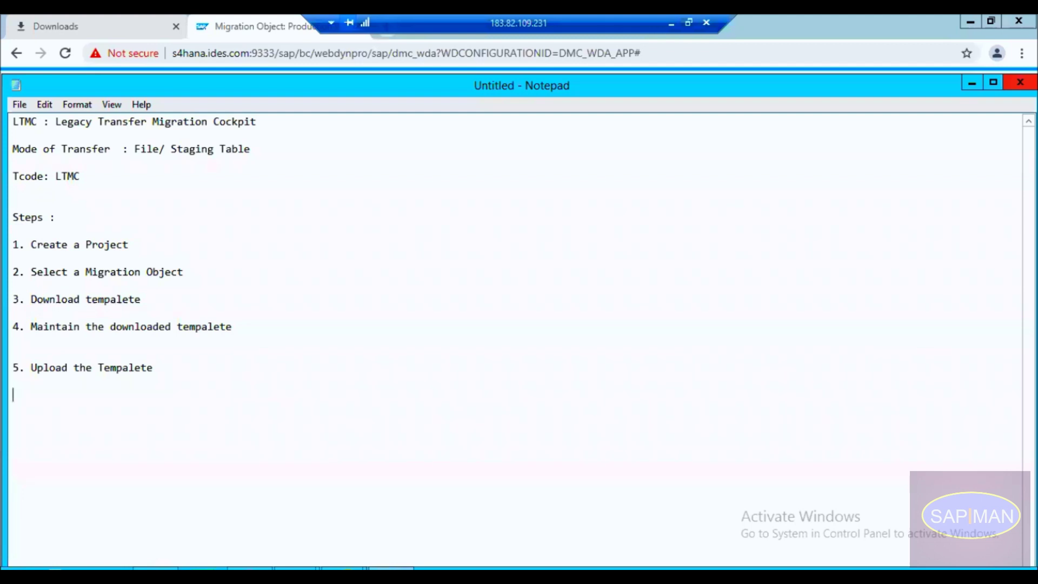
type("5")
key("BackSpace")
type("6. Activate the uploaded File")
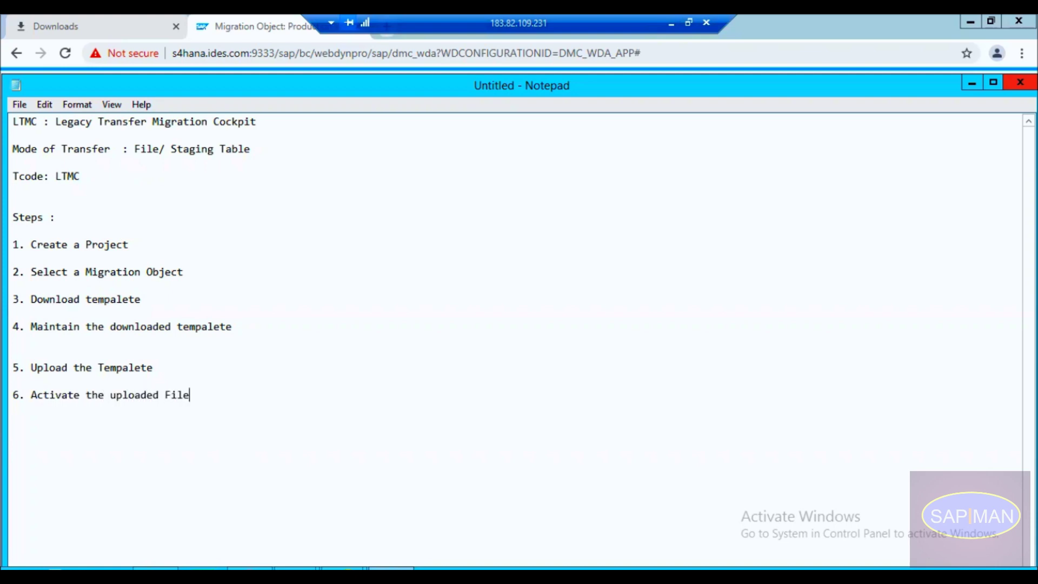
Step: Return to the Migration Cockpit, activate EN_Production version.xml and start its data transfer
key("alt+Tab")
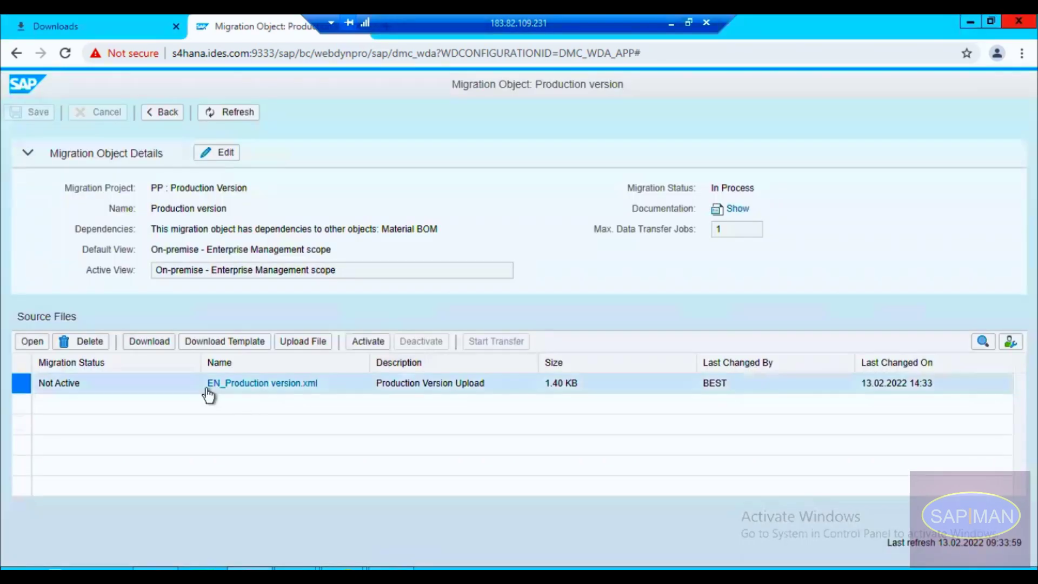
left_click(366, 343)
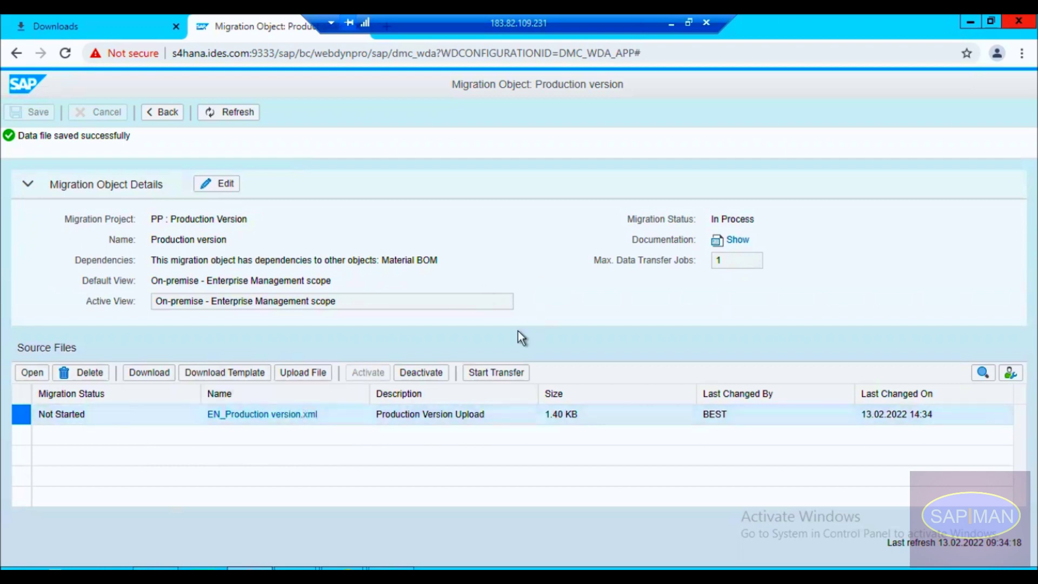
left_click(495, 376)
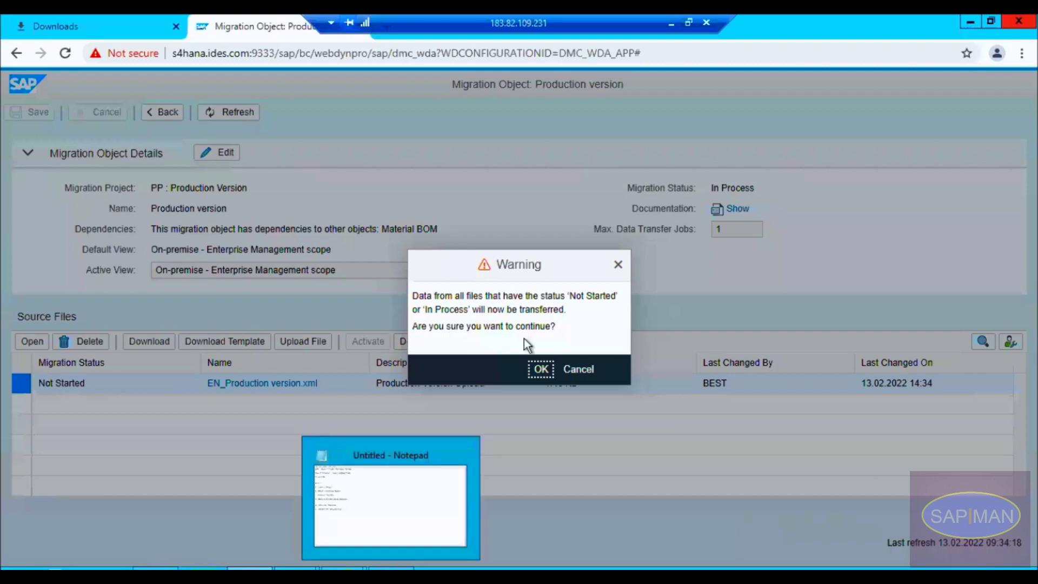
left_click_drag(516, 311, 520, 338)
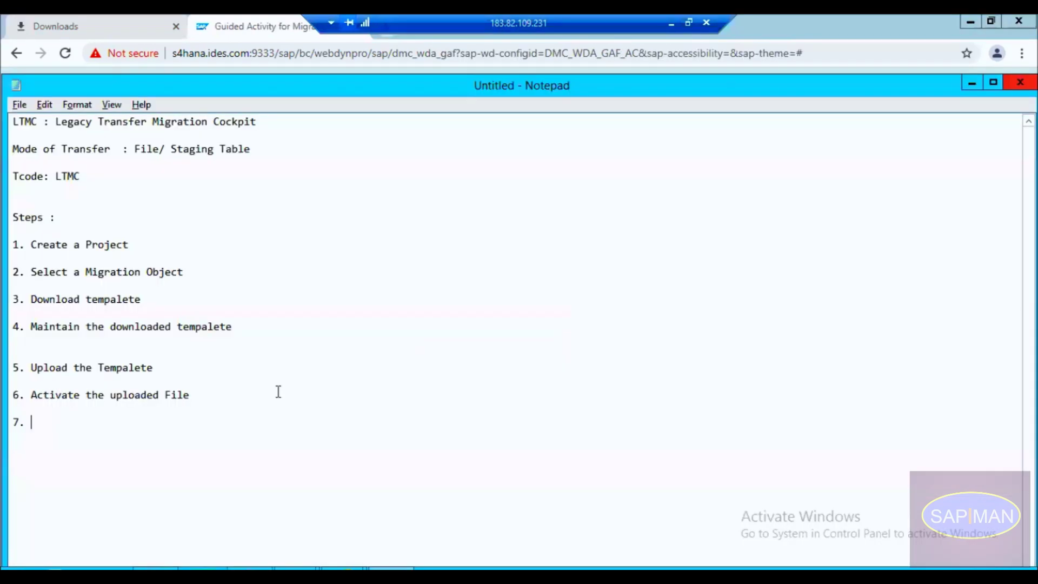
Step: Record "7. Start Transfer" in the Notepad steps list and begin an indented line beneath it
type("Start Transfer")
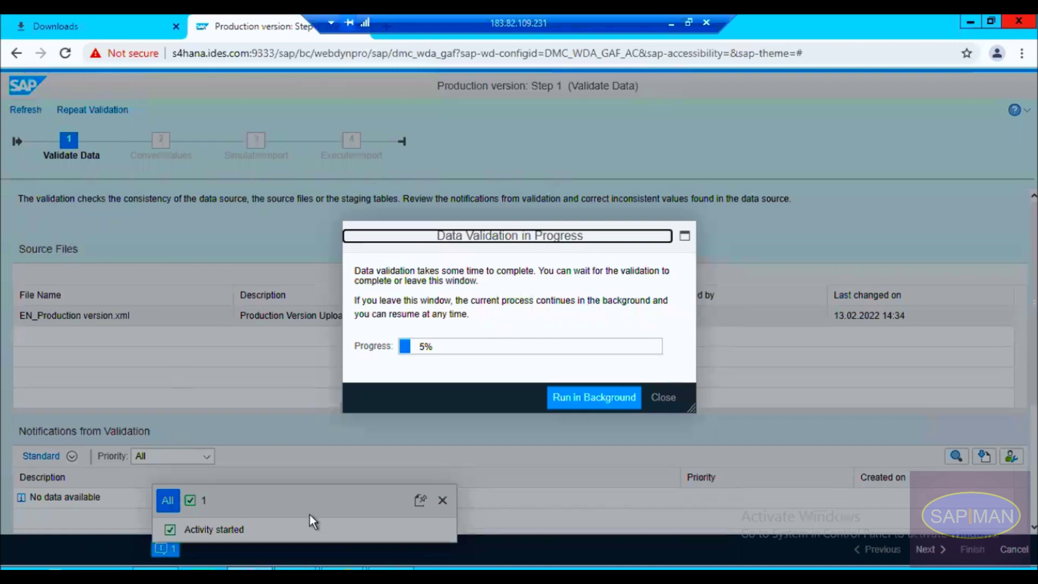
left_click(391, 569)
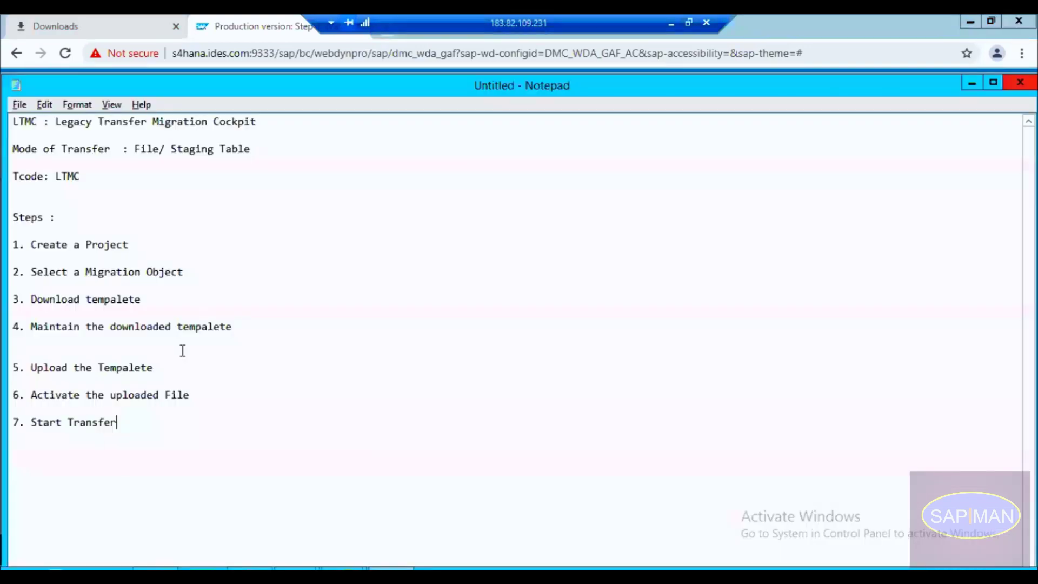
key("Return")
key("Return")
key("Tab")
key("Tab")
Step: Return to the Migration Cockpit, close the data validation dialog and review the validation notifications with priority Error and All
key("alt+Tab")
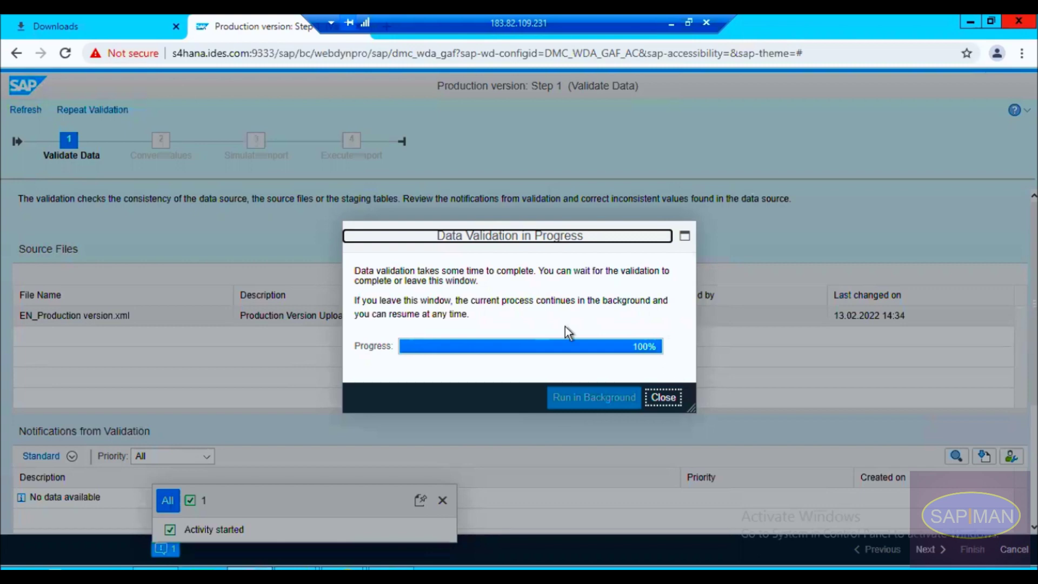
left_click(665, 397)
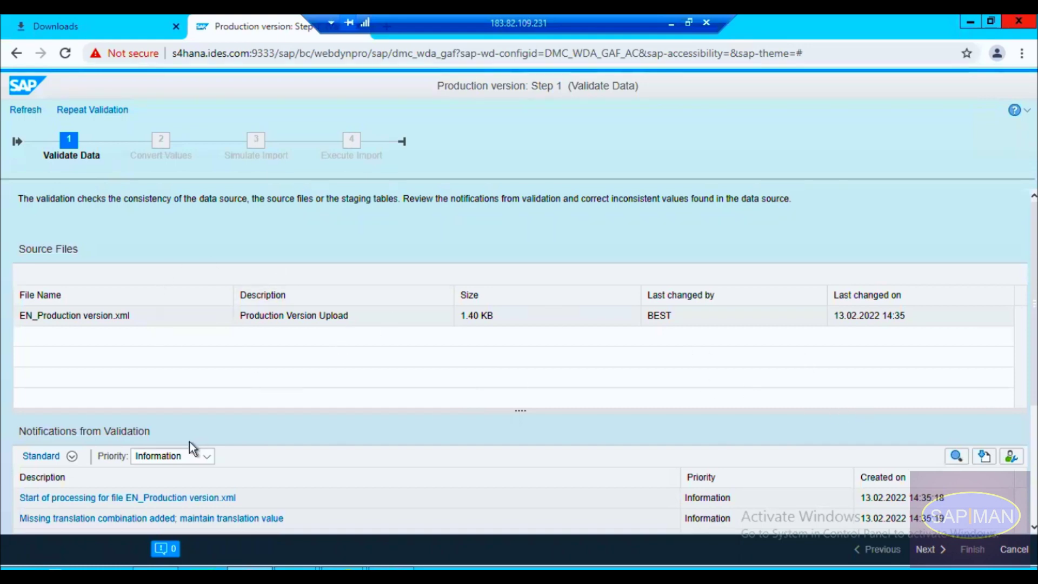
left_click(165, 456)
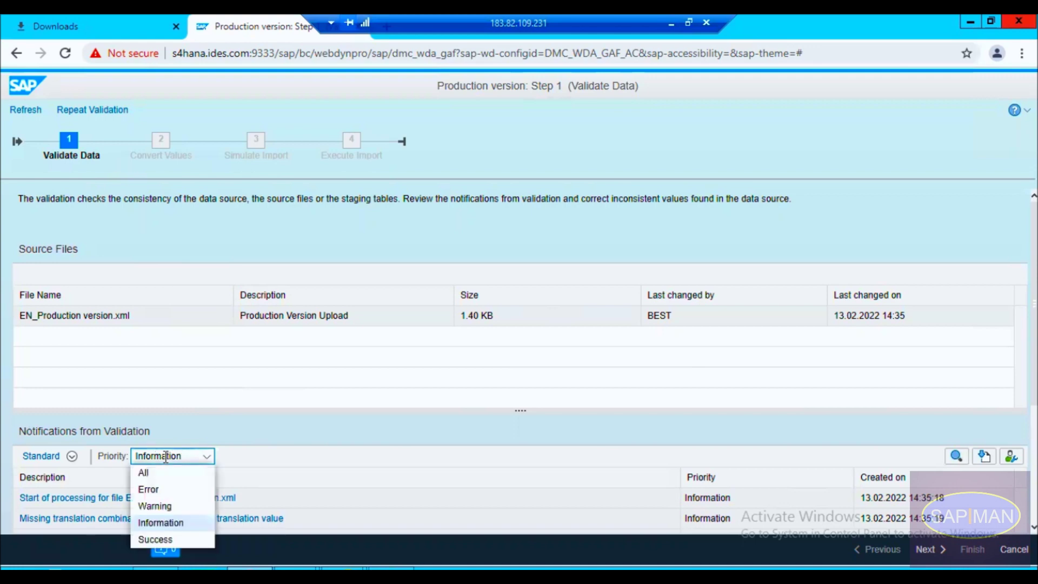
left_click(263, 455)
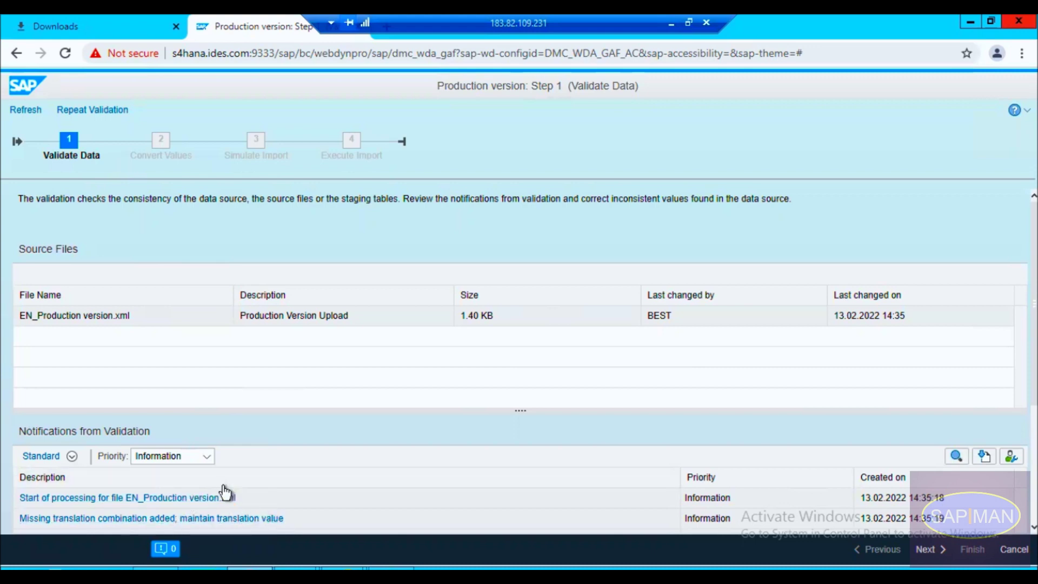
left_click(188, 456)
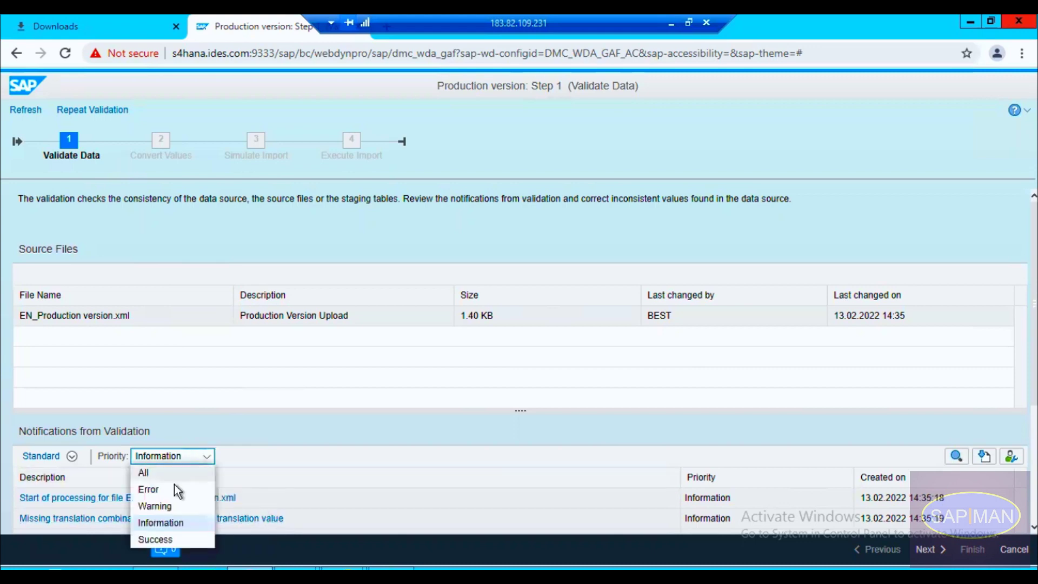
left_click(160, 490)
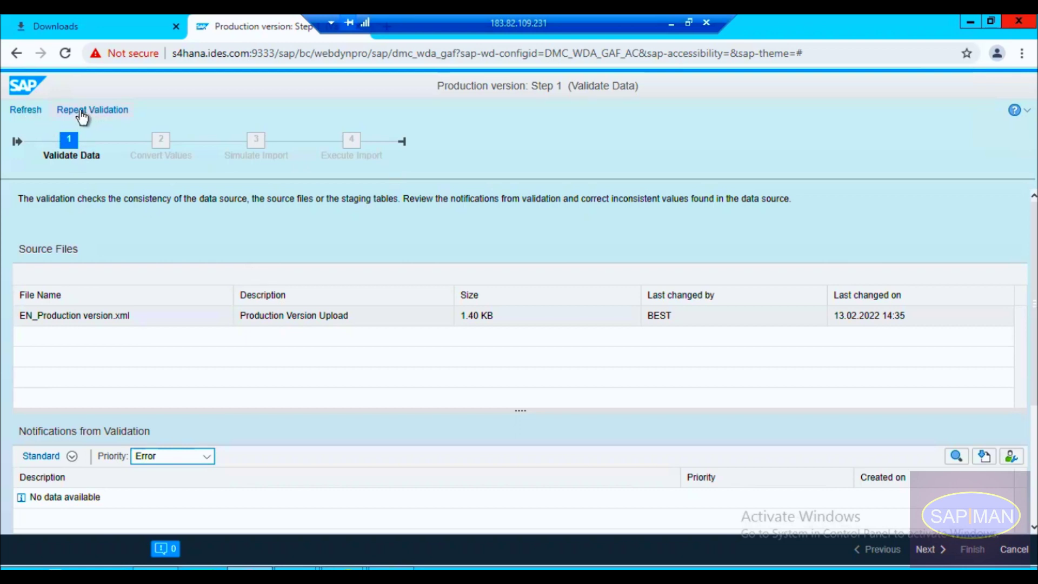
left_click(185, 457)
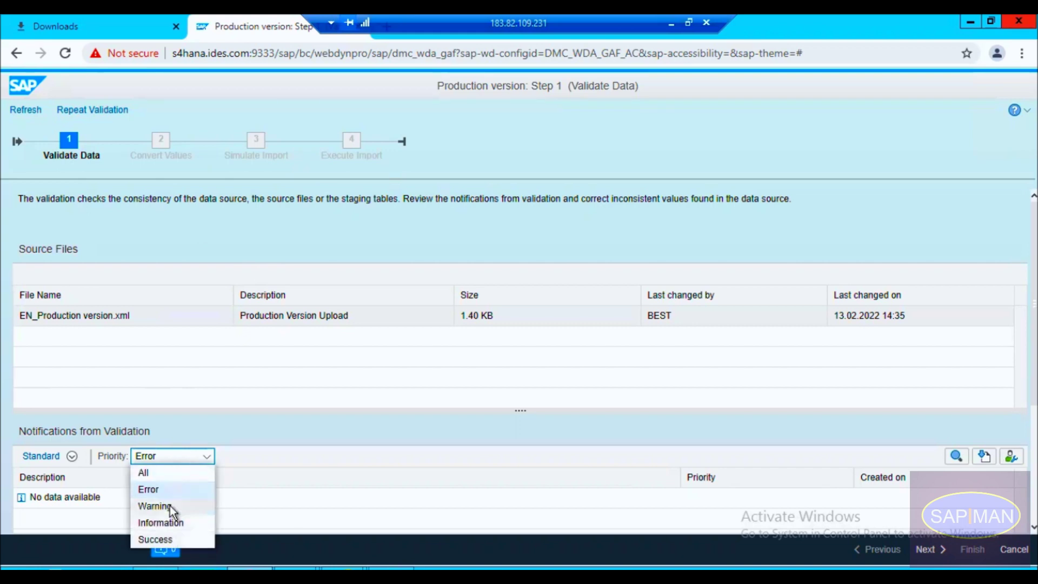
left_click(164, 475)
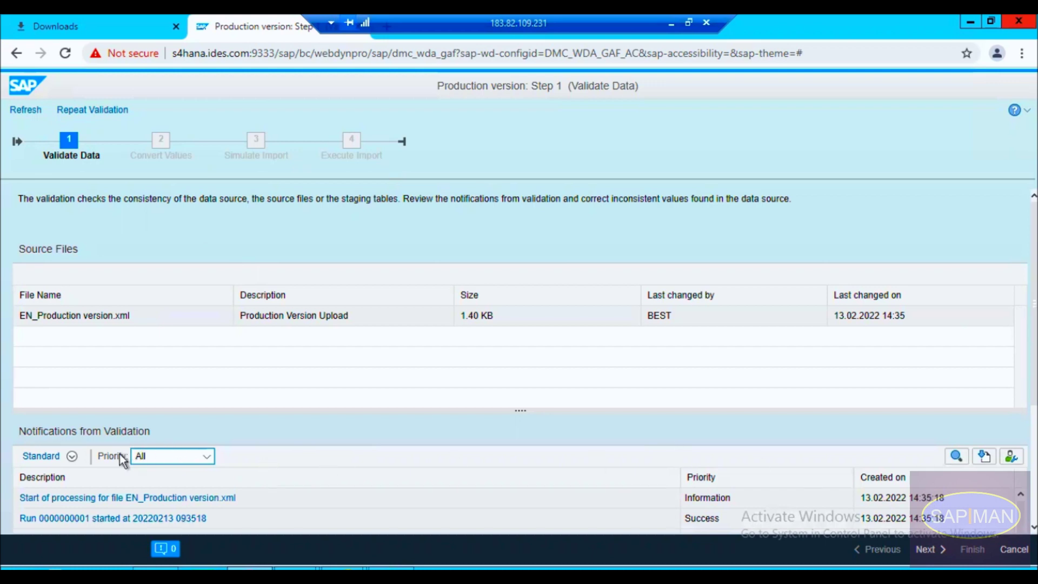
left_click(157, 457)
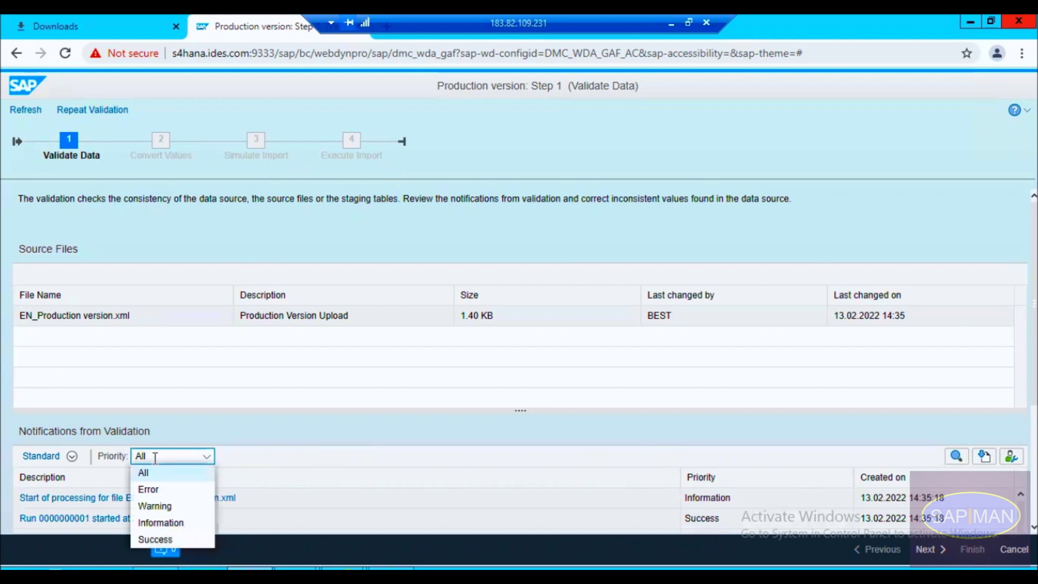
left_click(155, 457)
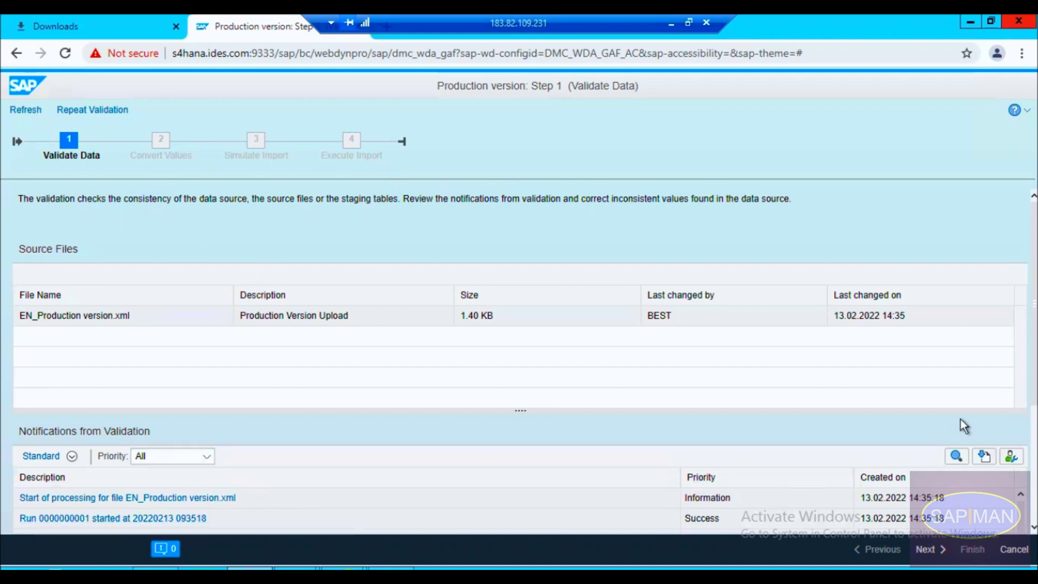
key("Tab")
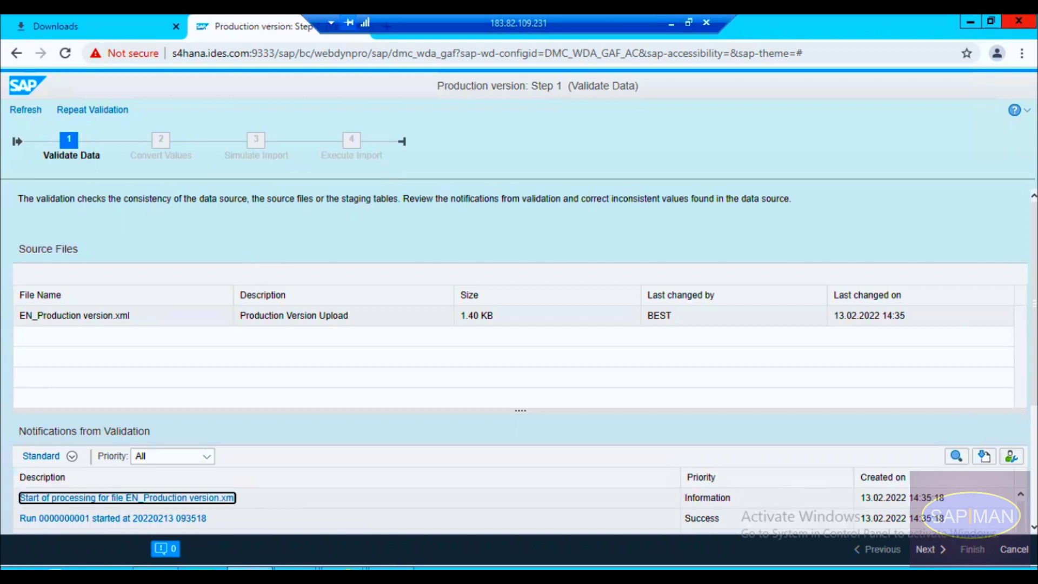
scroll(519, 361, "down", 2)
scroll(519, 361, "down", 2)
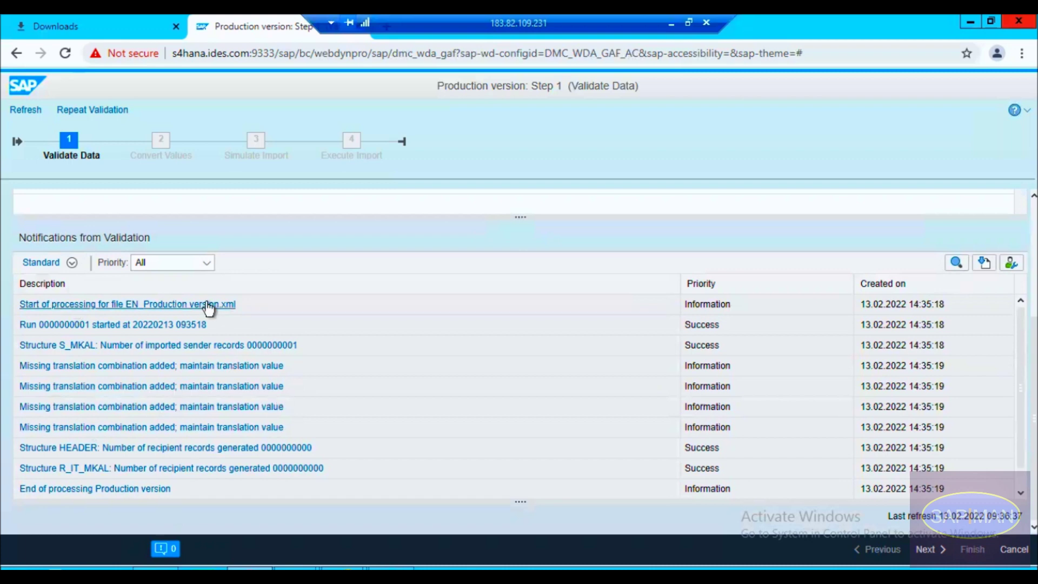
scroll(519, 361, "up", 3)
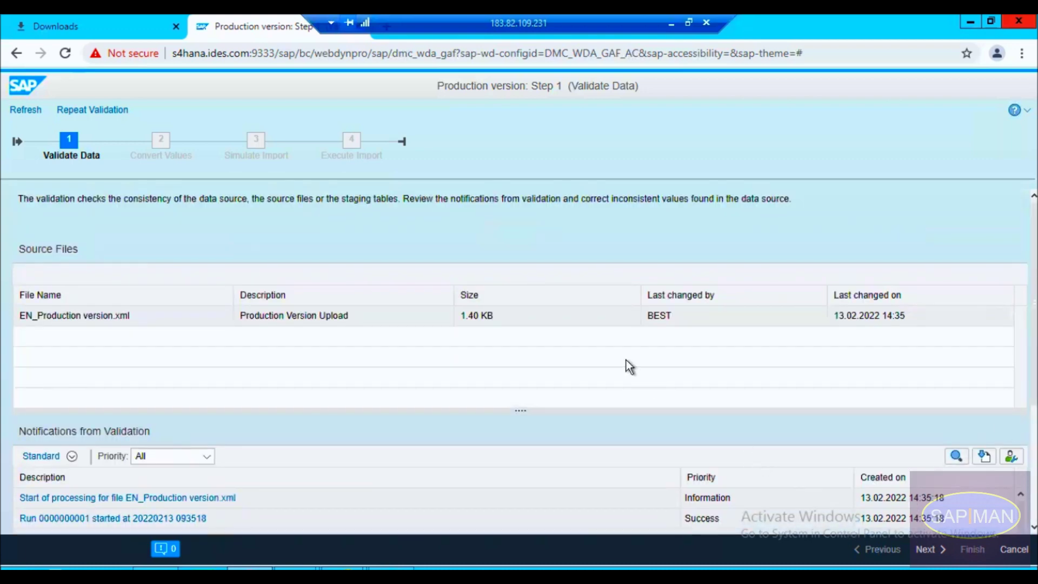
Step: Add the sub-item "a. Valodate Data" and the start of a sub-item "b." under step 7 in Notepad
key("alt+Tab")
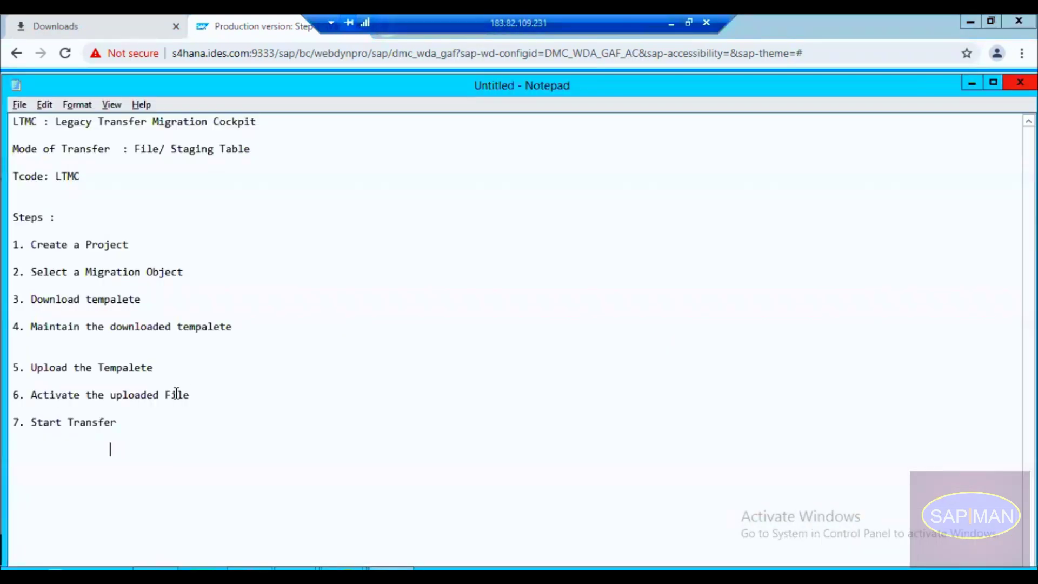
type("1")
key("BackSpace")
type("a. Valodate Data")
key("Return")
key("Tab")
key("Tab")
type("b.")
key("alt+Tab")
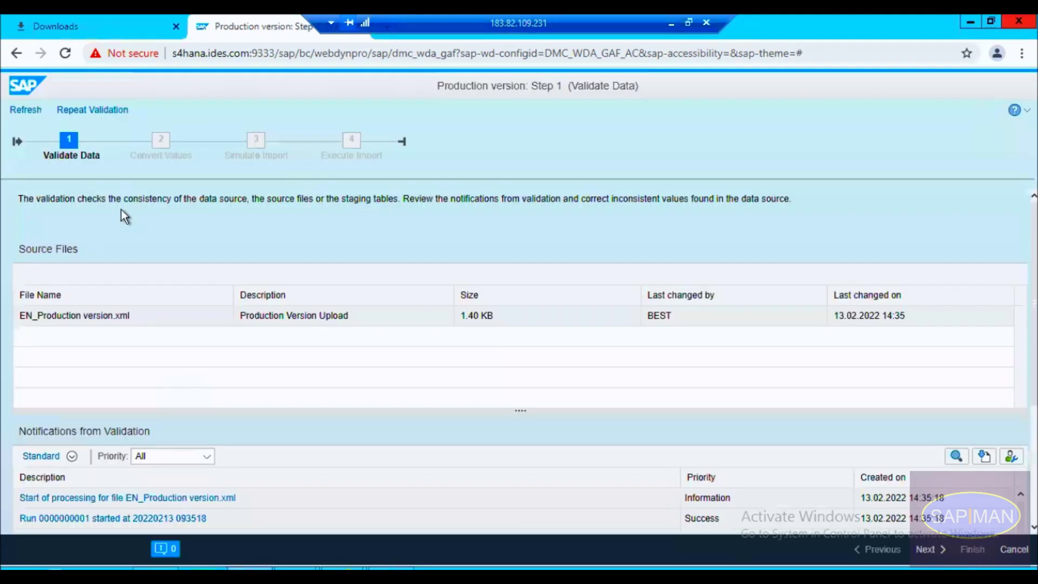
key("alt+Tab")
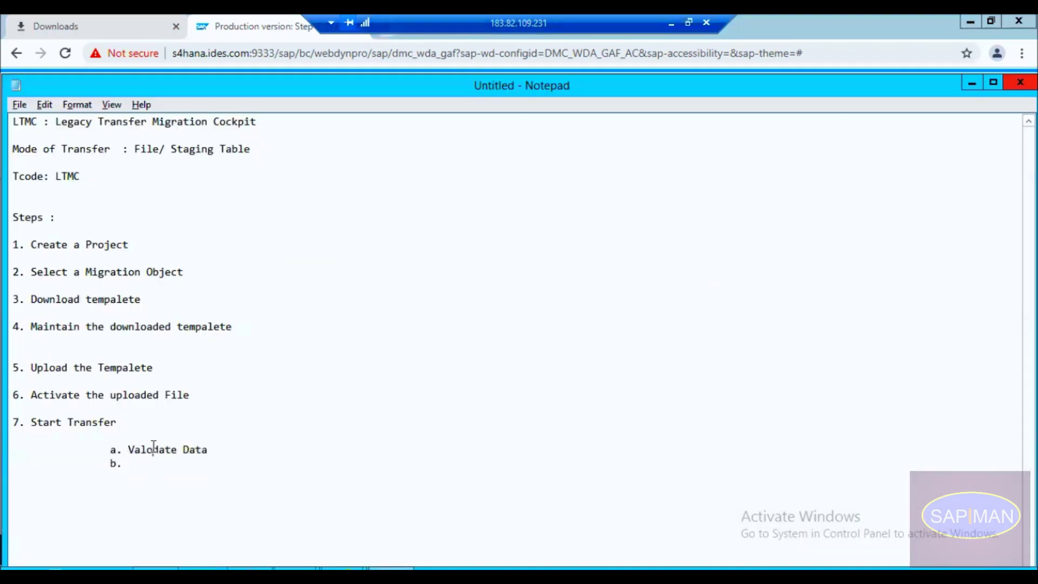
key("alt+Tab")
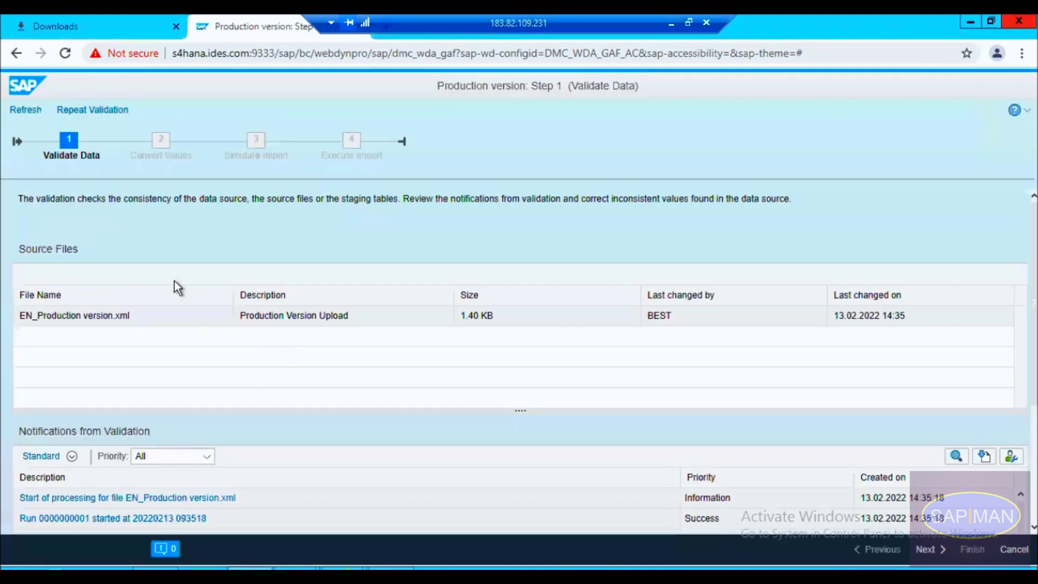
Step: Proceed to the Convert Values stage and open all open mapping tasks in the worklist for processing
left_click(927, 552)
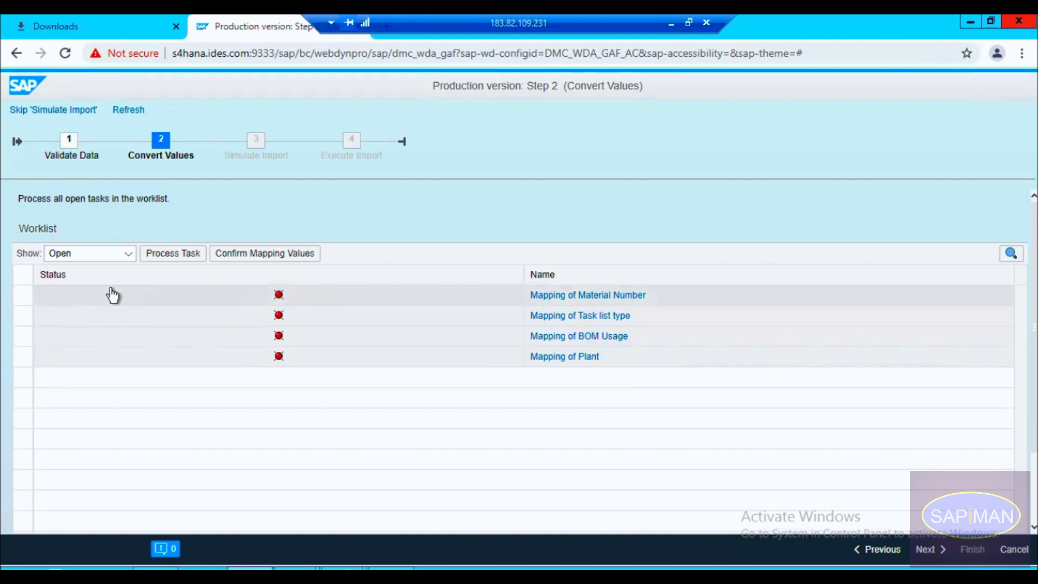
left_click(23, 275)
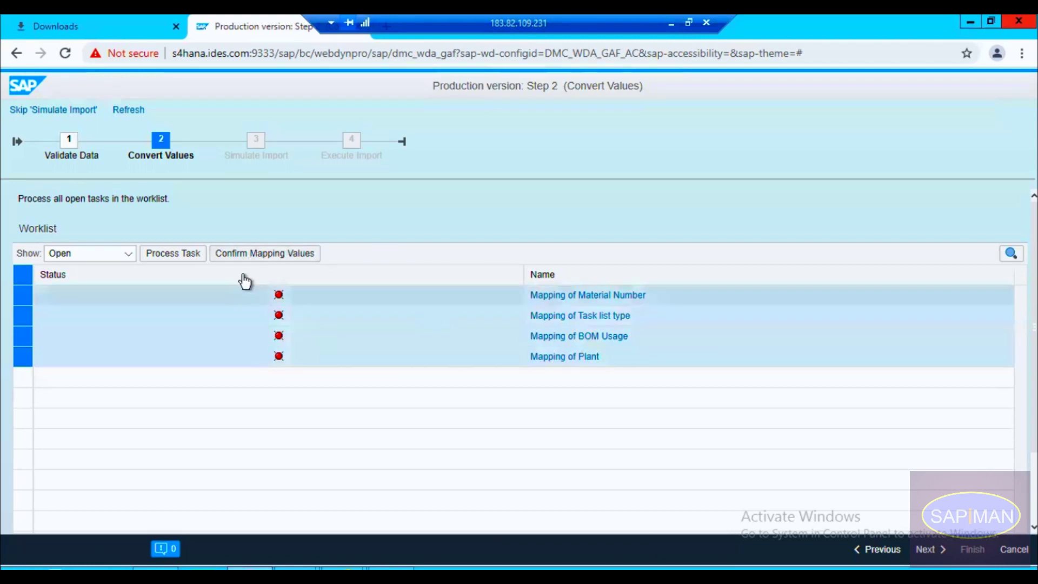
left_click(188, 254)
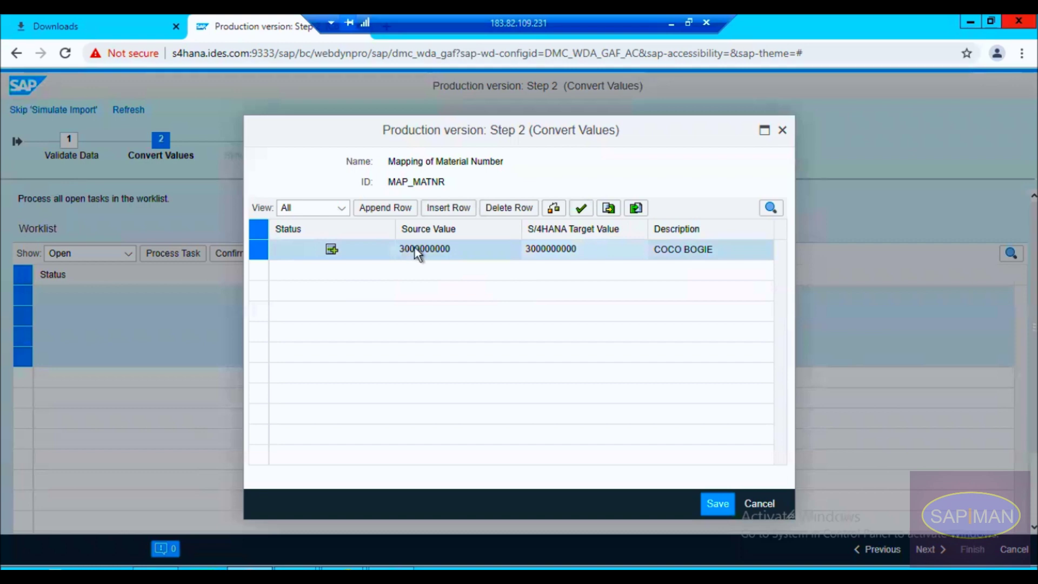
left_click(533, 251)
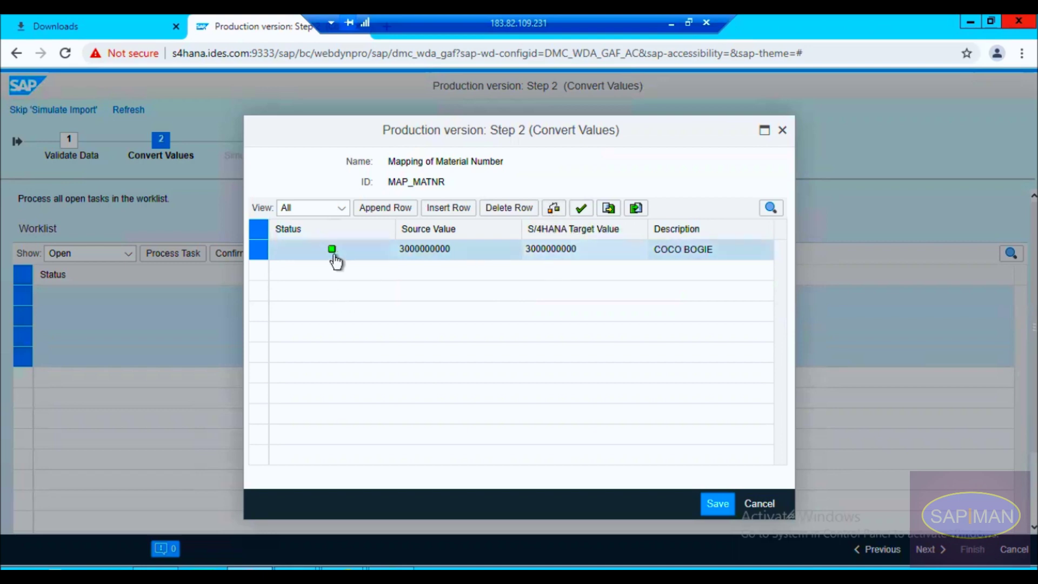
left_click(581, 210)
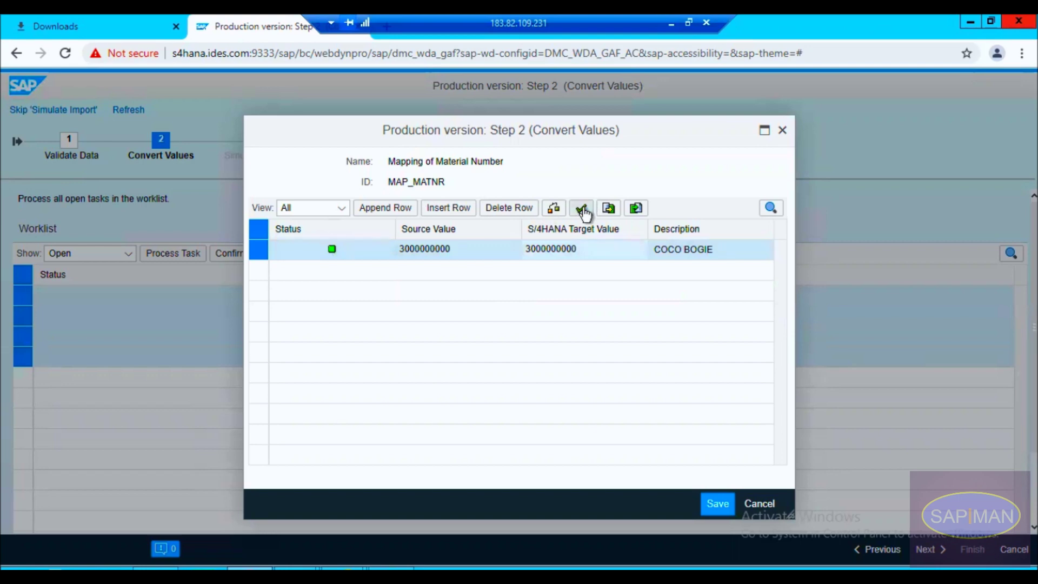
left_click(581, 209)
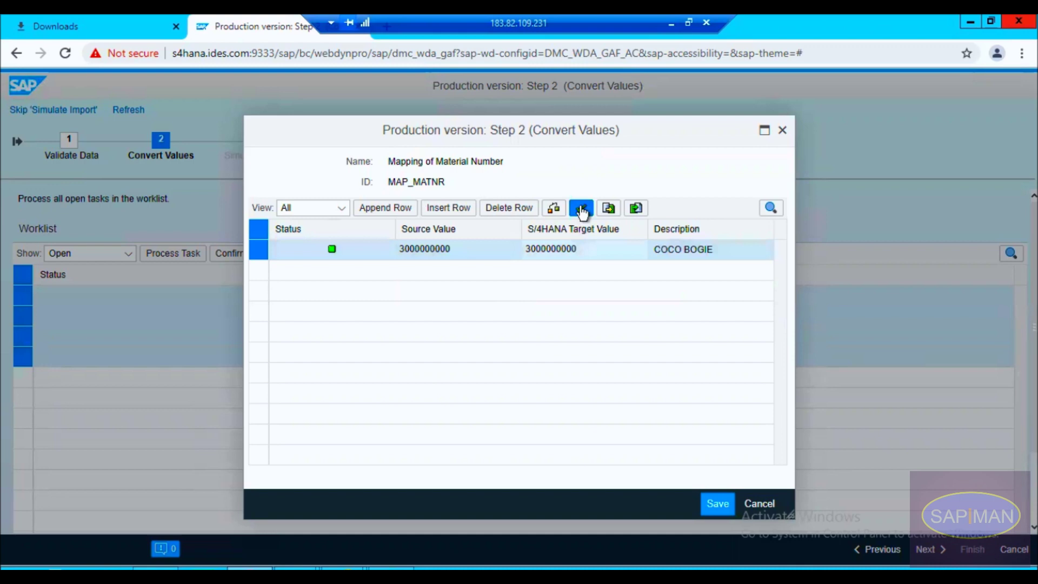
left_click(717, 503)
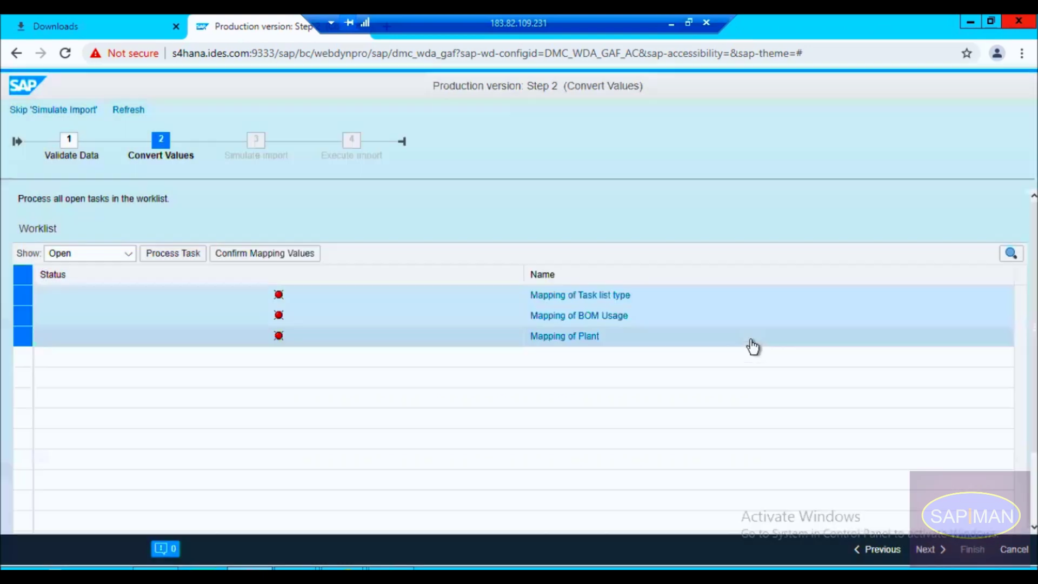
Step: Check the Task list type mapping and confirm the mapping values of the remaining Task list type, BOM Usage and Plant tasks
left_click(177, 254)
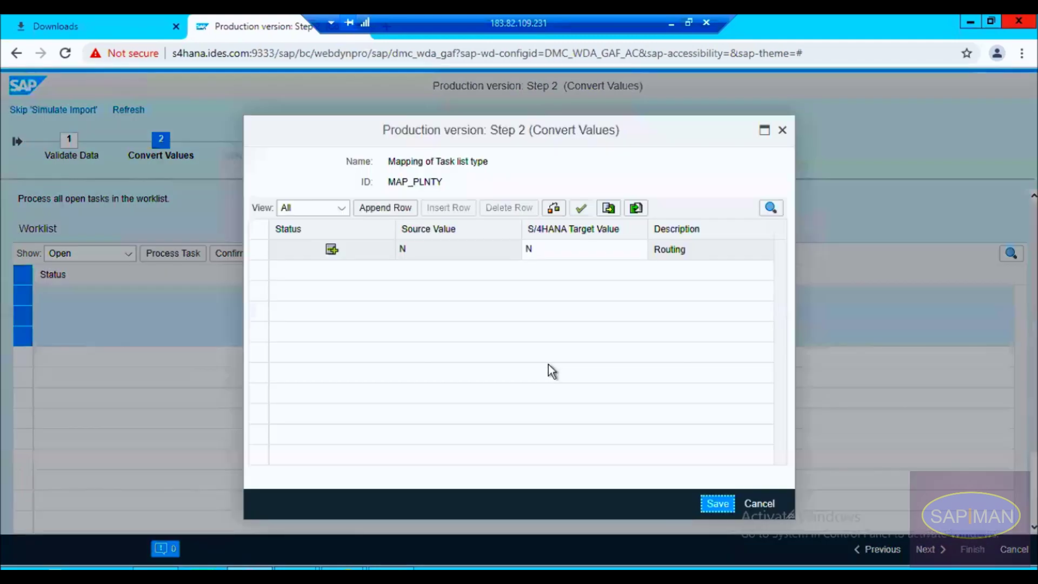
left_click(416, 250)
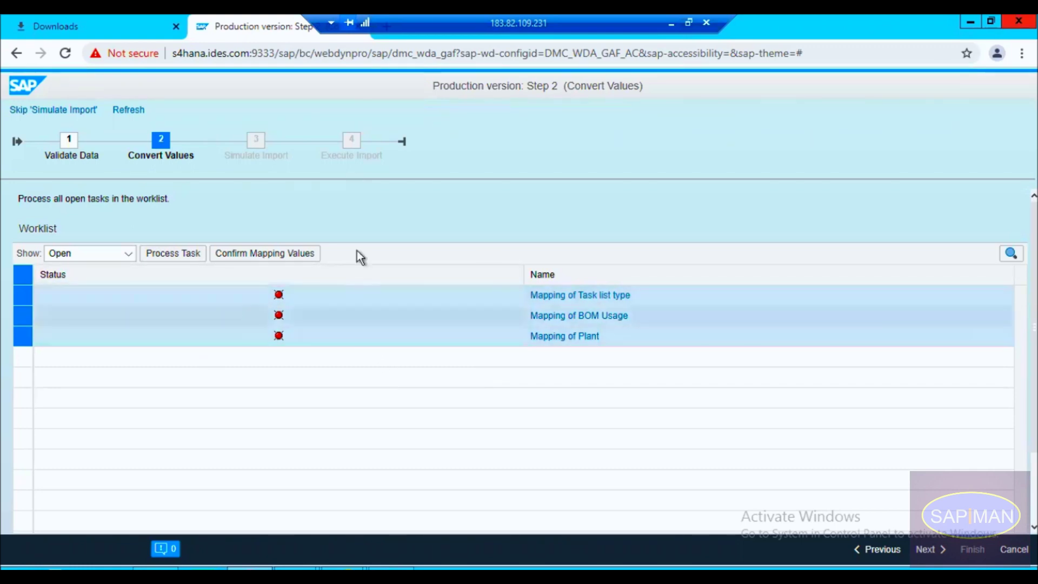
left_click(276, 254)
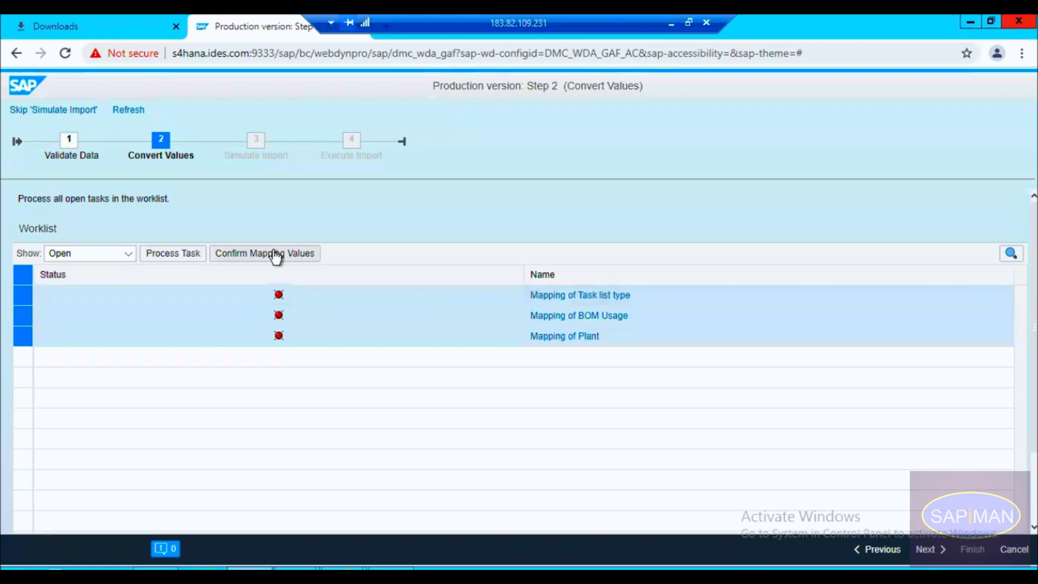
left_click(271, 257)
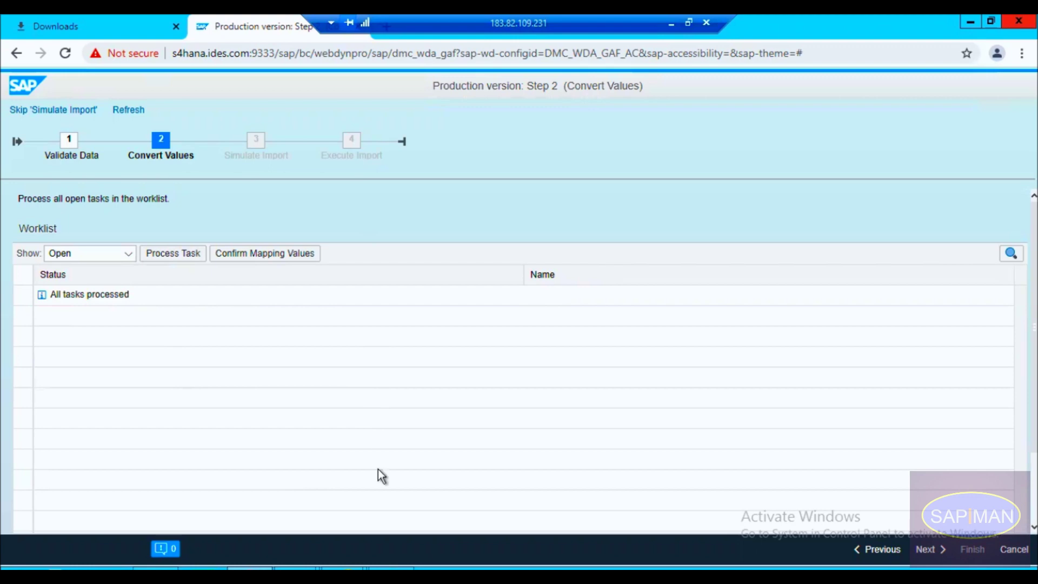
Step: Complete sub-item b. in the Notepad steps list as "Convert Values" and begin an indented sub-item "3." below it
left_click(391, 569)
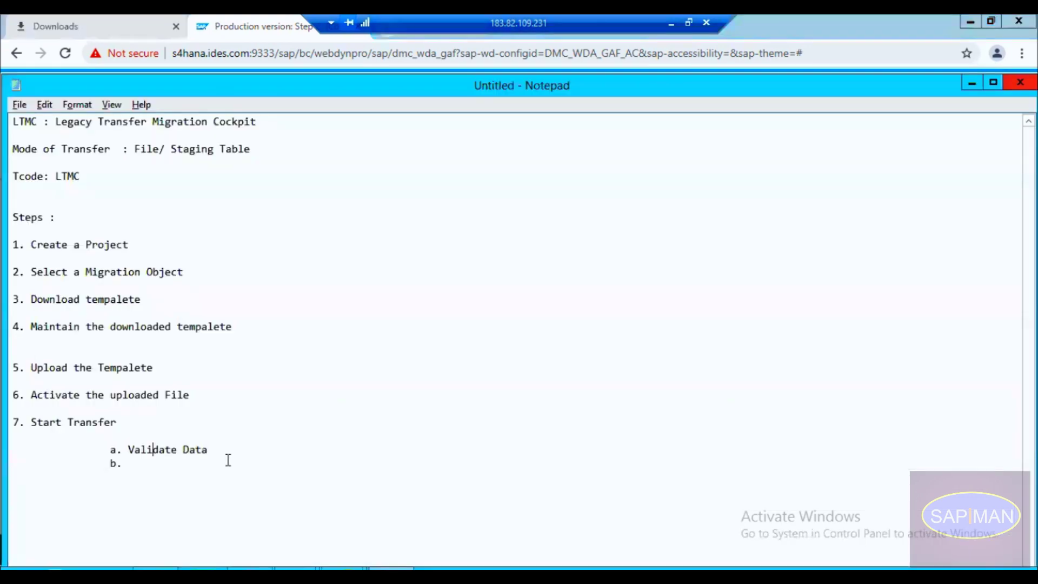
left_click(149, 460)
type("Convert Values")
key("Return")
key("Tab")
key("Tab")
type("c.")
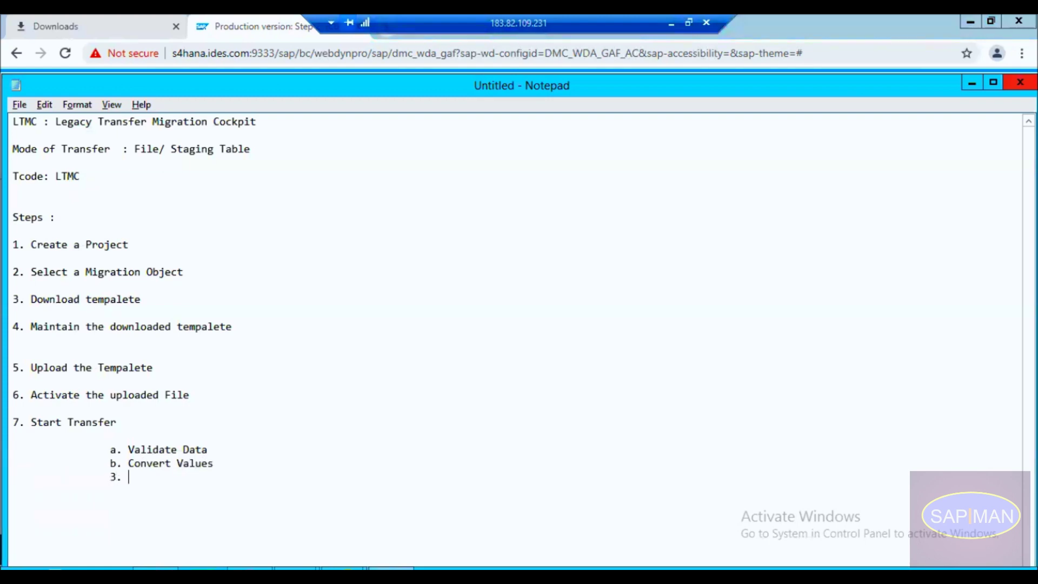
Step: Return to the Migration Cockpit, proceed to the Simulate Import stage and review the simulation notifications with priority Information
key("alt+Tab")
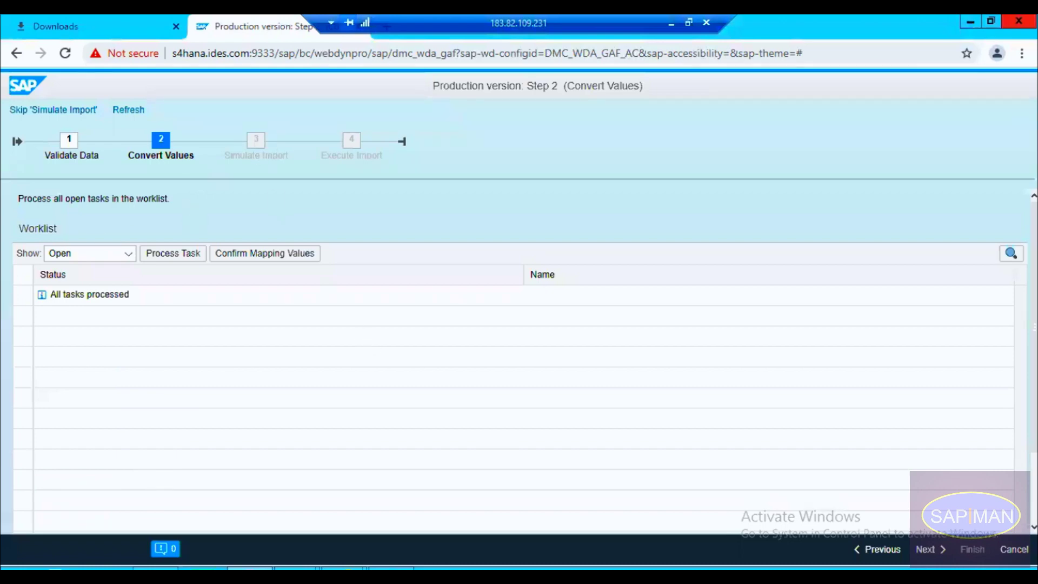
left_click(931, 551)
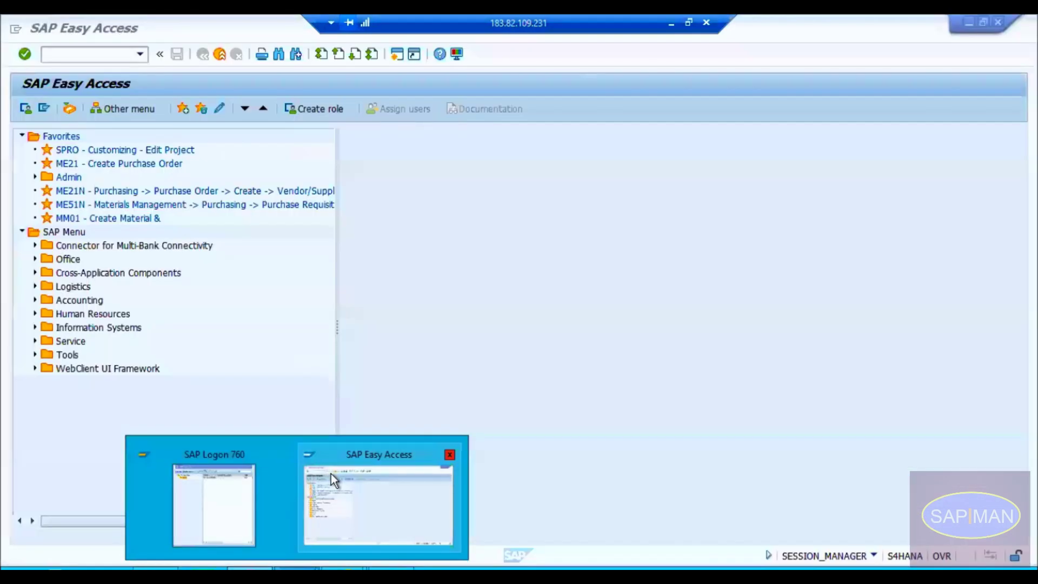
left_click(331, 473)
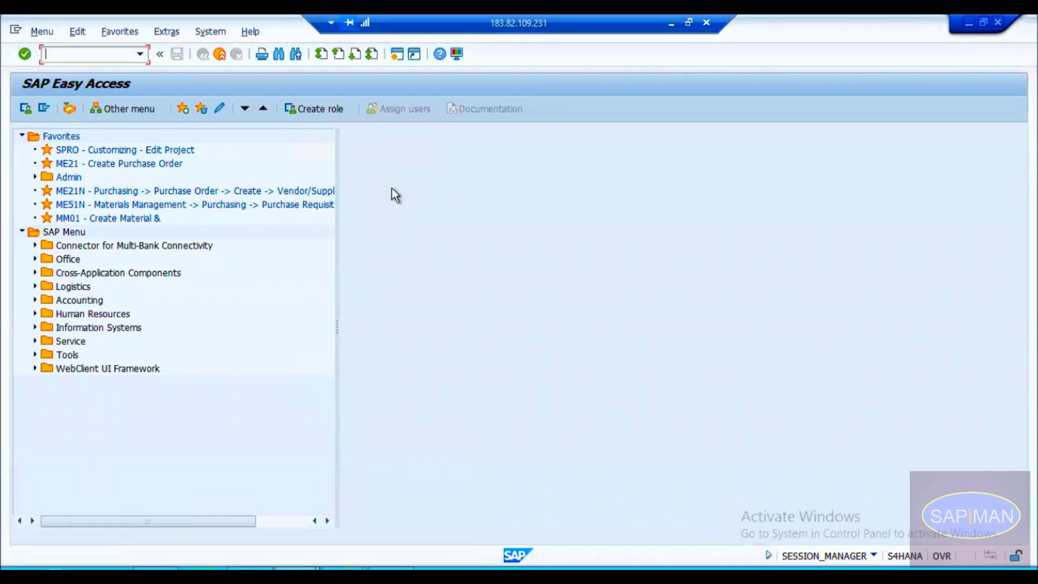
left_click(250, 567)
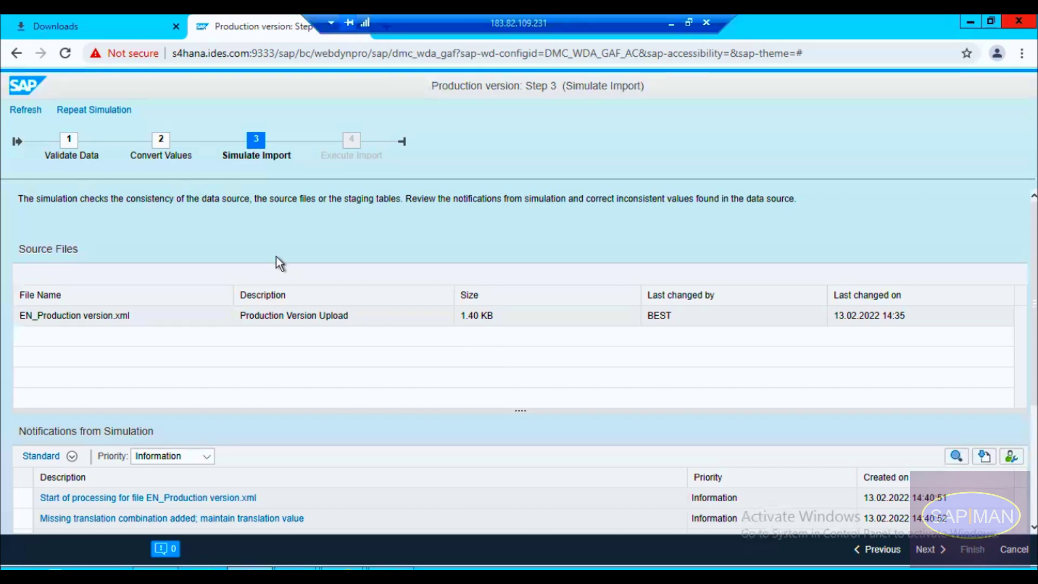
left_click(157, 459)
left_click(169, 459)
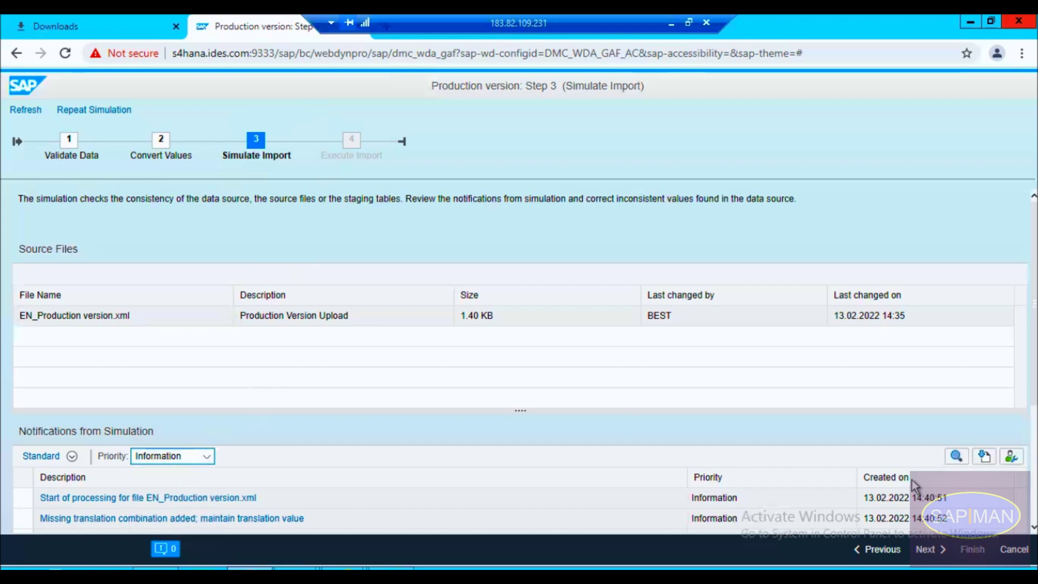
scroll(742, 446, "down", 3)
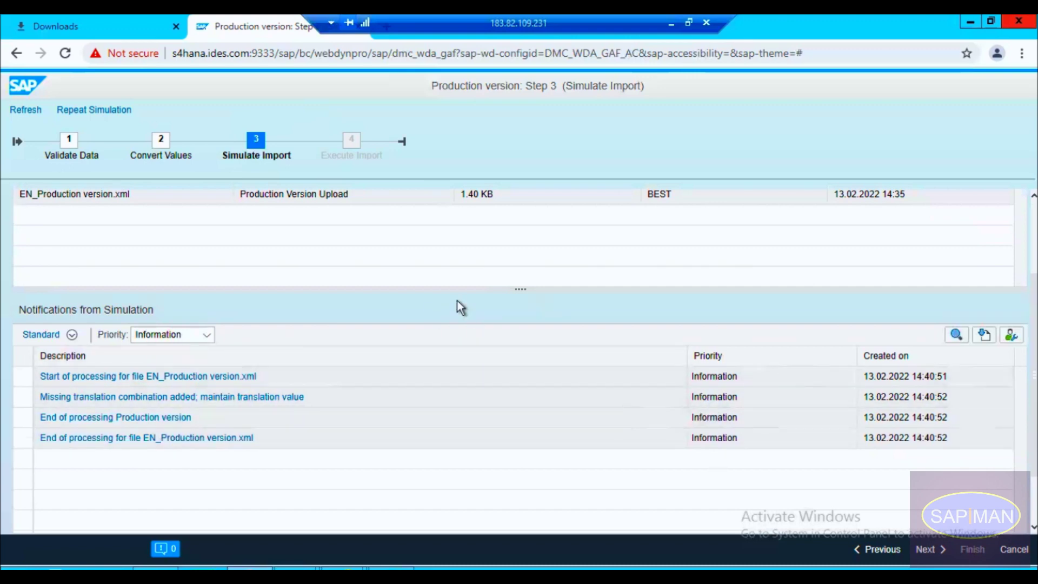
Step: Add "Simulate Import" to the third sub-item in Notepad and change its label from 3 to c
left_click(391, 569)
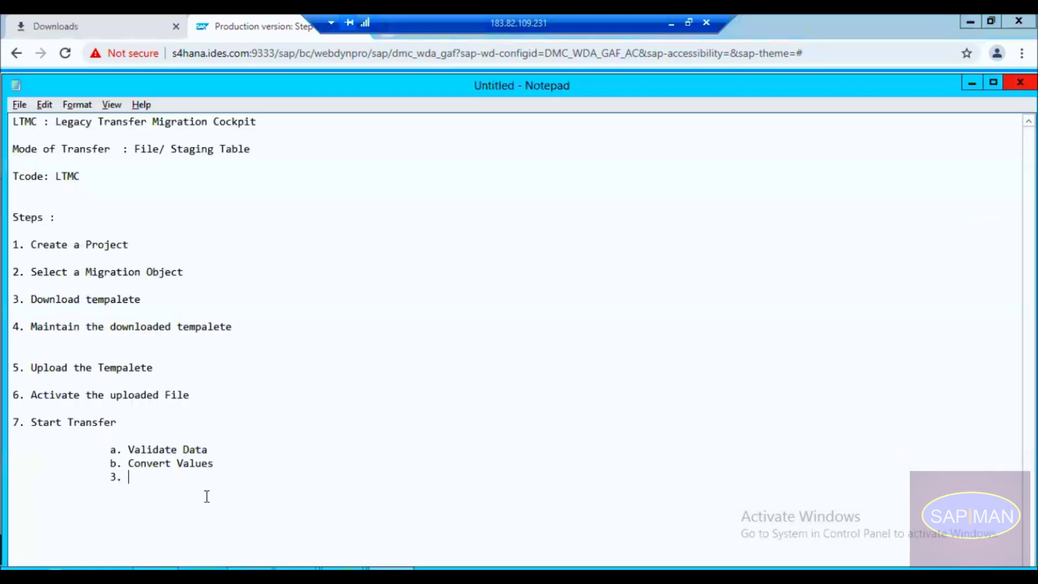
type("Simulate Import")
key("alt+Tab")
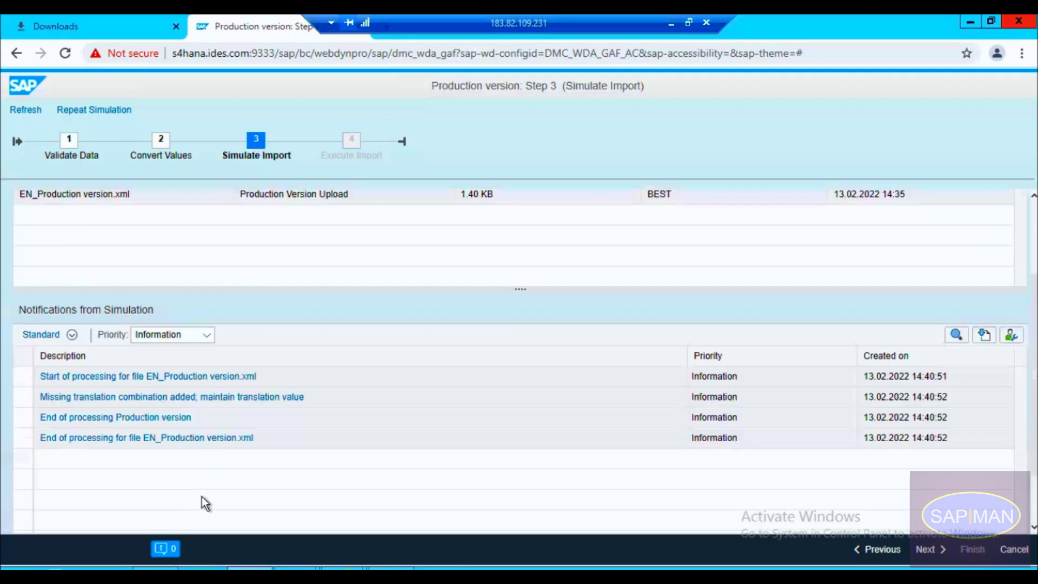
key("alt+Tab")
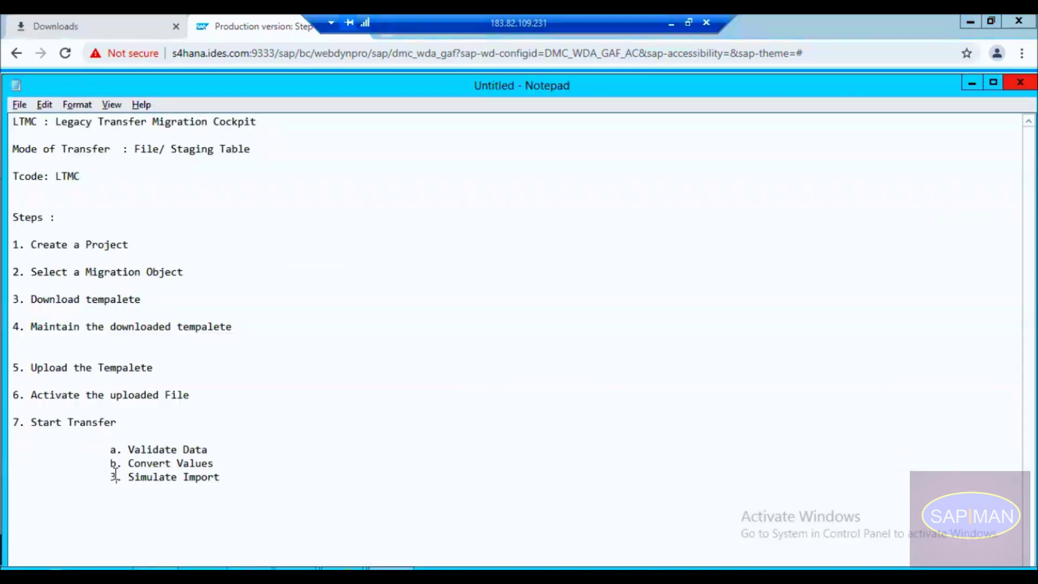
left_click(115, 476)
key("BackSpace")
type("c")
left_click(232, 471)
type("'")
Step: Return to the Migration Cockpit, run the Execute Import stage and read the details of the error notification from the transfer
key("alt+Tab")
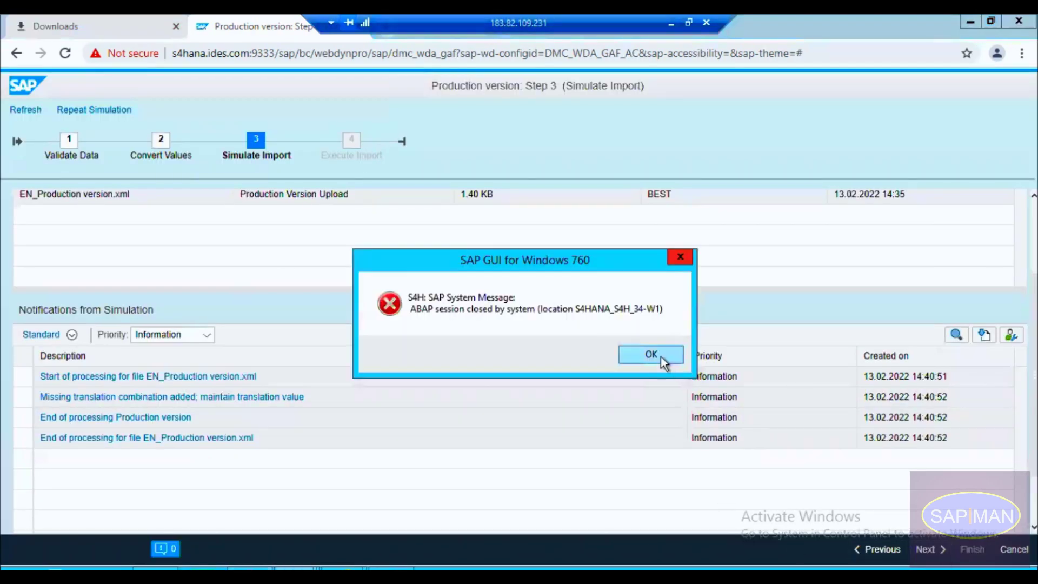
left_click(660, 356)
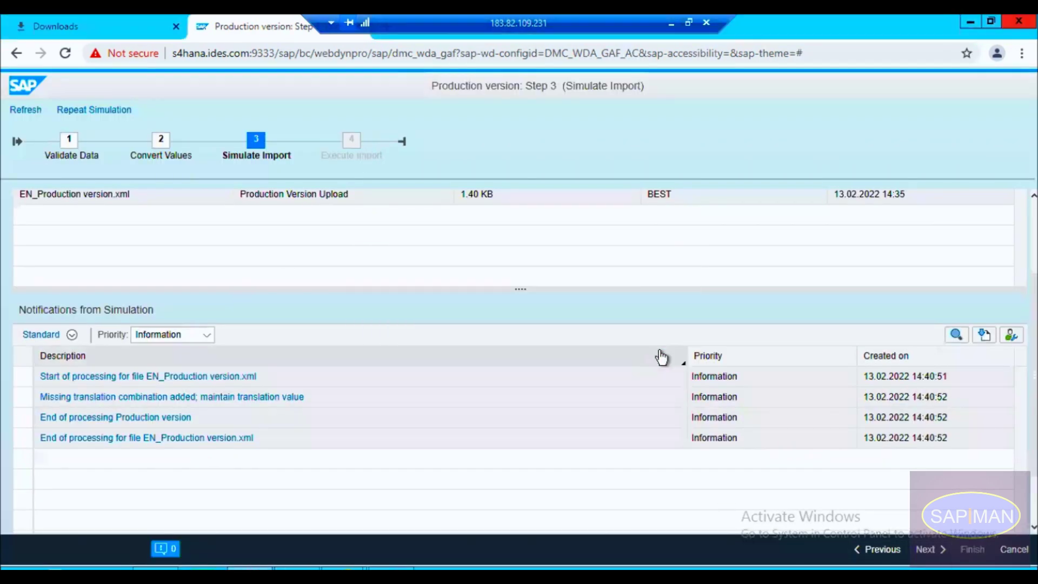
left_click(925, 549)
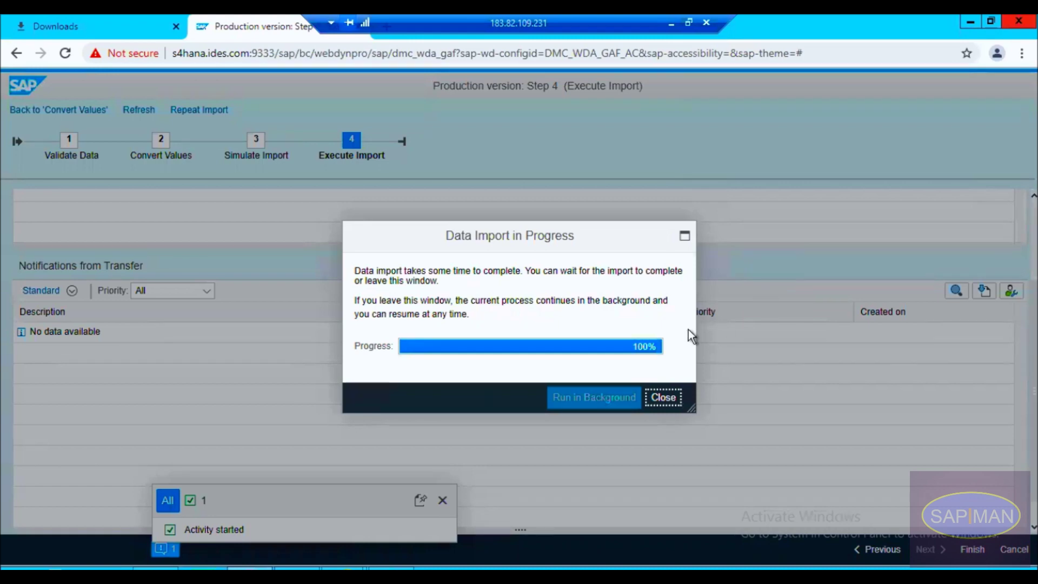
left_click(662, 398)
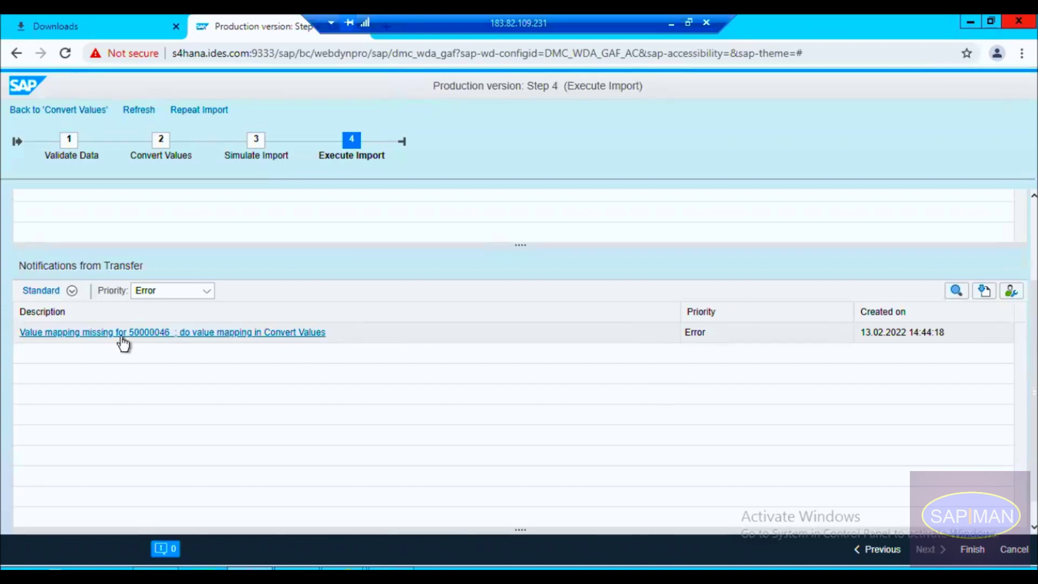
left_click(162, 334)
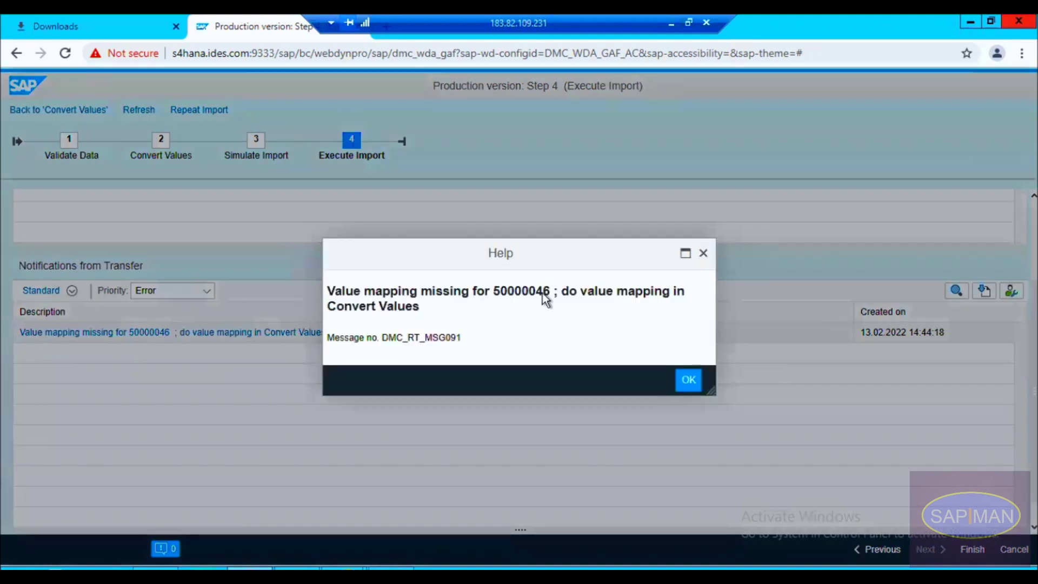
left_click(683, 381)
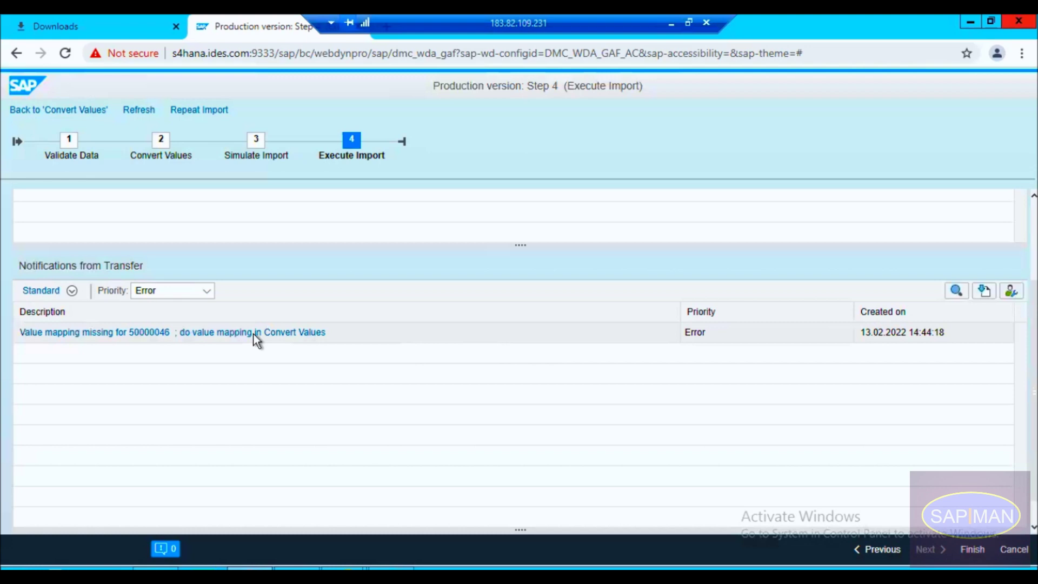
Step: Go back to Convert Values and process the Mapping of Routing task list group task for value 50000046
left_click(159, 141)
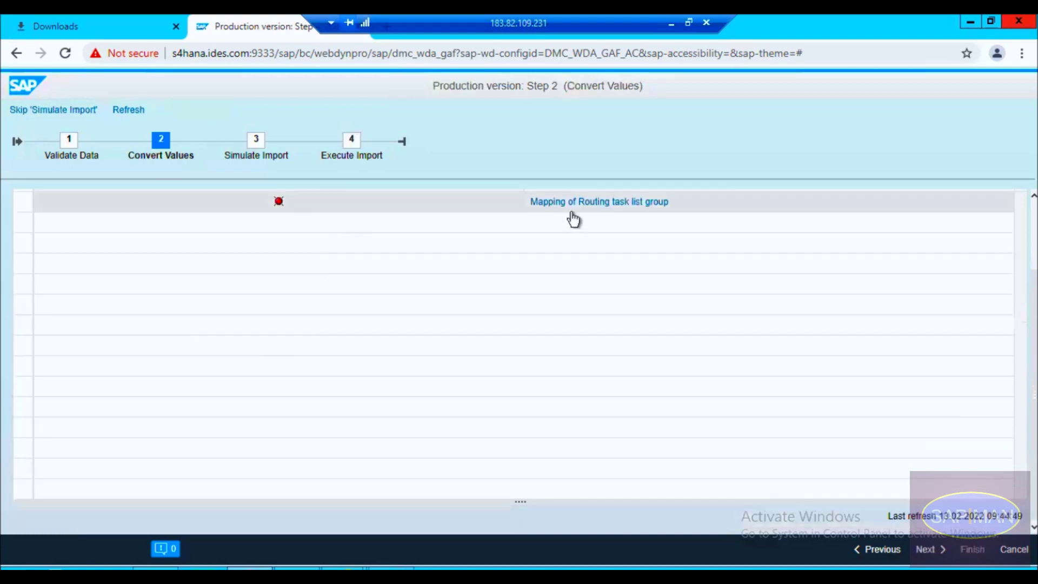
left_click(22, 208)
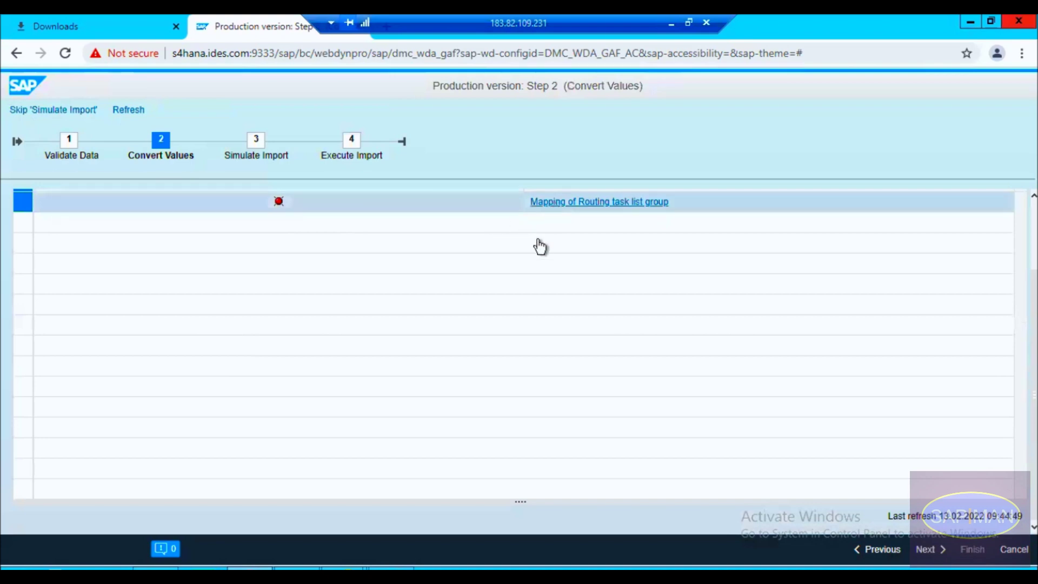
left_click(599, 202)
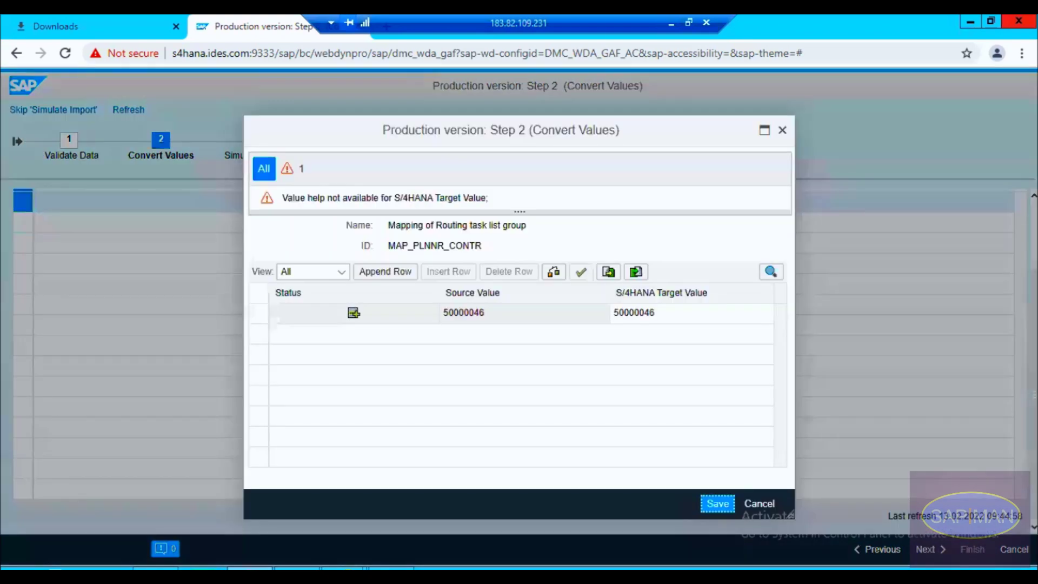
left_click(259, 315)
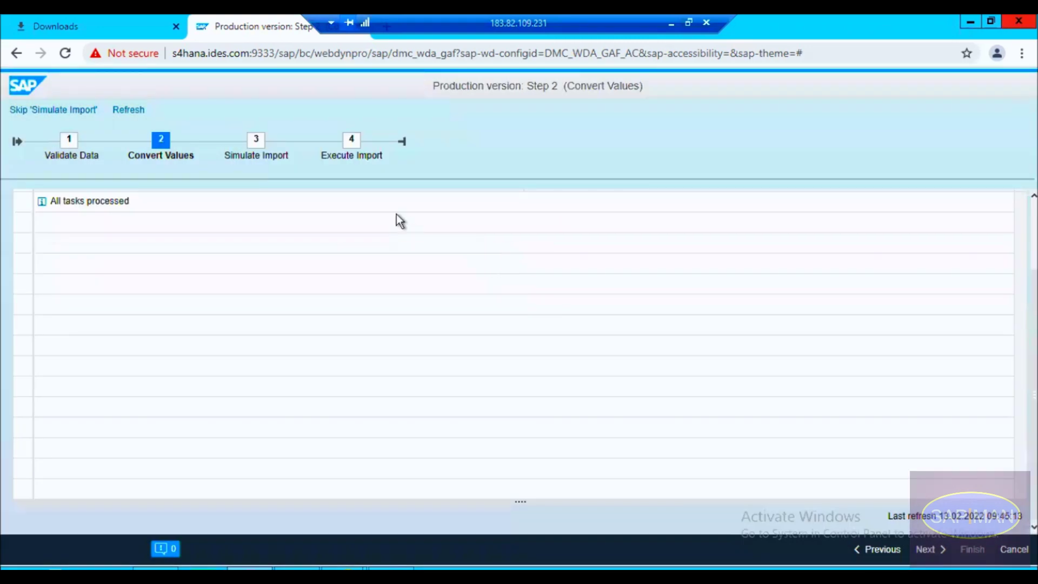
Step: Advance through Simulate Import to the Execute Import stage and recheck the transfer error notification's details
left_click(928, 549)
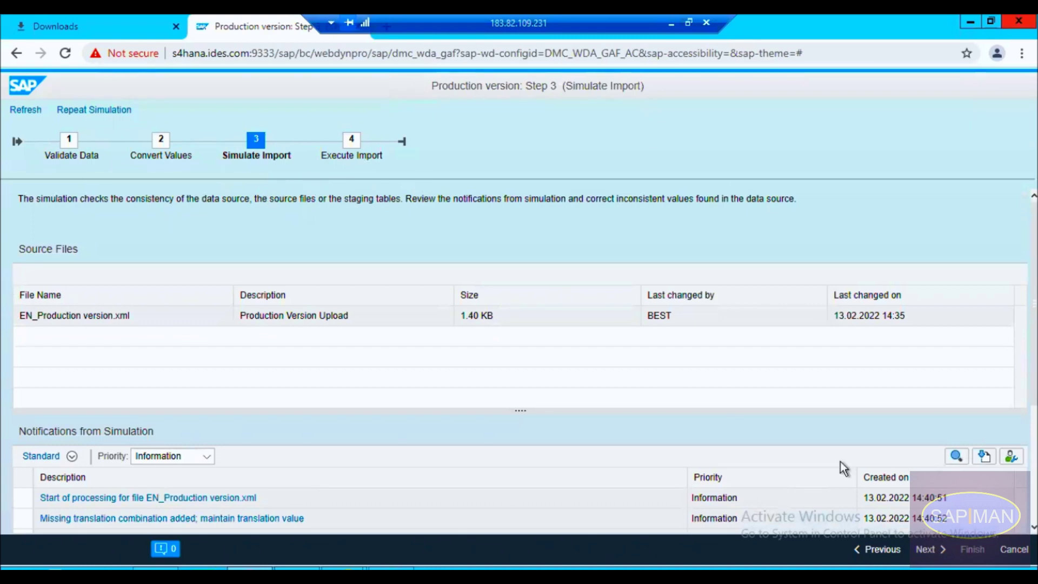
left_click(925, 549)
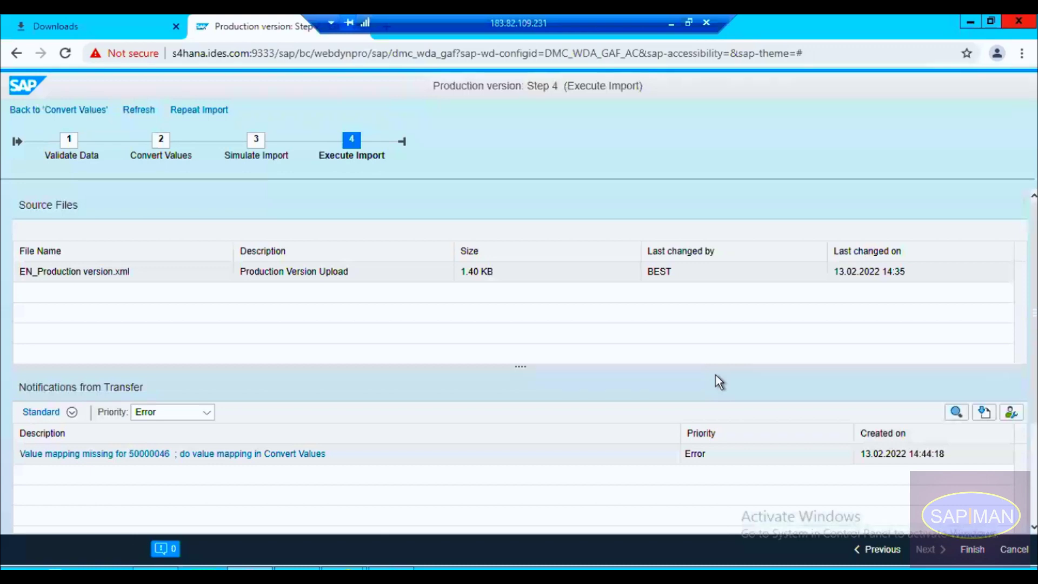
left_click(217, 454)
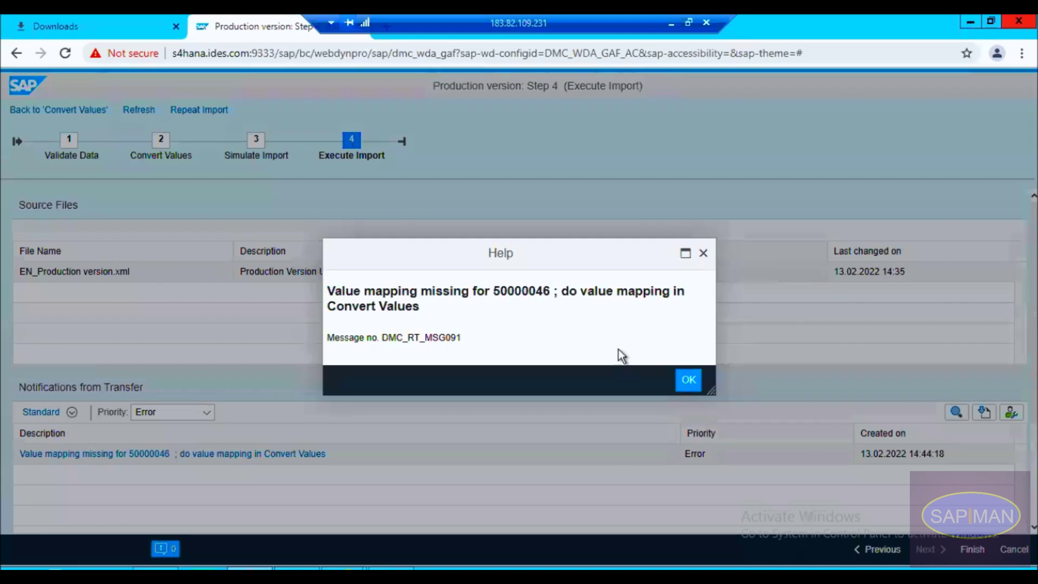
left_click(685, 373)
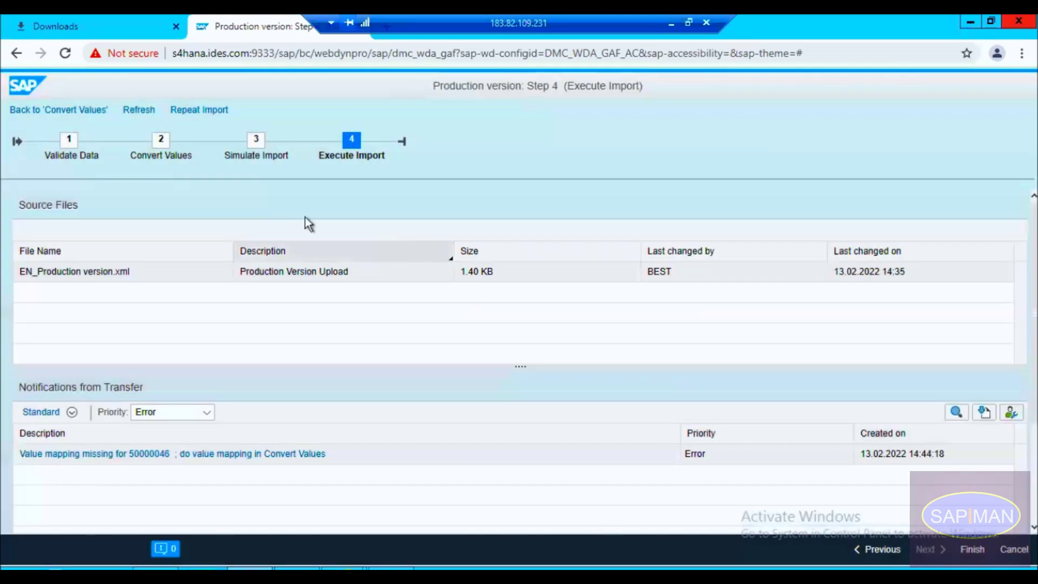
Step: Refresh the Execute Import stage, go back to Convert Values and proceed to Simulate Import again
left_click(139, 111)
left_click(139, 111)
left_click(84, 110)
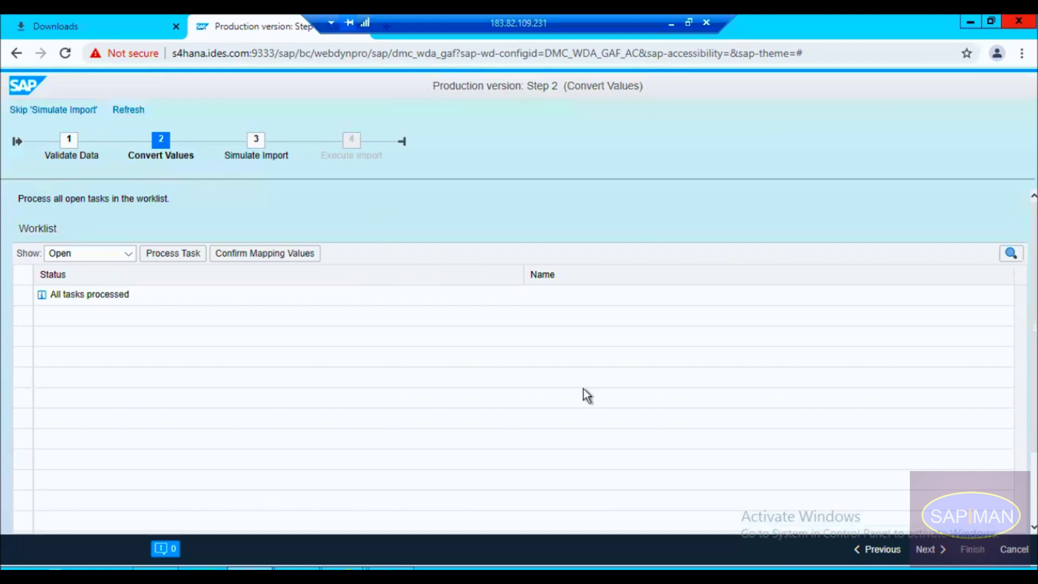
left_click(928, 549)
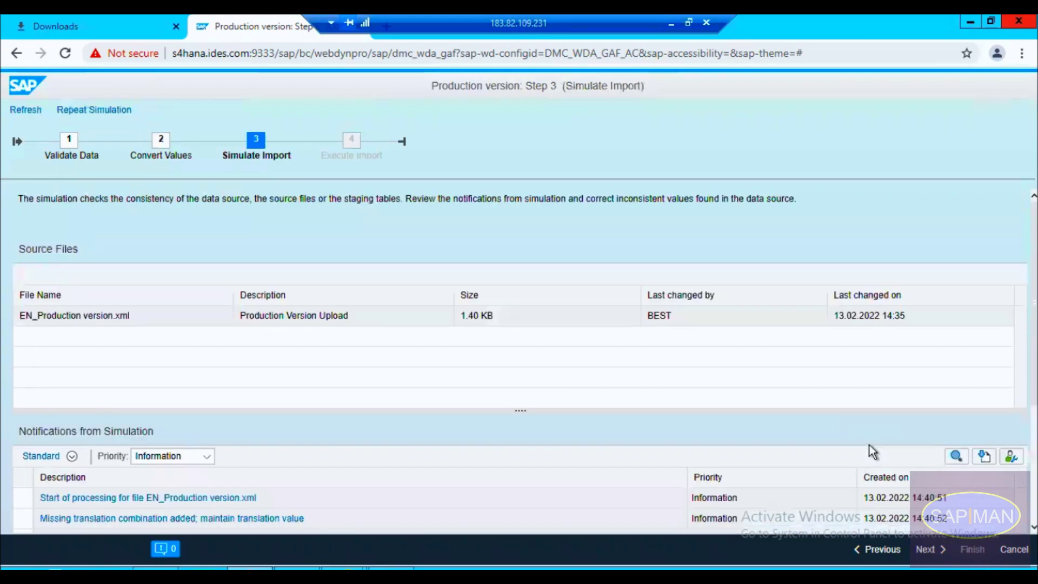
Step: Review the simulation notifications, advance to the Execute Import stage and refresh it
scroll(518, 357, "down", 4)
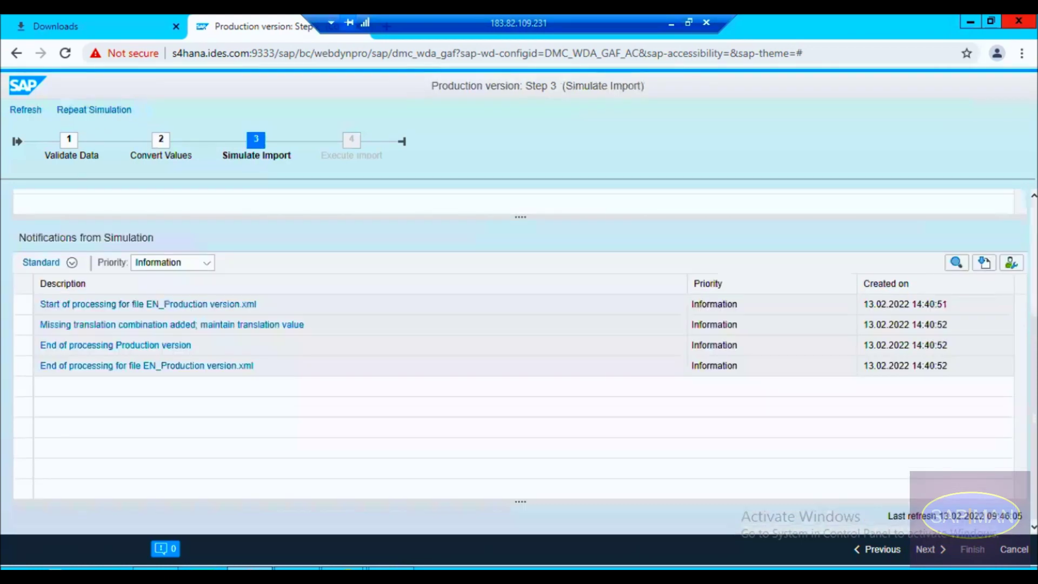
scroll(816, 264, "up", 4)
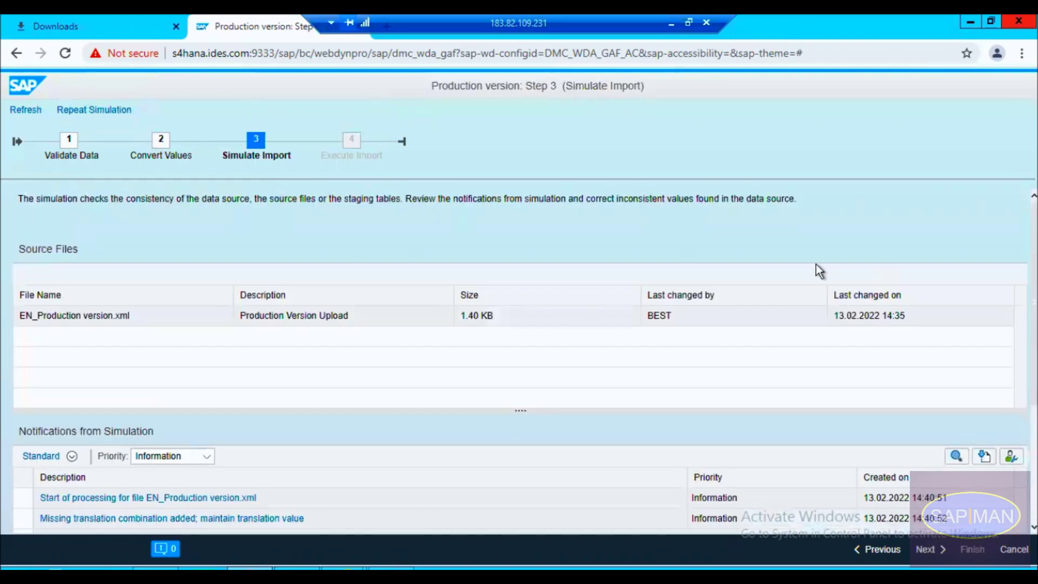
left_click(935, 553)
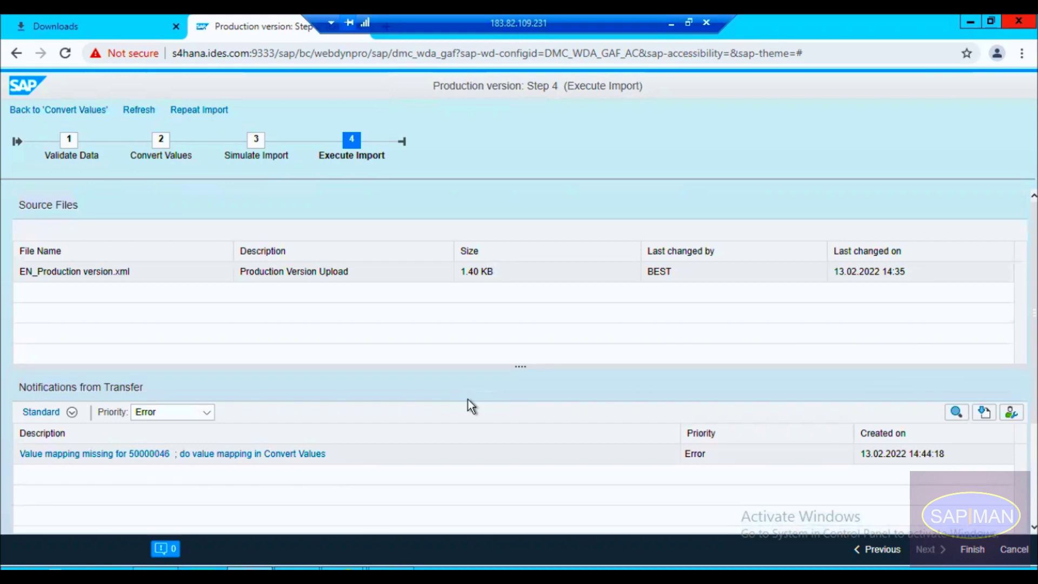
left_click(146, 112)
Step: Return to the Validate Data stage, review its notifications and rerun the data validation through to completion
left_click(67, 141)
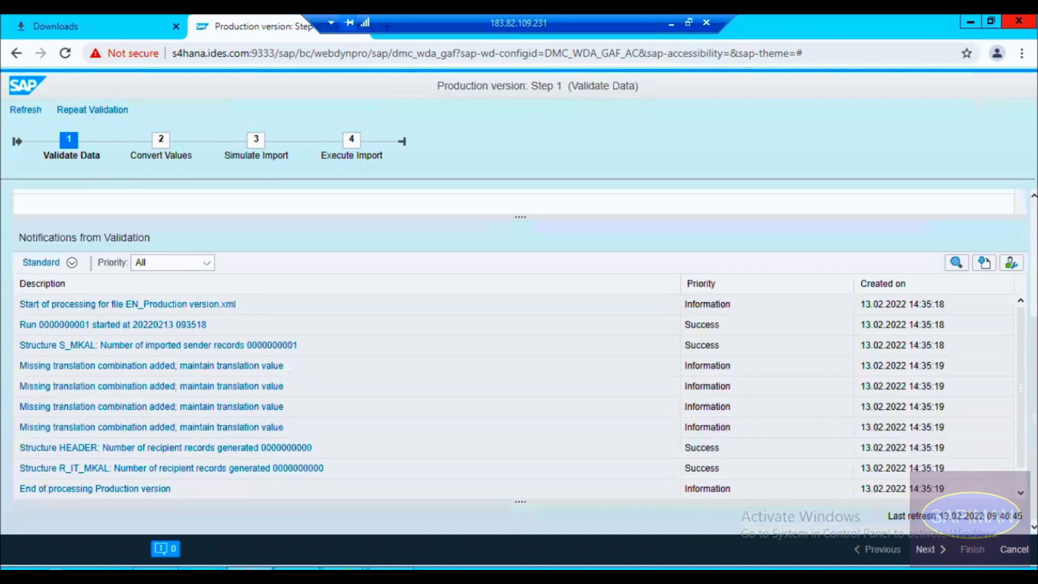
scroll(512, 489, "down", 1)
scroll(1009, 353, "up", 1)
scroll(996, 449, "up", 3)
left_click(927, 549)
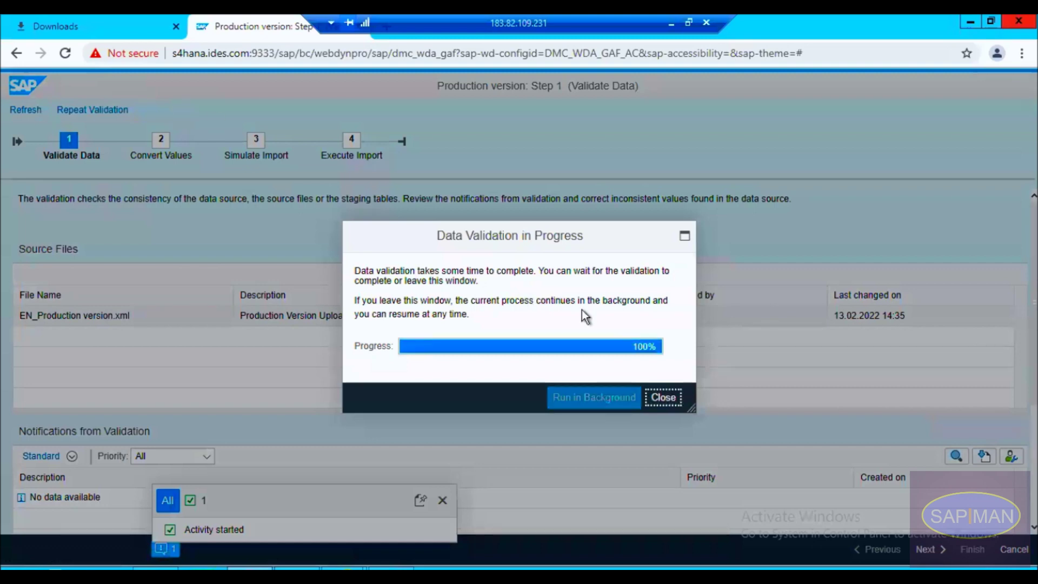
left_click(674, 405)
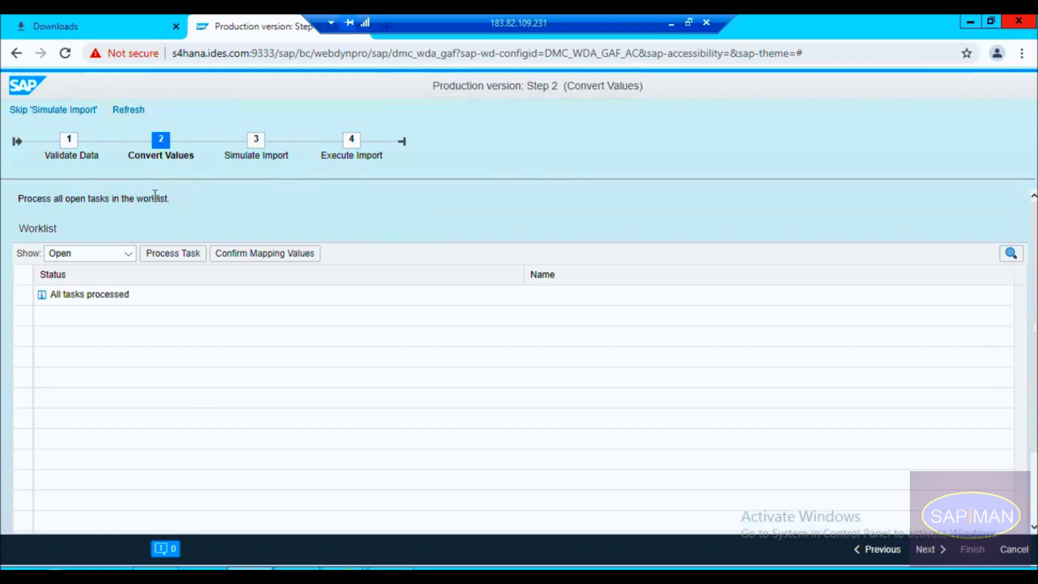
Step: Advance from Convert Values through Simulate Import and execute the import of EN_Production version.xml
left_click(925, 551)
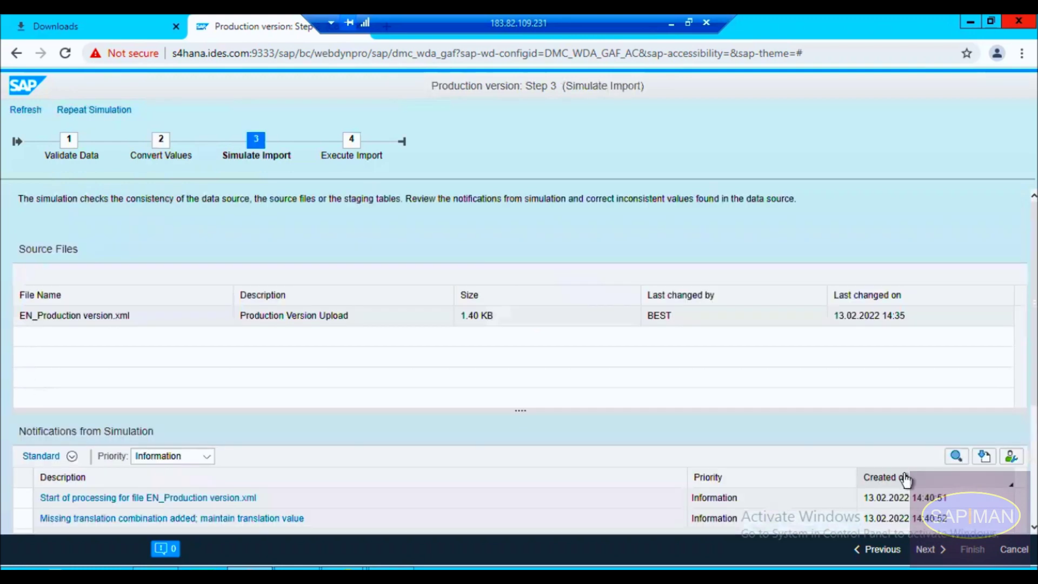
scroll(964, 482, "down", 3)
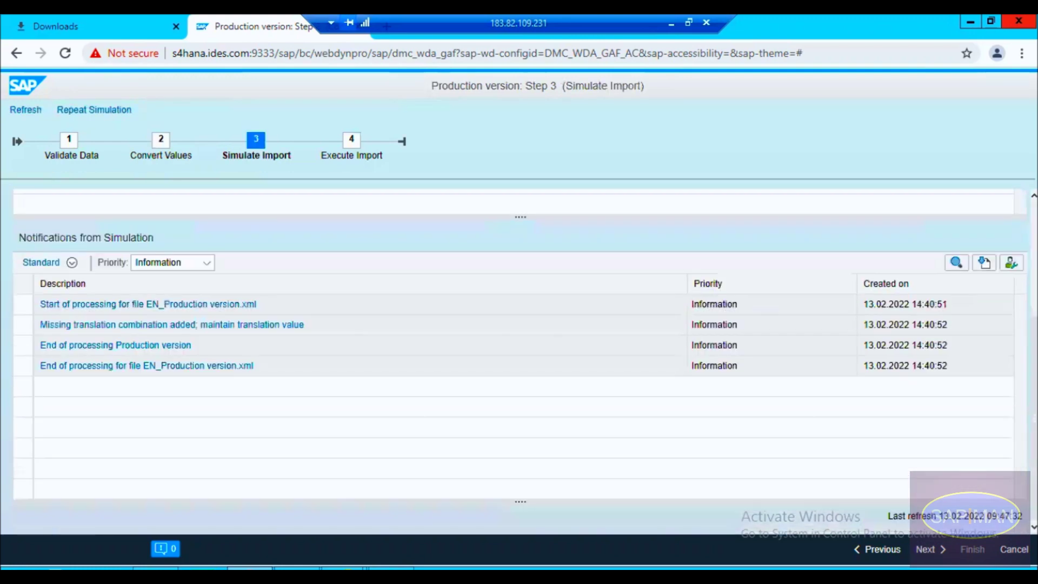
left_click(936, 552)
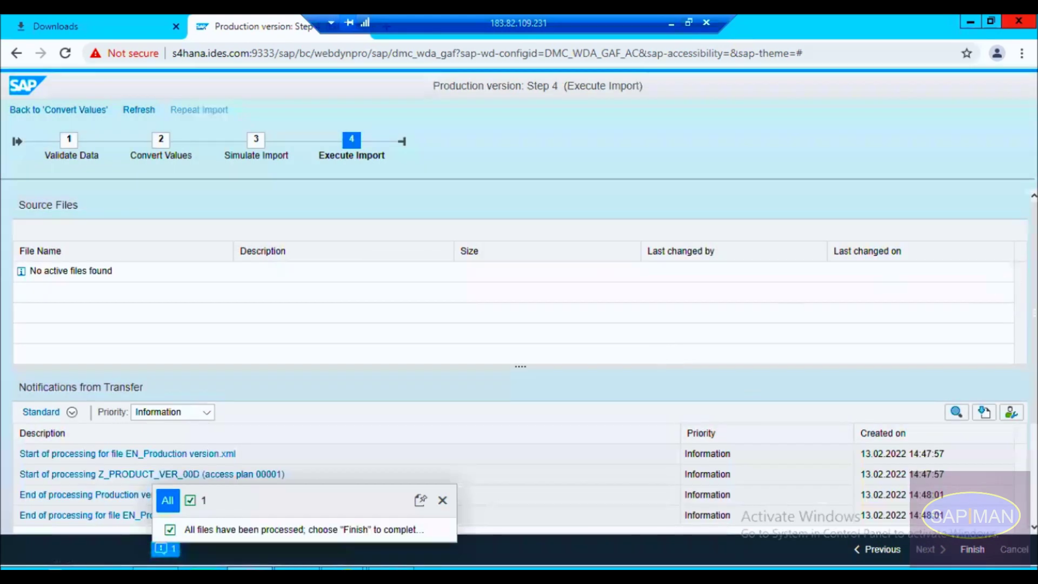
Step: Review the transfer notifications, finish the transfer and check the migration object's status
scroll(519, 360, "down", 3)
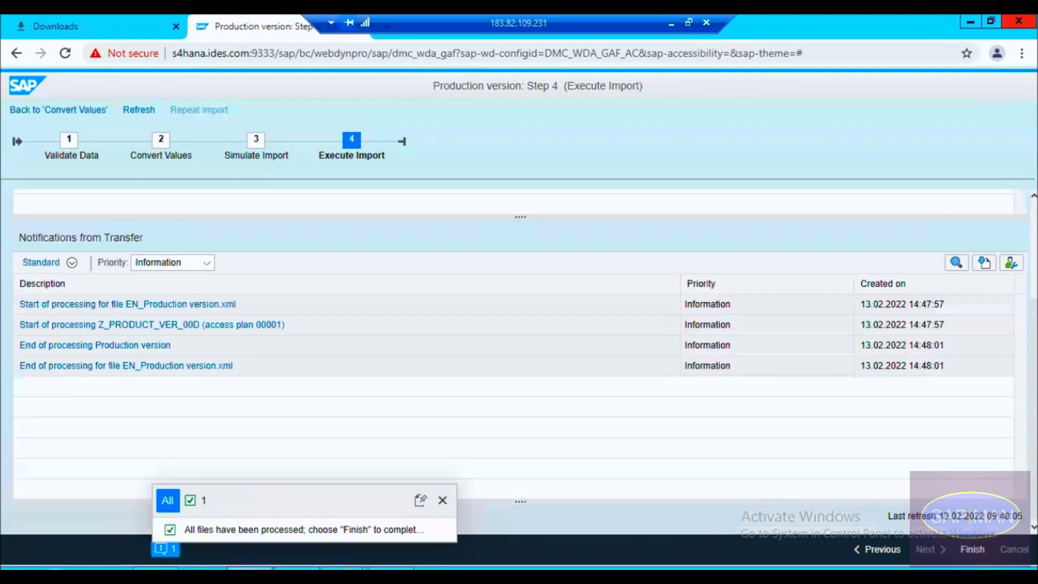
scroll(519, 351, "up", 1)
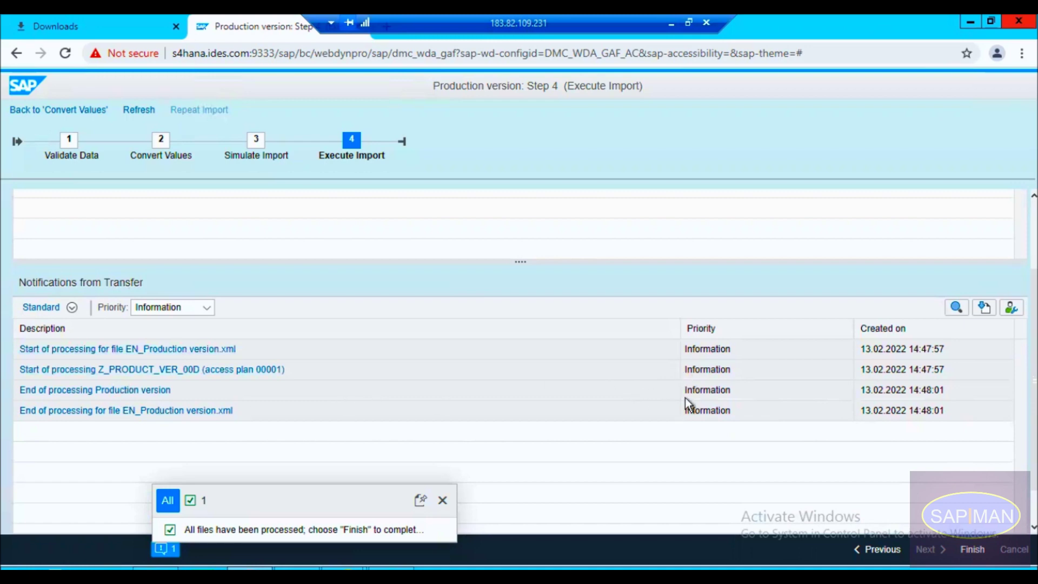
left_click(975, 550)
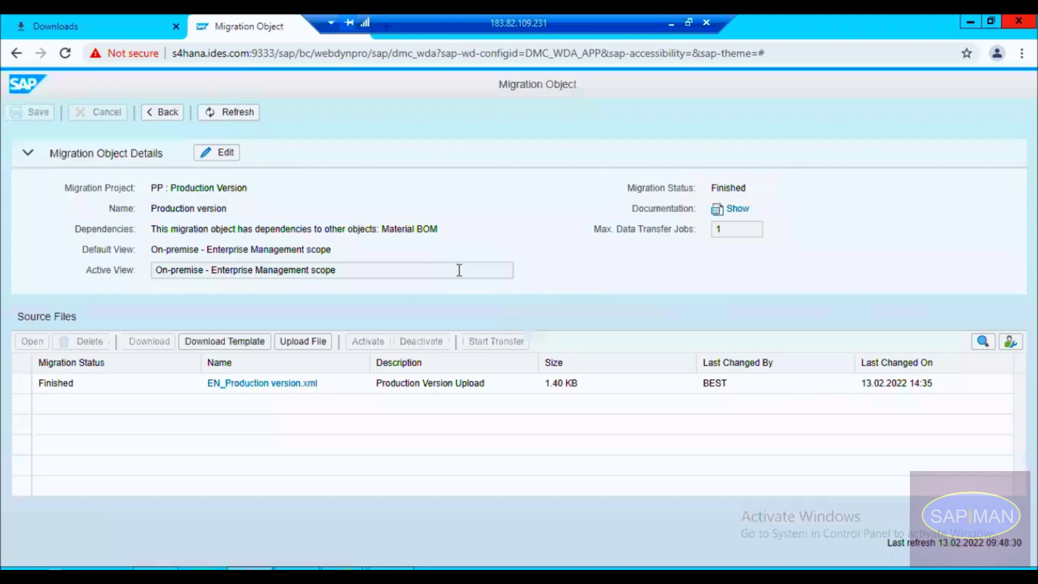
left_click_drag(642, 187, 755, 205)
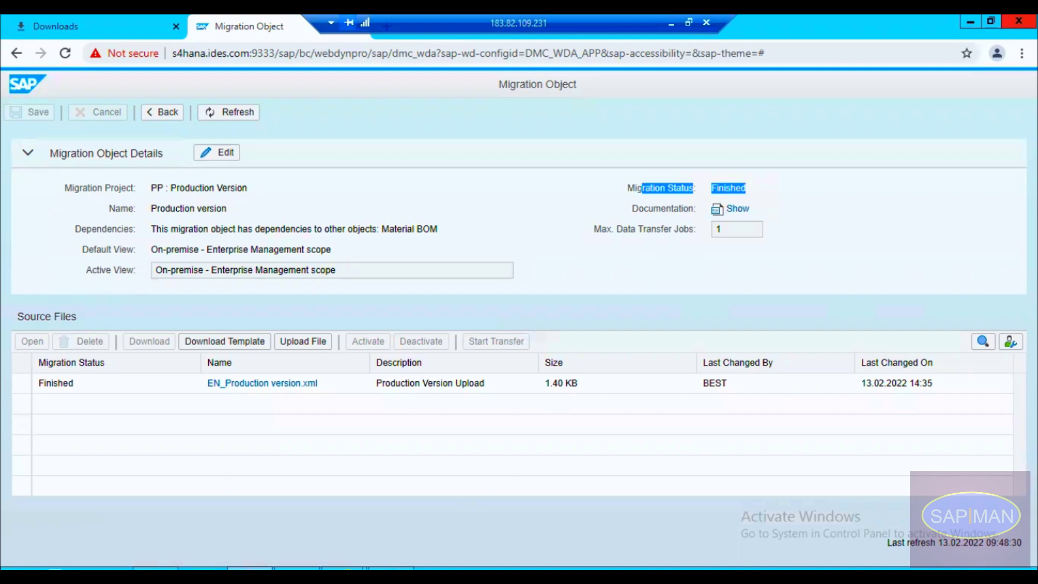
Step: Switch to Notepad and add "d. Execute Import" to the sub-steps under Start Transfer
key("alt+Tab")
type("d")
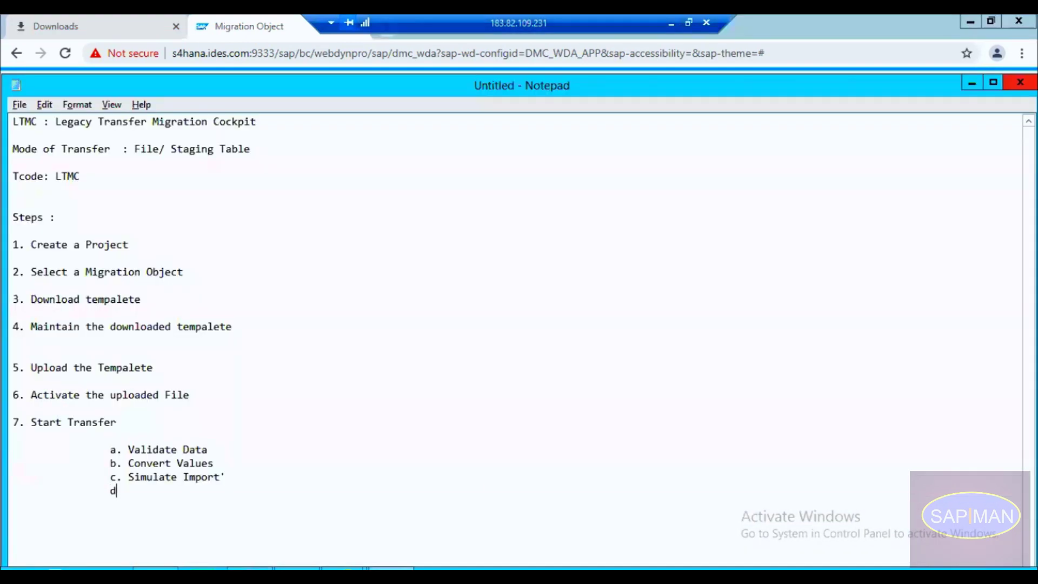
type(". Execute Import")
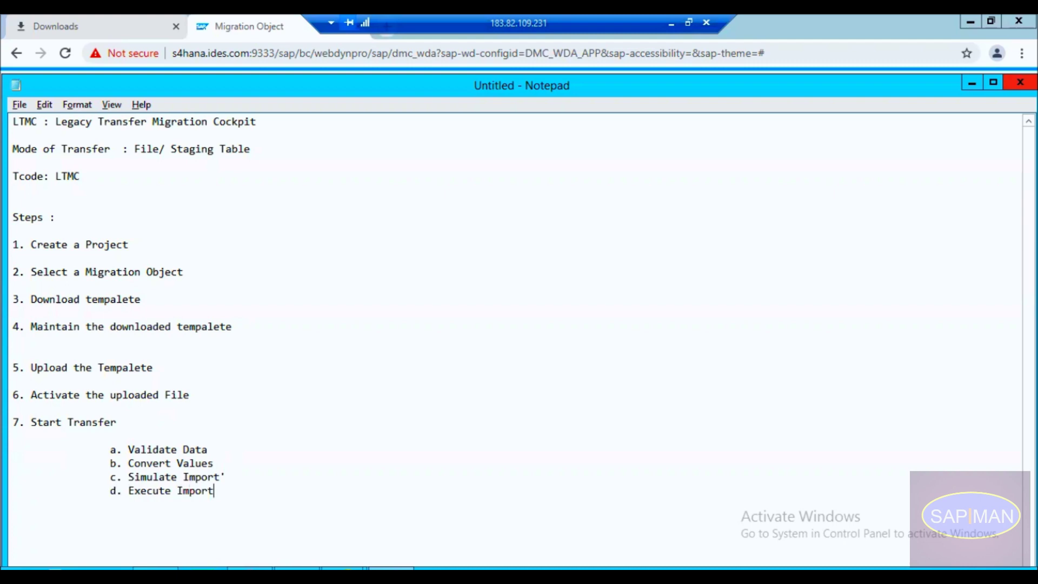
Step: Review the documented migration steps from Create a Project to Start Transfer, including its four sub-steps
left_click(135, 250)
left_click_drag(109, 448, 201, 492)
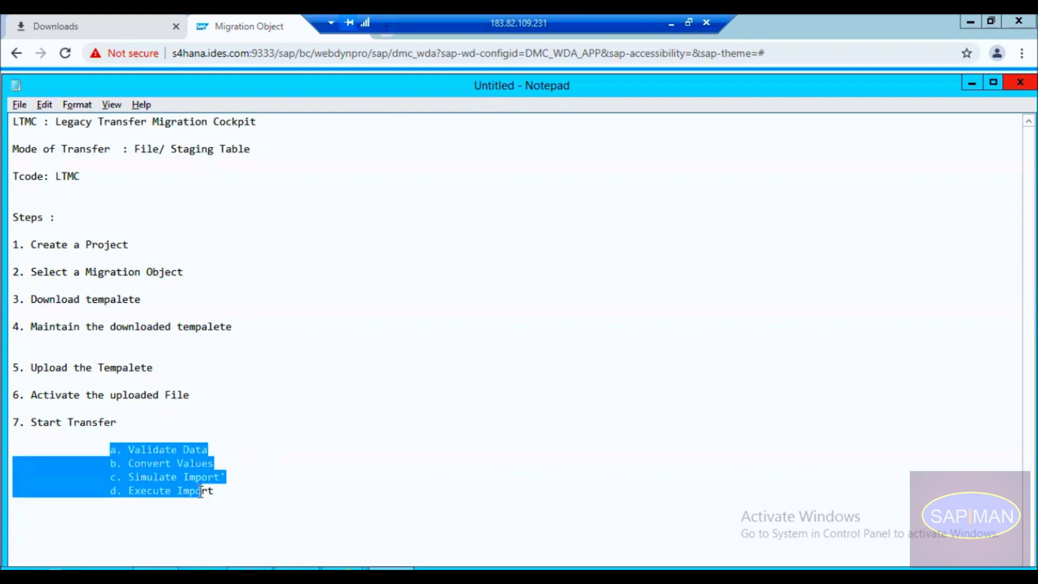
left_click(201, 491)
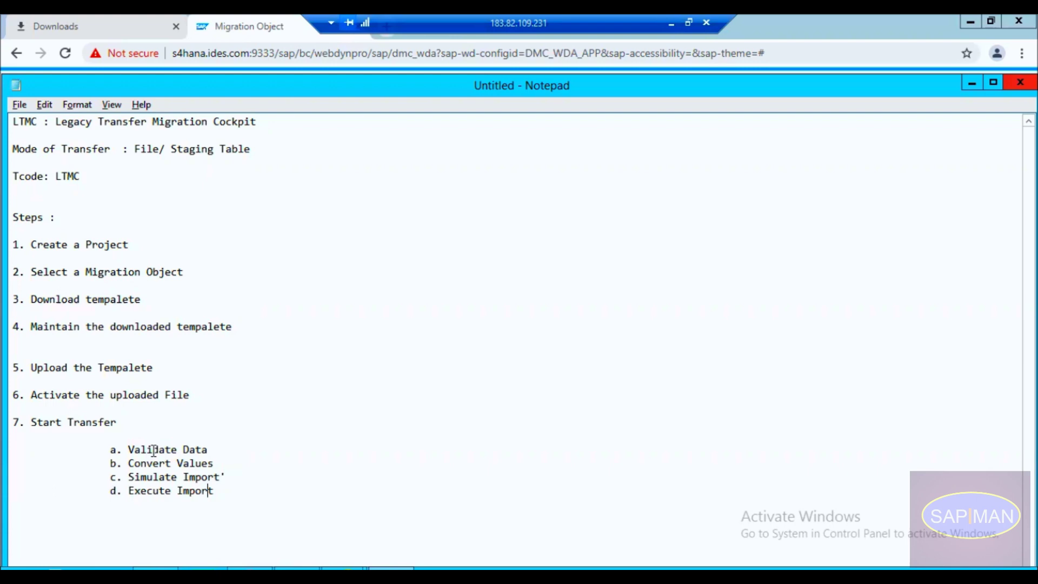
left_click(132, 231)
left_click_drag(129, 250, 56, 247)
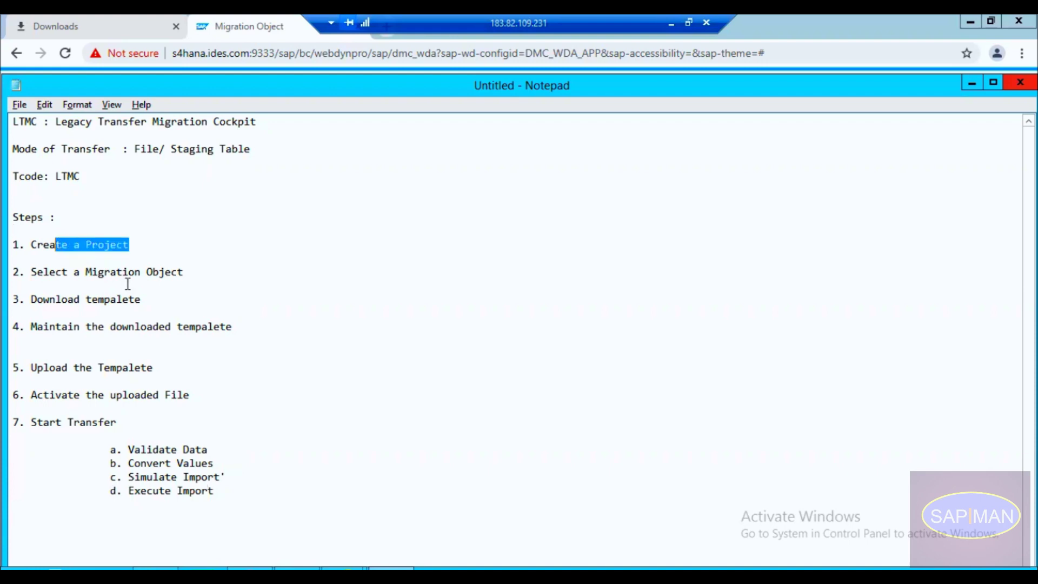
left_click_drag(128, 272, 134, 272)
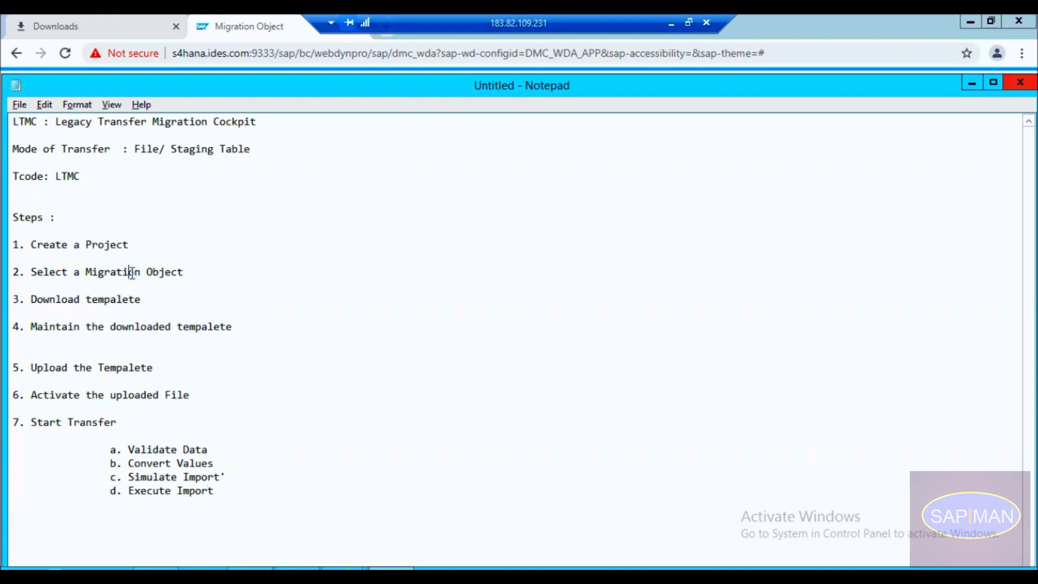
left_click_drag(12, 299, 115, 301)
left_click(136, 326)
left_click(154, 367)
left_click_drag(31, 394, 178, 514)
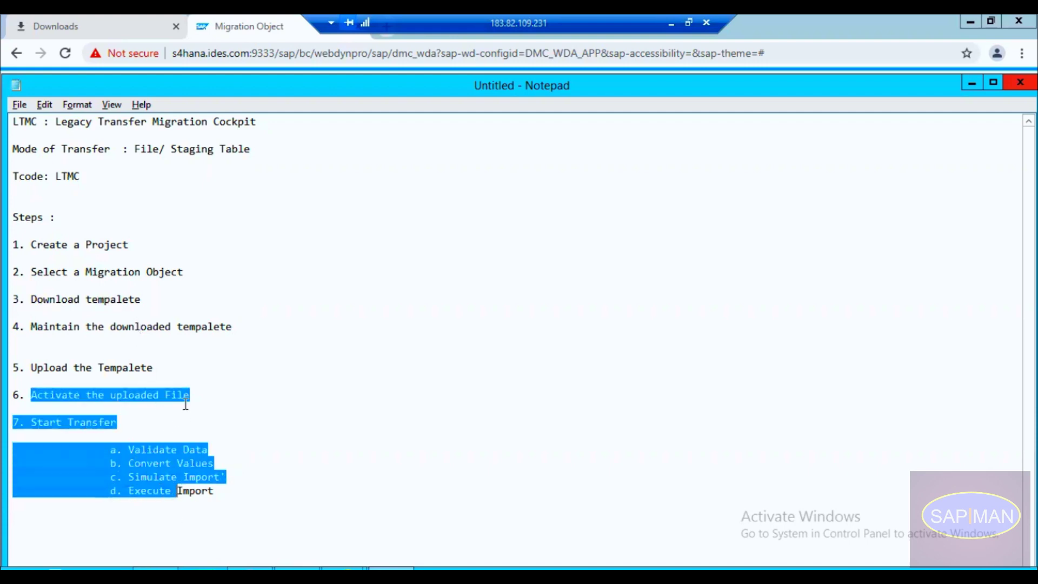
left_click(181, 406)
left_click(93, 424)
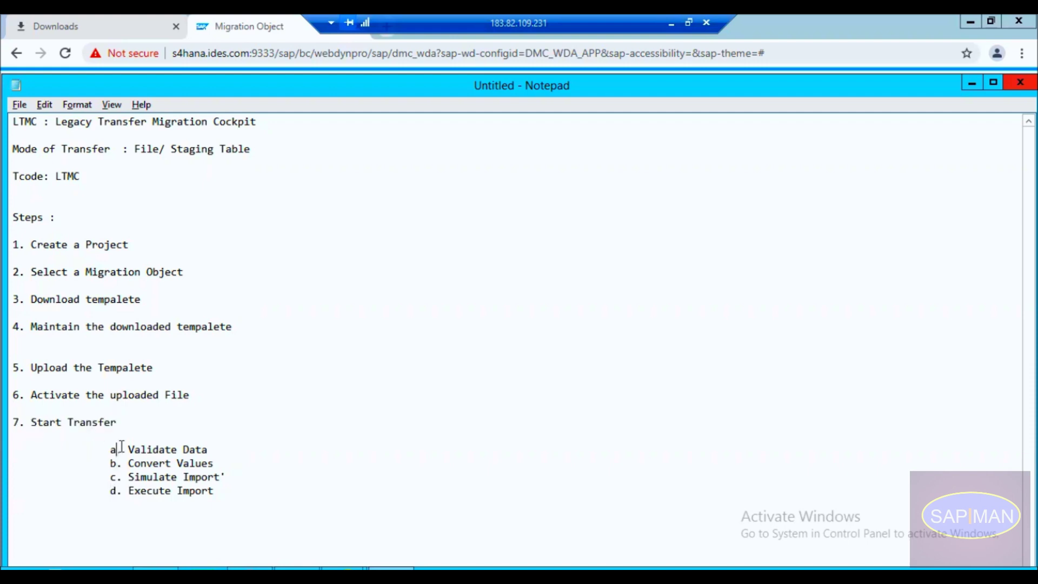
left_click_drag(117, 449, 228, 513)
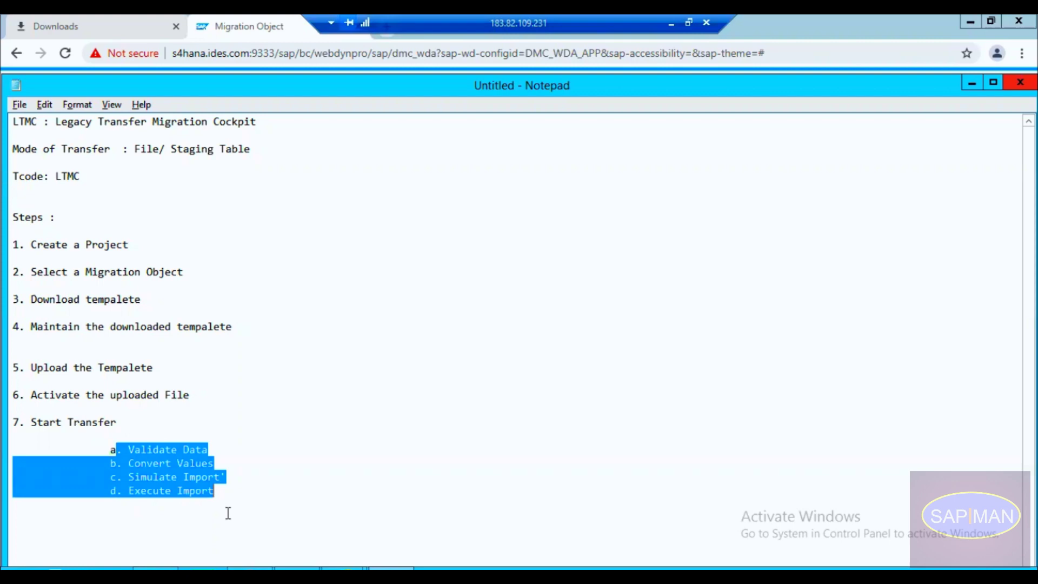
Step: Switch to SAP Logon, log on to S4HANA1909 with the user name and password, and open transaction C223
left_click(297, 569)
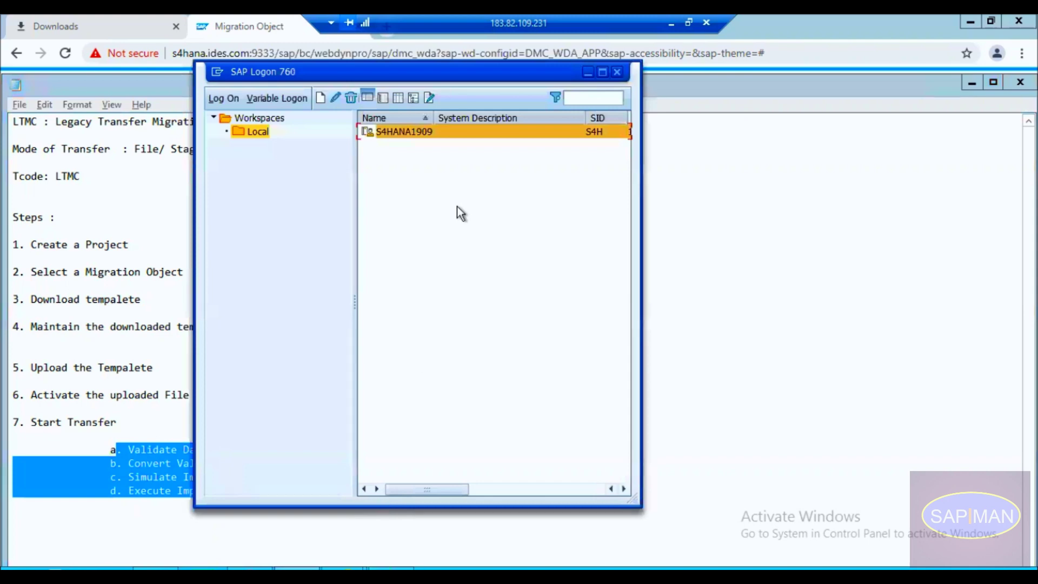
double_click(416, 132)
type("best")
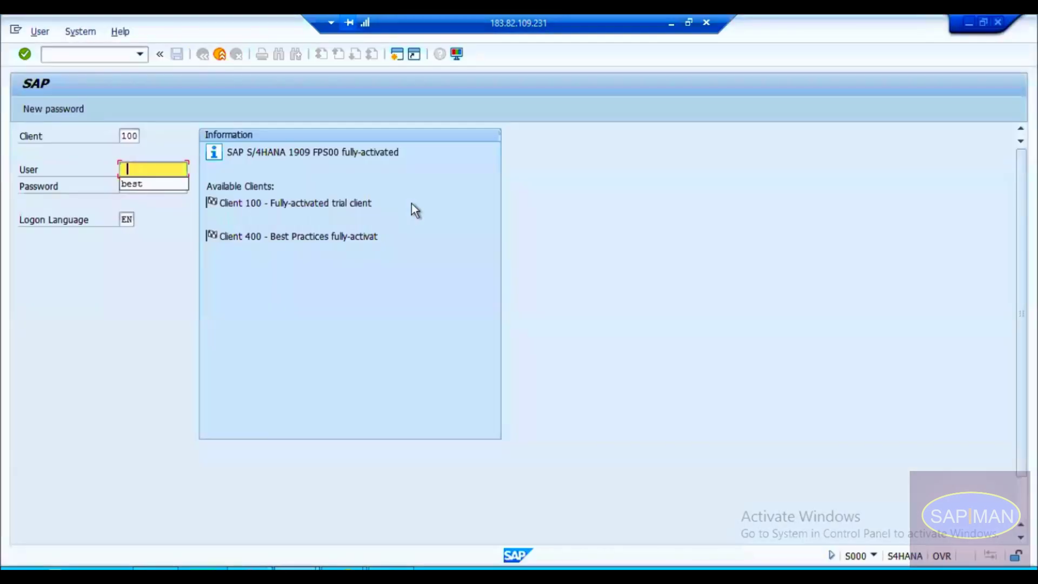
key("Tab")
type("********")
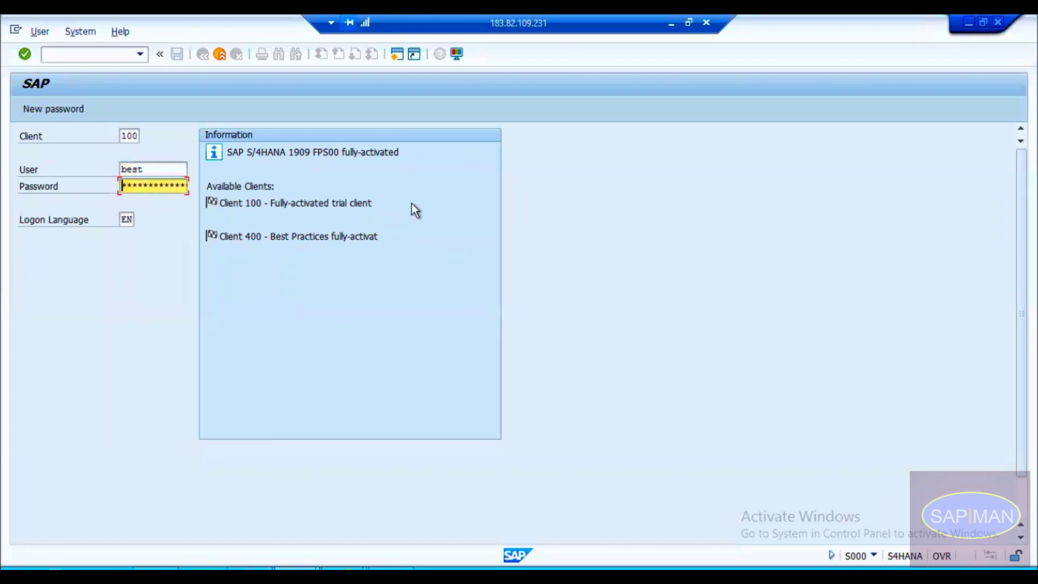
type("***")
key("Return")
left_click(216, 424)
key("Return")
type("C223")
key("Return")
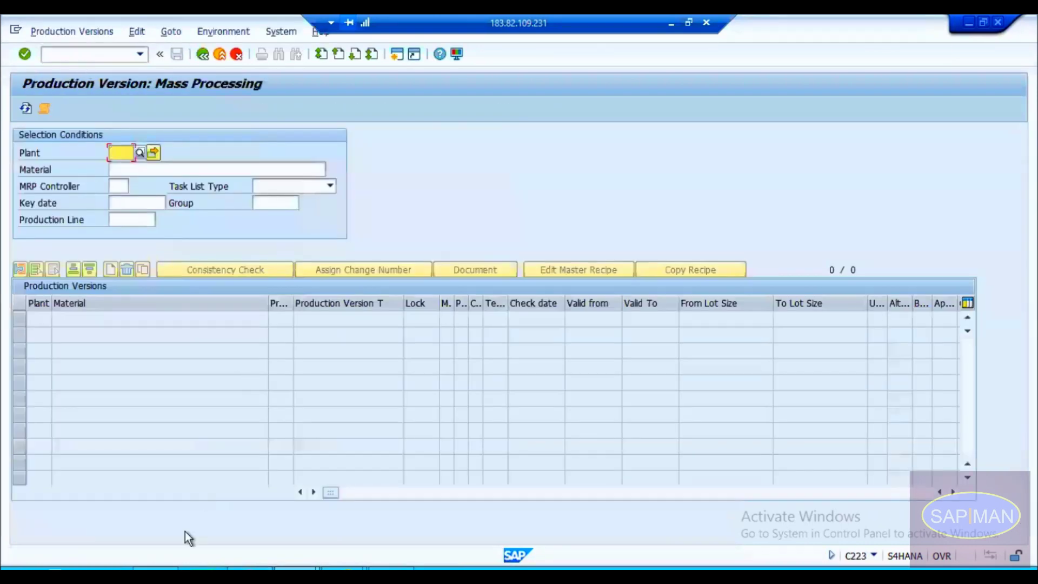
Step: Open the EN_Production version file from the Downloads folder and check the short text of production version 0002
left_click(155, 569)
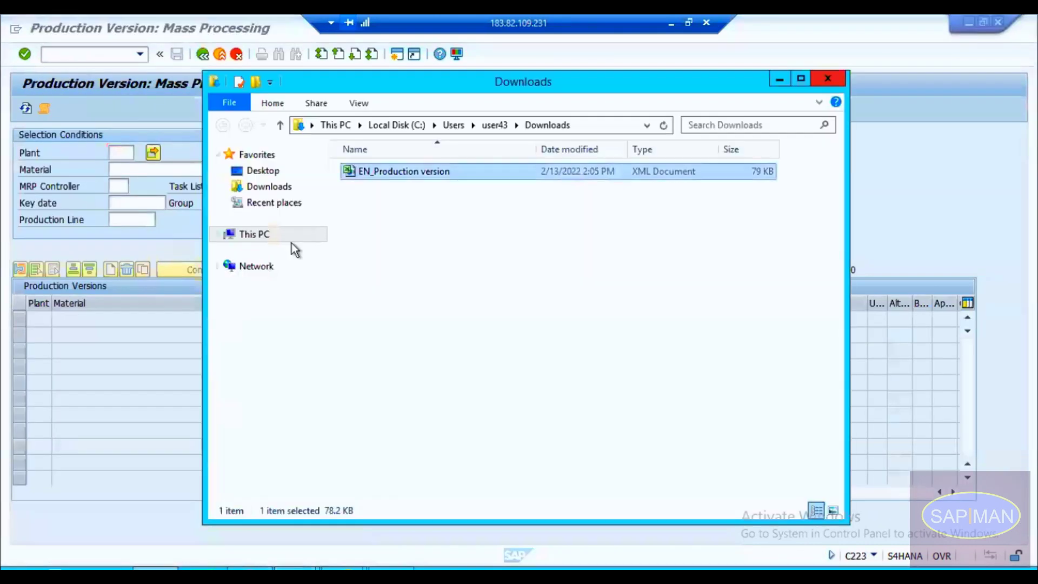
double_click(390, 172)
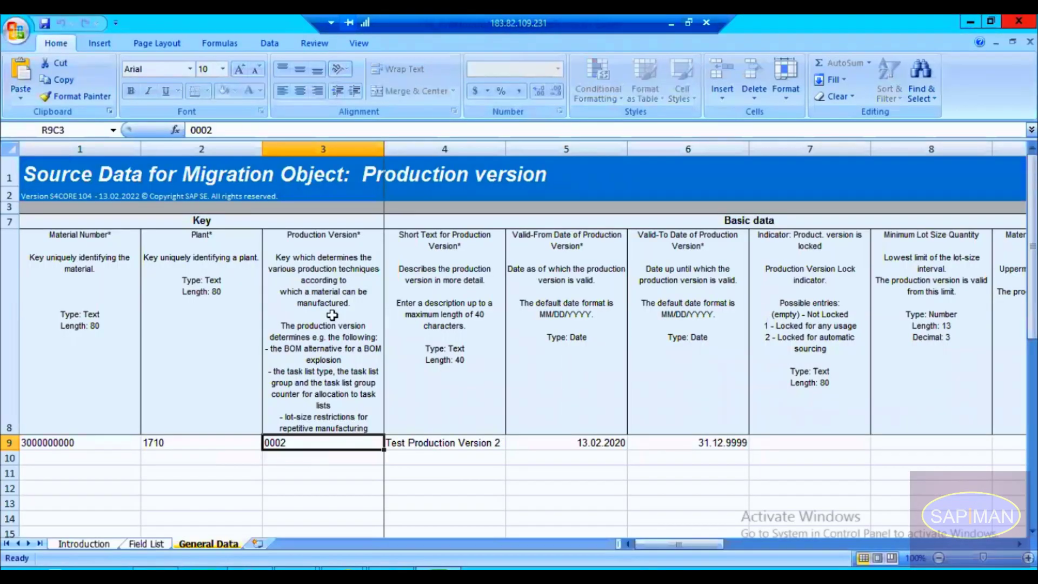
left_click(428, 442)
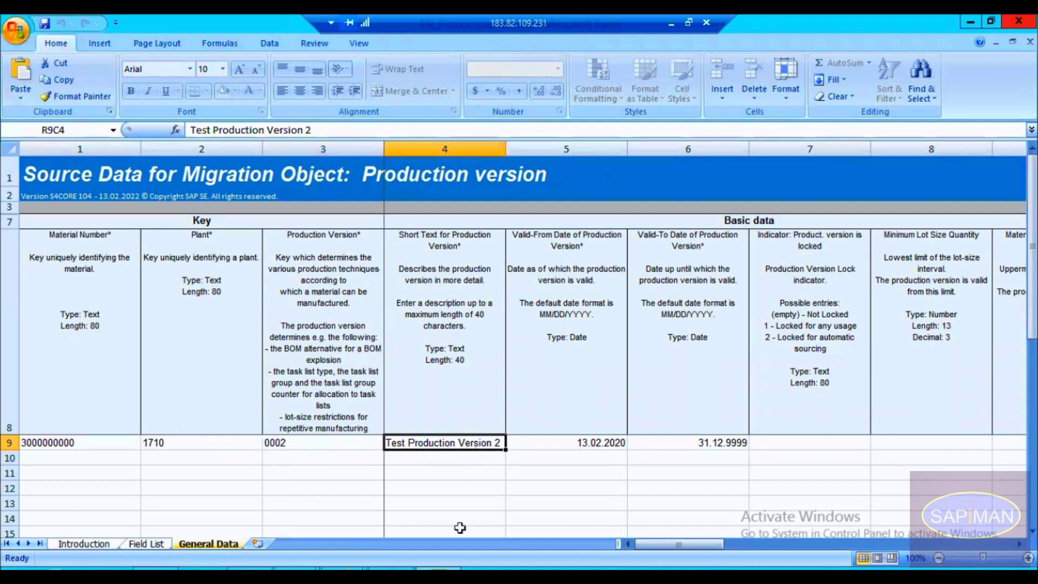
left_click(297, 570)
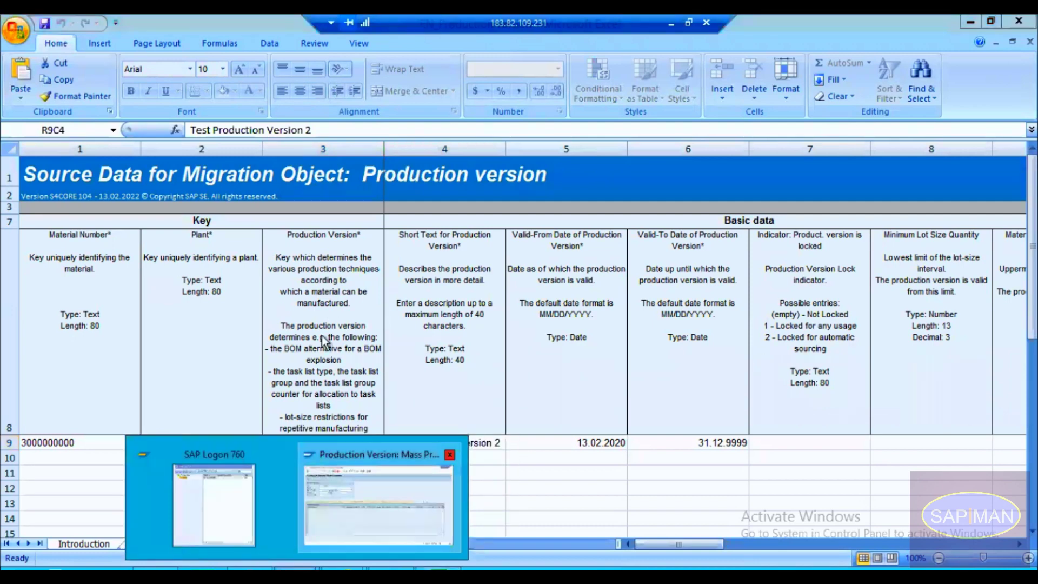
left_click(379, 504)
key("Tab")
key("ctrl+v")
key("Return")
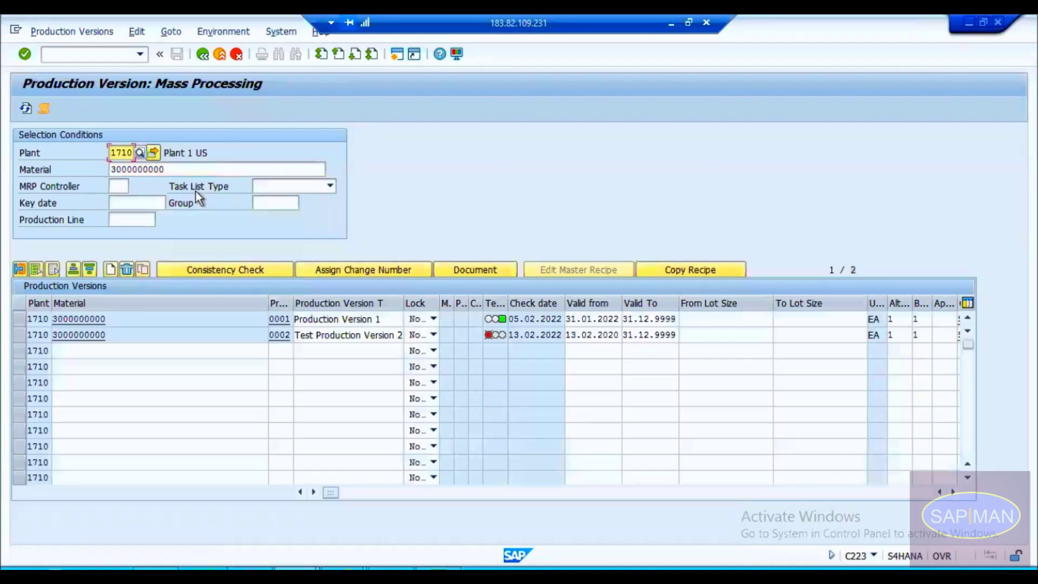
Step: Run the consistency check on production version 0002 and examine the task list and BOM validity periods in the log
left_click(22, 335)
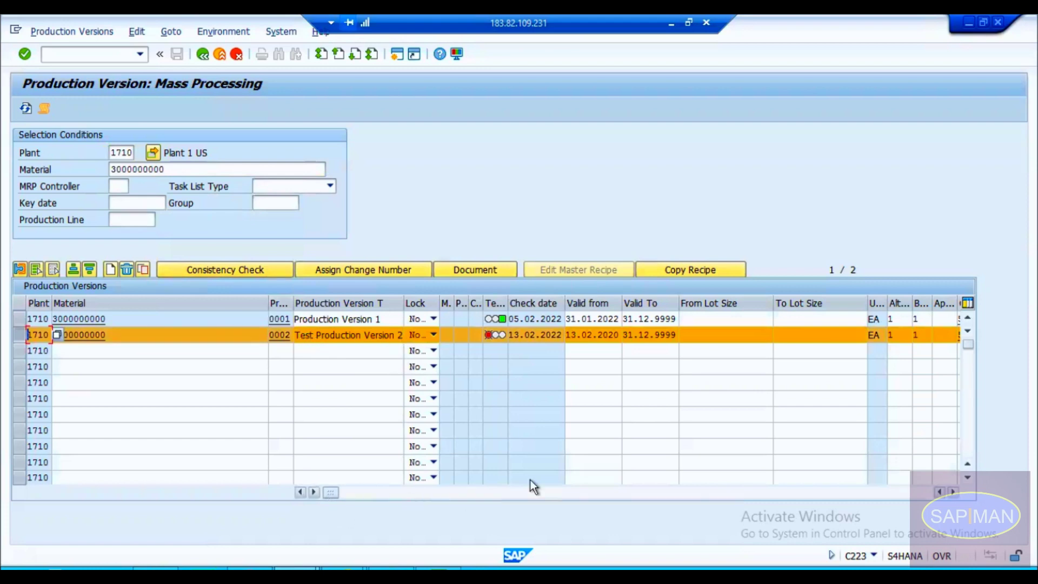
left_click(247, 269)
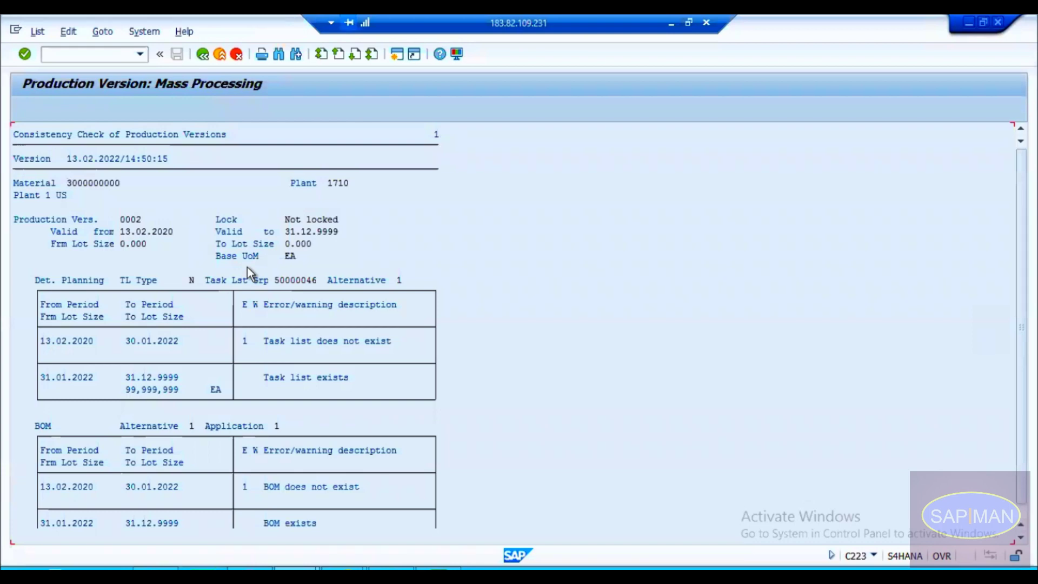
left_click(342, 338)
left_click(80, 339)
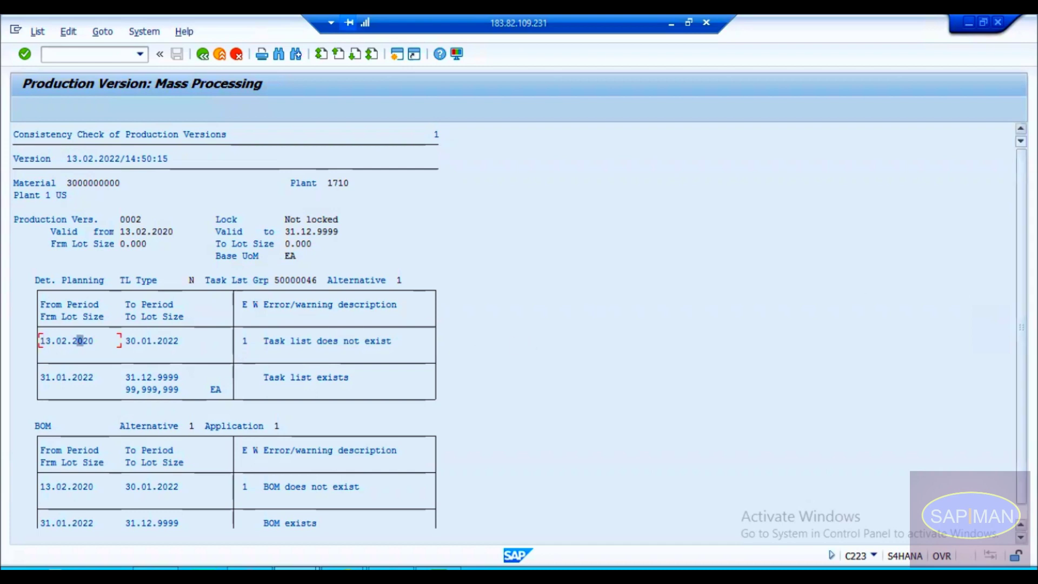
scroll(1012, 371, "down", 1)
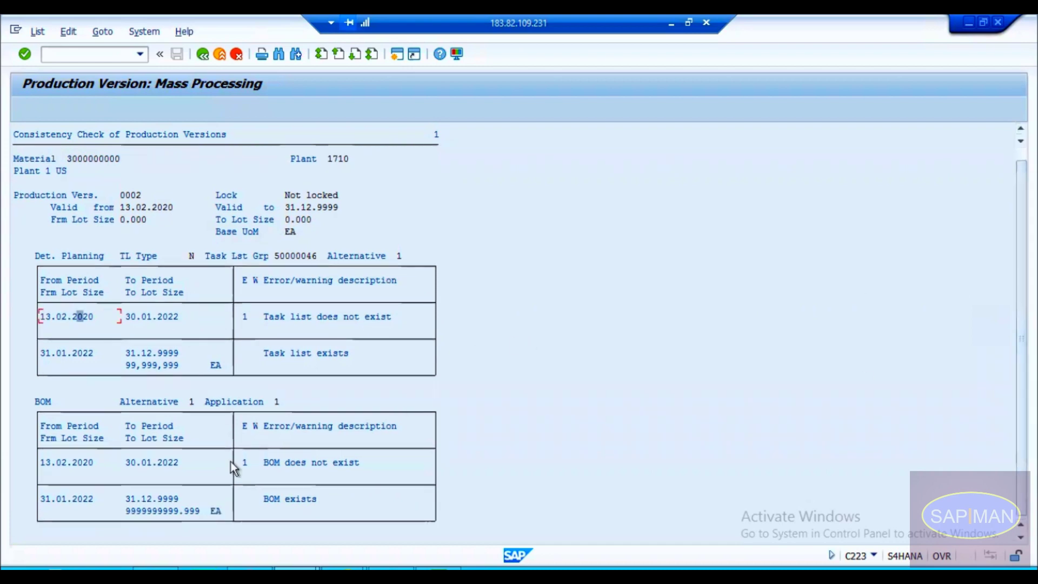
Step: Check the start dates of the BOM periods in the consistency log and return to the production version list
left_click(74, 498)
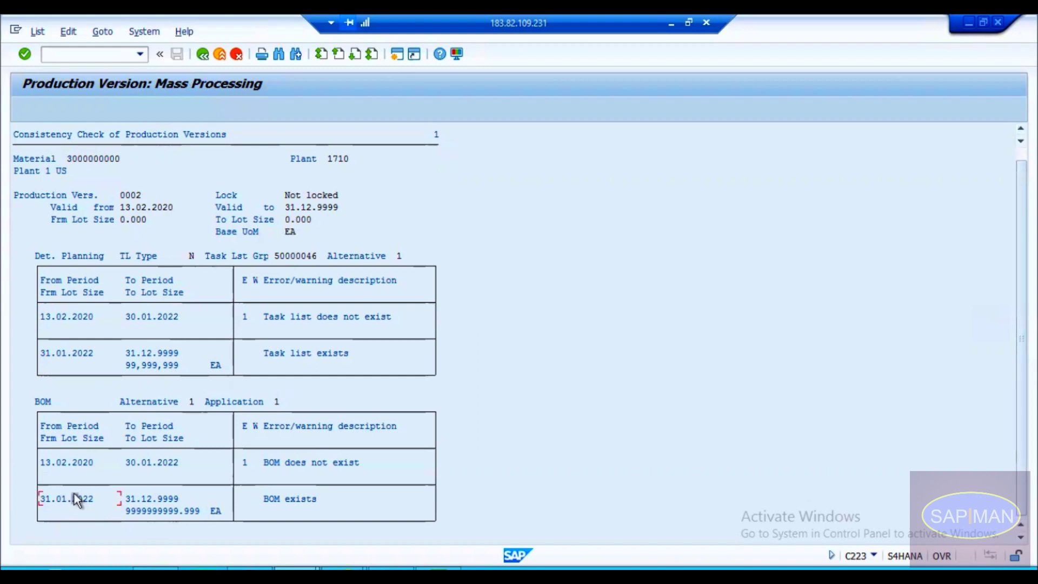
left_click(73, 463)
left_click(202, 55)
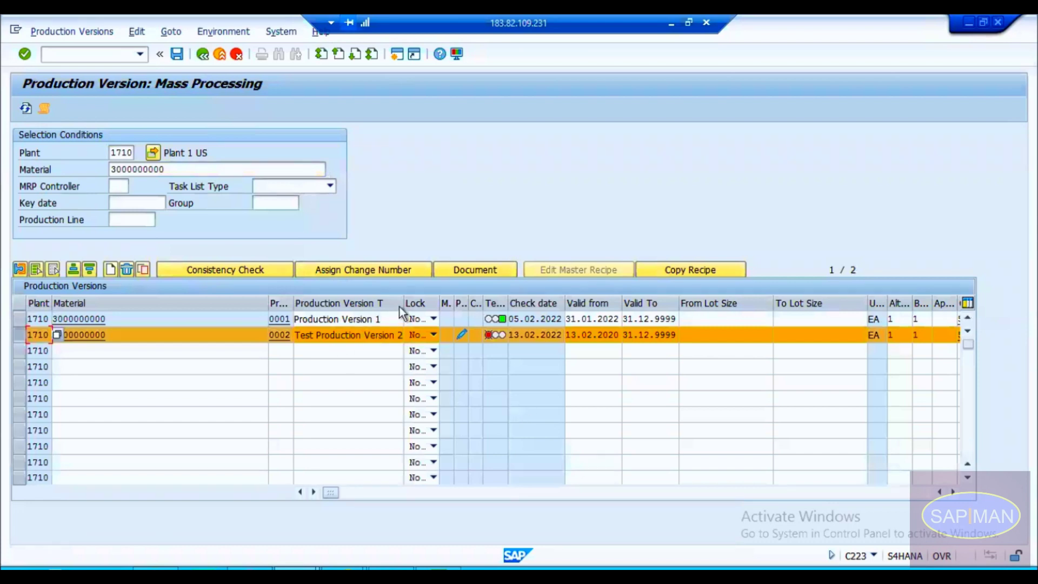
Step: Widen the production version text column and review the validity dates, task list group and type of version 0002
left_click_drag(401, 300, 451, 301)
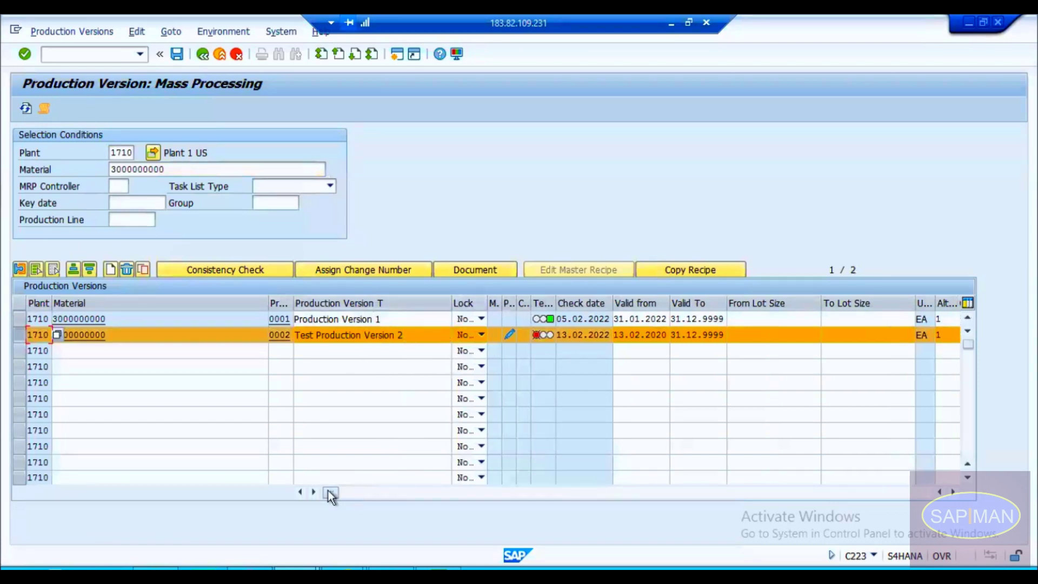
left_click(636, 335)
left_click(697, 335)
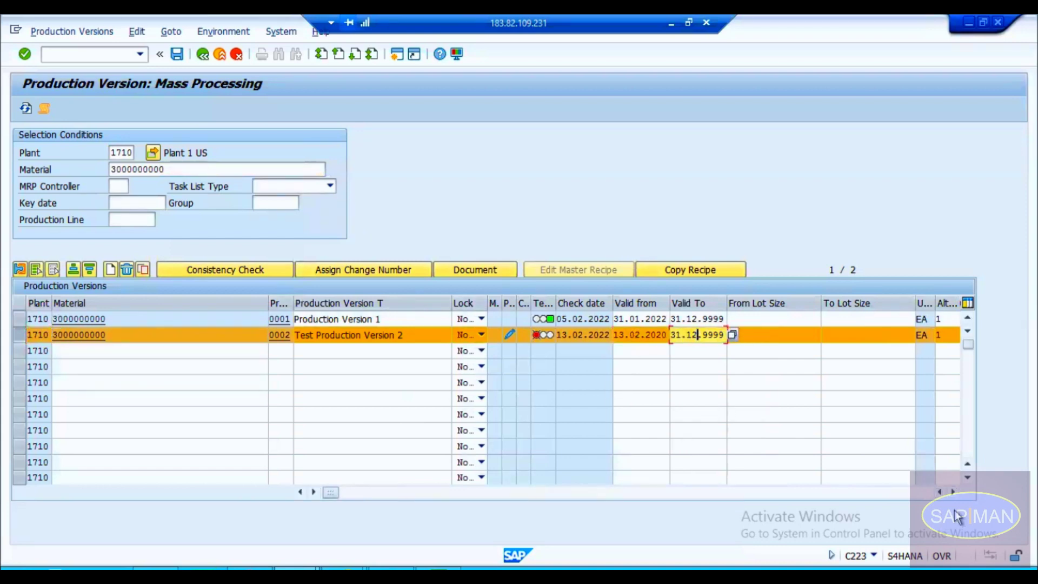
double_click(953, 491)
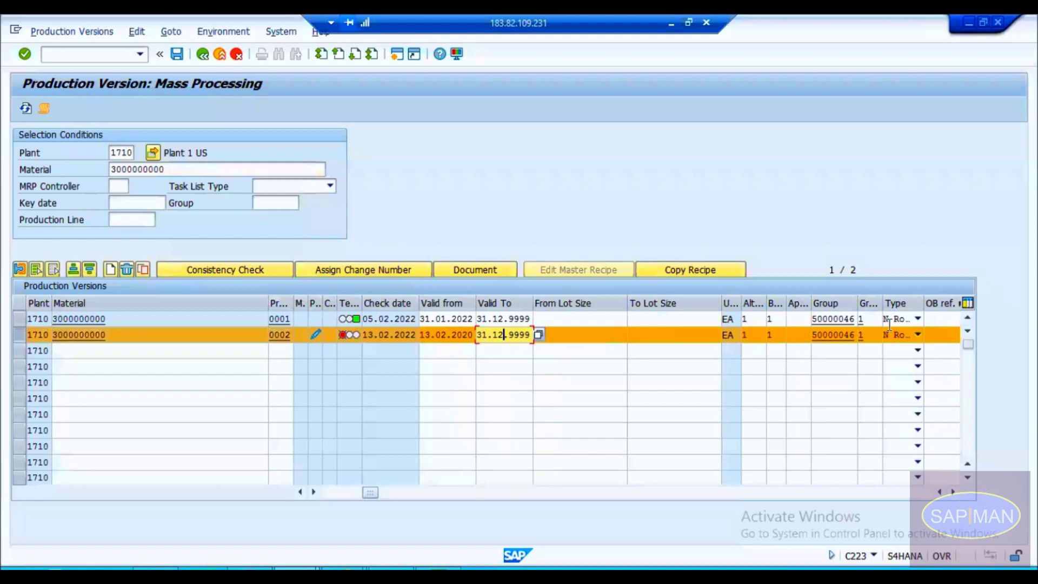
left_click_drag(376, 492, 291, 494)
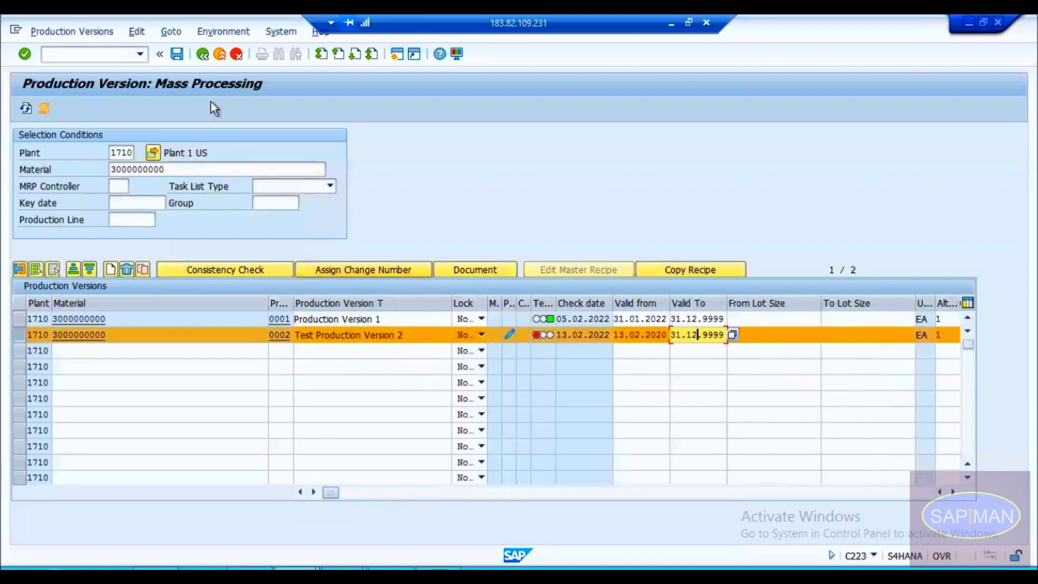
Step: Exit production version processing without saving the changes
left_click(202, 52)
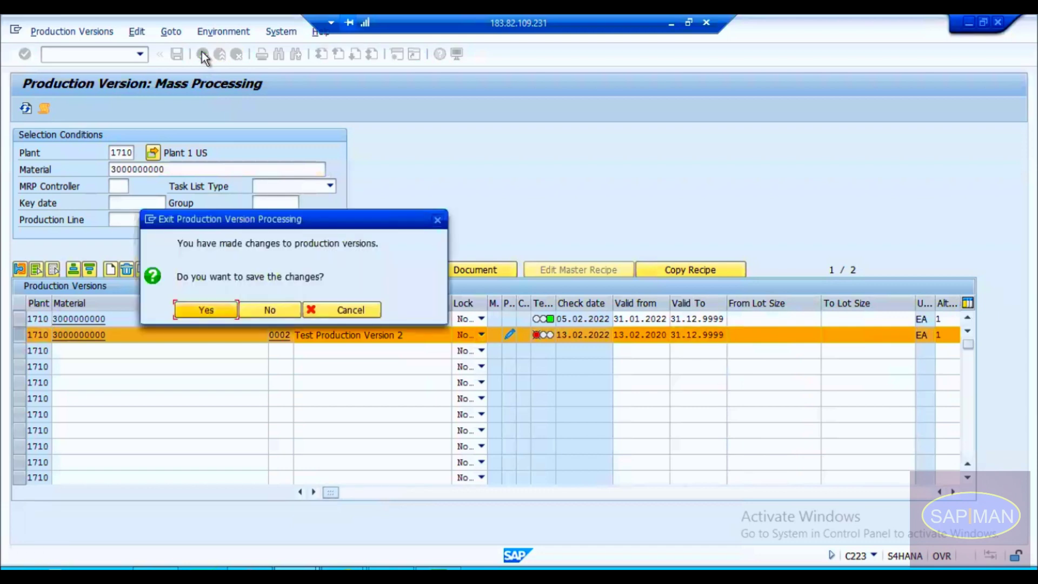
left_click(271, 278)
left_click(269, 309)
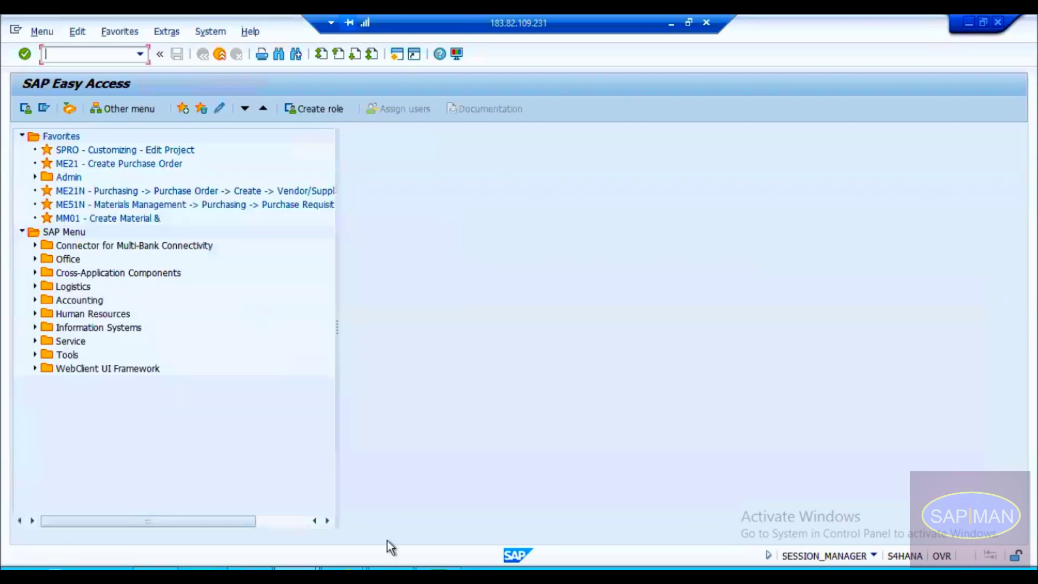
Step: Switch to the Notepad notes and delete the stray apostrophe after "Simulate Import", leaving the file unsaved
left_click(438, 568)
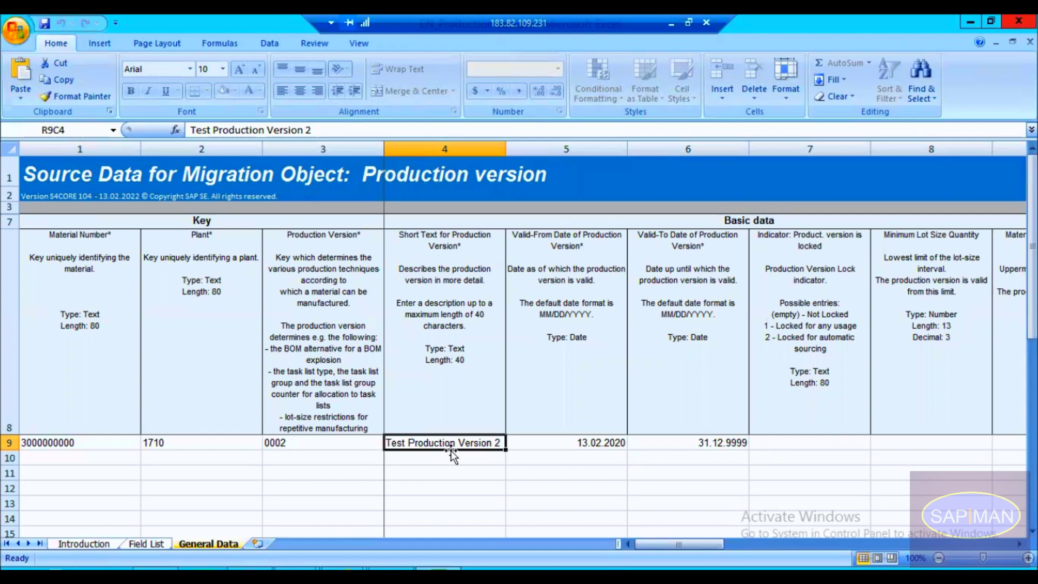
key("alt+Tab")
left_click(273, 489)
left_click(244, 472)
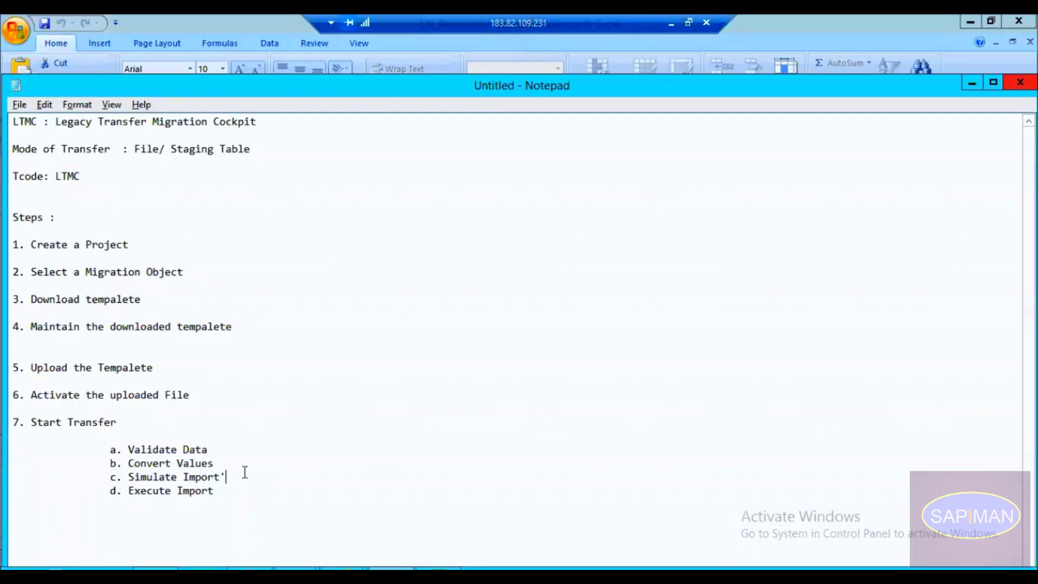
key("BackSpace")
key("ctrl+s")
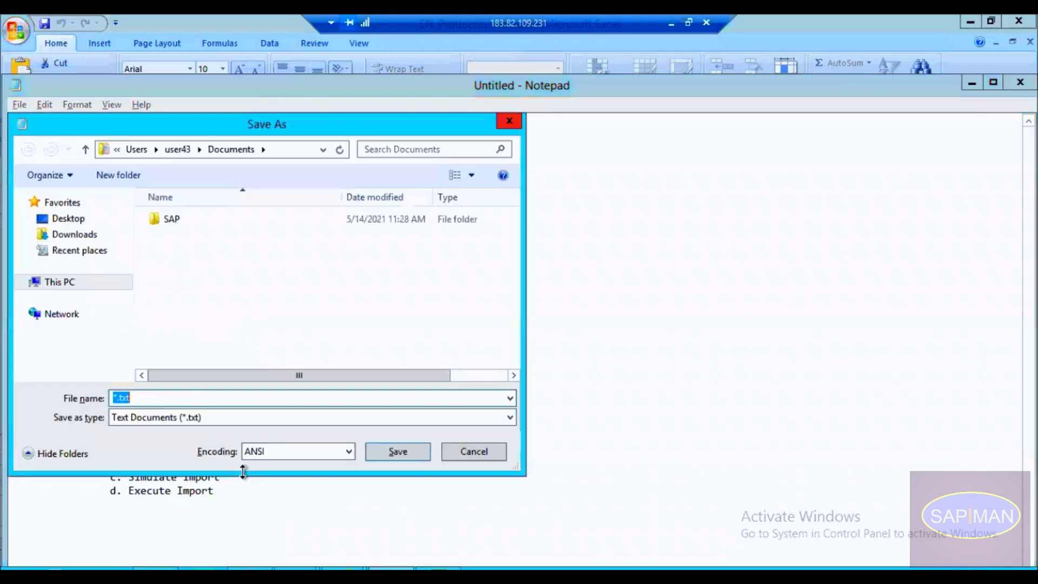
left_click(473, 452)
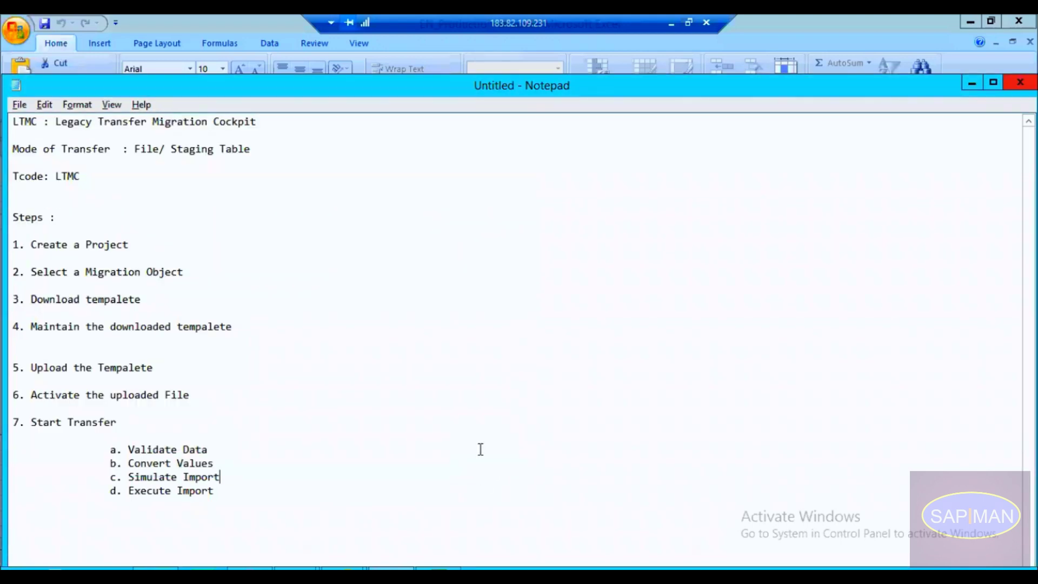
Step: Maximize the notes window and review the mode of transfer, the LTMC transaction code and the migration steps
double_click(838, 86)
left_click(669, 210)
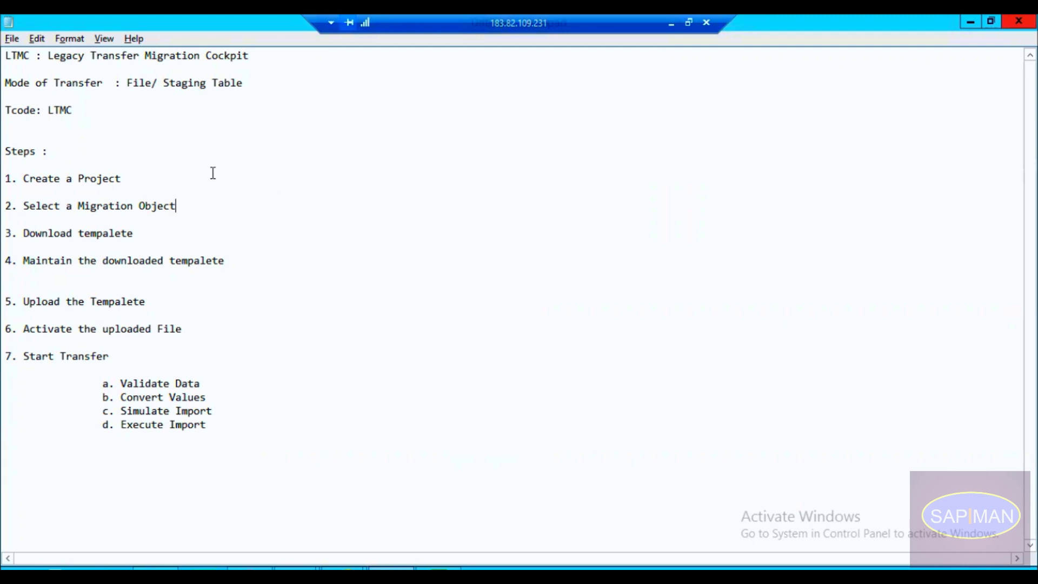
left_click_drag(7, 64, 100, 183)
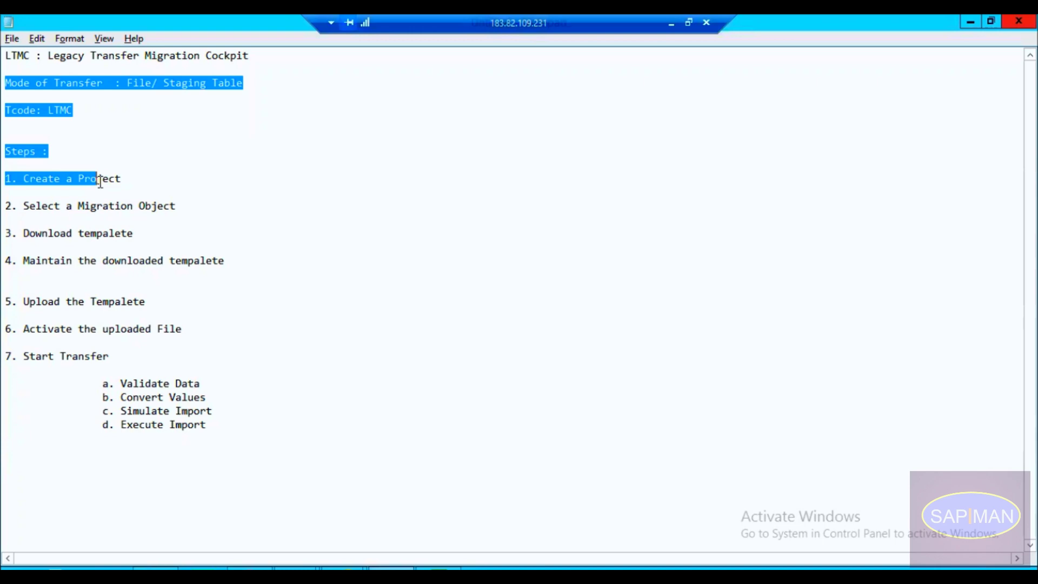
left_click_drag(72, 109, 45, 108)
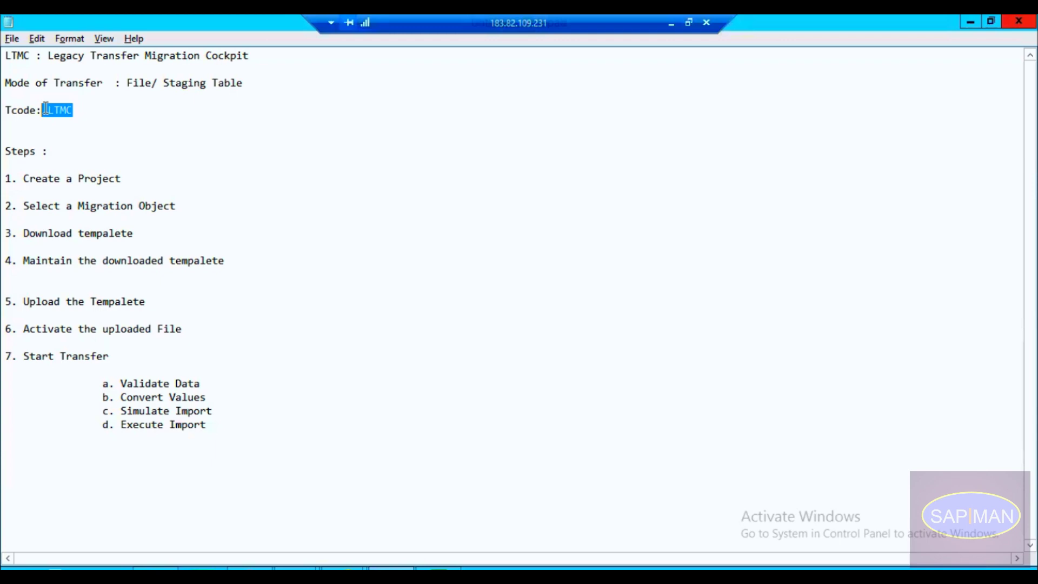
left_click(80, 108)
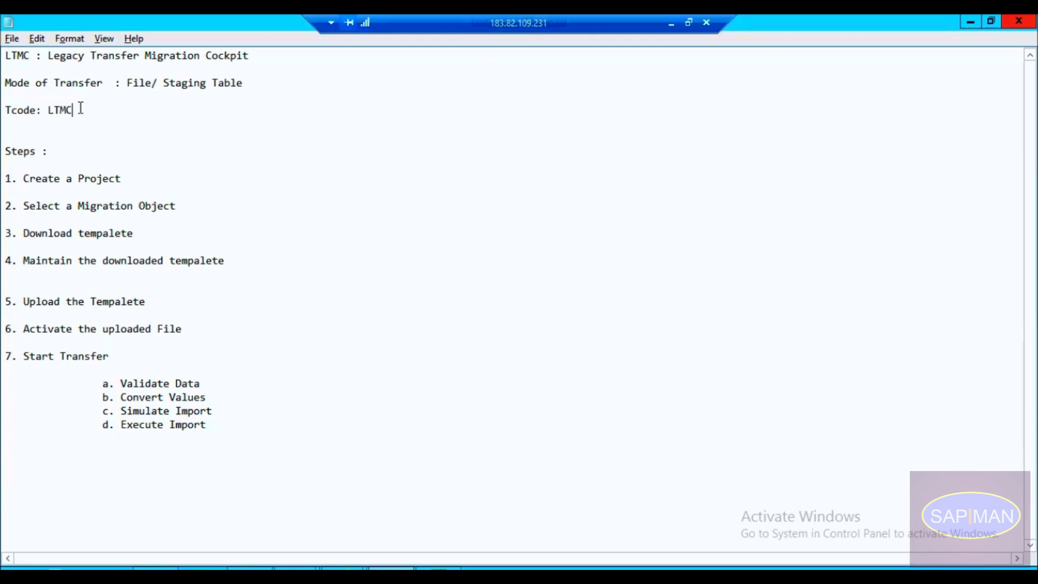